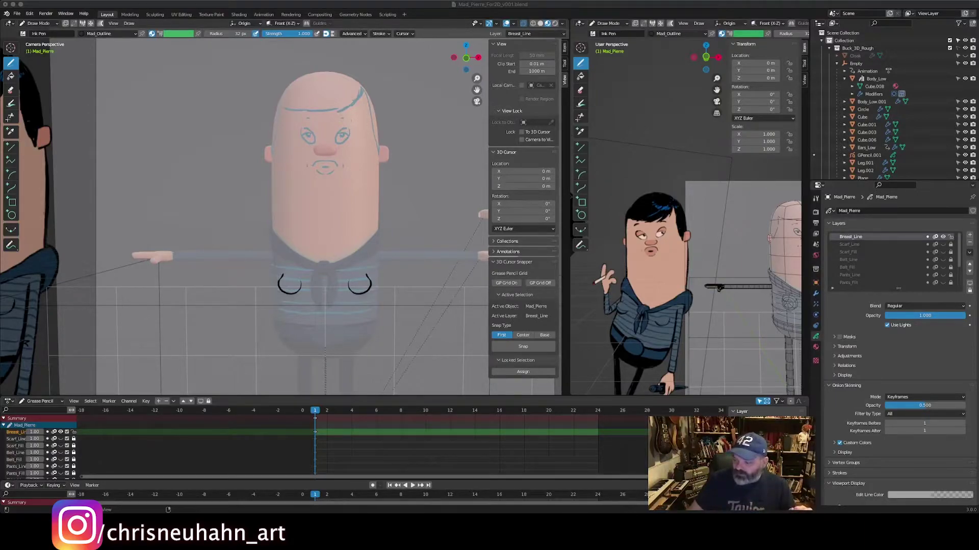
Step: Add a new Grease Pencil layer to Mad_Pierre and place it at the bottom of the layer stack
scroll(852, 244, "down", 4)
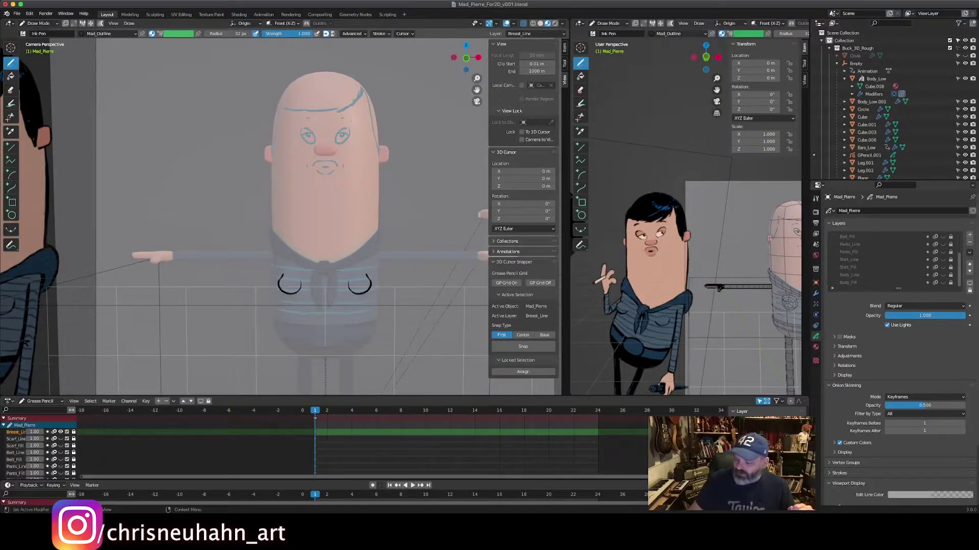
left_click(969, 235)
left_click(970, 271)
left_click(969, 271)
left_click(969, 271)
left_click(969, 271)
left_click(970, 271)
left_click(970, 271)
left_click(970, 272)
left_click(970, 271)
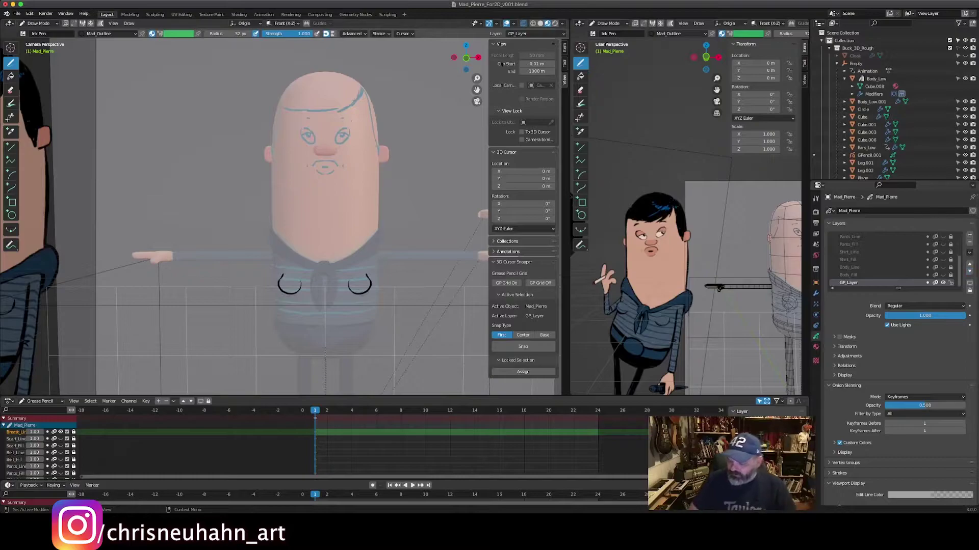
Step: Rename the new bottom layer to Rough
double_click(849, 282)
type("Rough")
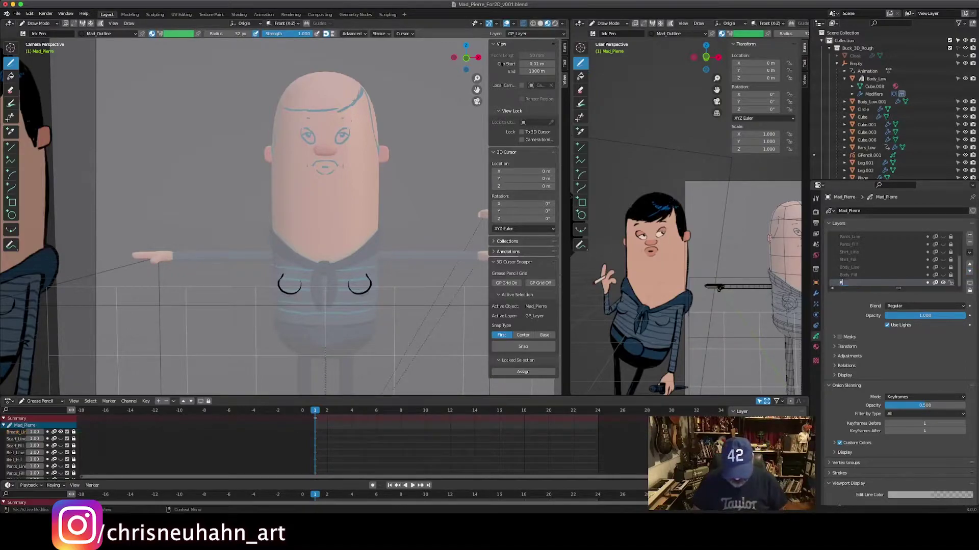
key("Return")
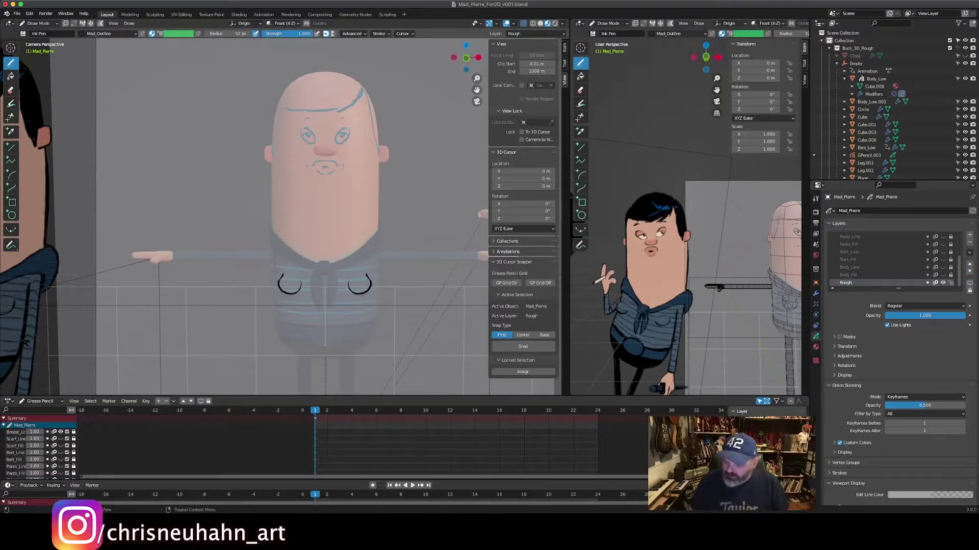
Step: Add a material slot with a new material named Mad_Rough and set its stroke base color to red
key("ctrl+Tab")
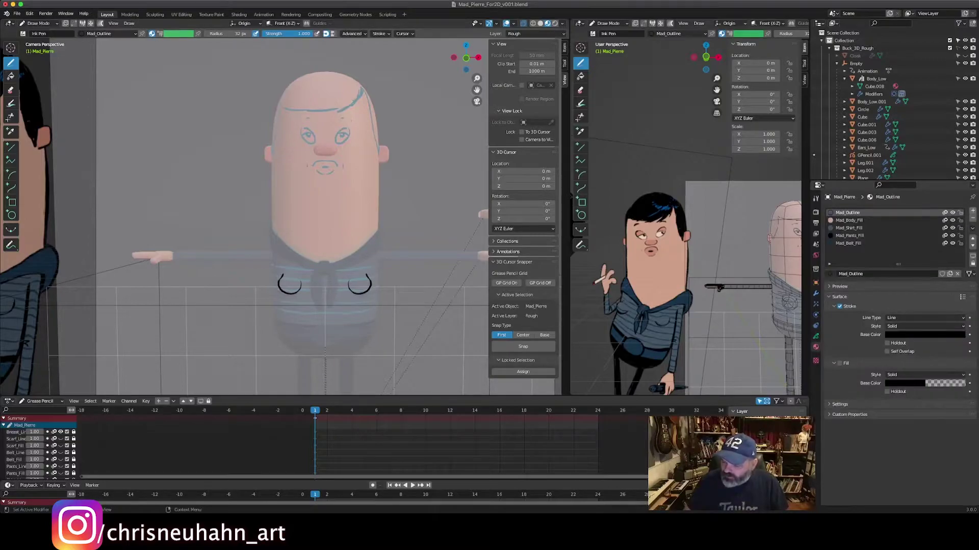
left_click(972, 210)
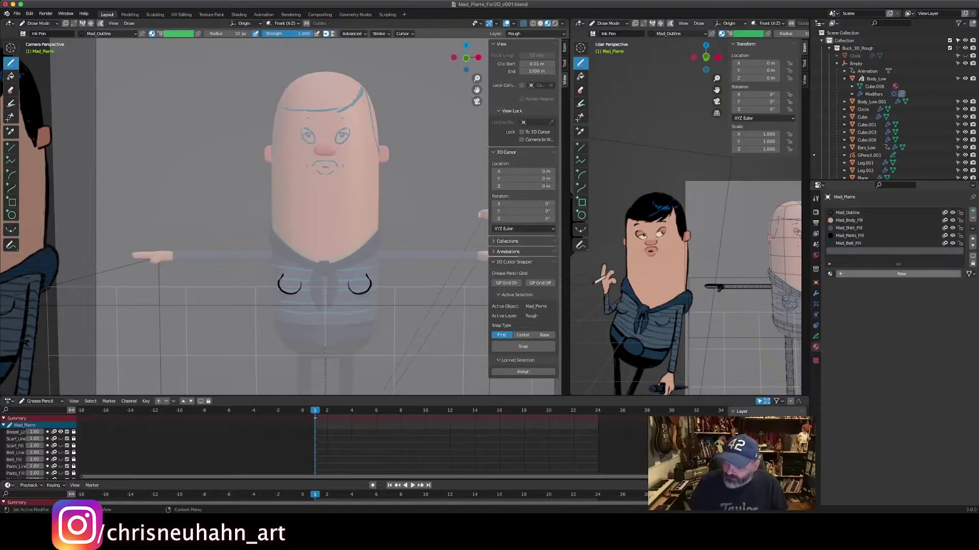
left_click(901, 274)
double_click(867, 274)
type("Rough")
key("Return")
double_click(867, 274)
type("Mad_Rough")
key("Return")
left_click(926, 334)
left_click(951, 253)
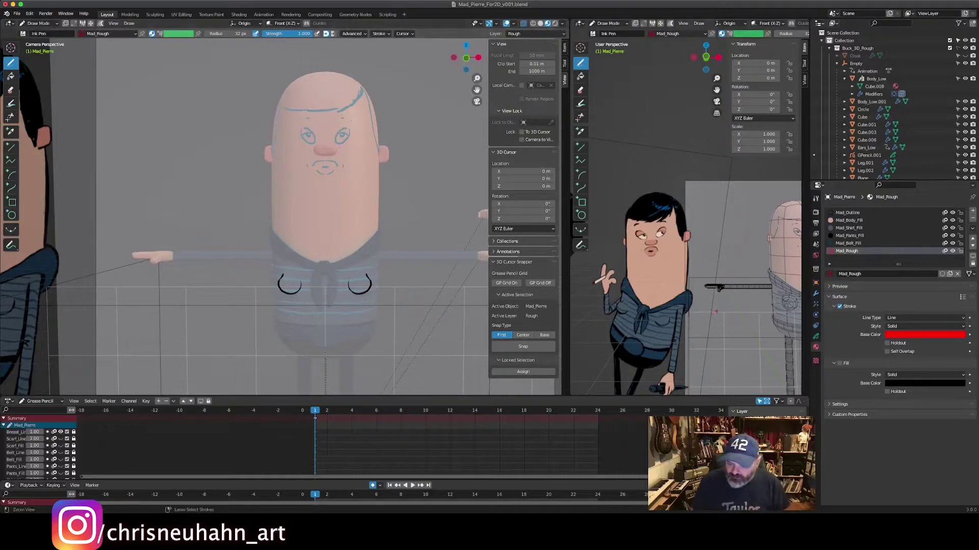
Step: Step back and forth through frames 1 to 7 to examine how the 3D reference character turns
key("Right")
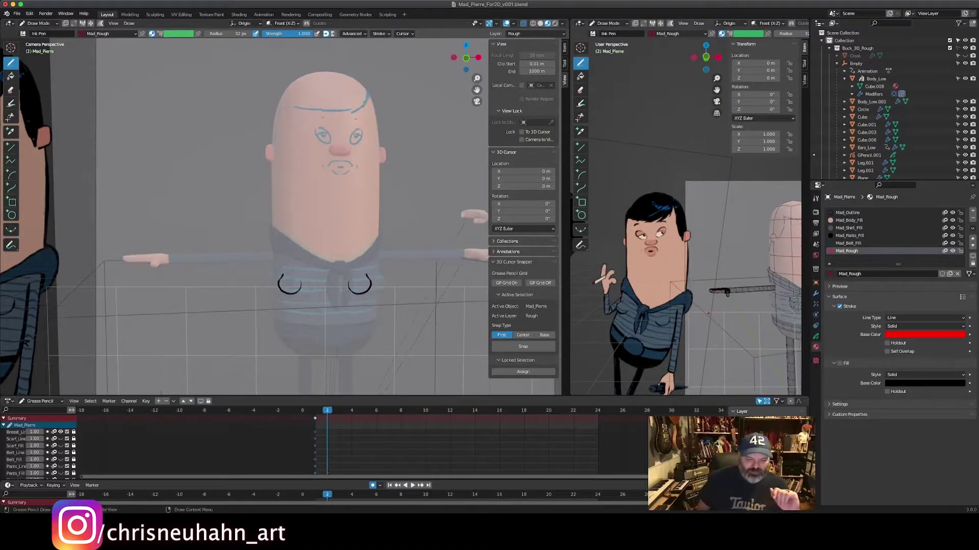
key("Right")
key("Right")
key("Right")
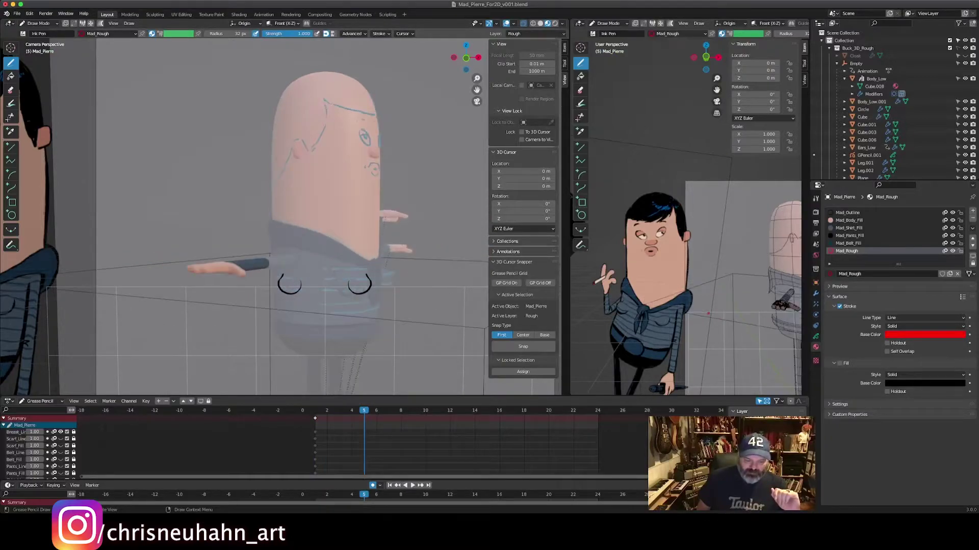
key("Right")
key("Right")
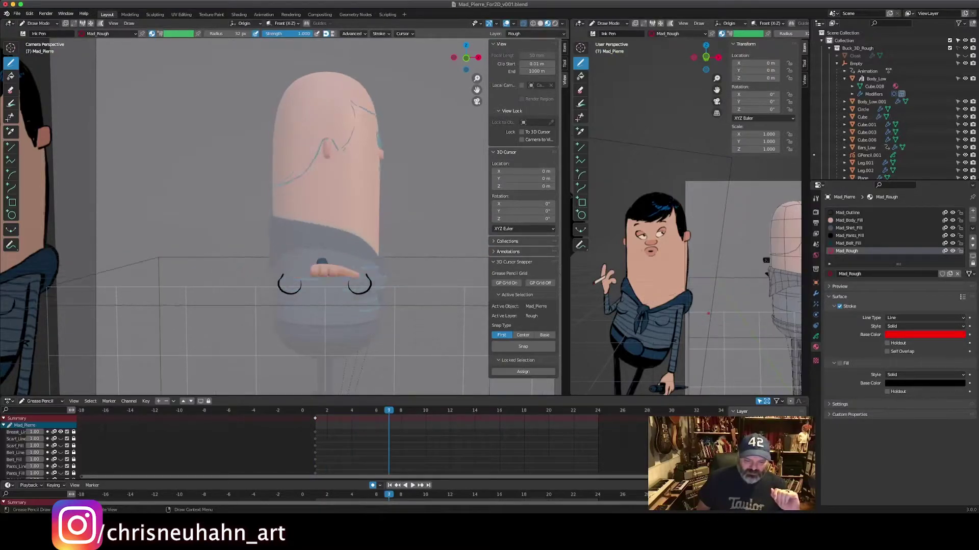
key("Left")
key("Left")
key("Left")
key("Left")
key("Left")
key("Left")
key("Left")
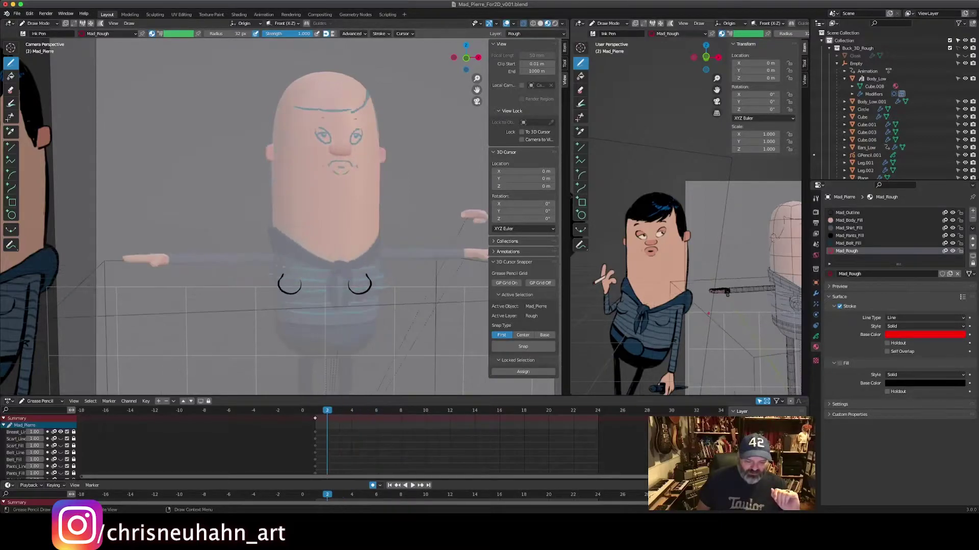
key("Right")
key("Right")
key("Right")
key("Right")
key("Right")
key("Right")
key("Right")
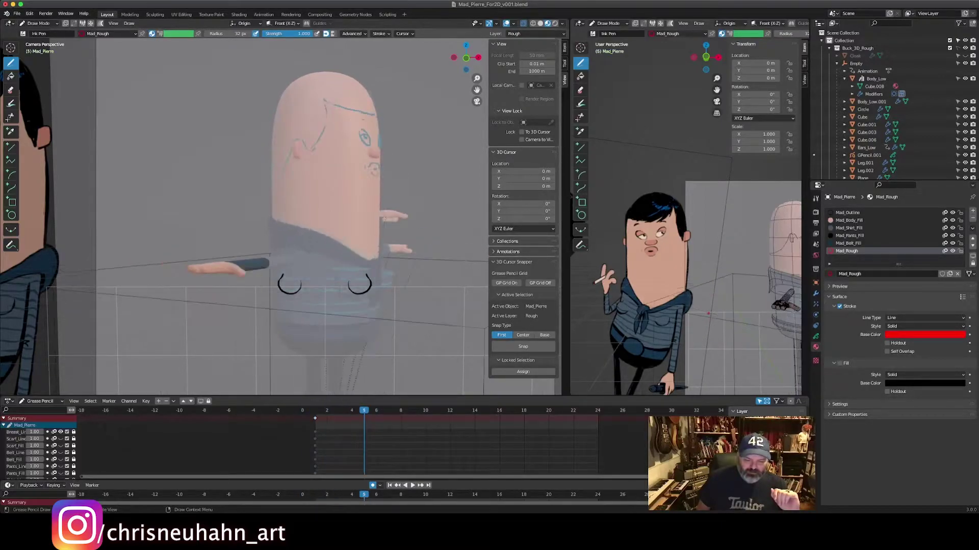
key("Left")
key("Left")
key("Left")
key("Left")
key("Left")
key("Left")
key("Right")
key("Right")
key("Right")
key("Right")
key("Right")
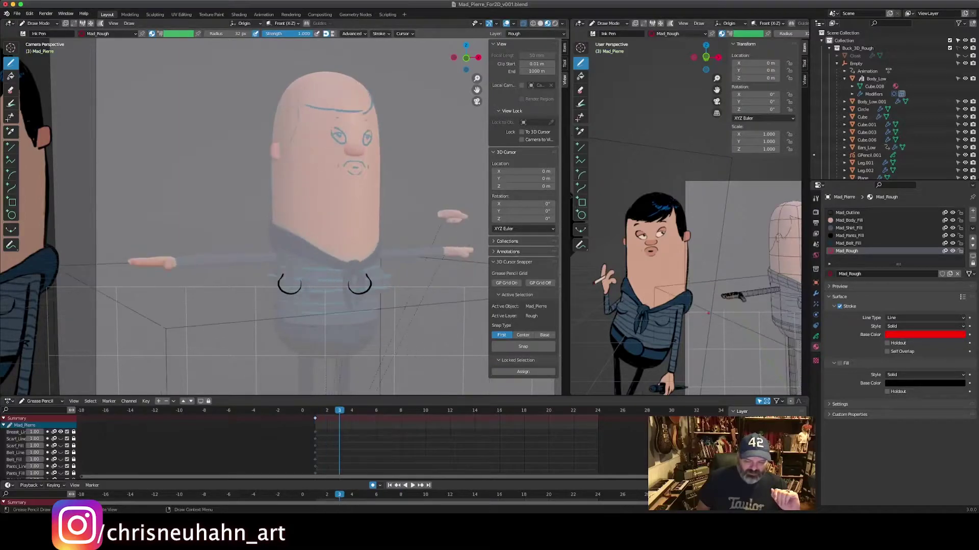
key("Right")
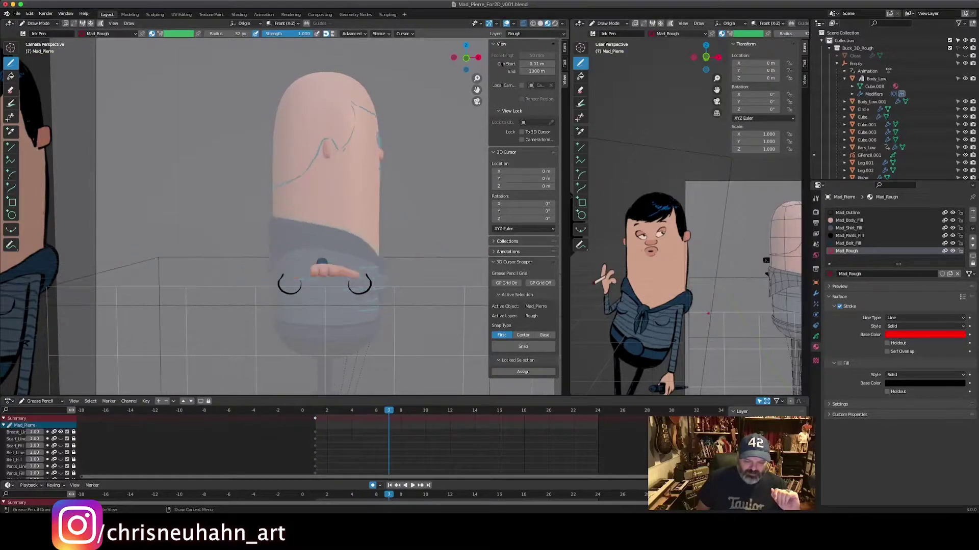
key("shift+Left")
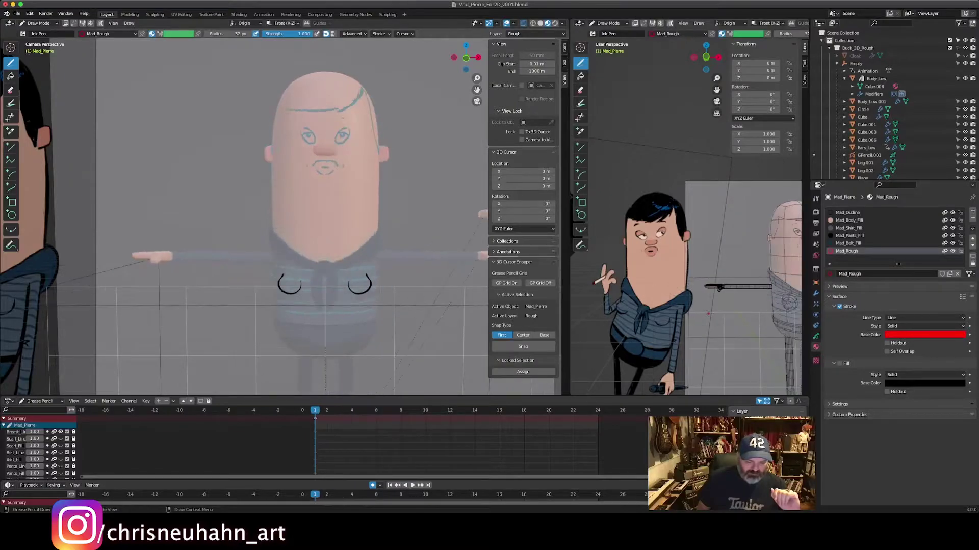
key("Right")
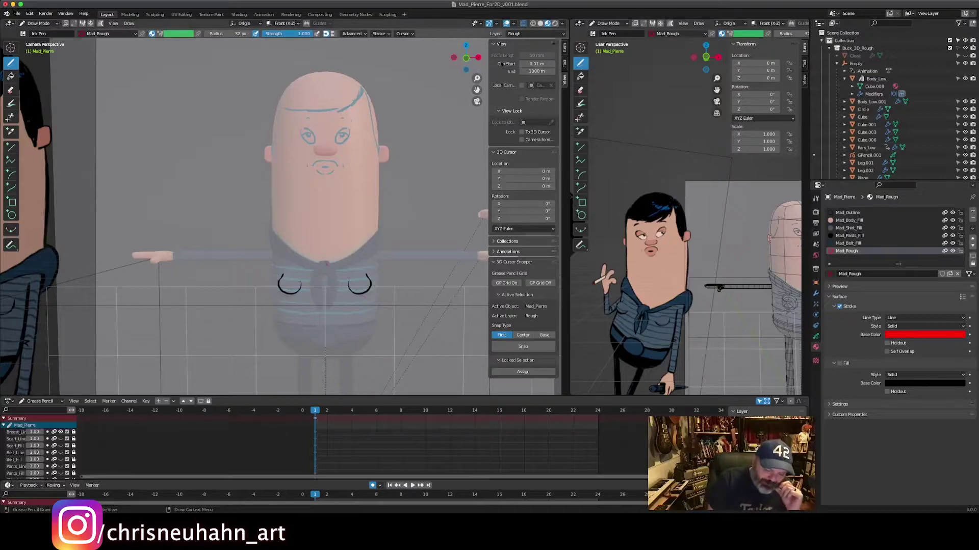
Step: Draw a small red circle over the character's scarf knot on frame 1 and another on frame 2
left_click_drag(323, 262, 324, 262)
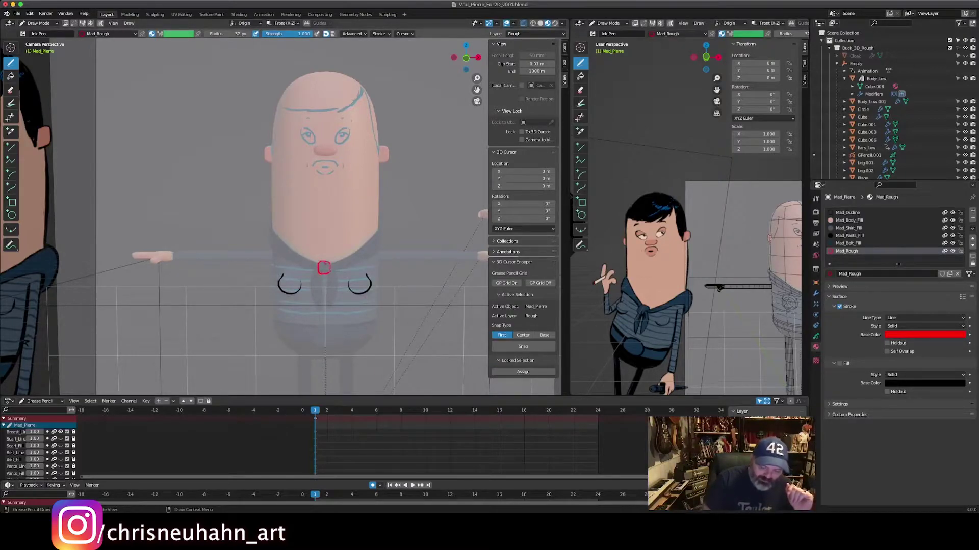
key("Right")
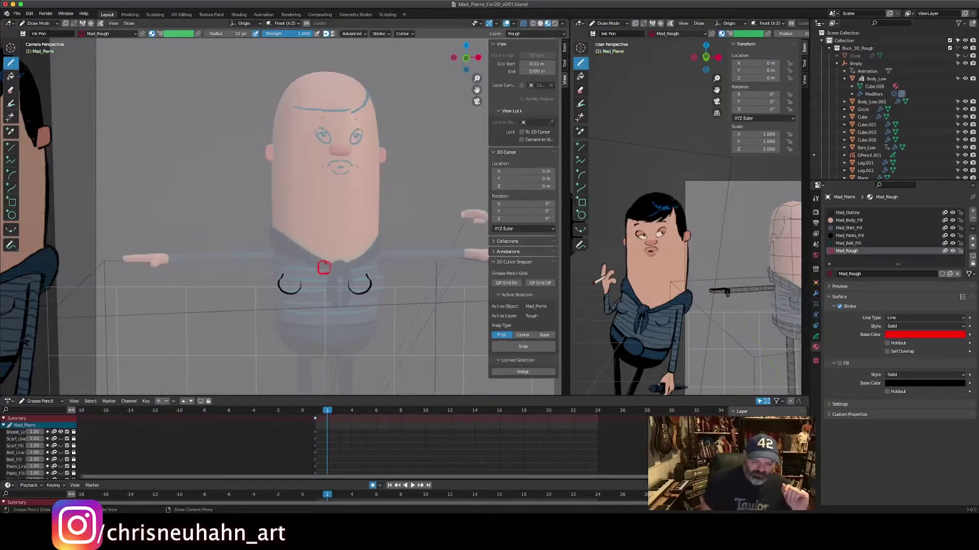
left_click_drag(340, 263, 337, 269)
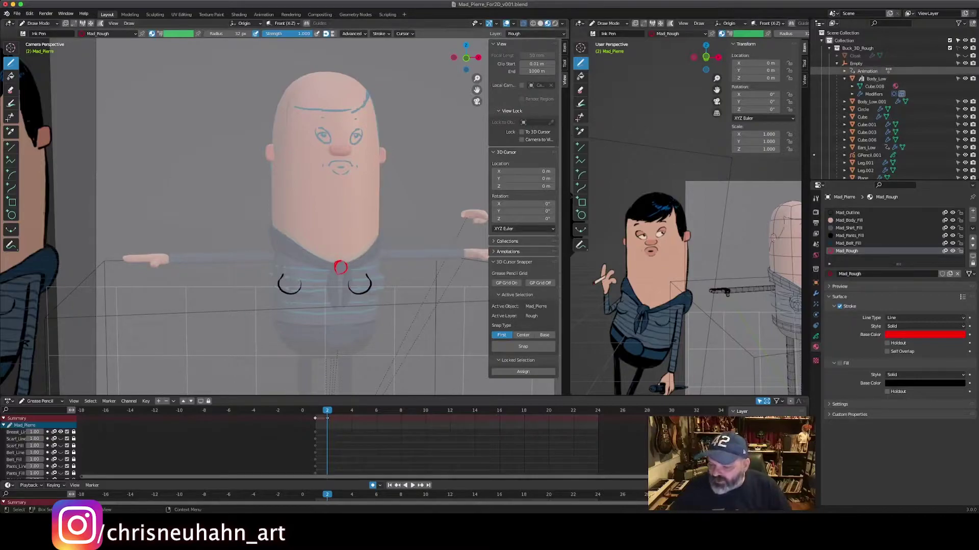
Step: Show the Cube.004 cage around the reference body in the viewport to inspect it and hide it again
scroll(892, 102, "down", 4)
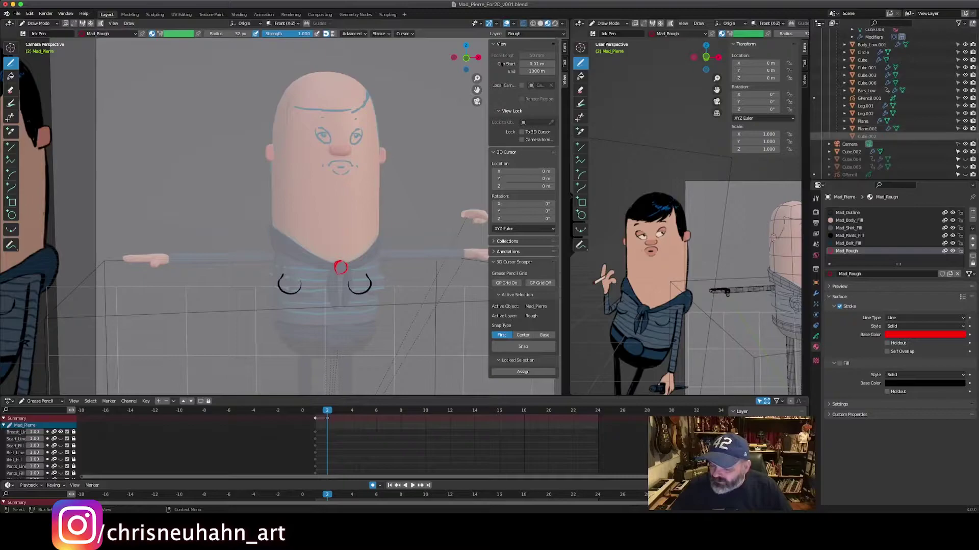
scroll(892, 151, "down", 3)
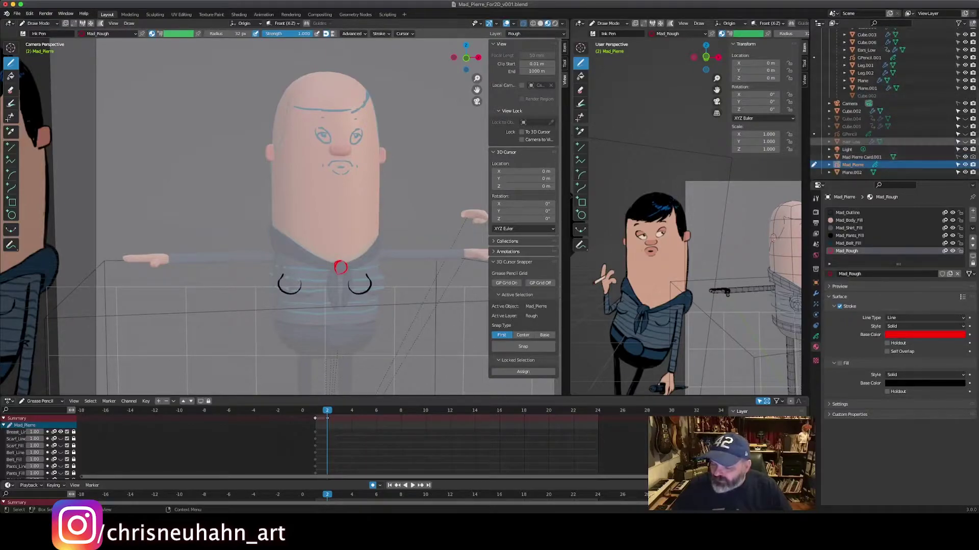
left_click(965, 118)
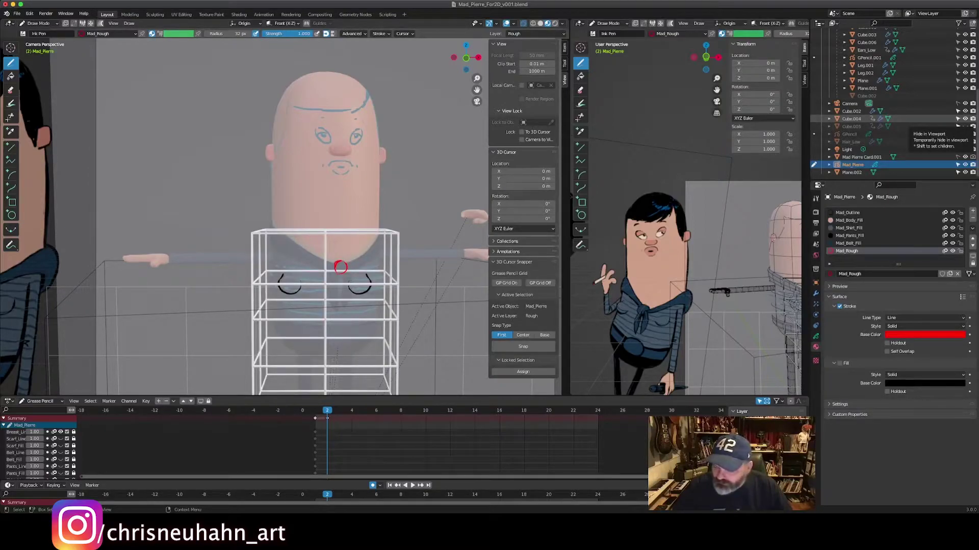
left_click(964, 118)
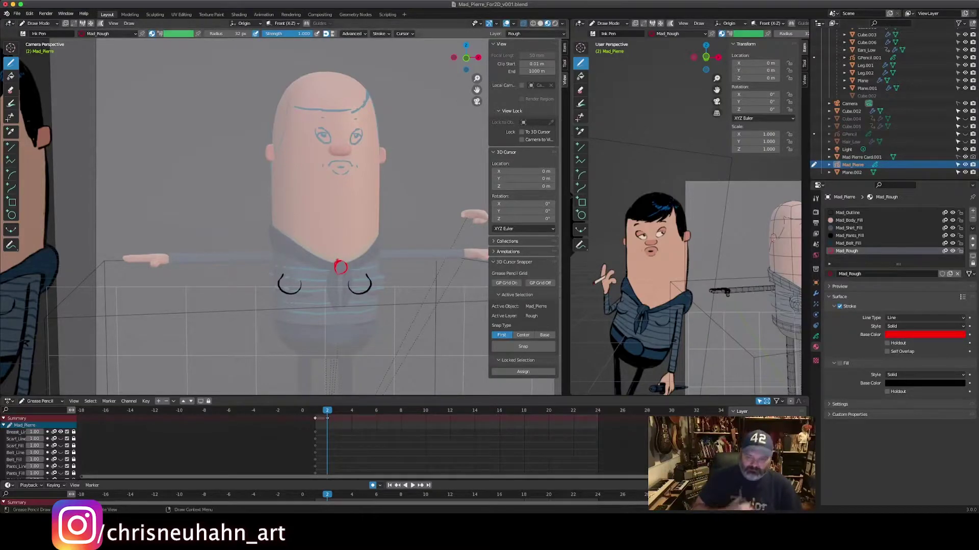
Step: Draw the small red scarf-knot circle over the reference on each of frames 3 to 7 and play back the animation
key("Right")
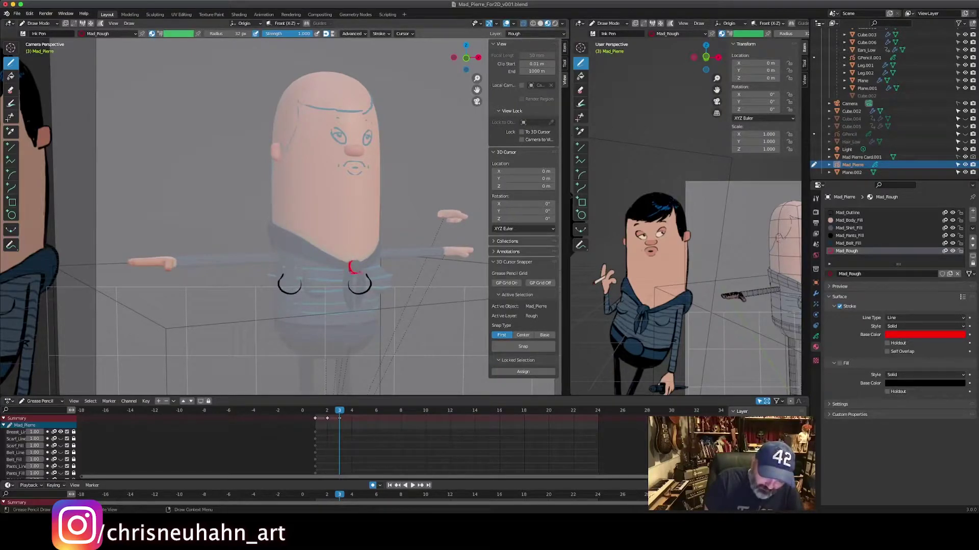
key("Right")
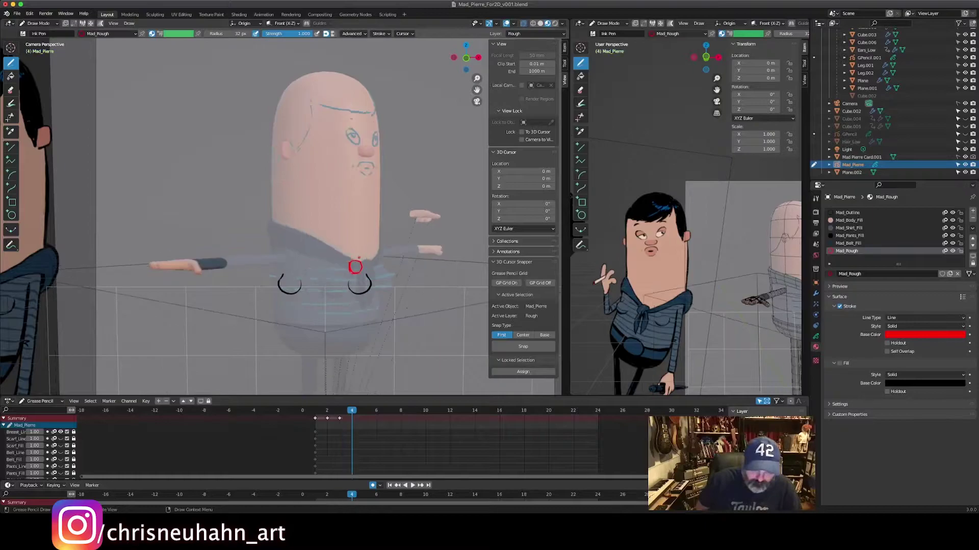
left_click_drag(355, 267, 361, 262)
key("Right")
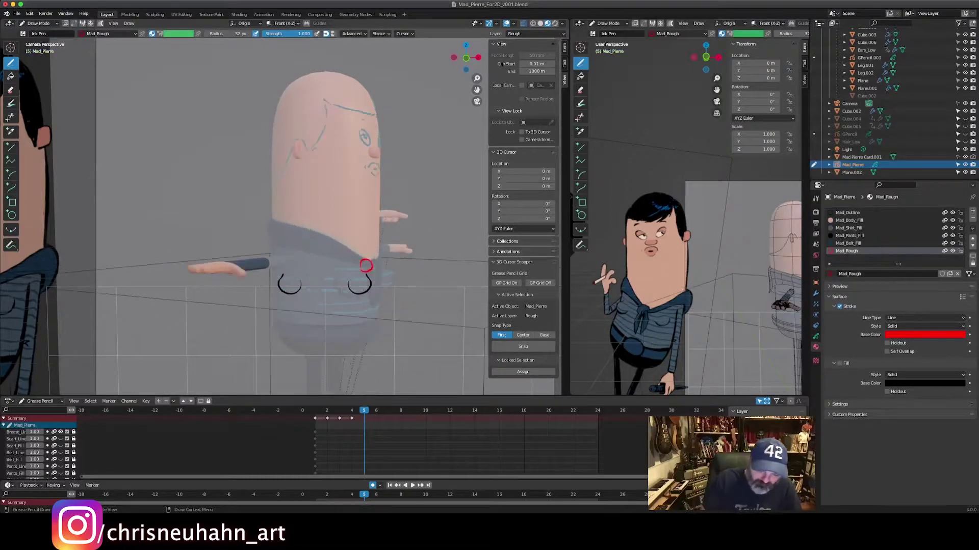
key("Right")
mouse_move(377, 269)
left_mouse_down()
mouse_move(383, 259)
mouse_move(383, 268)
left_mouse_up()
key("Right")
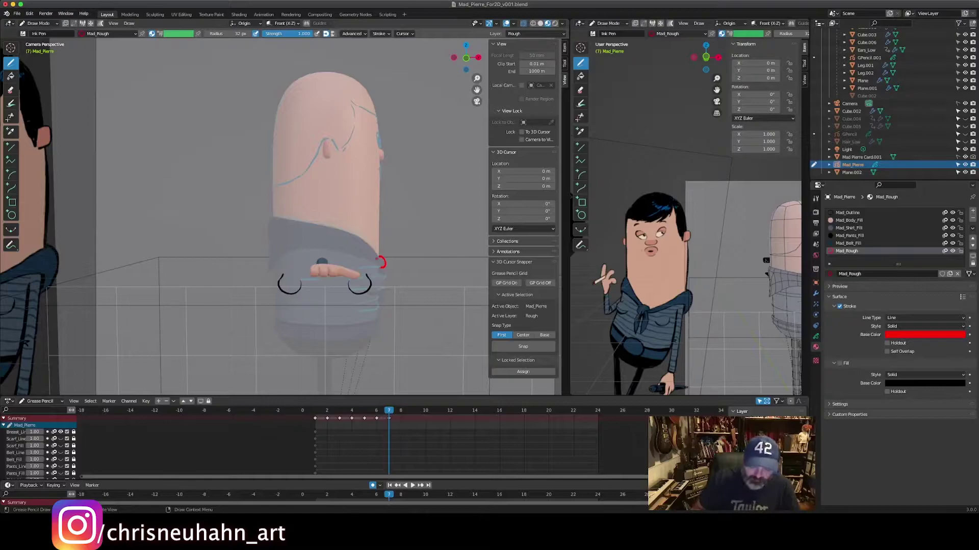
key("space")
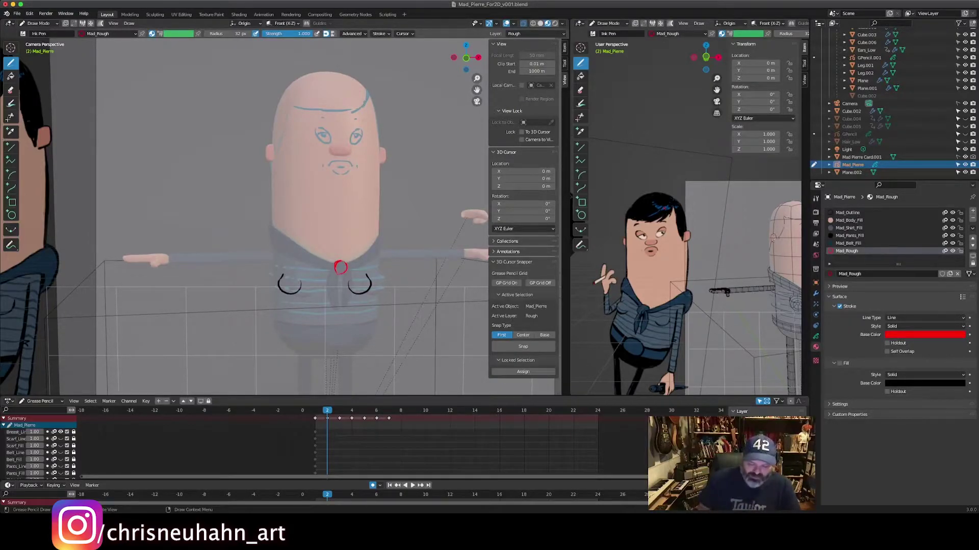
Step: Draw the scarf collar around the neck and the tails hanging from the knot in red on frame 2
key("Left")
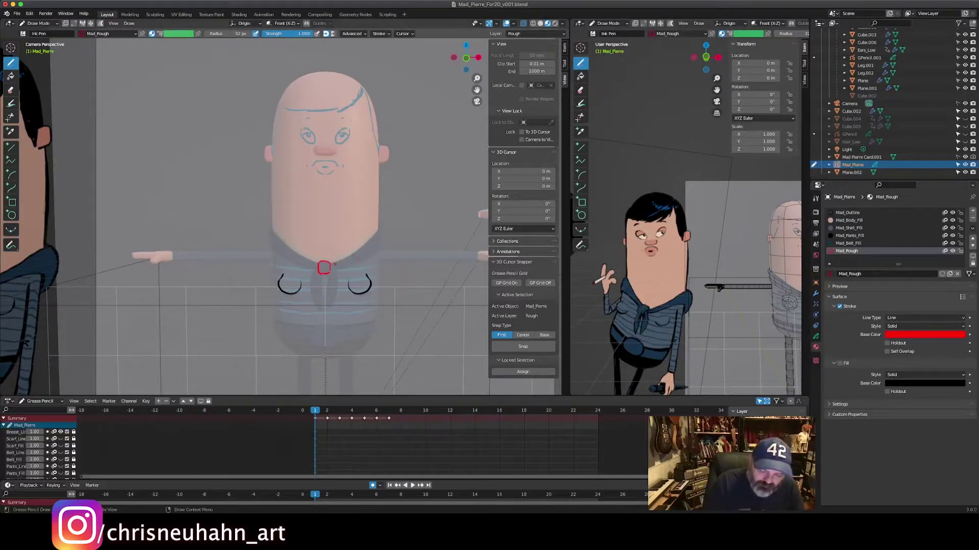
key("Right")
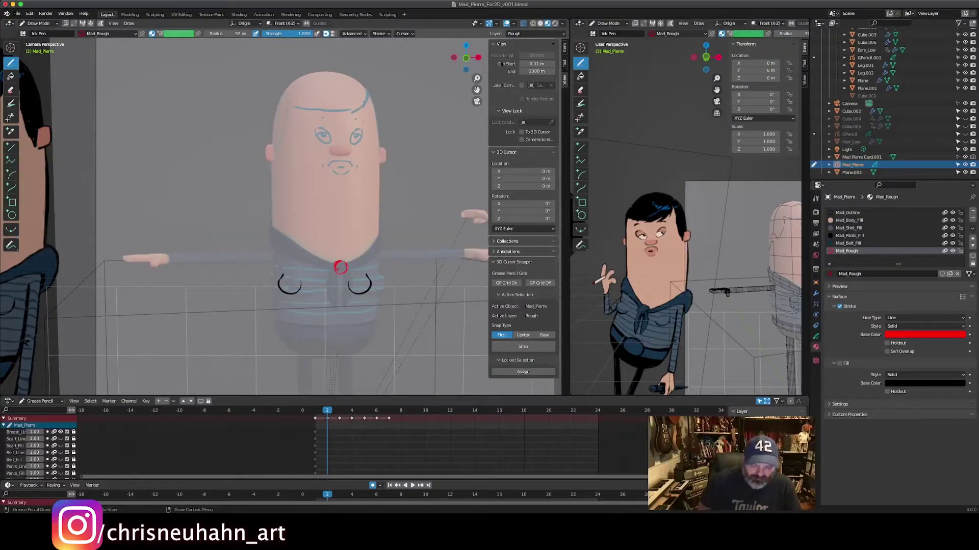
key("Left")
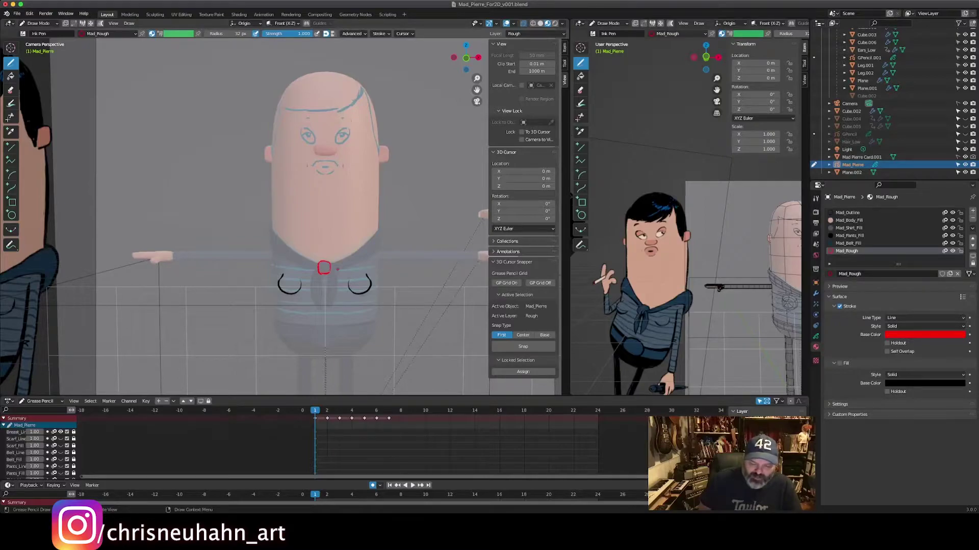
key("Right")
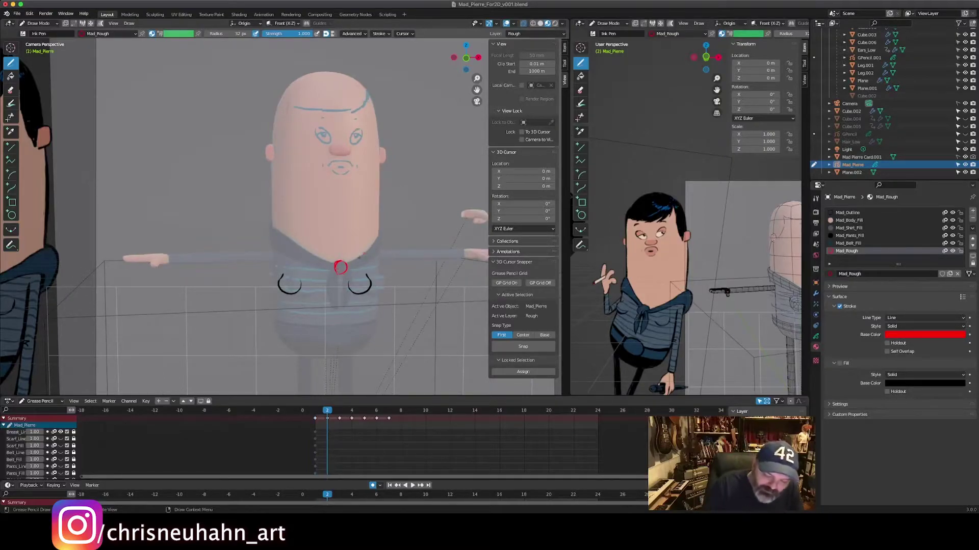
left_click_drag(357, 260, 371, 247)
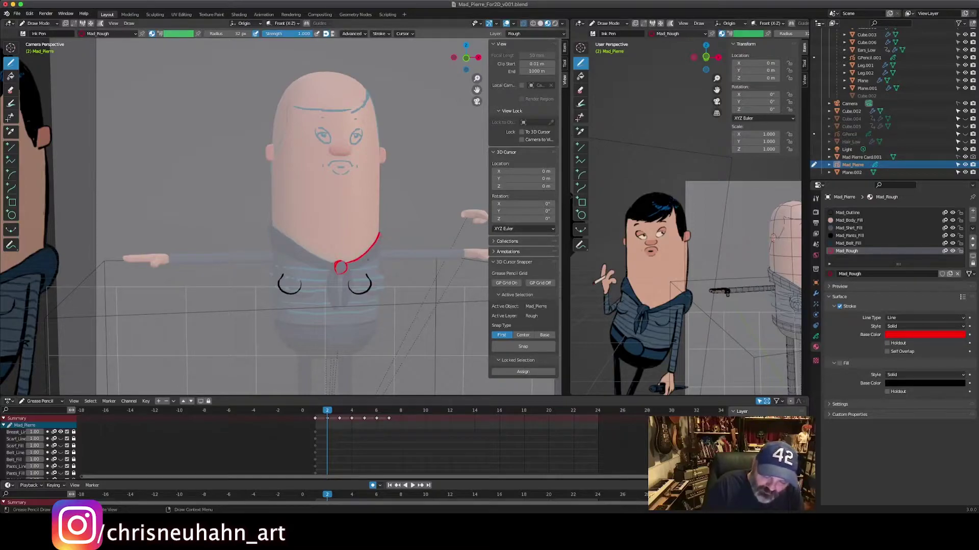
left_click_drag(350, 268, 369, 261)
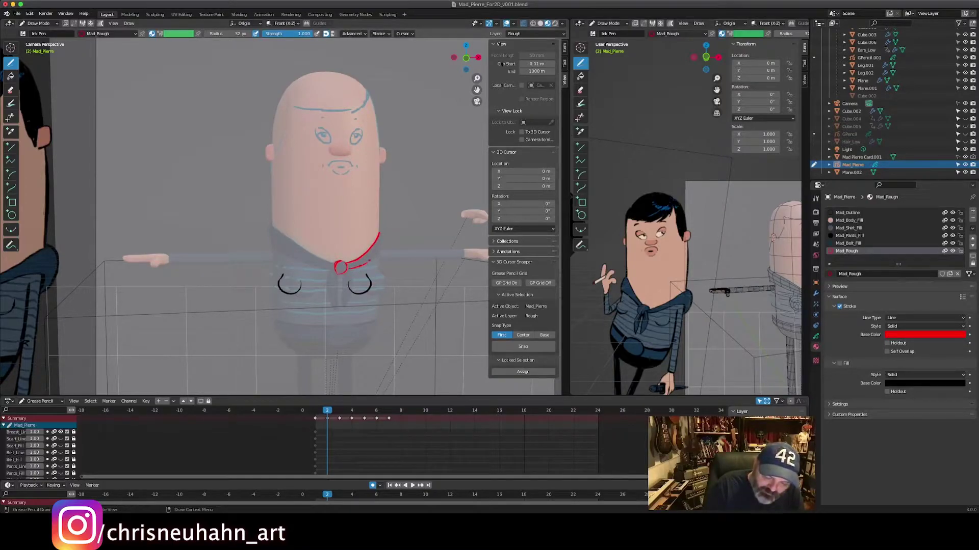
left_click_drag(380, 237, 383, 249)
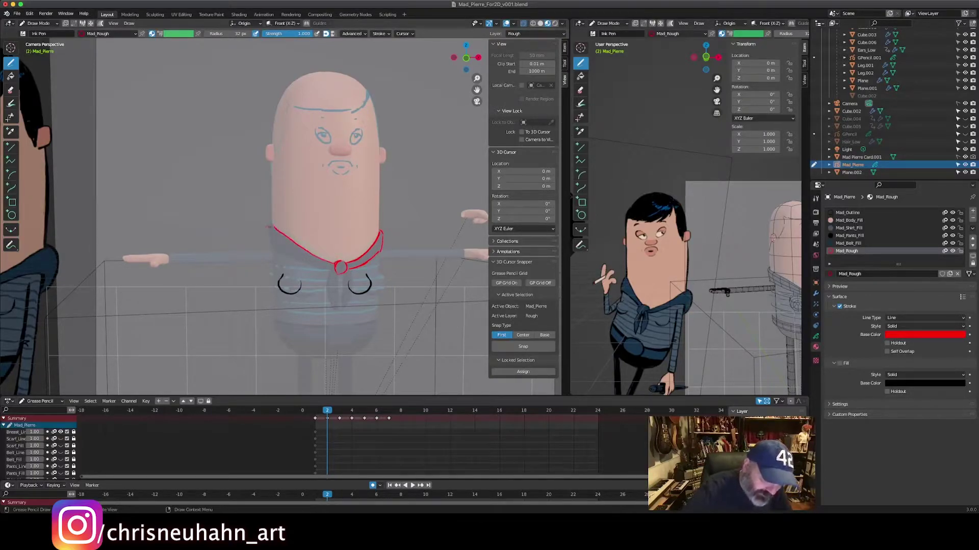
left_click_drag(271, 222, 269, 231)
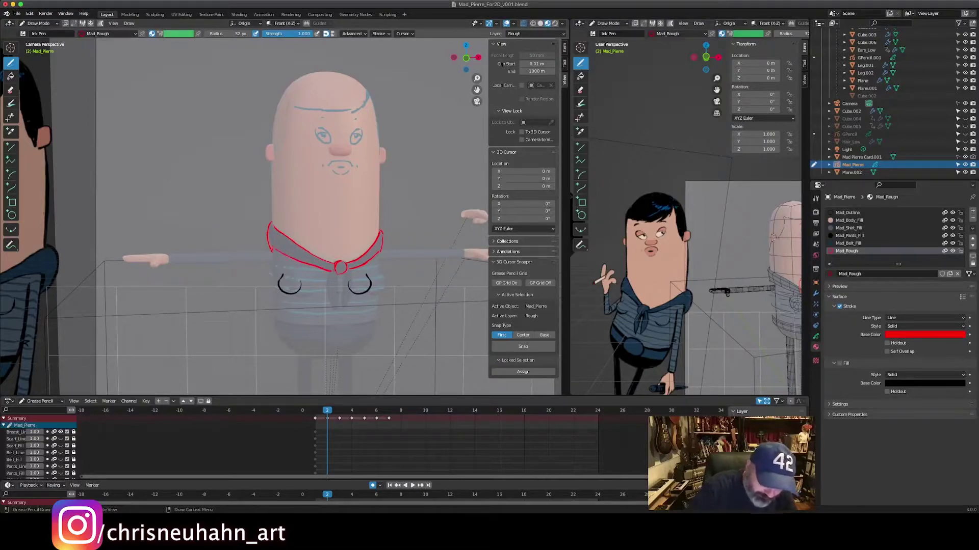
mouse_move(334, 268)
left_mouse_down()
mouse_move(328, 288)
mouse_move(342, 307)
left_mouse_up()
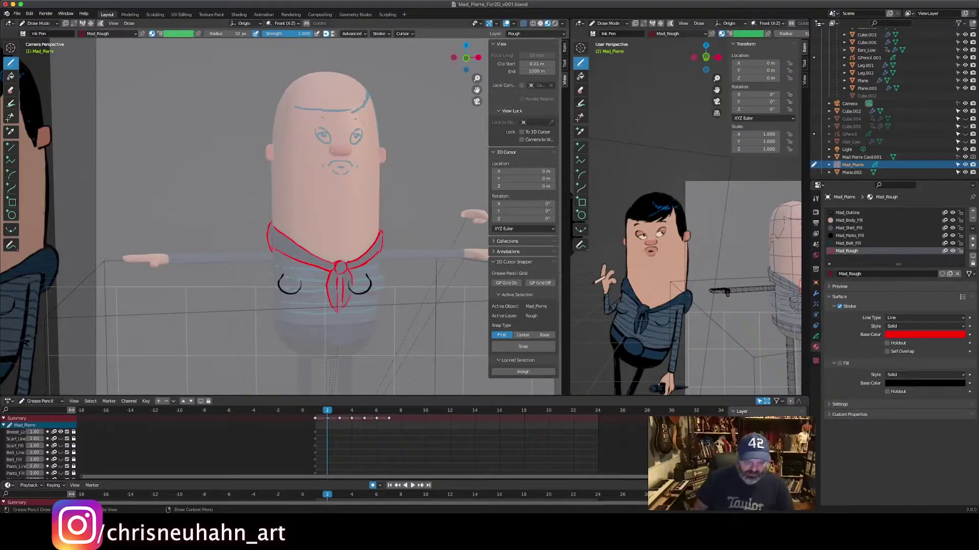
Step: On frame 1, show the Scarf_Line layer as a guide and lower its opacity to about 0.41
key("Left")
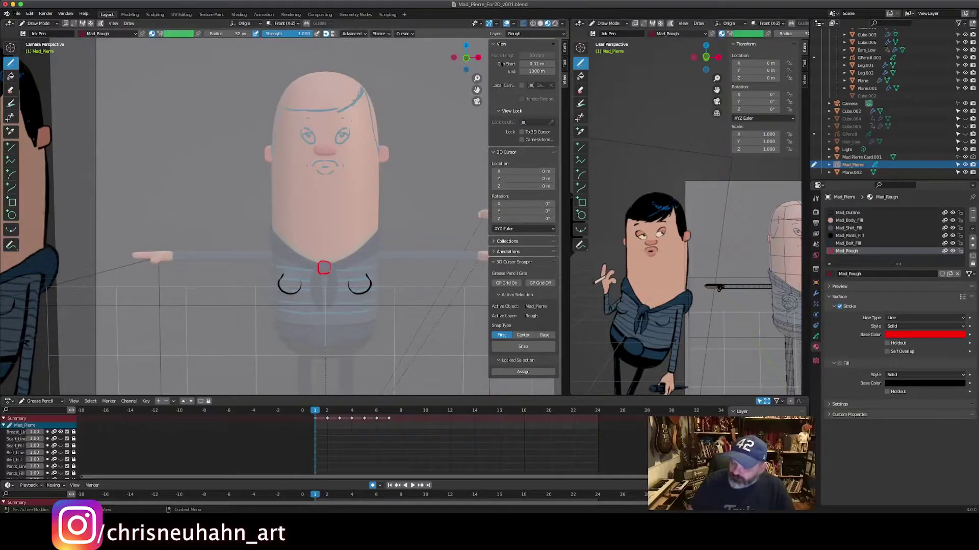
left_click(816, 337)
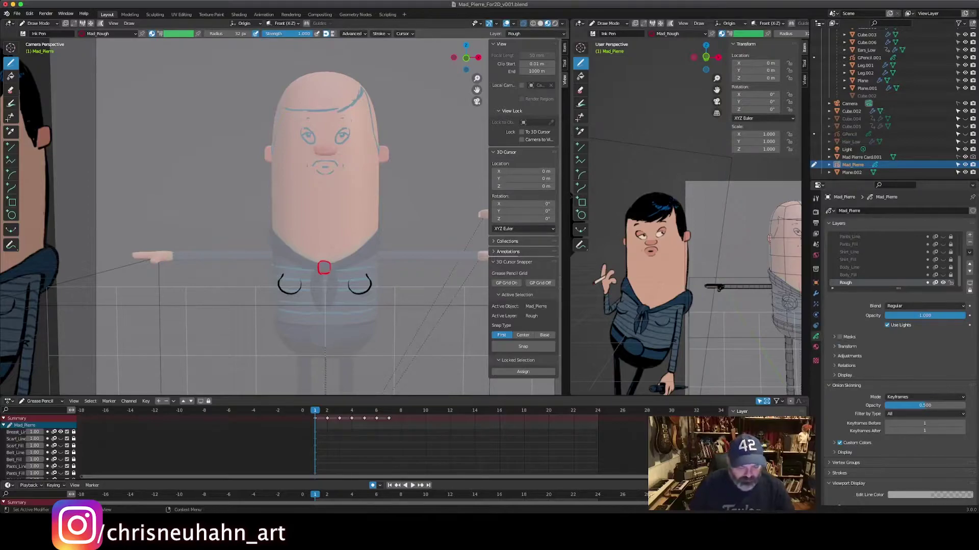
scroll(877, 260, "up", 5)
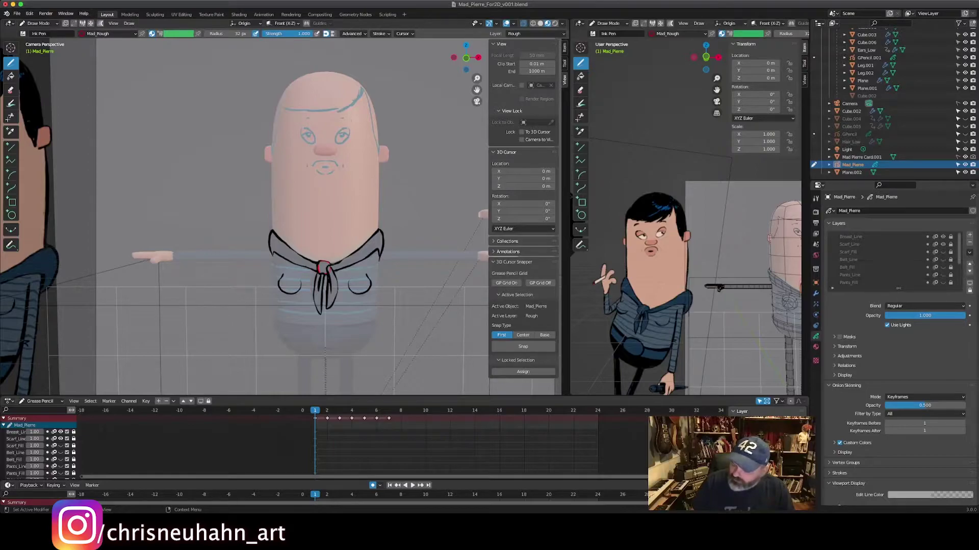
mouse_move(925, 315)
left_mouse_down()
mouse_move(872, 316)
mouse_move(963, 315)
mouse_move(916, 316)
left_mouse_up()
left_click(867, 244)
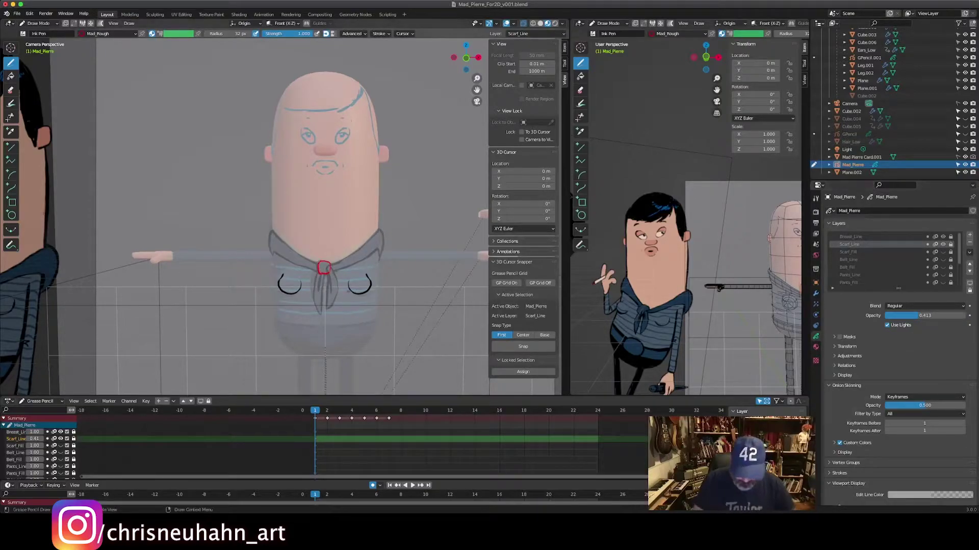
Step: Make the Rough layer active again on frame 2 and undo the last strokes of the hanging scarf tail
key("Right")
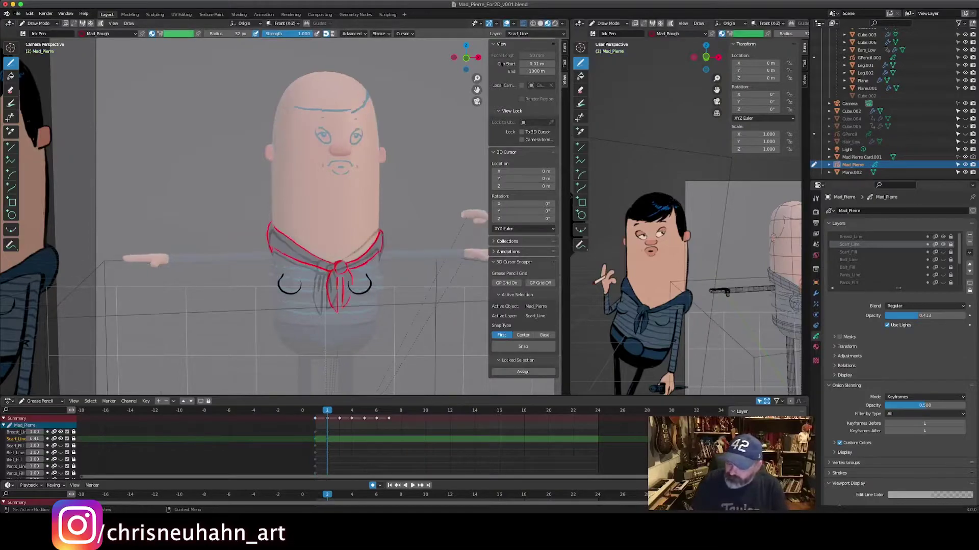
scroll(892, 260, "down", 5)
left_click(857, 283)
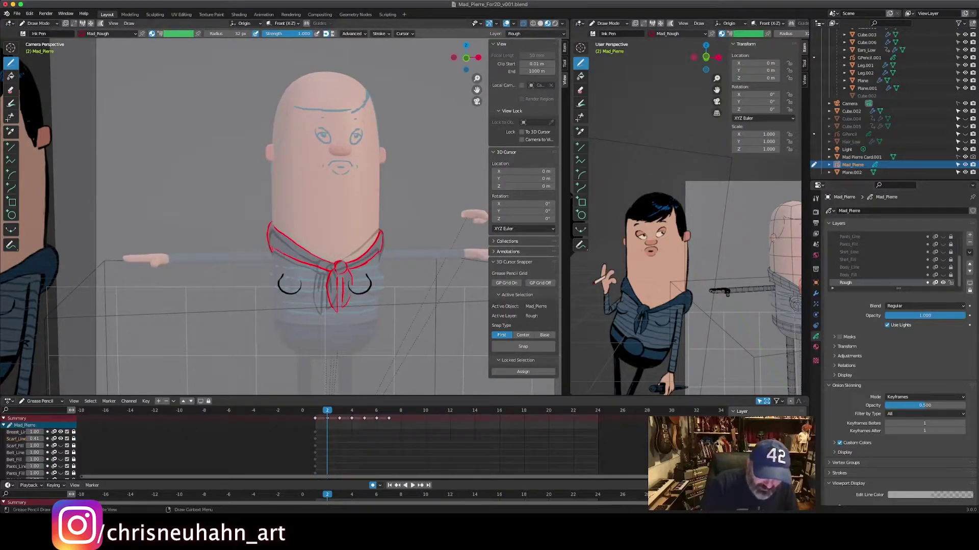
key("ctrl+z")
key("ctrl+z")
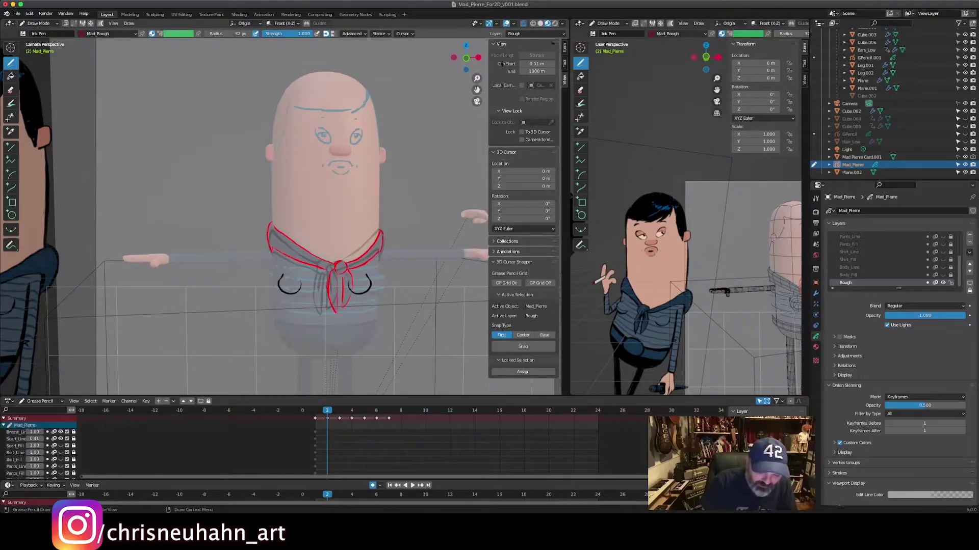
Step: Draw the red scarf collar around the neck on frame 3, joining it to the knot
key("Right")
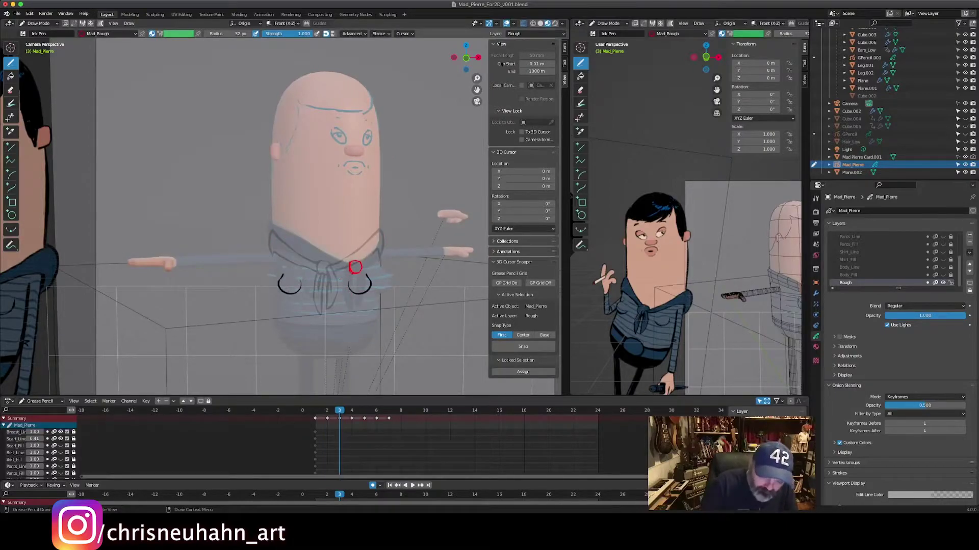
mouse_move(355, 267)
left_mouse_down()
mouse_move(380, 229)
mouse_move(359, 270)
mouse_move(273, 220)
left_mouse_up()
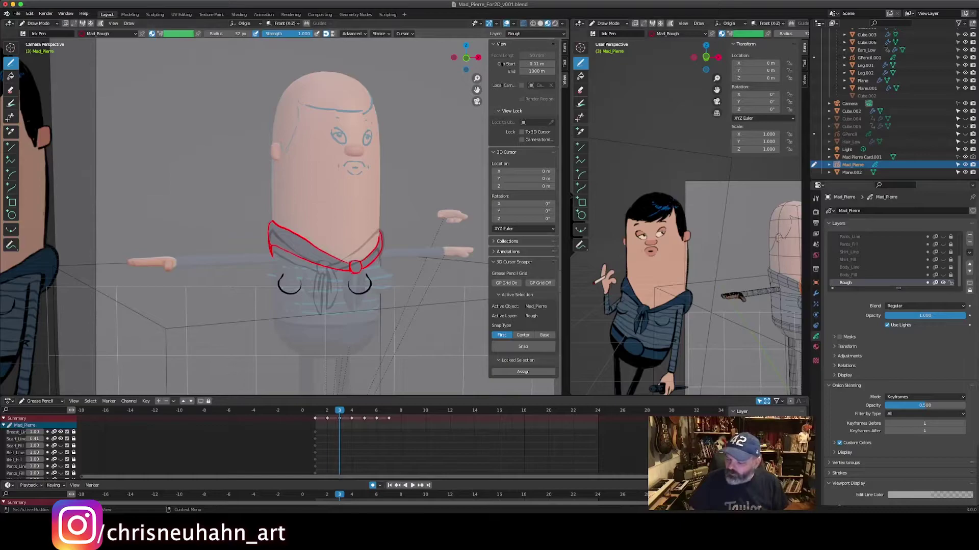
scroll(877, 260, "up", 2)
scroll(876, 260, "down", 2)
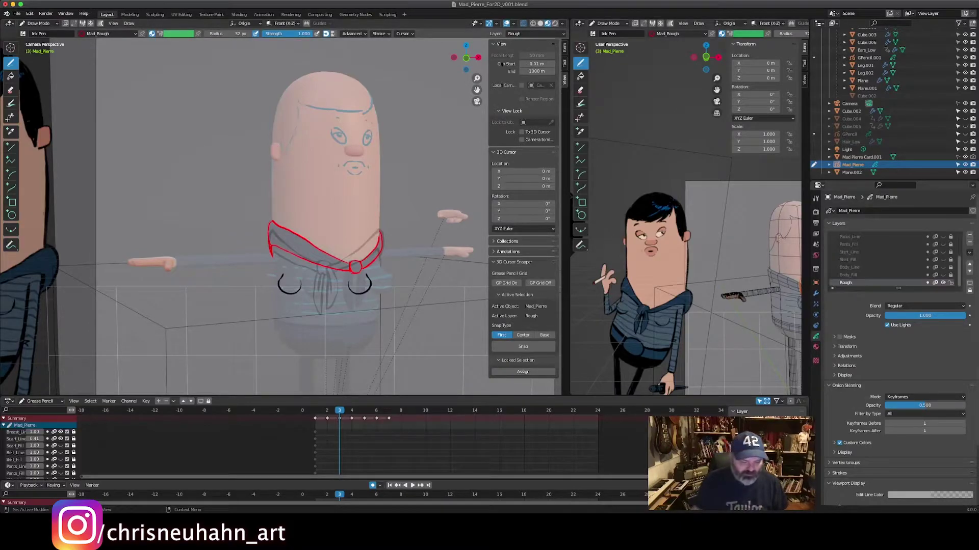
Step: Try to reshape the red collar strokes on frame 3 in Sculpt Mode, and return to Draw Mode
key("ctrl+Tab")
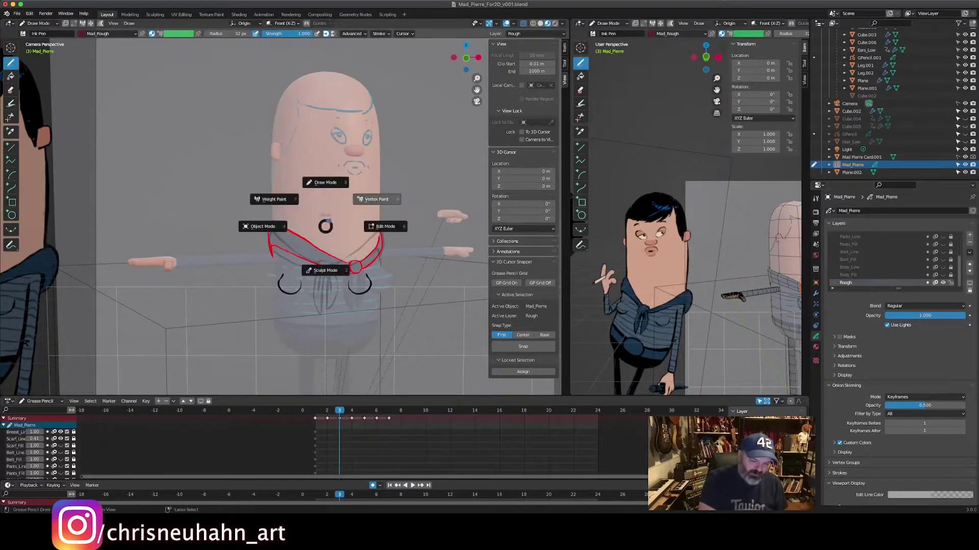
left_click(321, 240)
left_click_drag(305, 216, 309, 222)
mouse_move(305, 220)
left_mouse_down()
mouse_move(295, 224)
mouse_move(316, 219)
mouse_move(292, 215)
left_mouse_up()
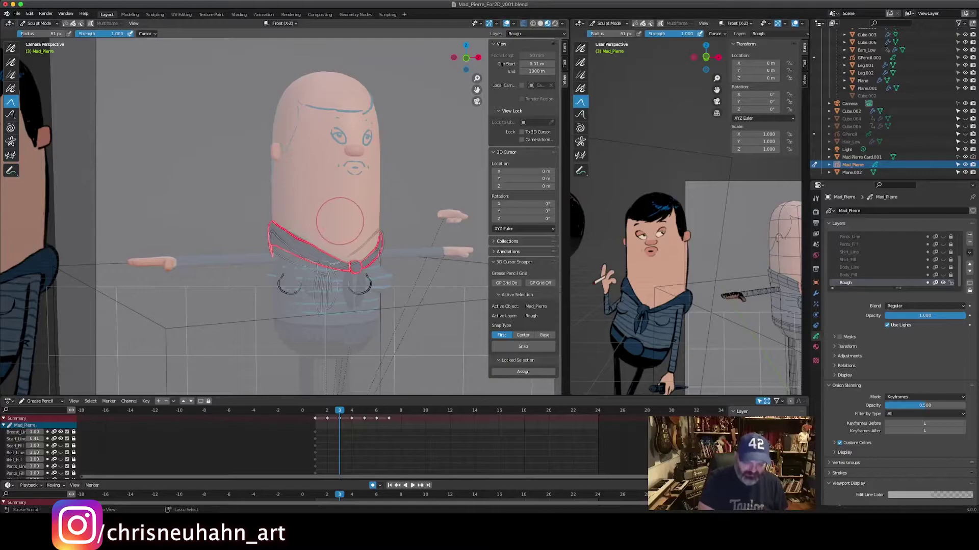
key("ctrl+Tab")
left_click(339, 178)
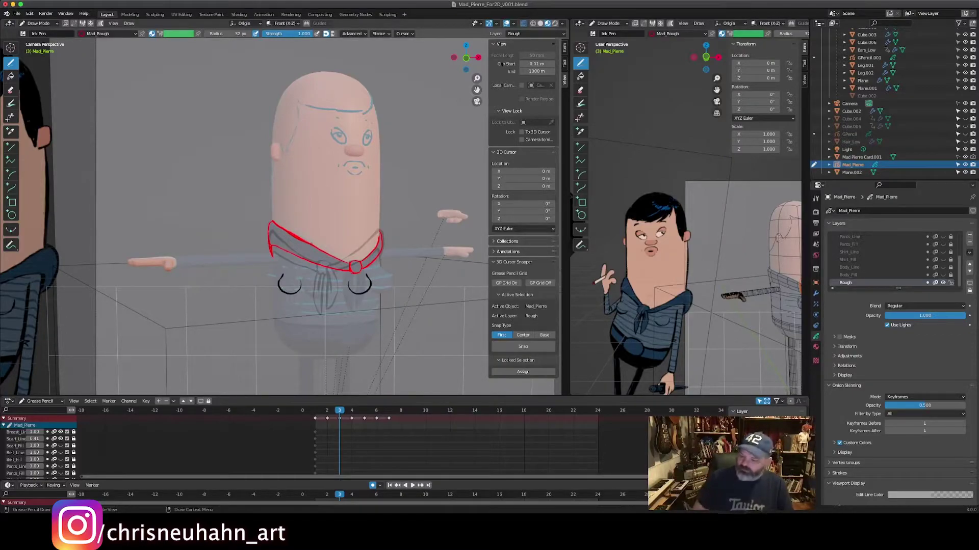
Step: Compare the frame 3 collar with the reference and with frames 4 and 5, and reinforce its upper edge in red
left_click(943, 282)
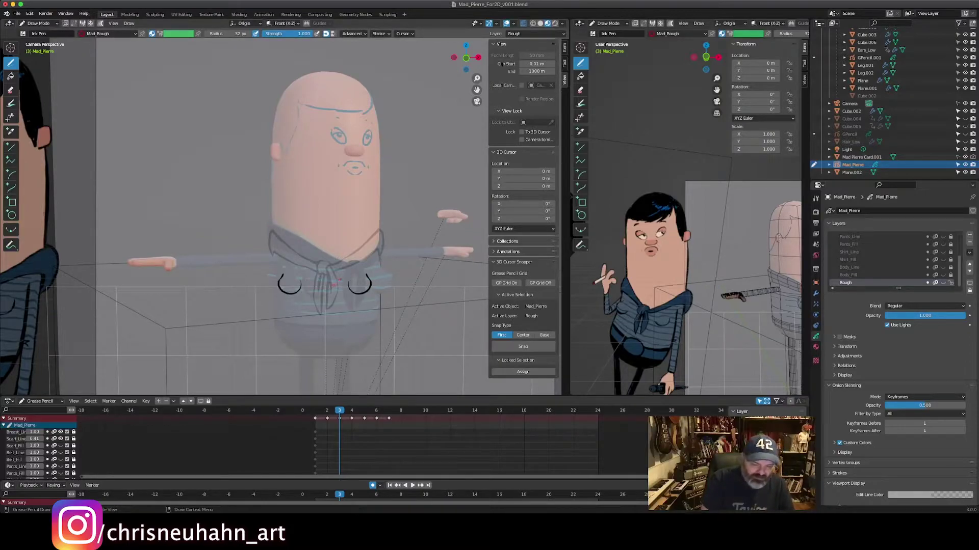
left_click_drag(271, 223, 356, 267)
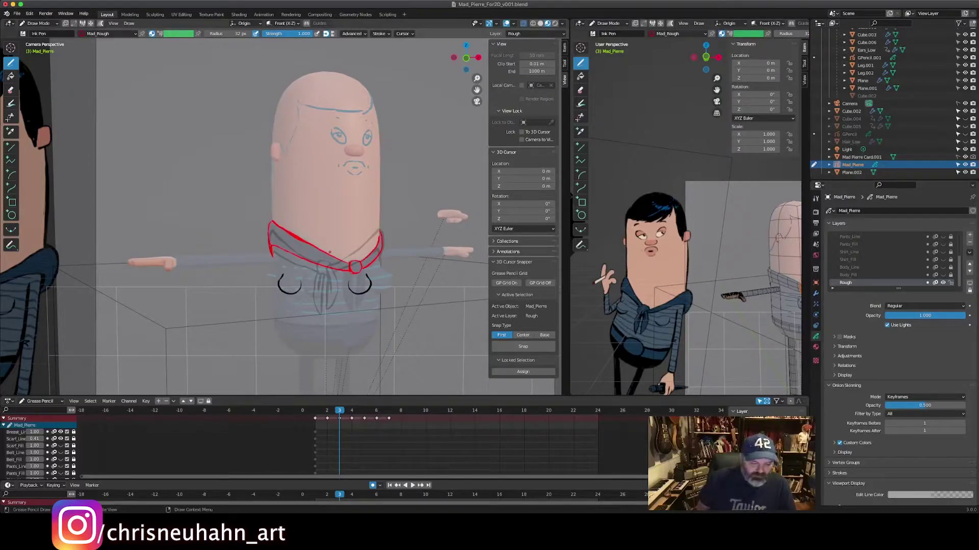
key("Right")
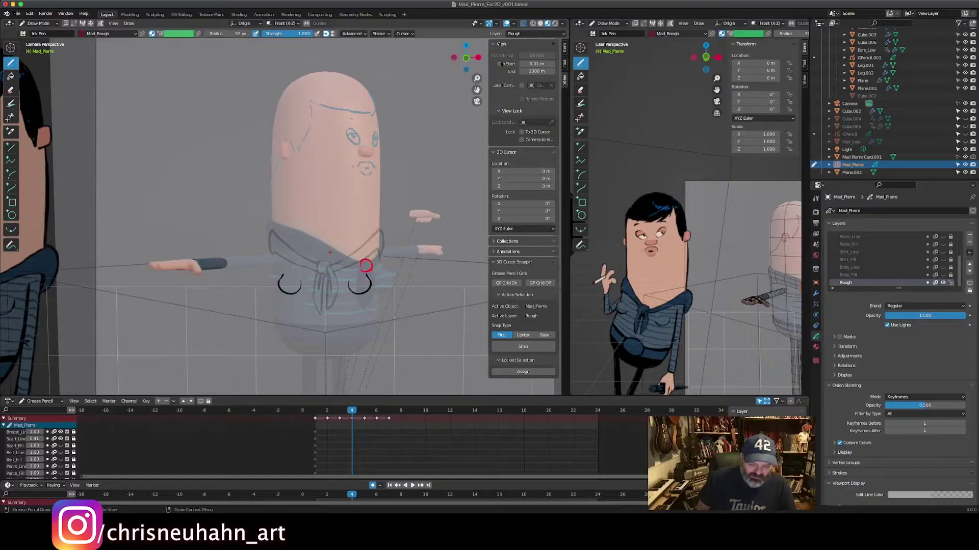
key("Right")
key("Right")
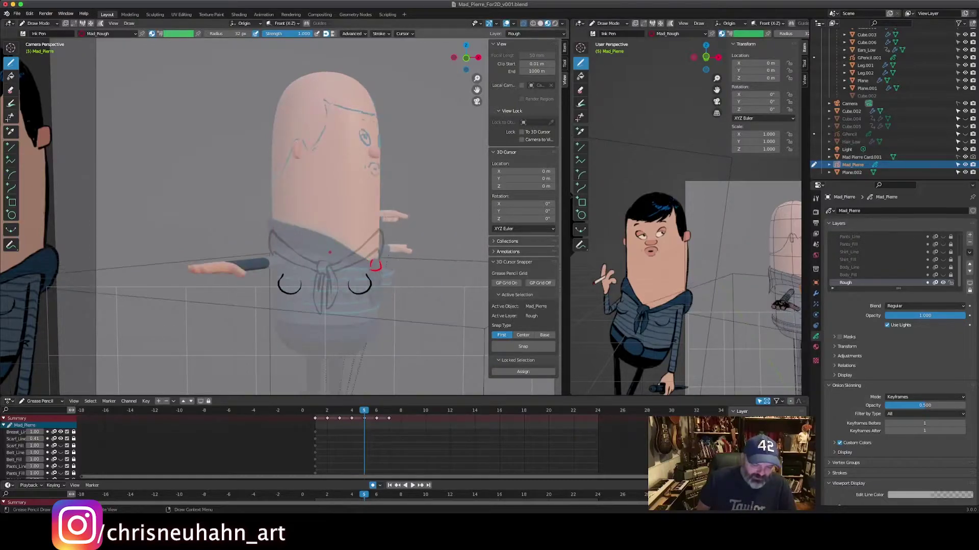
key("Left")
key("Left")
key("Left")
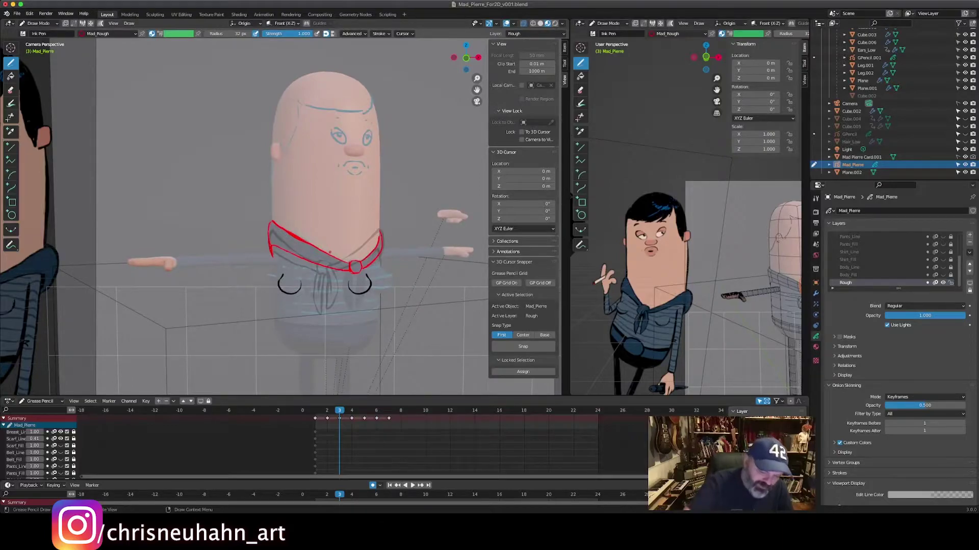
left_click_drag(286, 231, 303, 238)
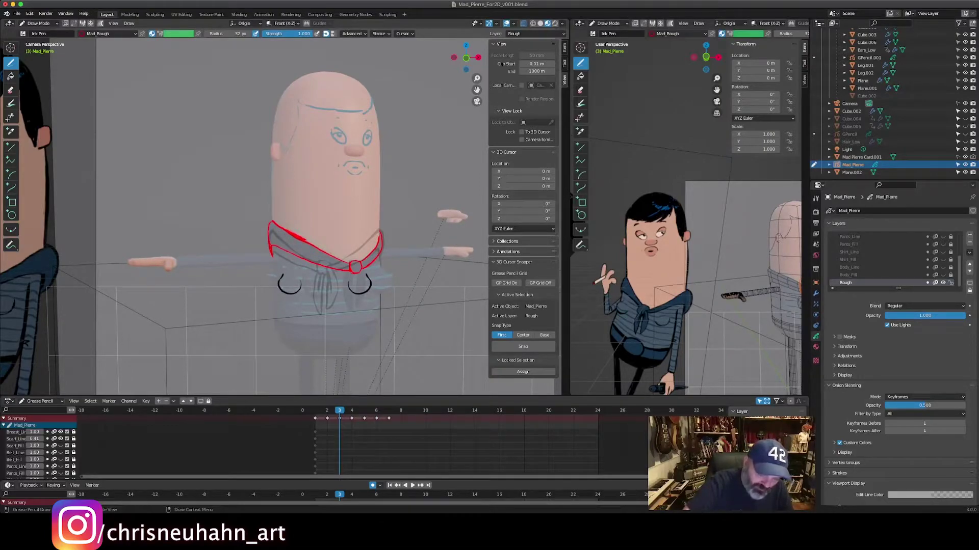
Step: Draw the red scarf collar and the hanging tails below the knot on frame 4
key("Right")
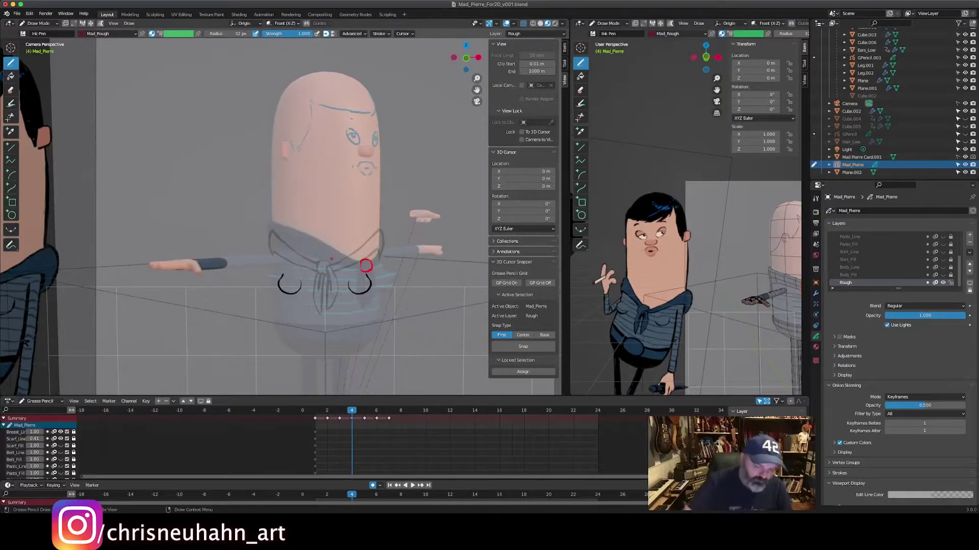
mouse_move(362, 262)
left_mouse_down()
mouse_move(271, 220)
mouse_move(271, 261)
mouse_move(306, 253)
mouse_move(364, 269)
mouse_move(366, 313)
left_mouse_up()
mouse_move(360, 279)
left_mouse_down()
mouse_move(359, 303)
mouse_move(371, 305)
left_mouse_up()
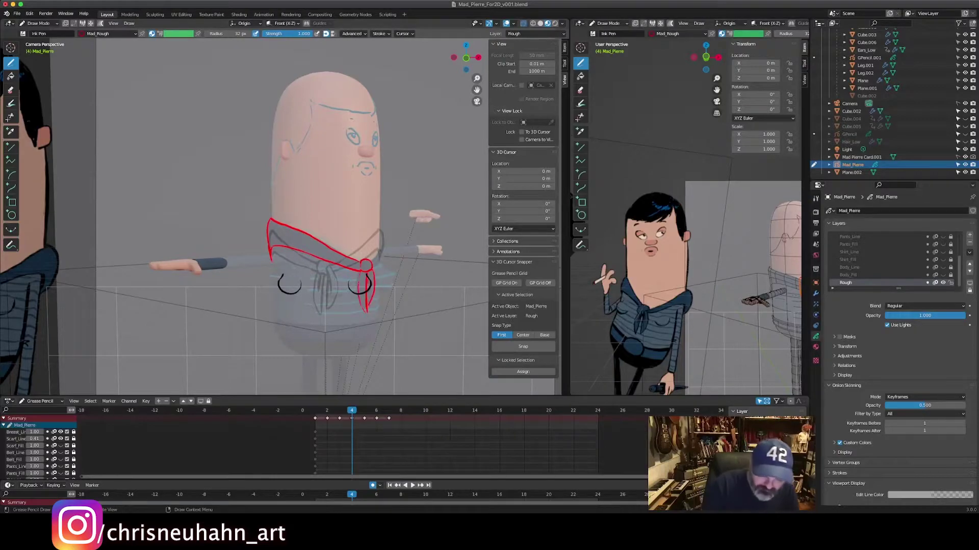
Step: Draw the red scarf collar and hanging tails on frame 5, and hide the Scarf_Line guide layer
key("Right")
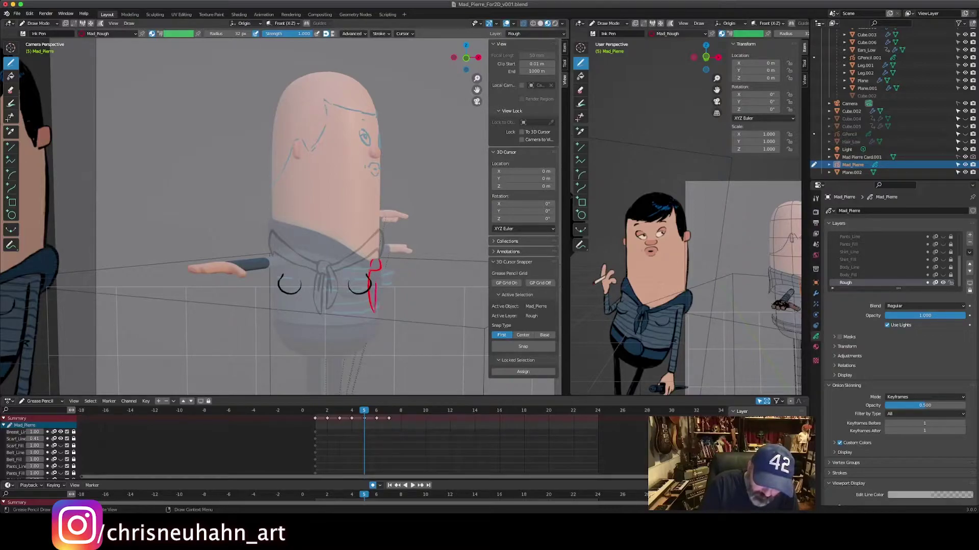
left_click_drag(379, 282, 378, 300)
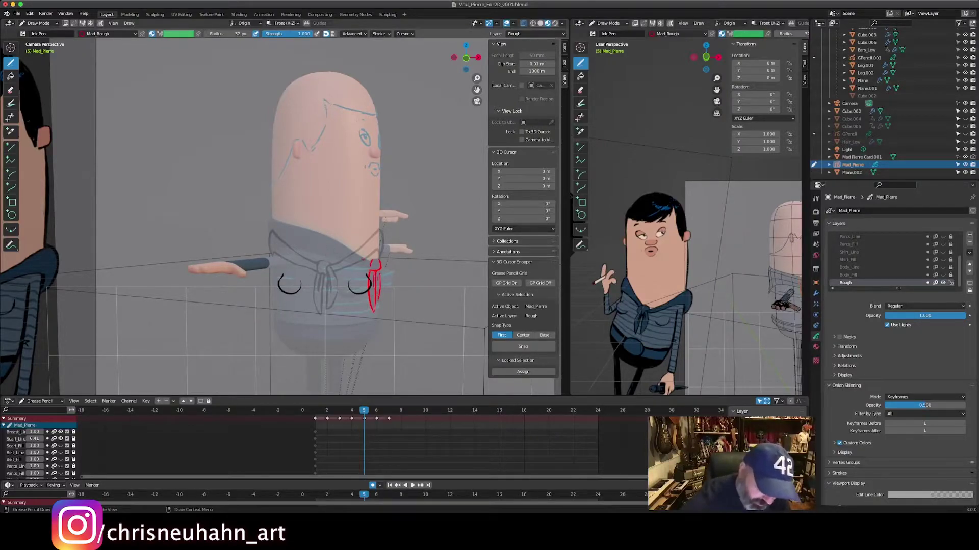
mouse_move(376, 262)
left_mouse_down()
mouse_move(274, 220)
mouse_move(268, 255)
left_mouse_up()
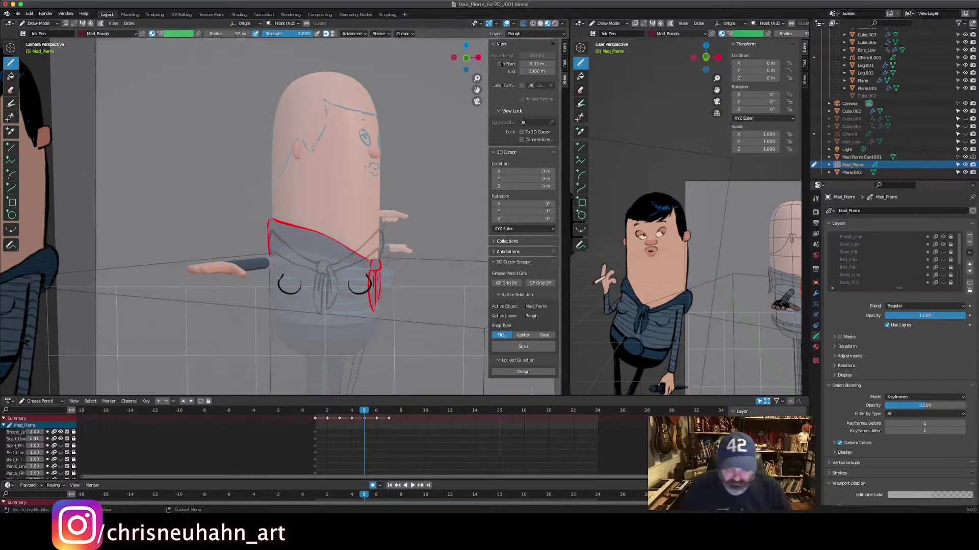
scroll(897, 316, "down", 3)
left_click_drag(308, 251, 374, 266)
left_click_drag(267, 220, 268, 254)
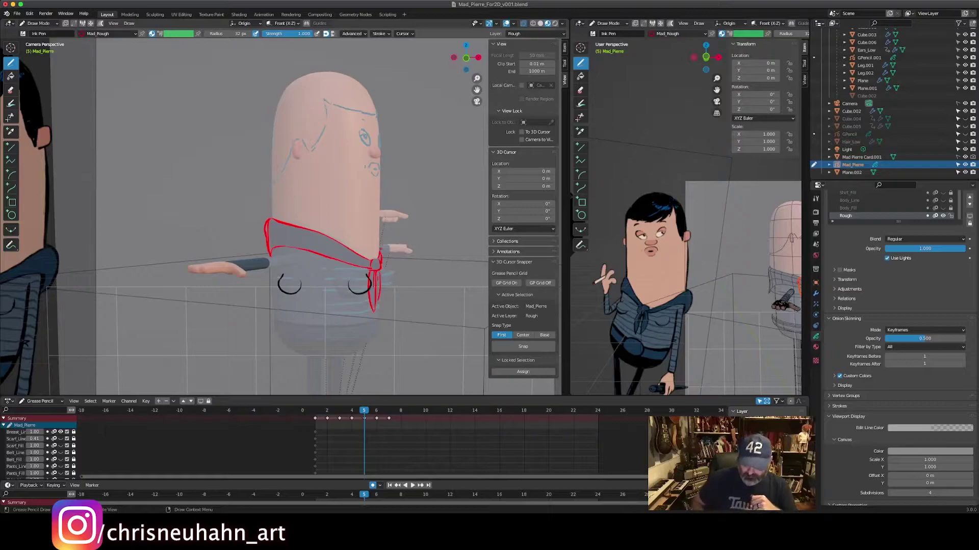
Step: Check the earlier frames and draw the scarf's red hanging tails below the knot on frame 3
key("Left")
key("Left")
key("Left")
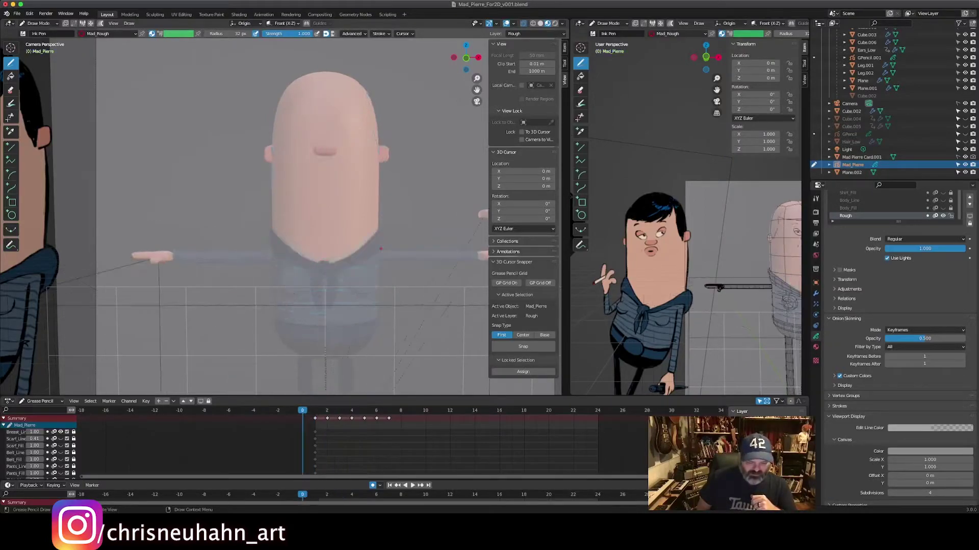
key("Right")
key("Right")
key("Left")
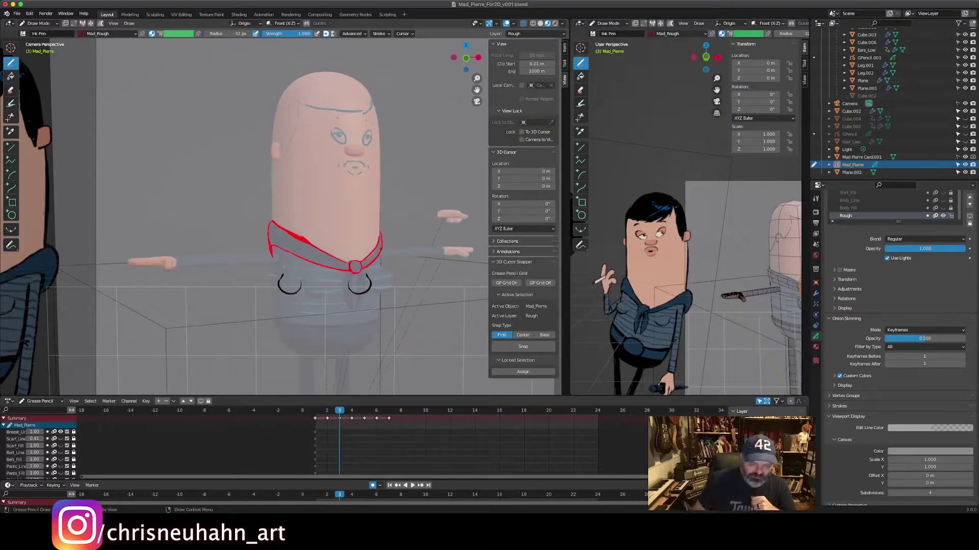
mouse_move(352, 270)
left_mouse_down()
mouse_move(348, 316)
mouse_move(363, 290)
mouse_move(362, 308)
left_mouse_up()
Step: Draw the upper and lower edges of the red scarf collar on frame 6
key("Right")
key("Right")
key("Right")
mouse_move(377, 259)
left_mouse_down()
mouse_move(326, 230)
mouse_move(273, 218)
left_mouse_up()
mouse_move(270, 261)
left_mouse_down()
mouse_move(332, 252)
mouse_move(378, 266)
left_mouse_up()
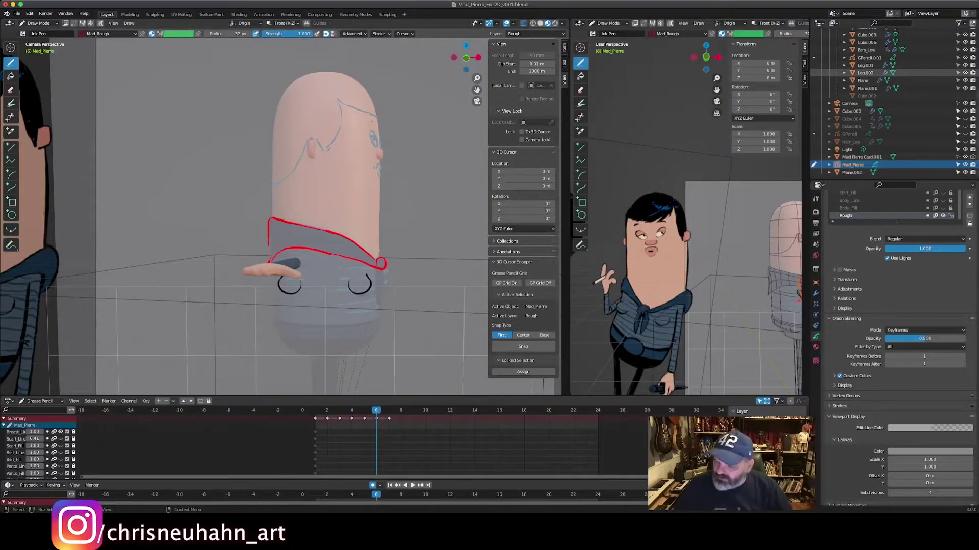
Step: Hide the reference arm meshes and Leg.001 in the viewport so they no longer cover the torso
left_click(965, 73)
left_click(965, 73)
left_click(965, 65)
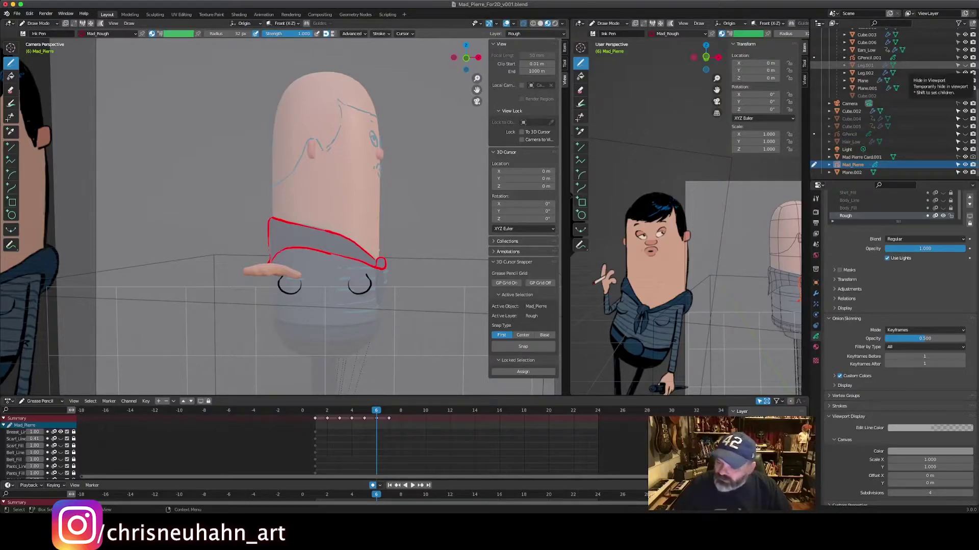
left_click(965, 34)
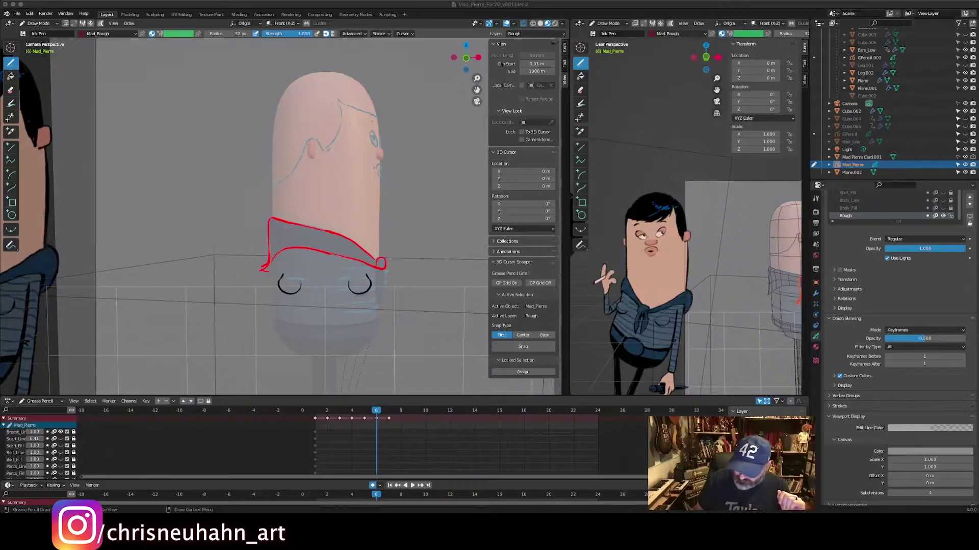
Step: Draw the red scarf collar on frame 7, and add the hanging tails below the knot on frame 6
left_click(324, 330)
key("Right")
mouse_move(383, 264)
left_mouse_down()
mouse_move(376, 252)
mouse_move(273, 218)
mouse_move(259, 271)
mouse_move(303, 249)
mouse_move(383, 265)
left_mouse_up()
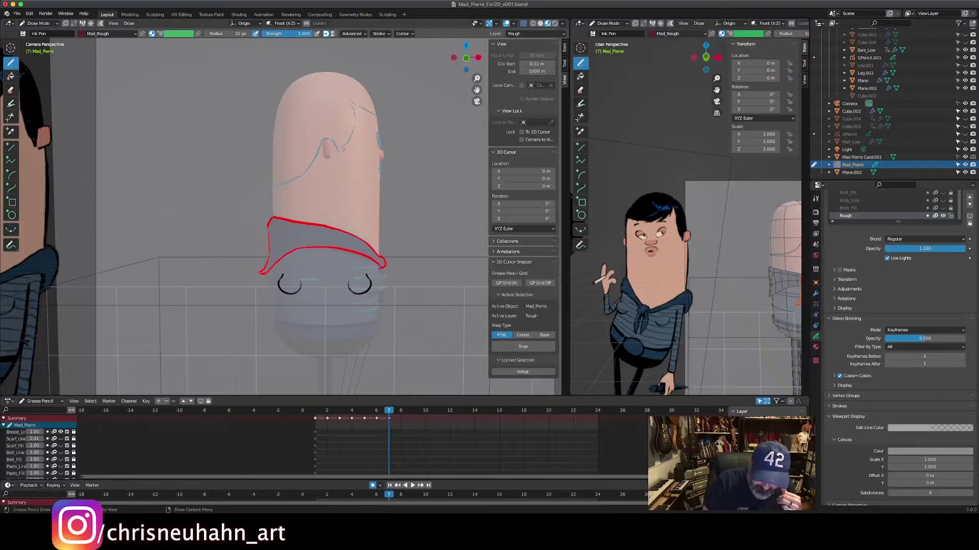
key("Left")
left_click_drag(377, 269, 378, 309)
Step: Switch to Sculpt Mode on frame 5 and reshape the scarf tails with the brush radius reduced to 30 px
key("Left")
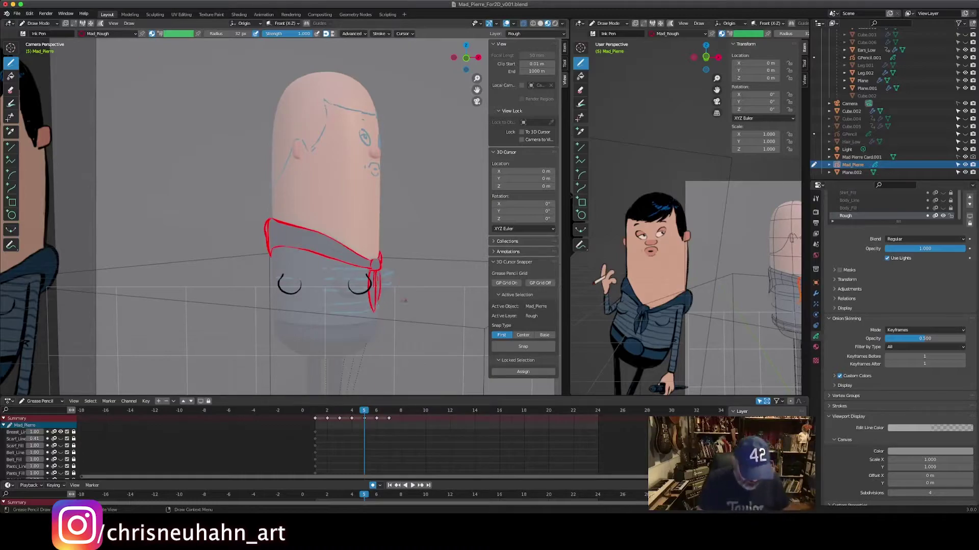
key("ctrl+Tab")
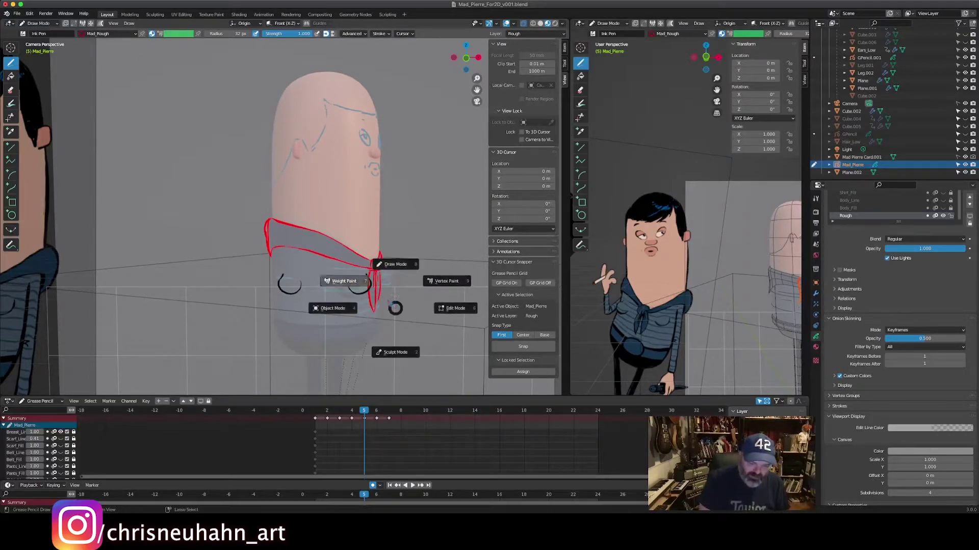
left_click(395, 352)
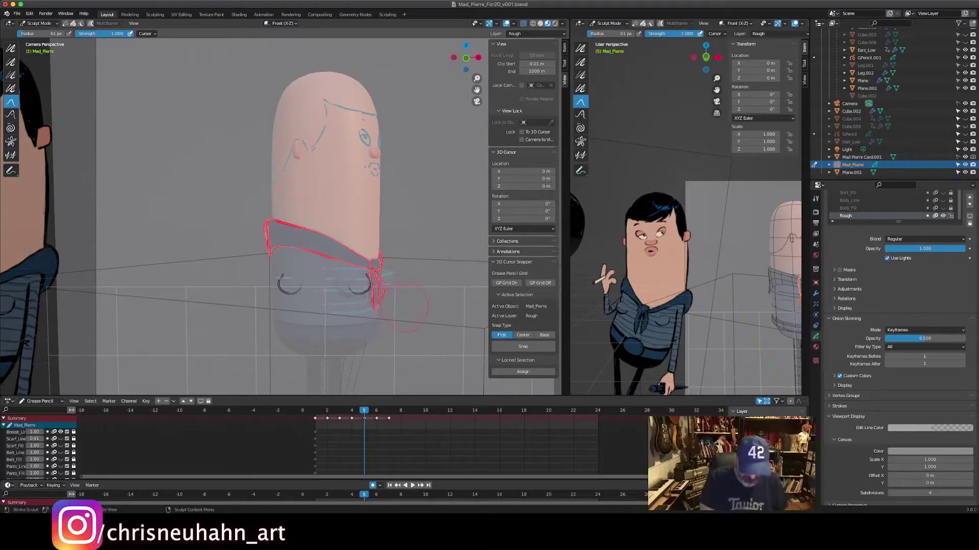
key("f")
left_click(387, 297)
Step: Reshape the hanging scarf tails on frame 7 in Sculpt Mode, and return to Draw Mode
key("Right")
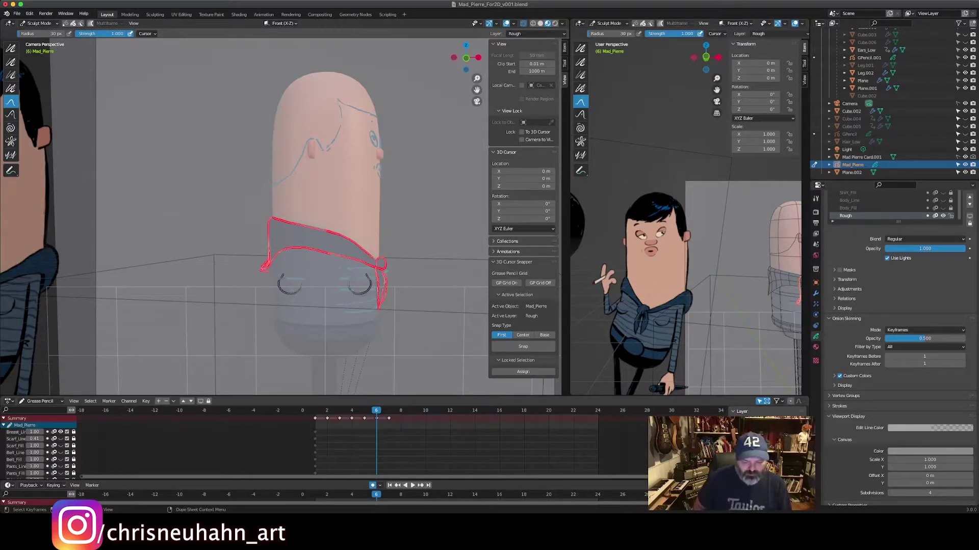
key("Right")
left_click_drag(385, 281, 383, 301)
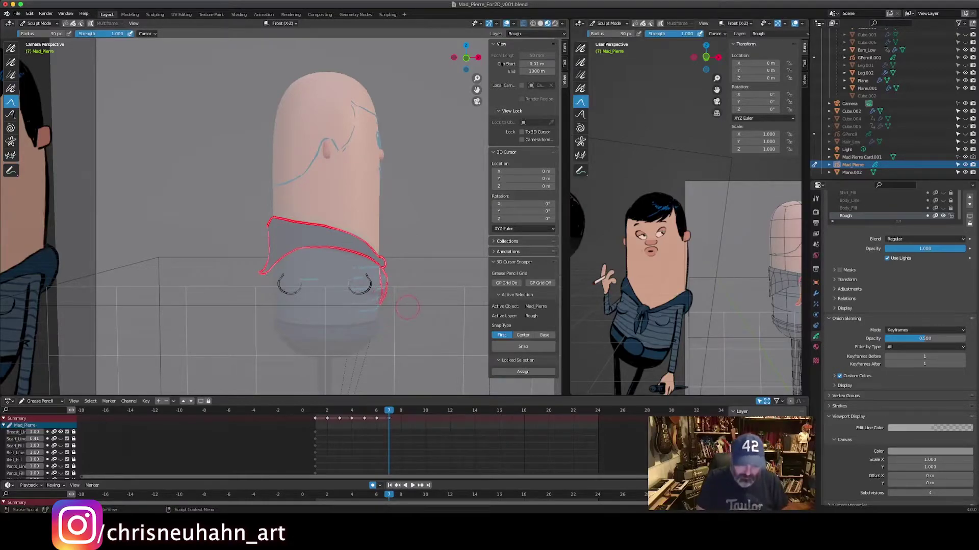
key("ctrl+Tab")
left_click(397, 274)
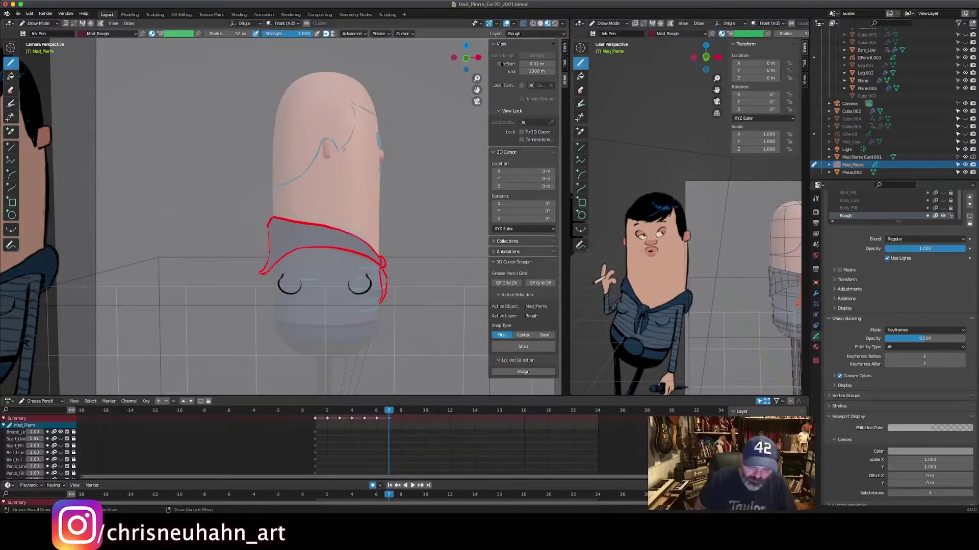
Step: Step back from frame 7 to frame 1 and play the turnaround to check the scarf drawings
key("Left")
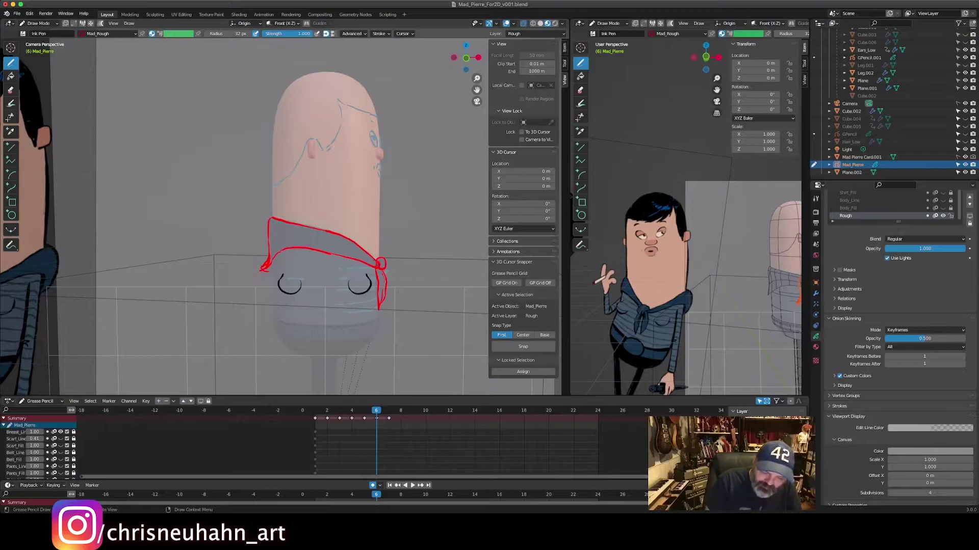
key("Left")
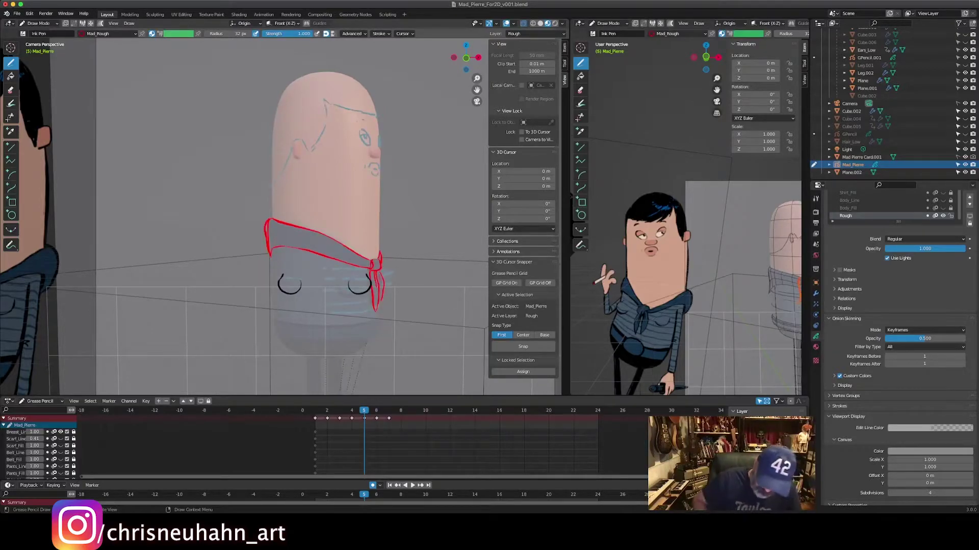
key("Left")
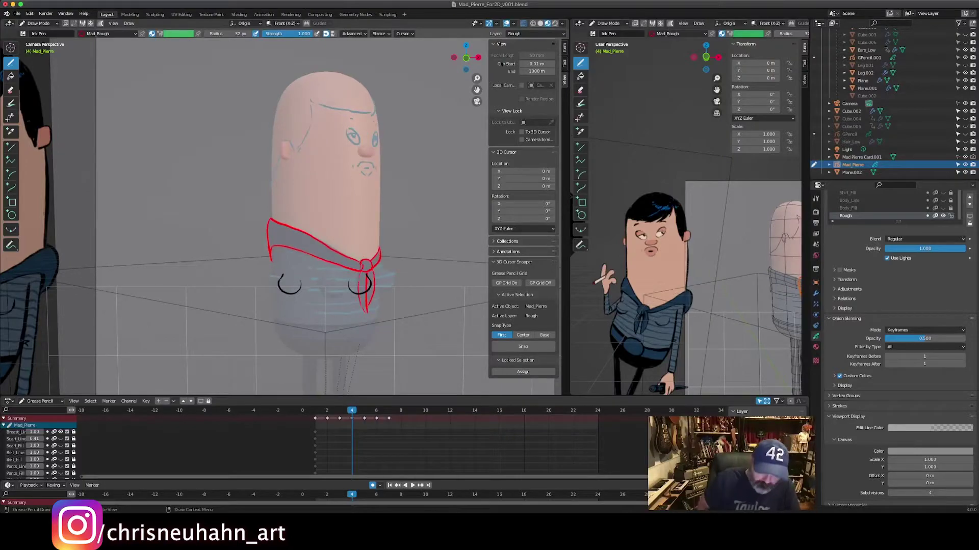
key("Left")
key("Left")
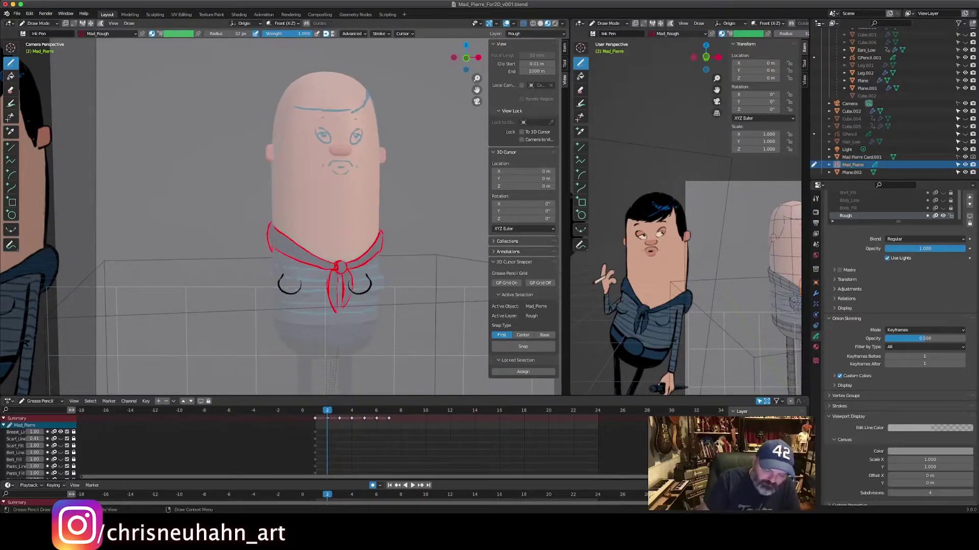
key("Left")
key("space")
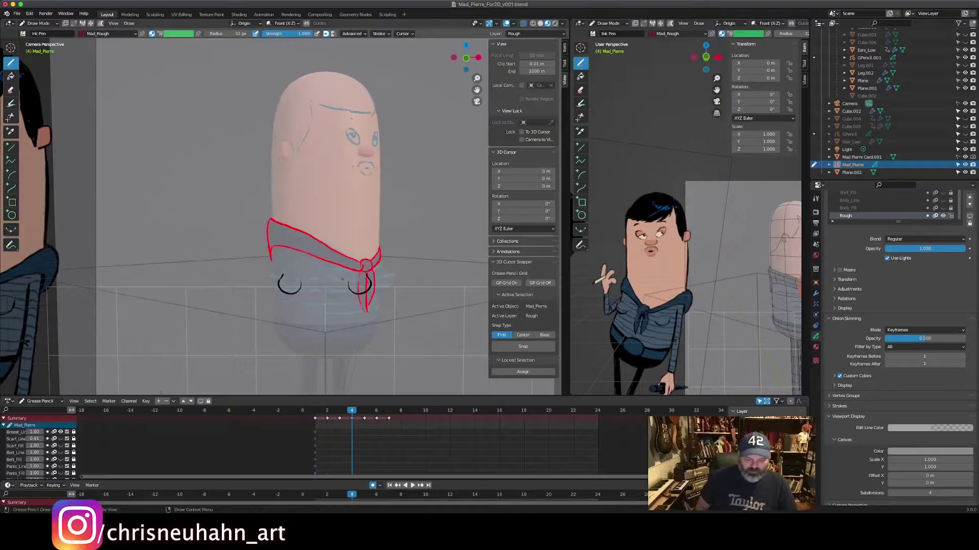
Step: Trace the two chest curves in red on frame 1 and hide the Breast_Line guide layer
key("Right")
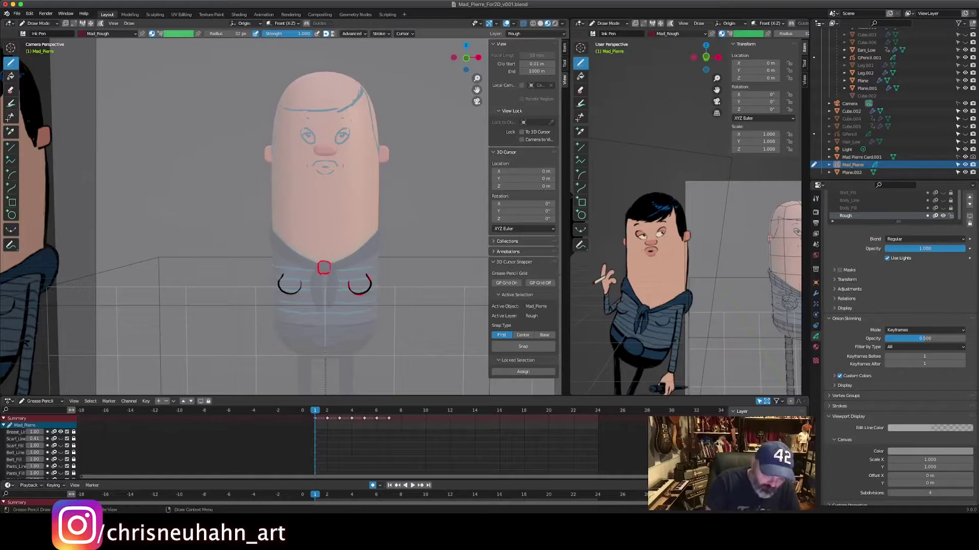
scroll(898, 285, "up", 5)
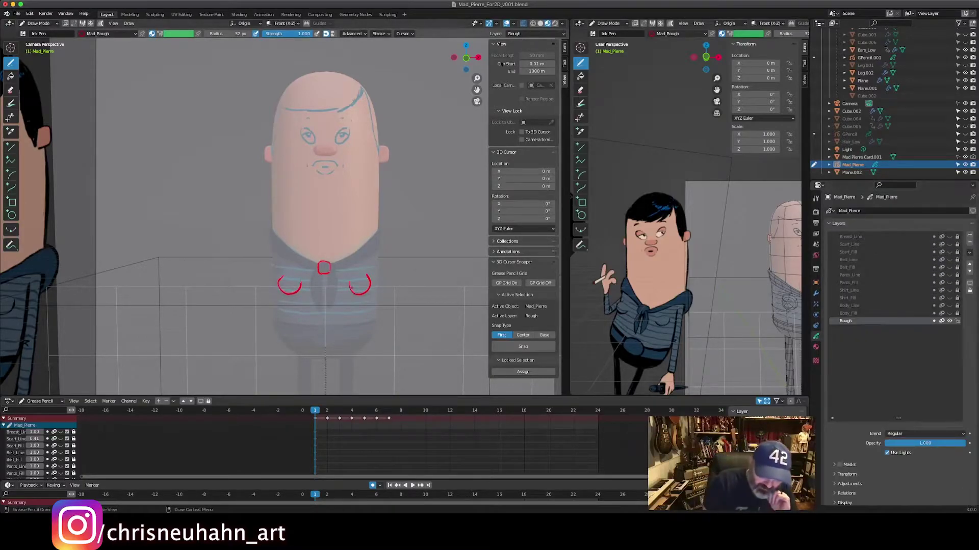
Step: Draw the two red chest curves beside the scarf tails on frame 2, redoing the inner stroke of one curve
key("Right")
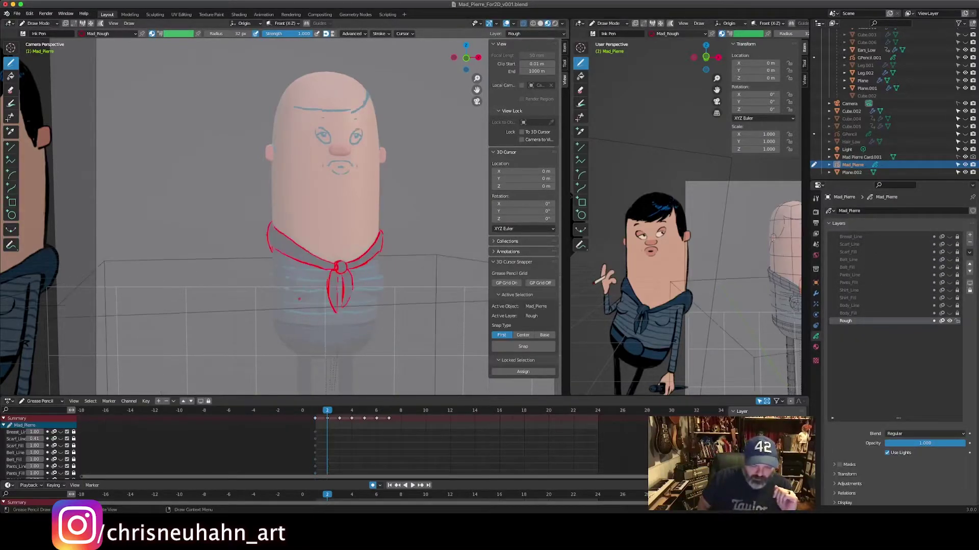
left_click_drag(363, 287, 381, 294)
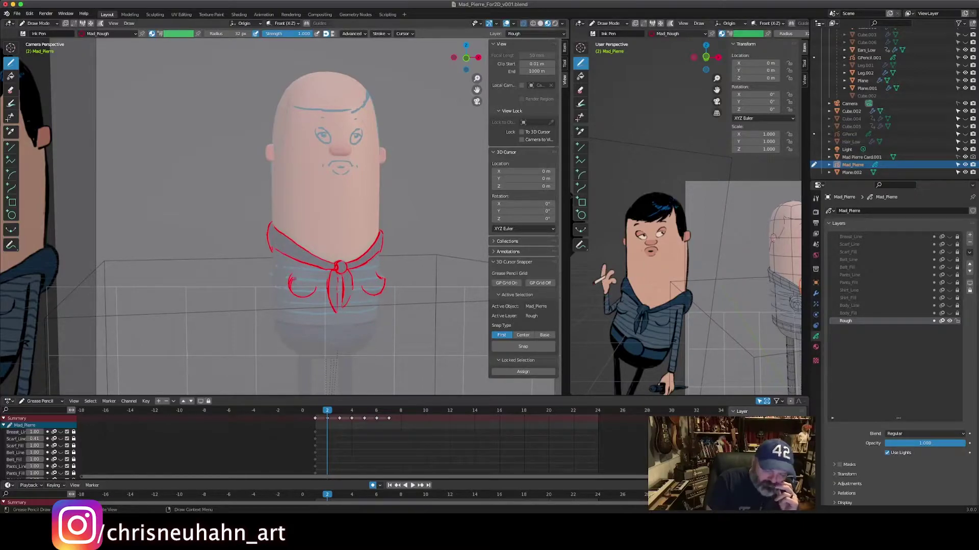
key("ctrl+z")
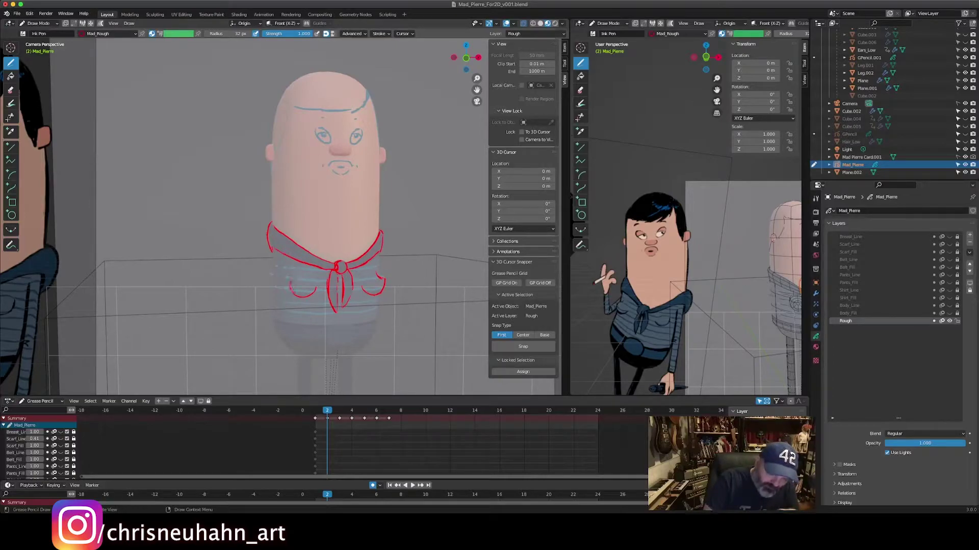
left_click_drag(297, 275, 290, 287)
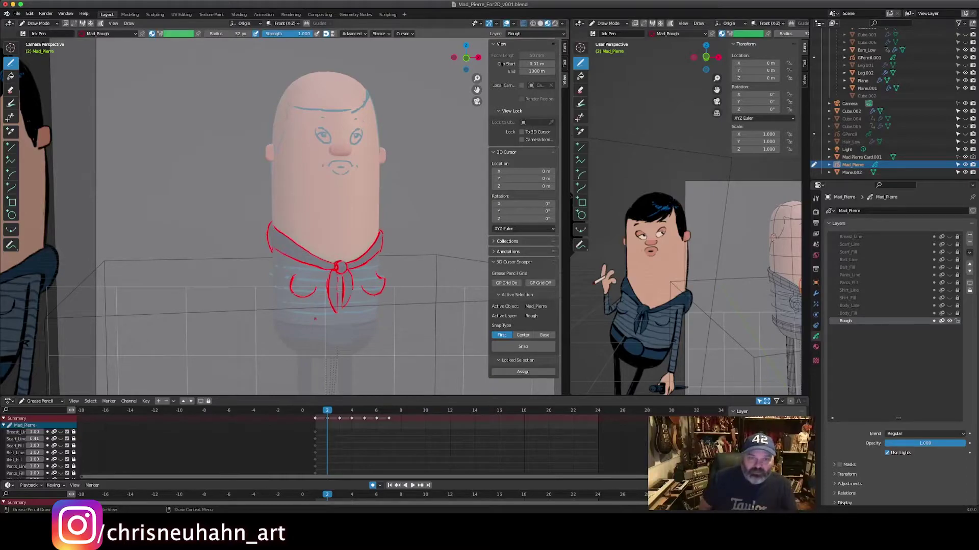
Step: Draw the two red chest curves on either side of the scarf tails on frames 3 and 4
key("Right")
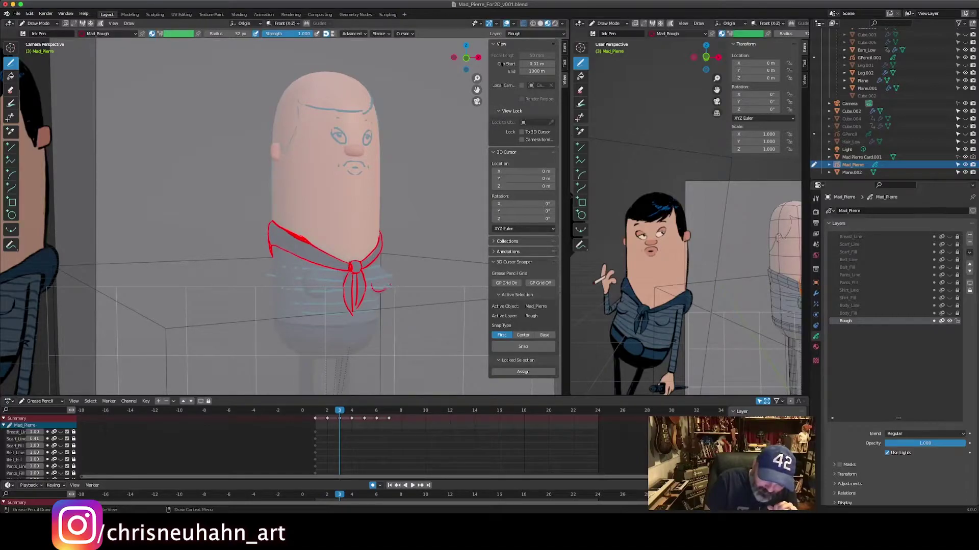
left_click_drag(374, 289, 388, 274)
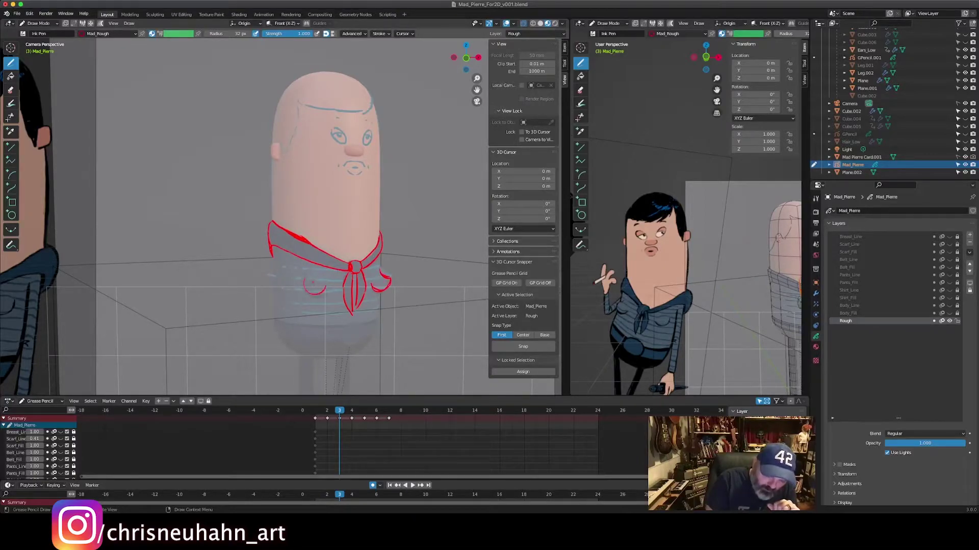
key("Right")
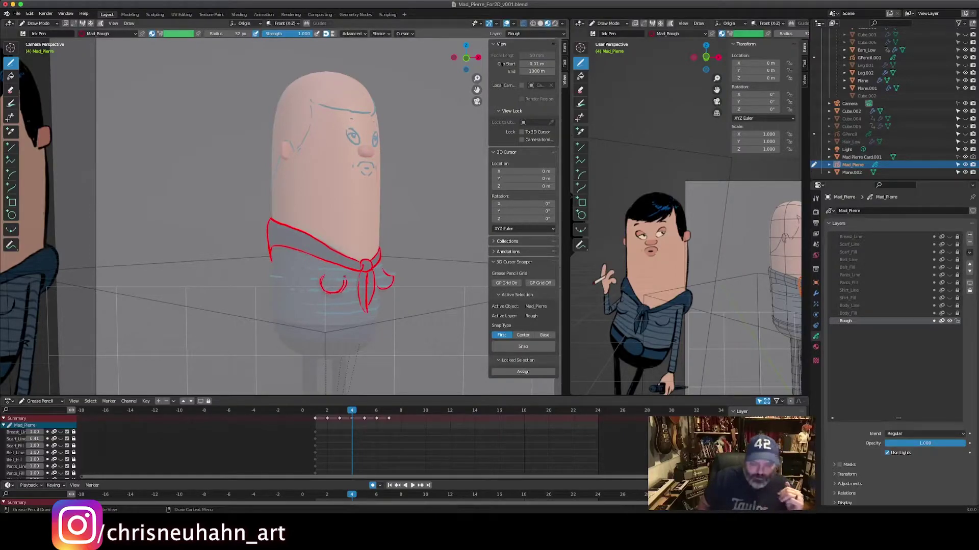
Step: Draw the two red chest curves on frame 5, redoing the near one beside the scarf tails
key("Right")
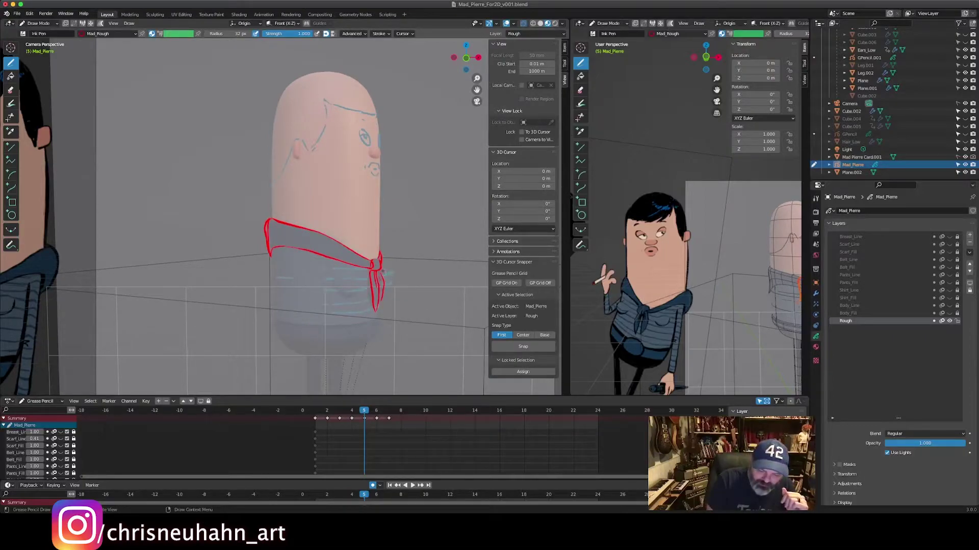
left_click_drag(390, 278, 387, 287)
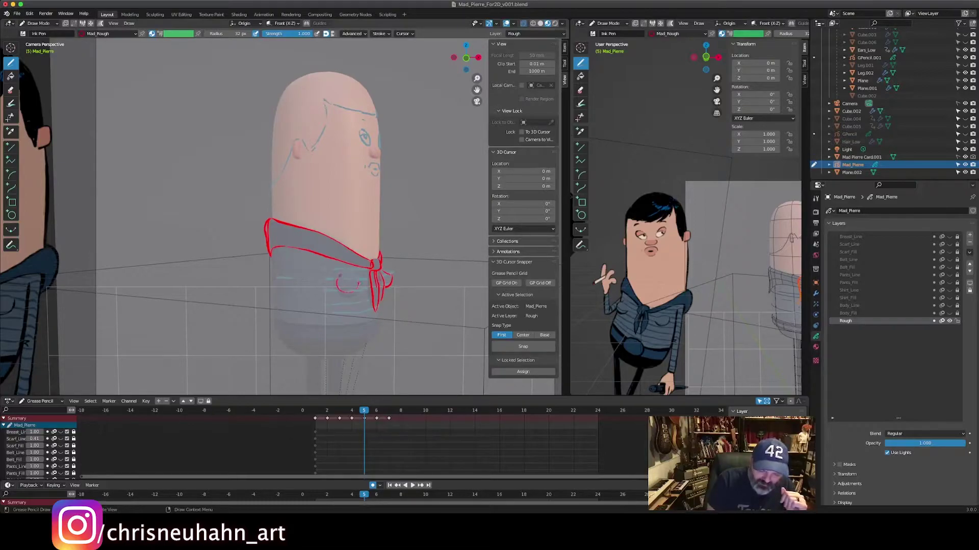
left_click_drag(357, 288, 358, 282)
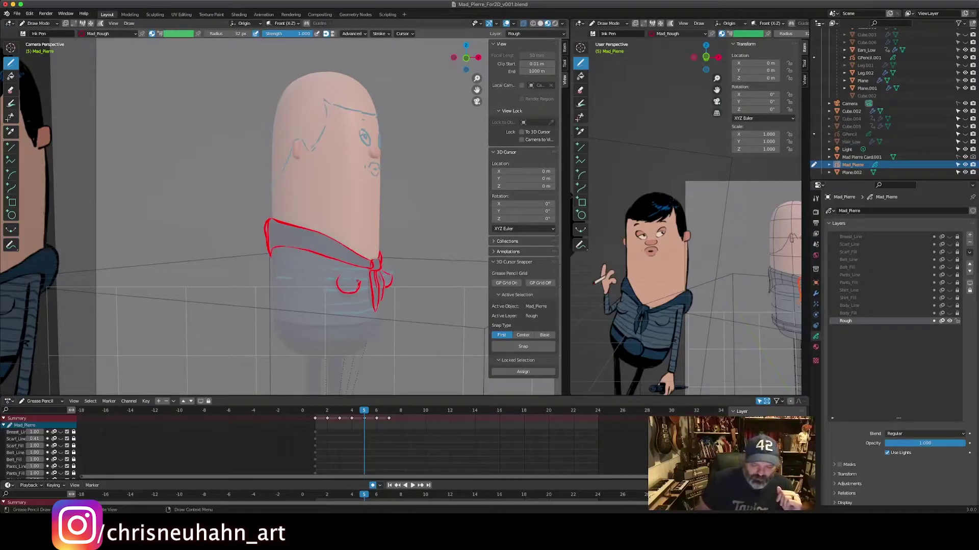
key("ctrl+z")
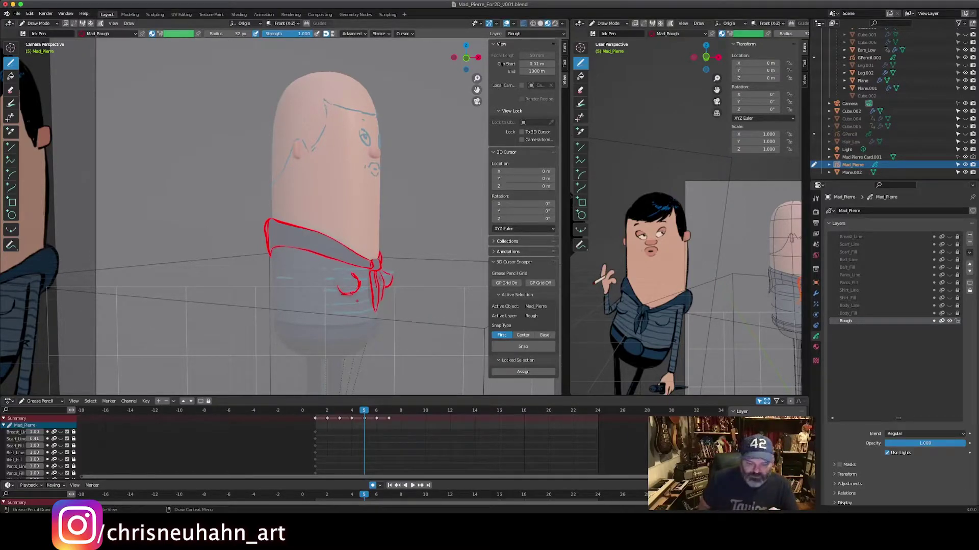
Step: Draw the red chest curves on frames 6 and 7, and redraw the scarf tail around the curve on frame 7
key("Right")
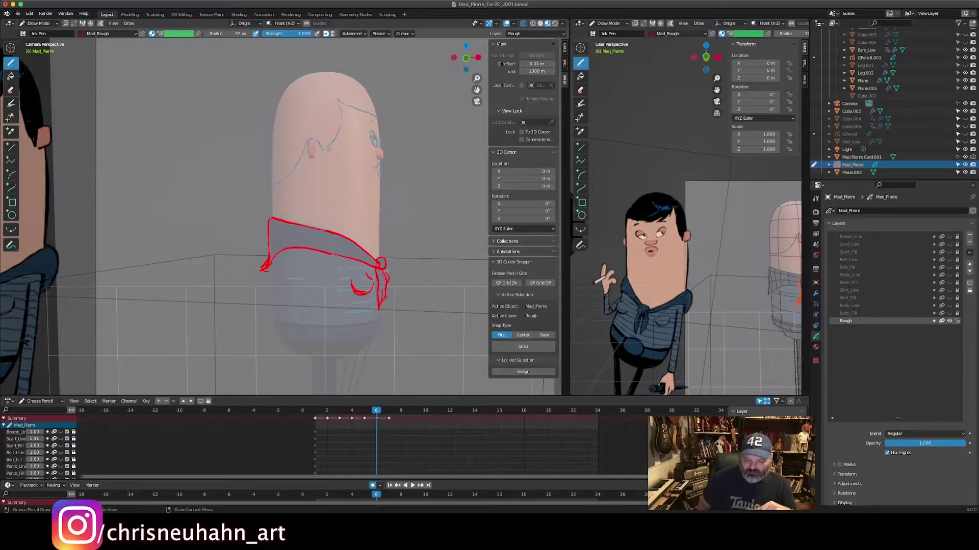
key("Right")
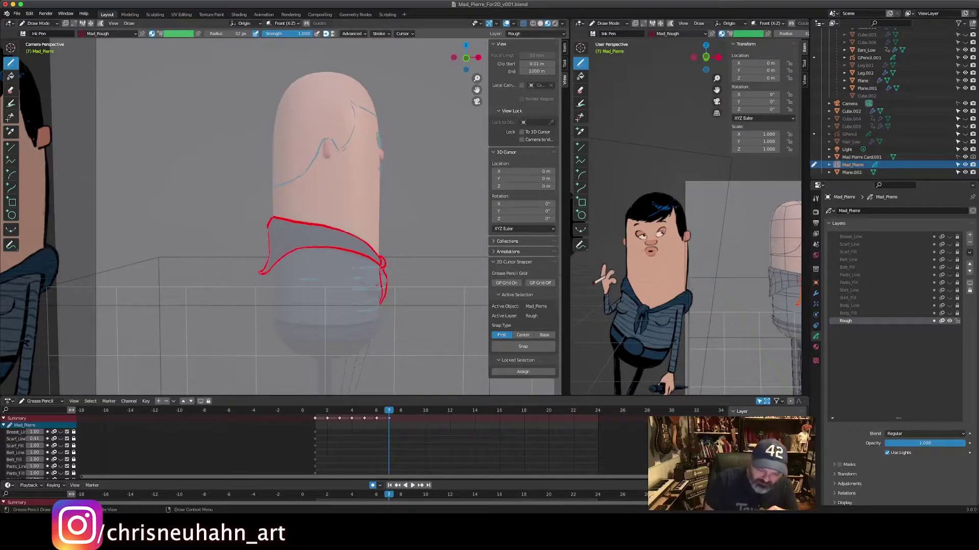
mouse_move(377, 288)
left_mouse_down("ctrl")
mouse_move(380, 270)
mouse_move(383, 301)
left_mouse_up("ctrl")
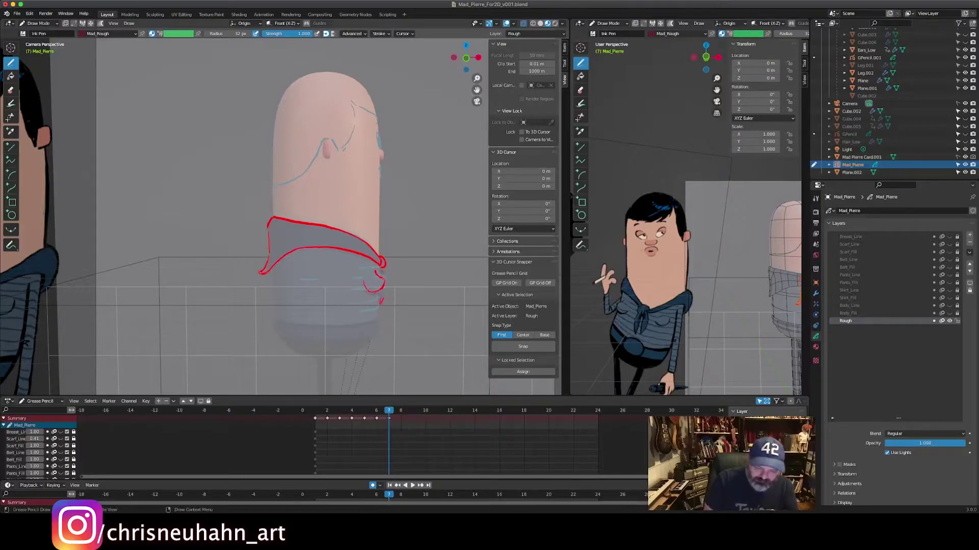
left_click_drag(385, 282, 382, 303)
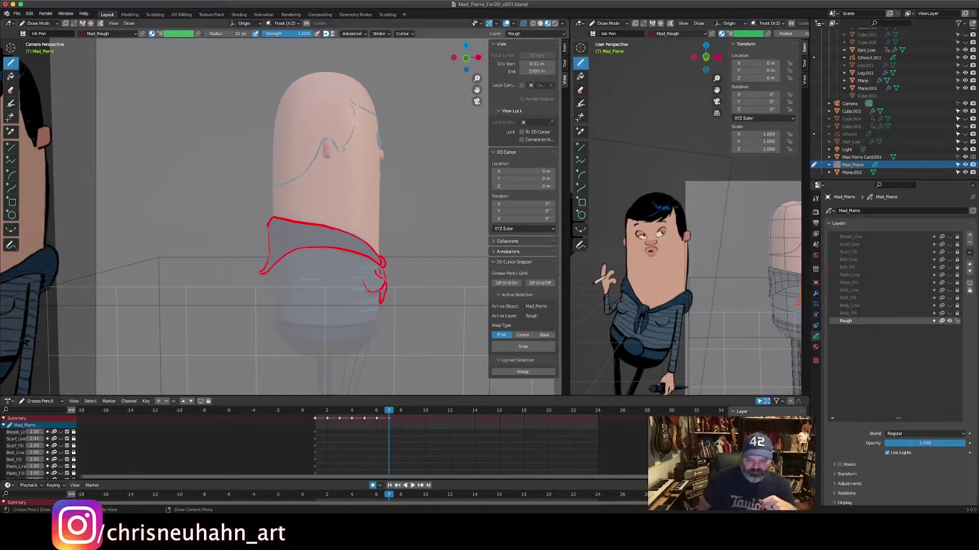
key("space")
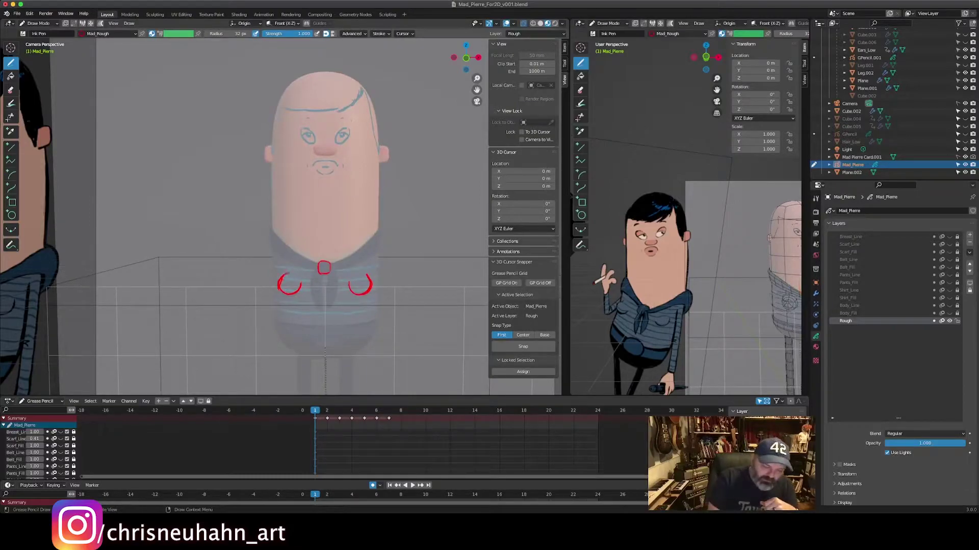
Step: Refine the red chest curves on frames 2 and 3, comparing them with the neighbouring frames
key("Right")
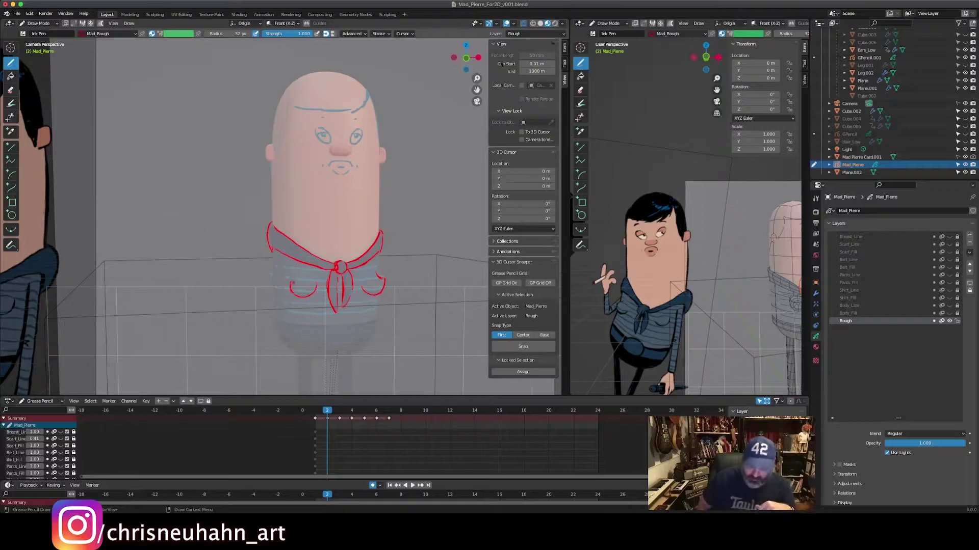
key("Left")
key("Left")
key("Right")
key("Right")
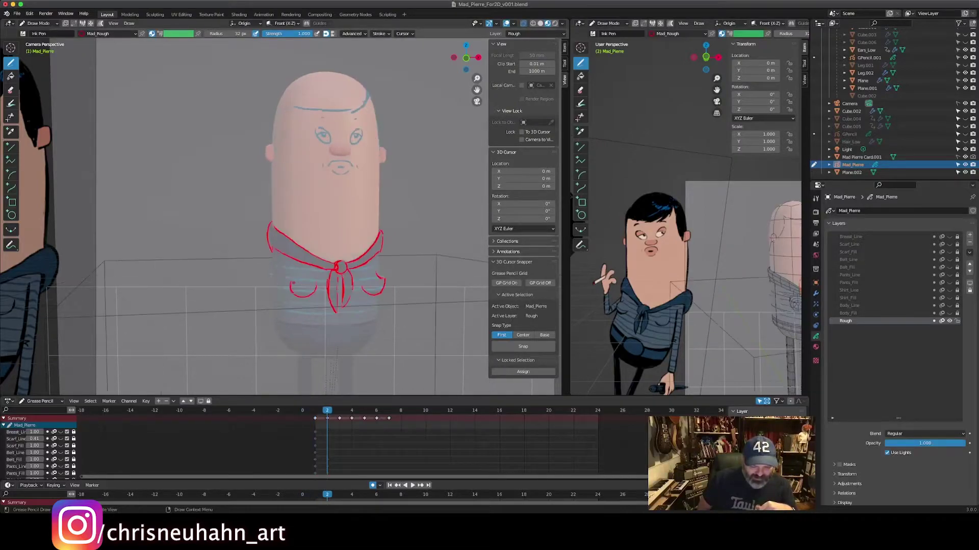
key("Right")
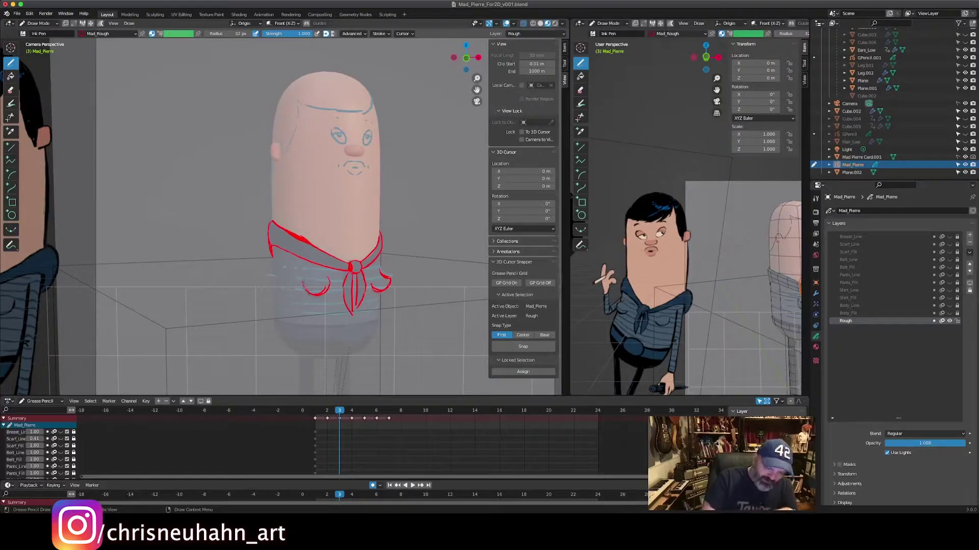
key("Left")
key("Right")
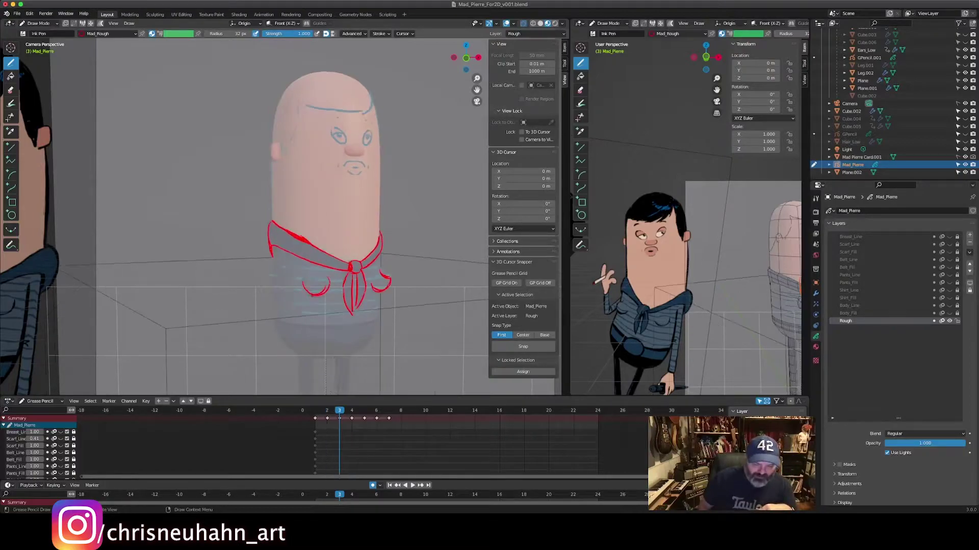
Step: Redraw the near chest curve beside the scarf tails on frames 4 and 6
key("Right")
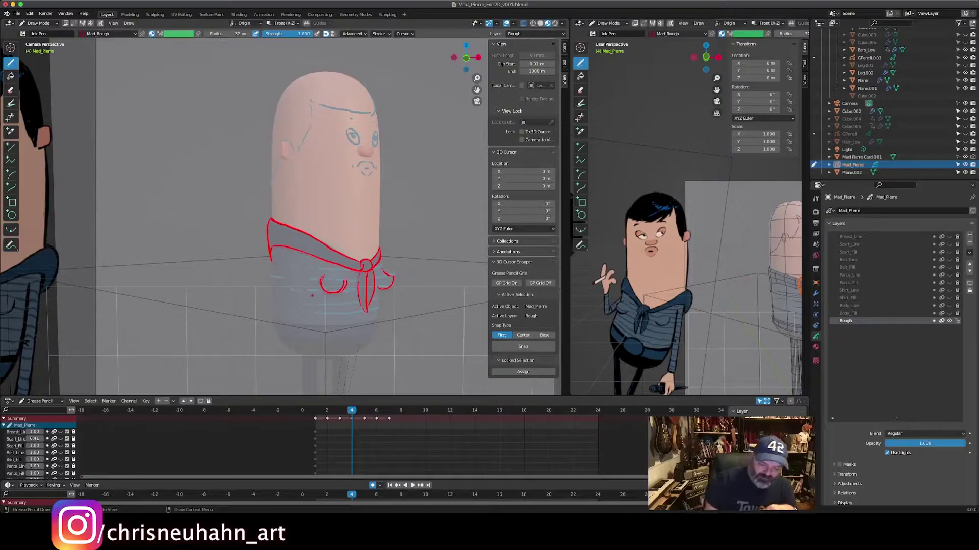
key("ctrl+z")
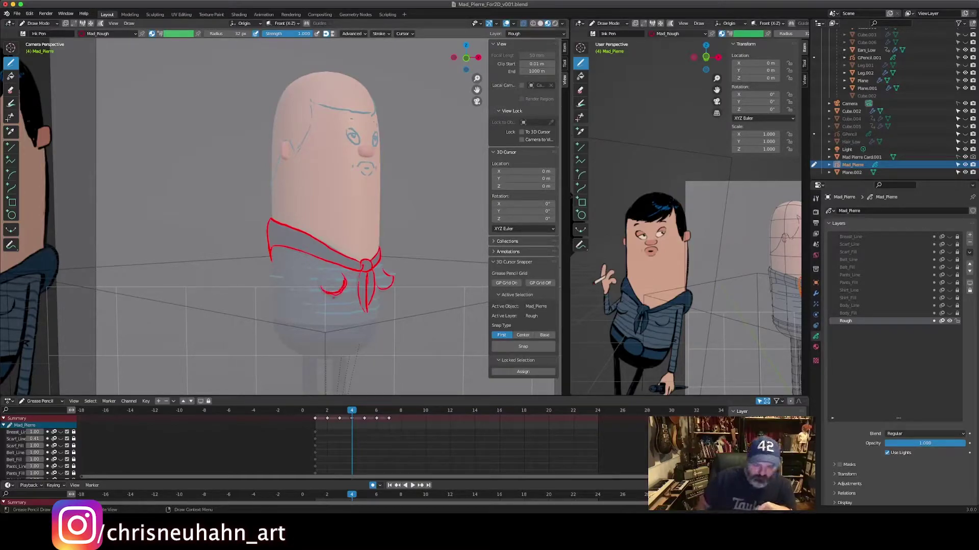
key("Right")
key("Right")
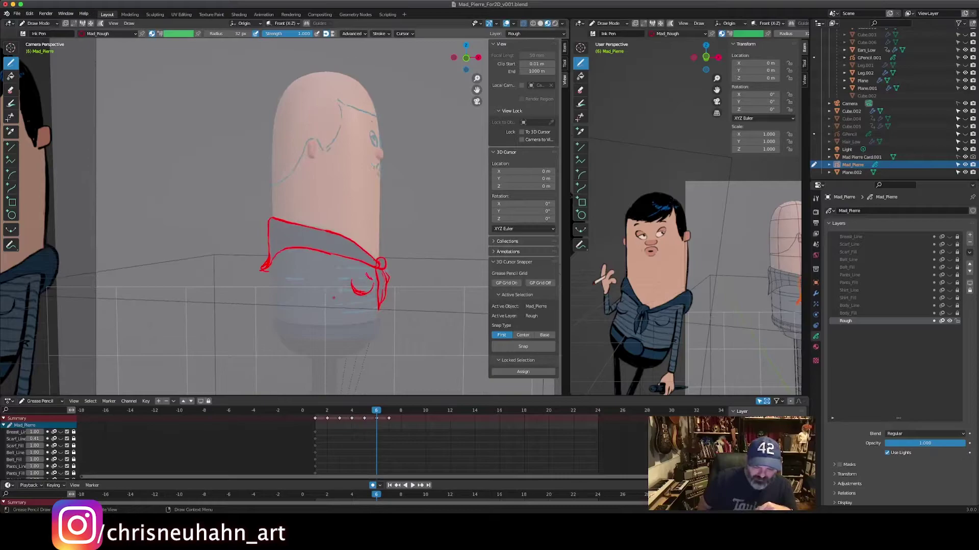
key("Left")
key("Right")
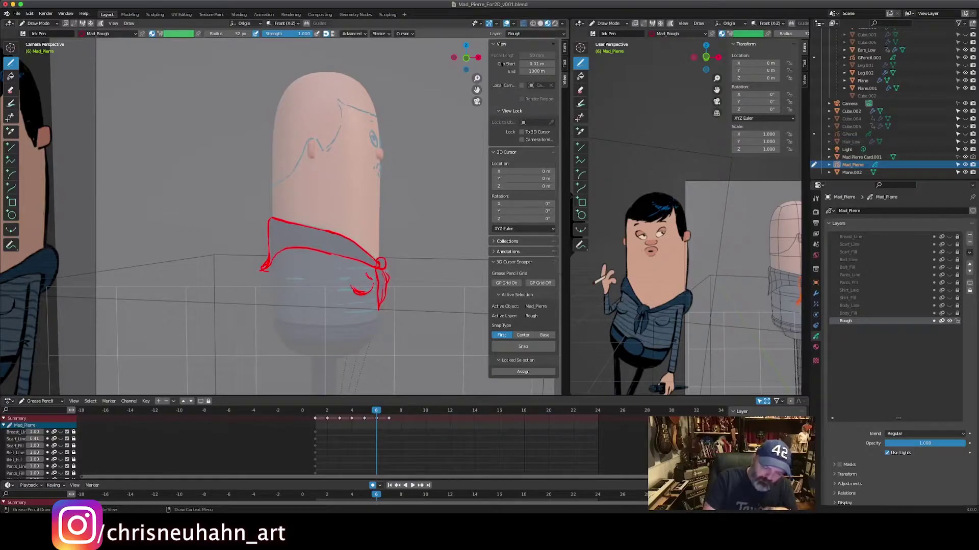
Step: Flip back and forth through frames 1 to 7 to check how the chest curves move around the body
key("Right")
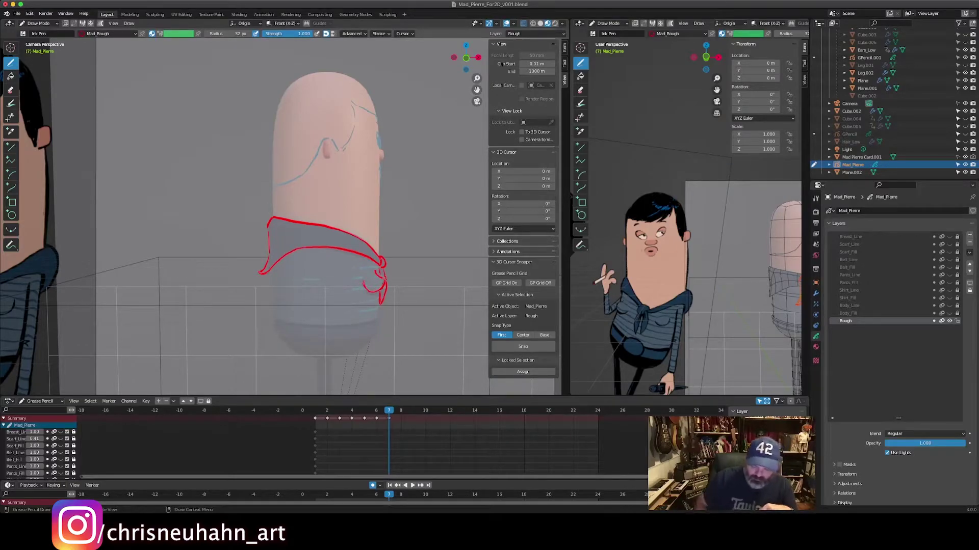
key("Left")
key("Left")
key("Left")
key("Left")
key("Left")
key("Left")
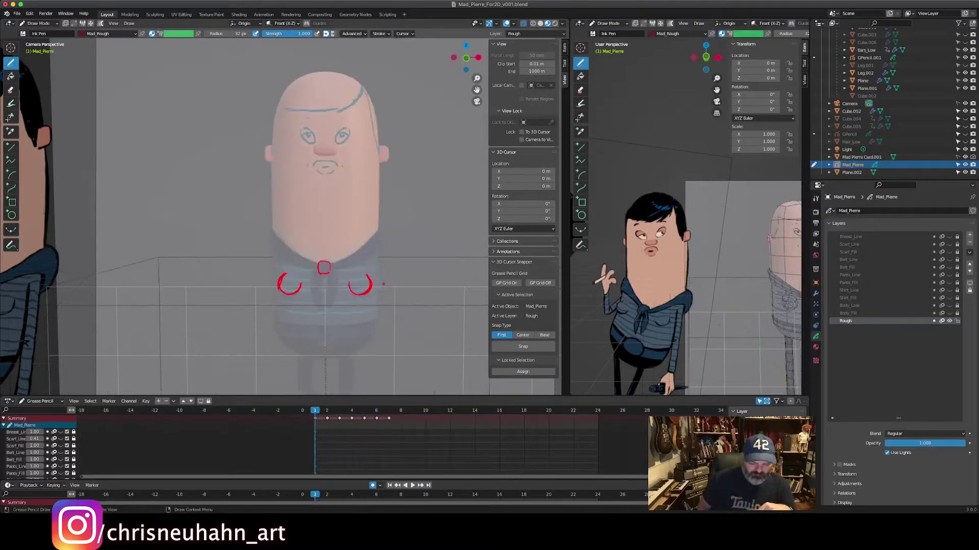
key("Right")
key("Right")
key("Right")
key("Right")
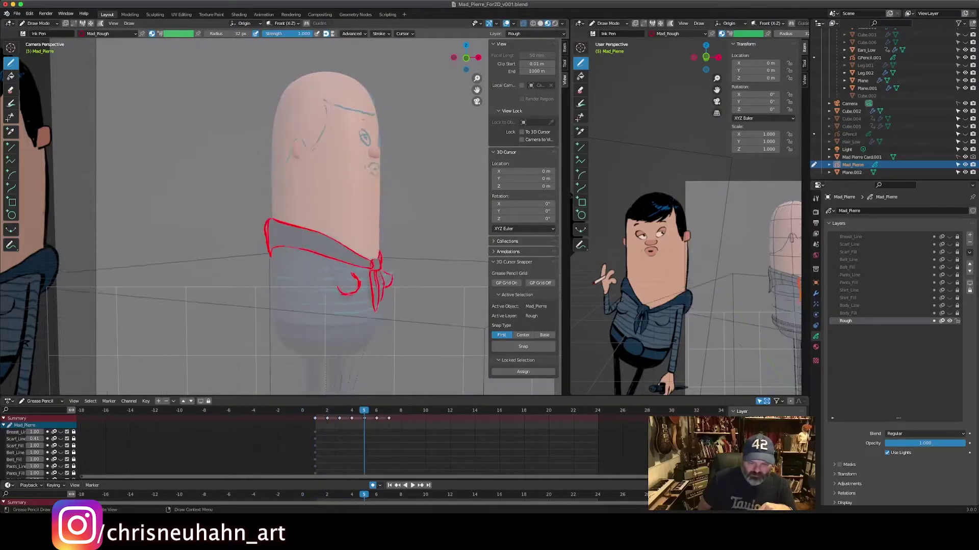
key("Left")
key("Left")
key("Left")
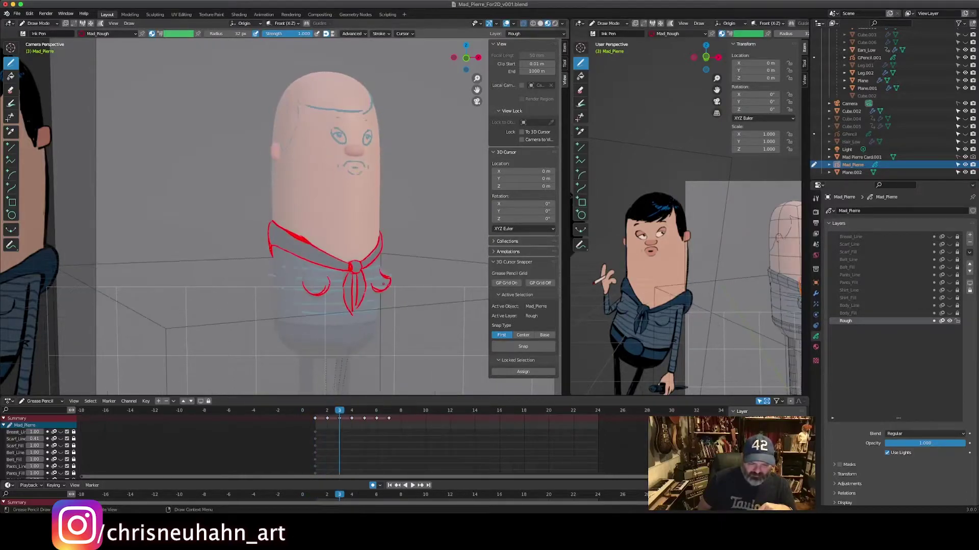
key("Right")
key("Right")
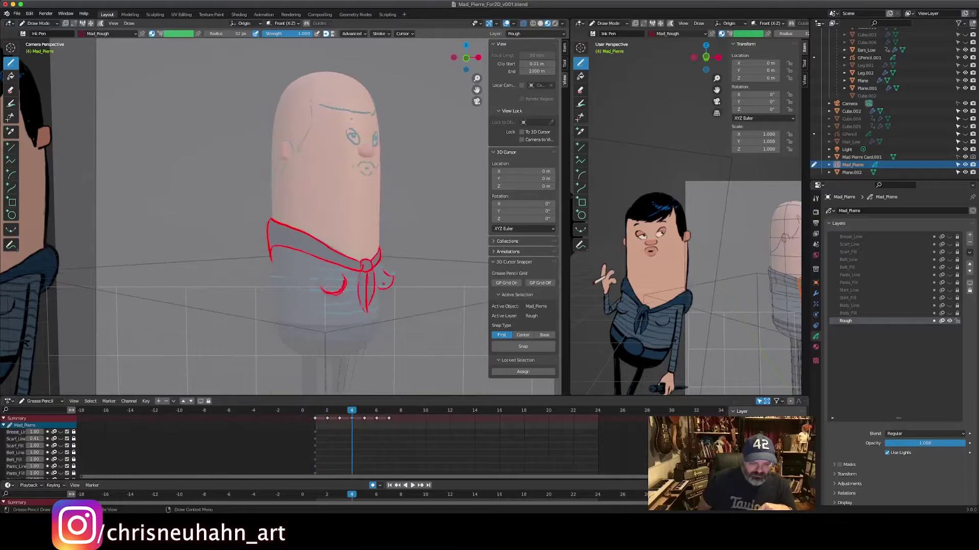
key("Left")
key("Left")
key("Right")
key("Right")
key("Right")
key("Left")
key("Left")
key("Left")
key("Right")
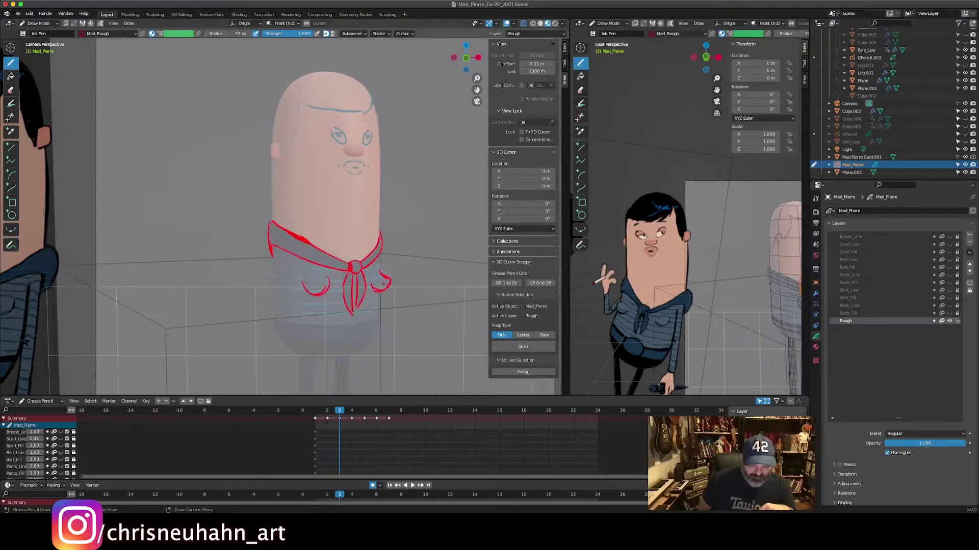
Step: Redo the near chest curve beside the scarf tails on frames 2 and 3 to match the neighbouring frames
key("Left")
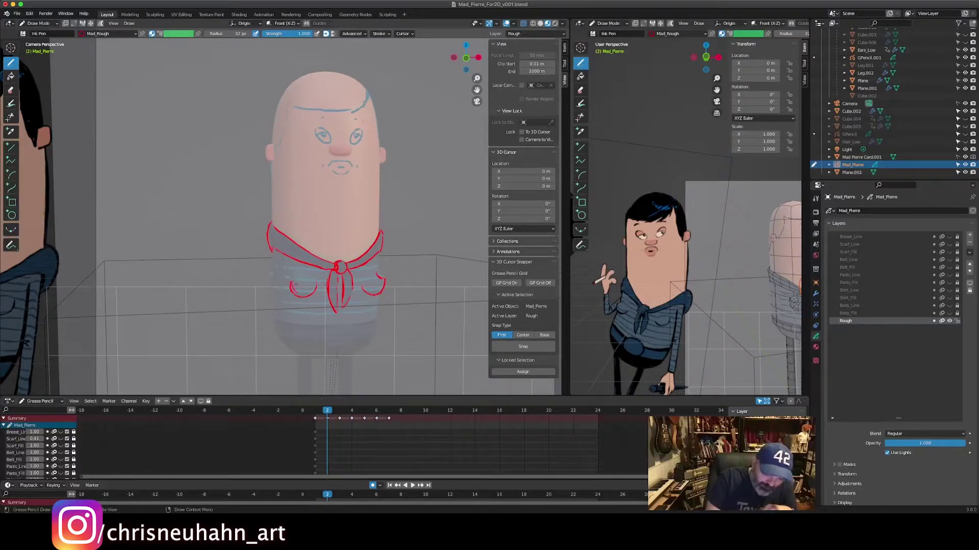
key("ctrl+z")
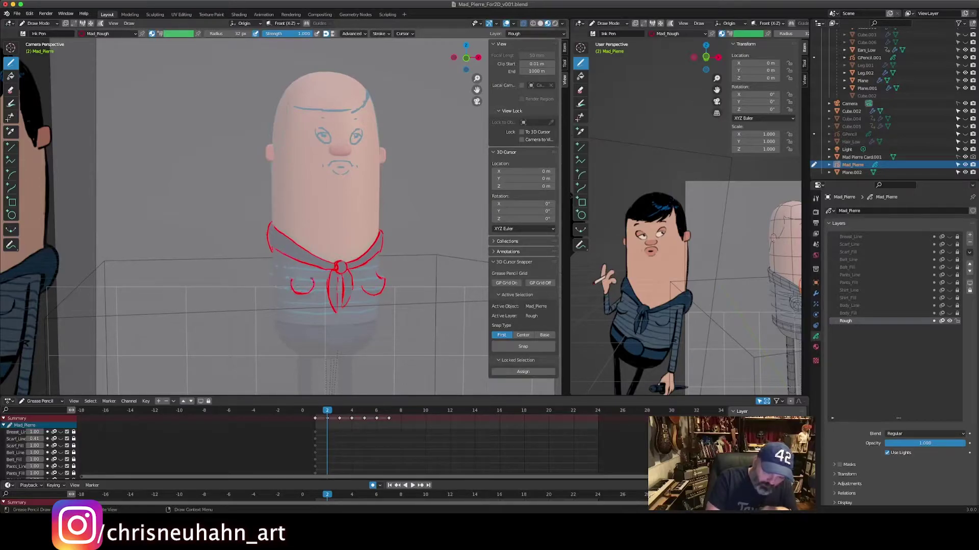
key("Left")
key("Right")
key("Right")
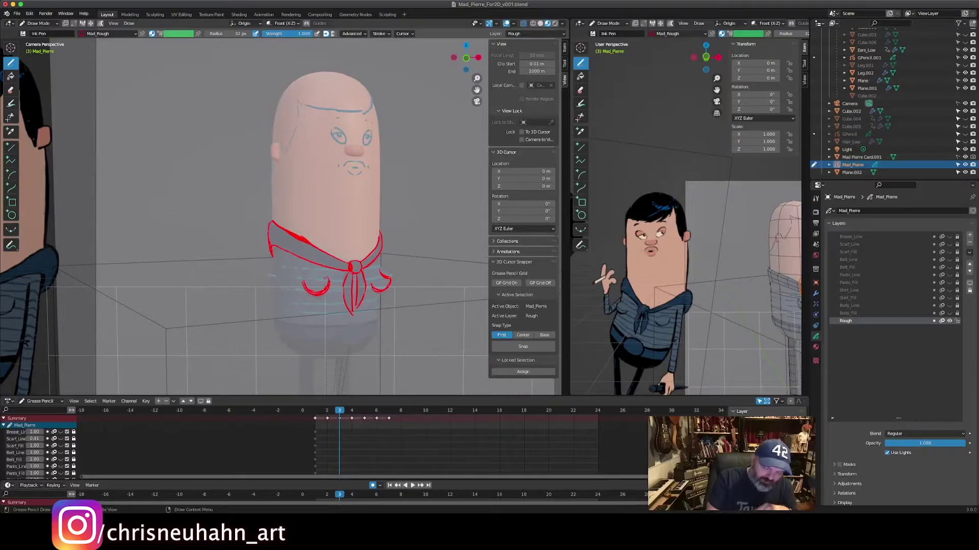
key("ctrl+z")
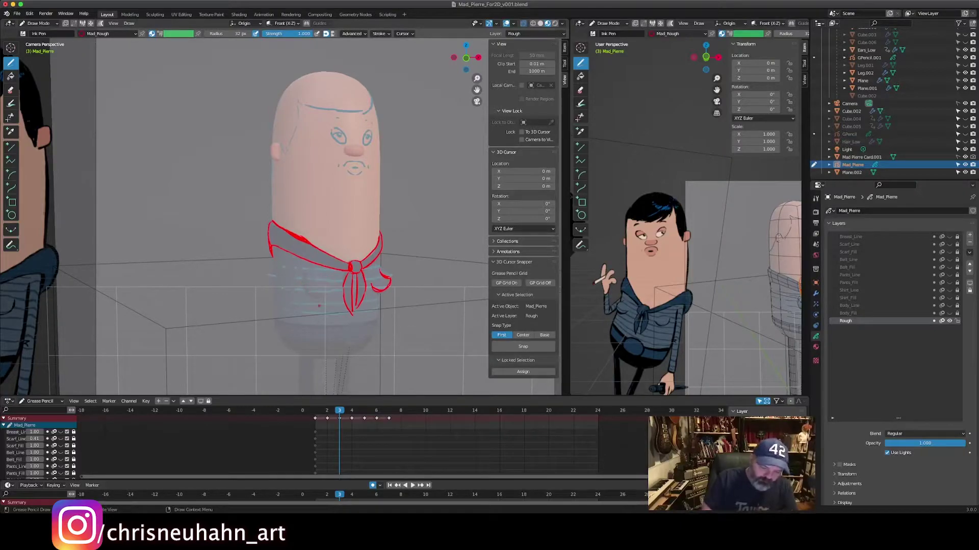
left_click_drag(306, 284, 314, 291)
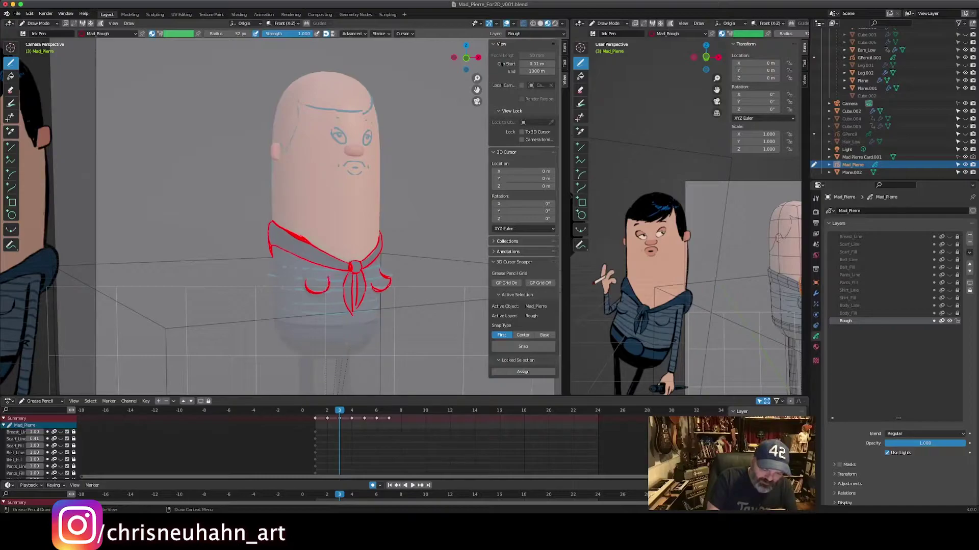
Step: Step through frames 2 to 7 and play the turnaround to check the motion of the scarf and chest curves
key("Left")
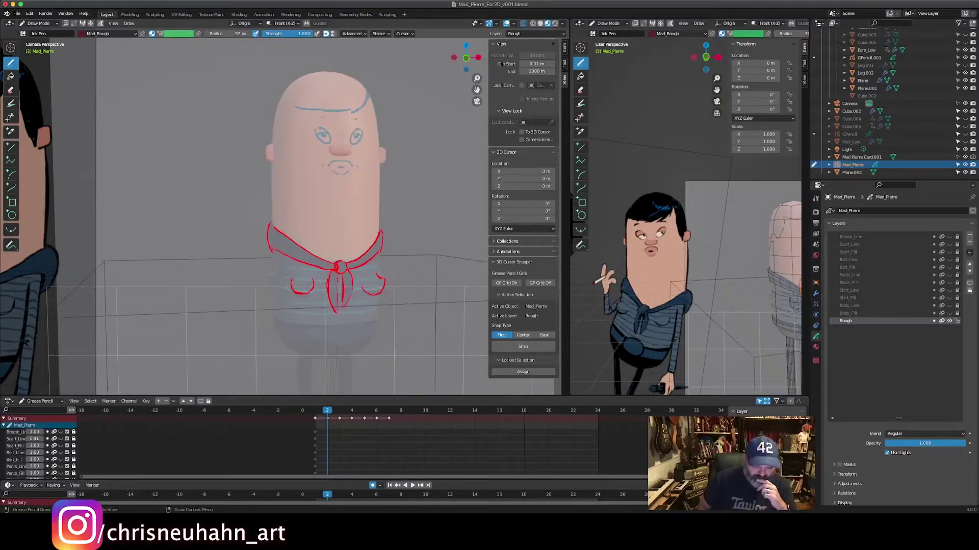
key("Right")
key("Right")
key("Right")
key("Right")
key("Right")
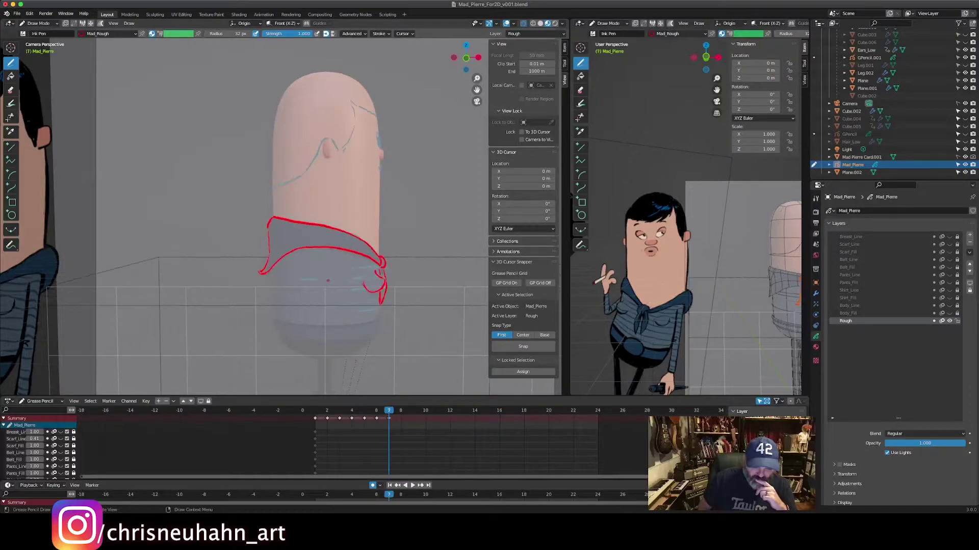
key("space")
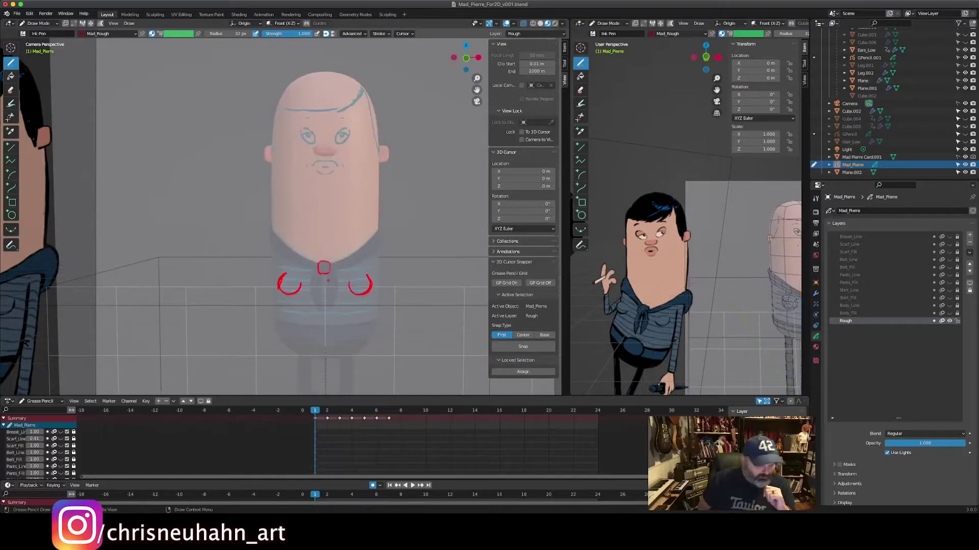
Step: Draw the red belt buckle oval at the bottom of the torso on frames 1 and 2, redoing one stroke
mouse_move(321, 326)
left_mouse_down()
mouse_move(334, 347)
mouse_move(331, 338)
mouse_move(352, 329)
mouse_move(352, 342)
left_mouse_up()
key("Right")
key("ctrl+z")
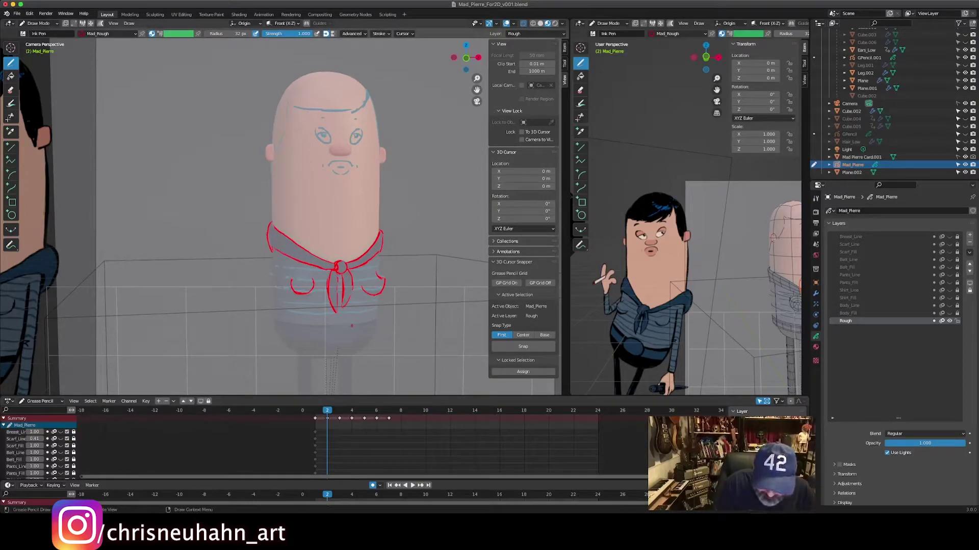
left_click_drag(324, 338, 342, 345)
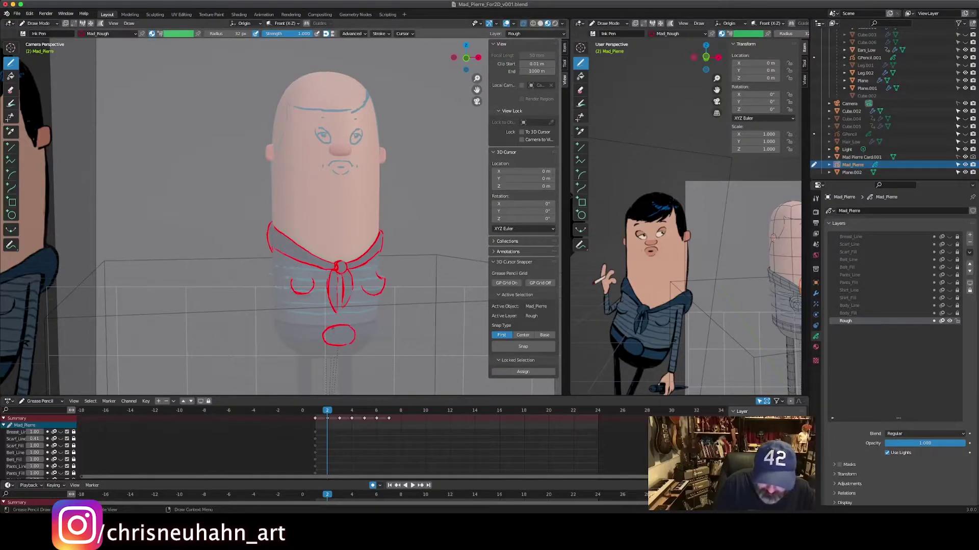
Step: Draw the belt buckle oval on frames 3 and 4, shifting and narrowing it with the body's rotation
key("Right")
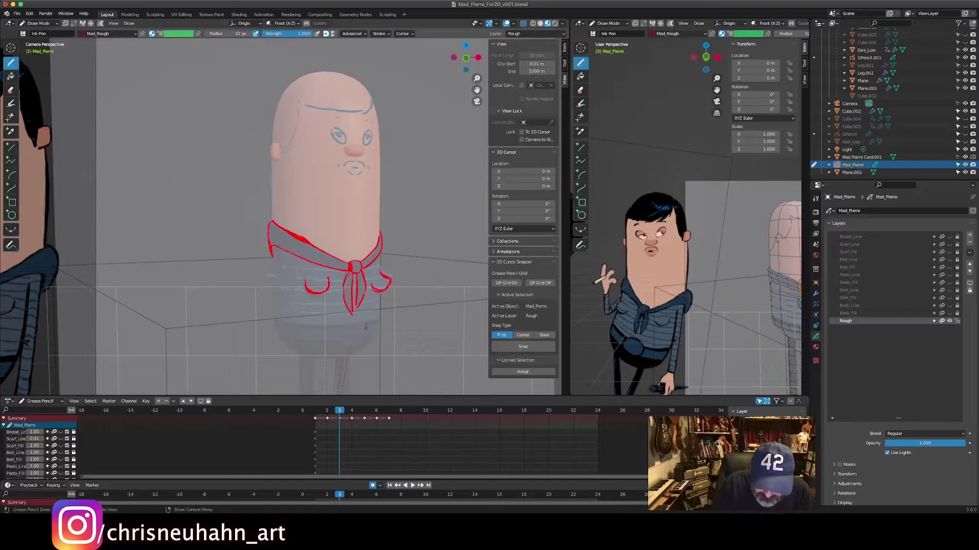
mouse_move(363, 325)
left_mouse_down()
mouse_move(340, 335)
mouse_move(365, 337)
left_mouse_up()
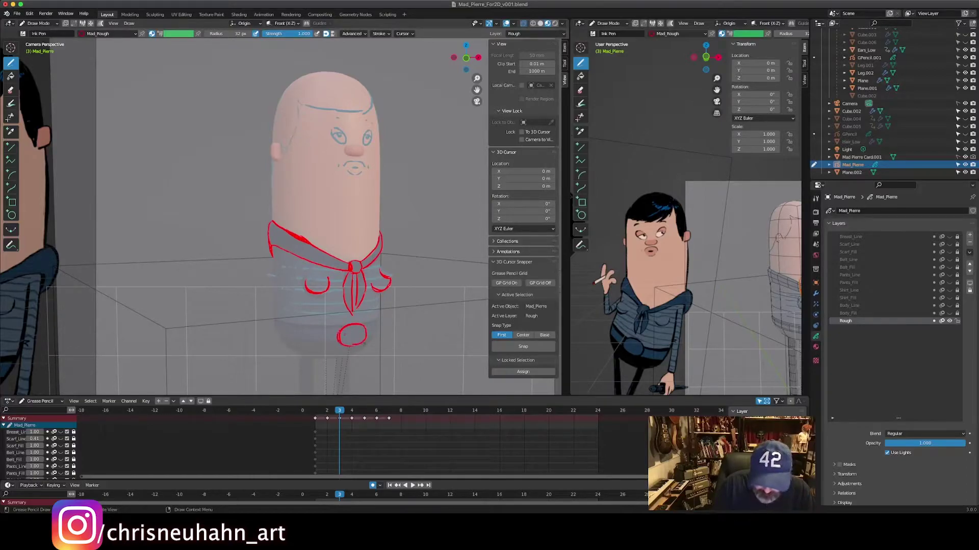
key("Right")
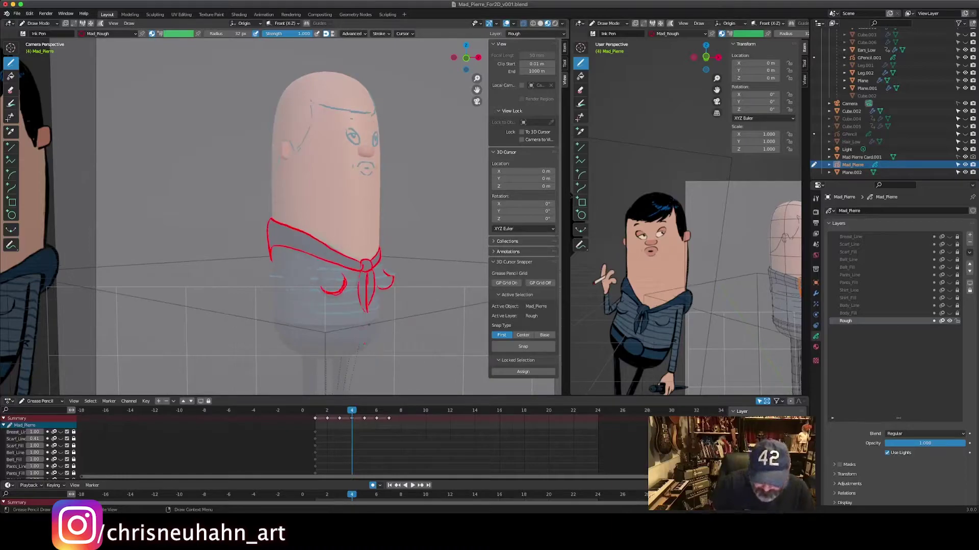
left_click_drag(354, 332, 362, 341)
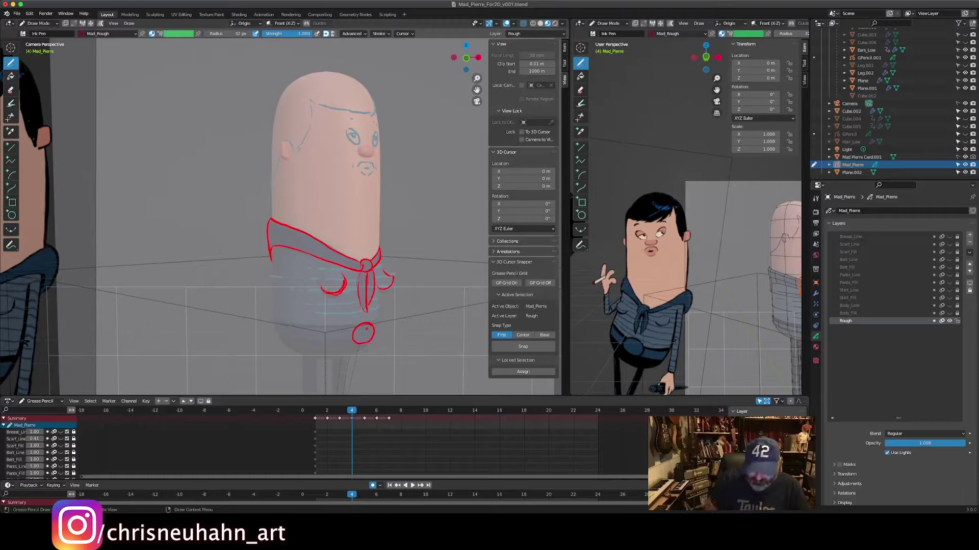
Step: Draw the belt buckle as an increasingly narrow oval near the torso's front edge on frames 5, 6 and 7
key("Right")
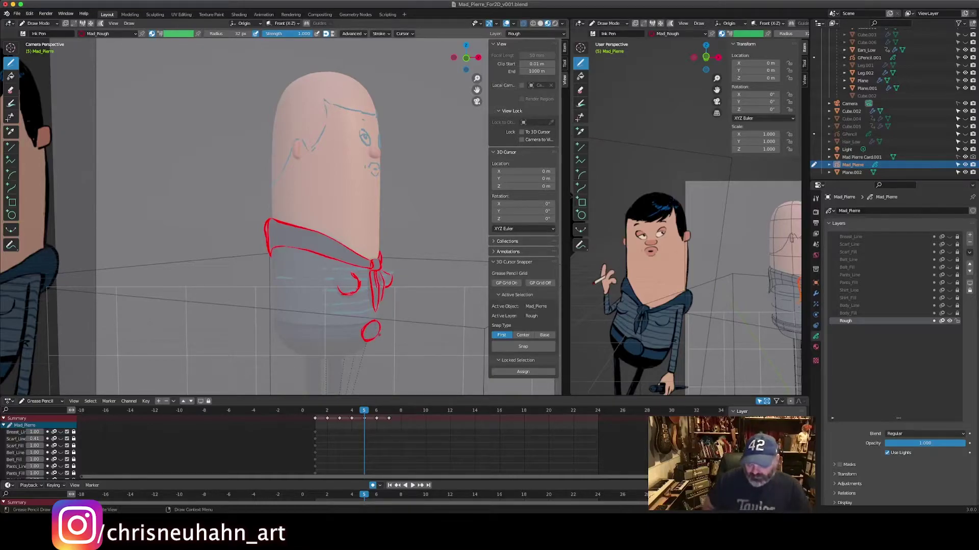
key("Right")
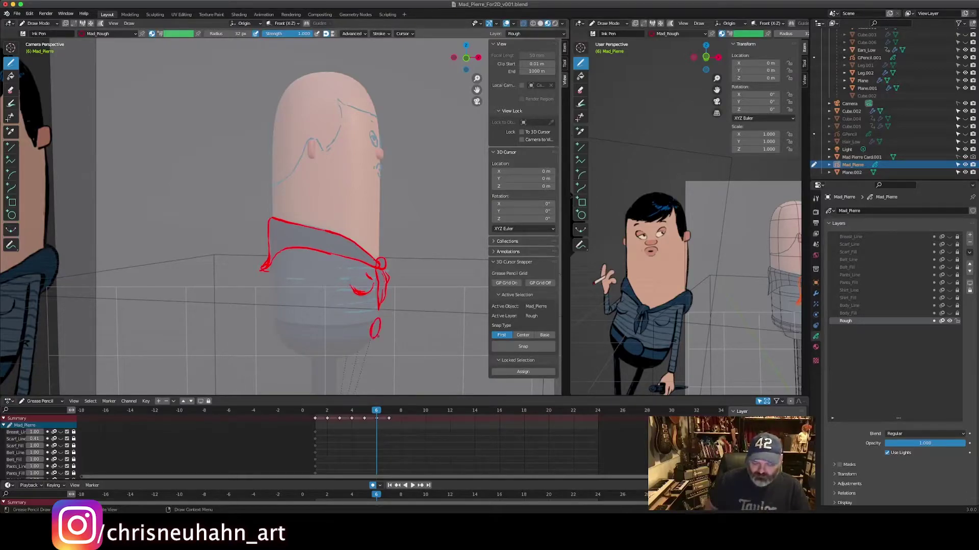
key("Right")
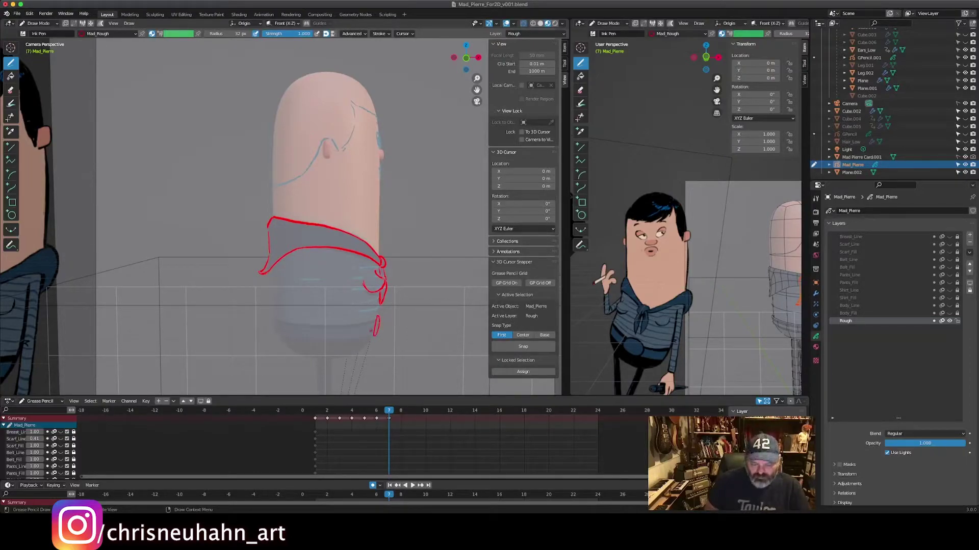
Step: Go back over the belt buckle ovals on frames 1, 2 and 3 with thicker outlines
key("Left")
key("Left")
key("Left")
key("Left")
key("Left")
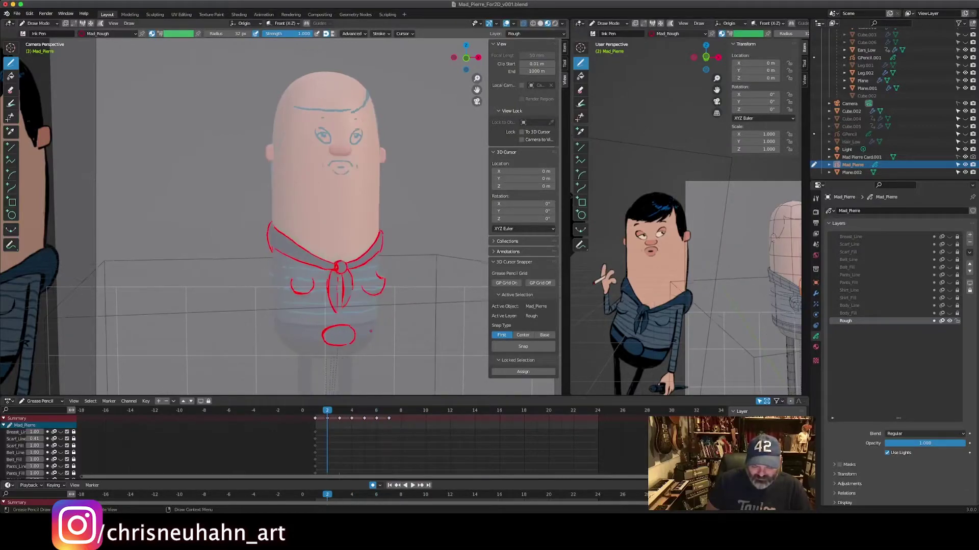
key("Right")
key("Left")
key("Left")
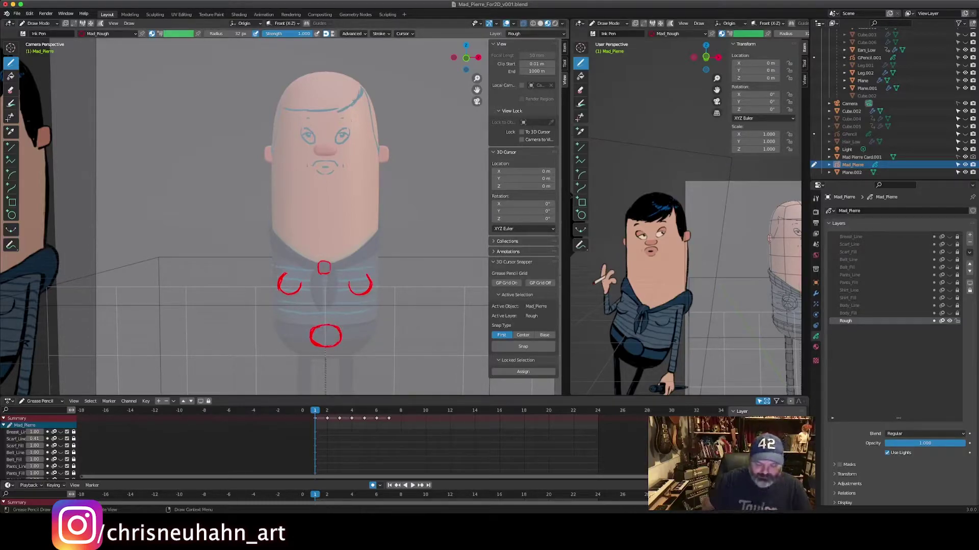
key("Right")
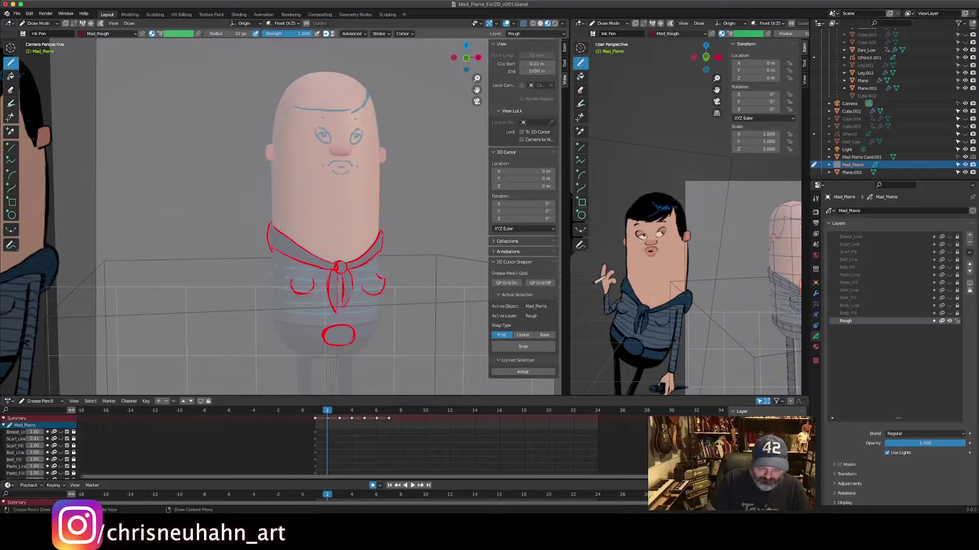
key("Right")
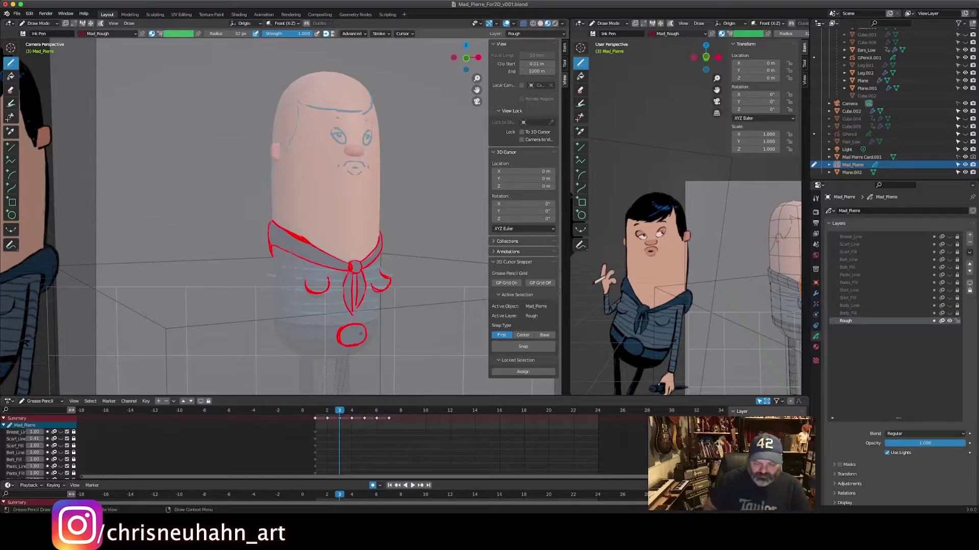
Step: Flip back and forth between frames 2, 3 and 4 to compare the belt buckle's placement
key("Right")
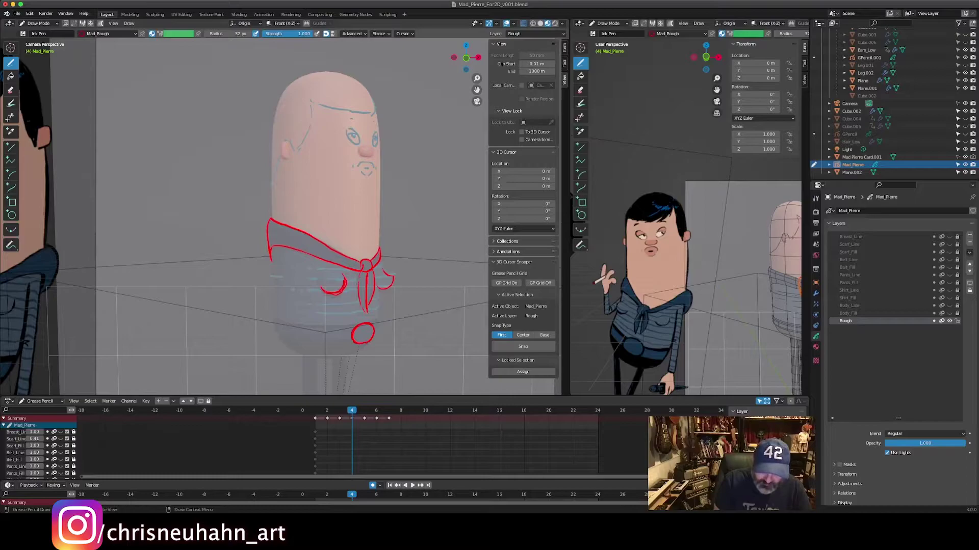
key("Left")
key("Right")
key("Left")
key("Right")
key("Left")
key("Right")
key("Left")
key("Left")
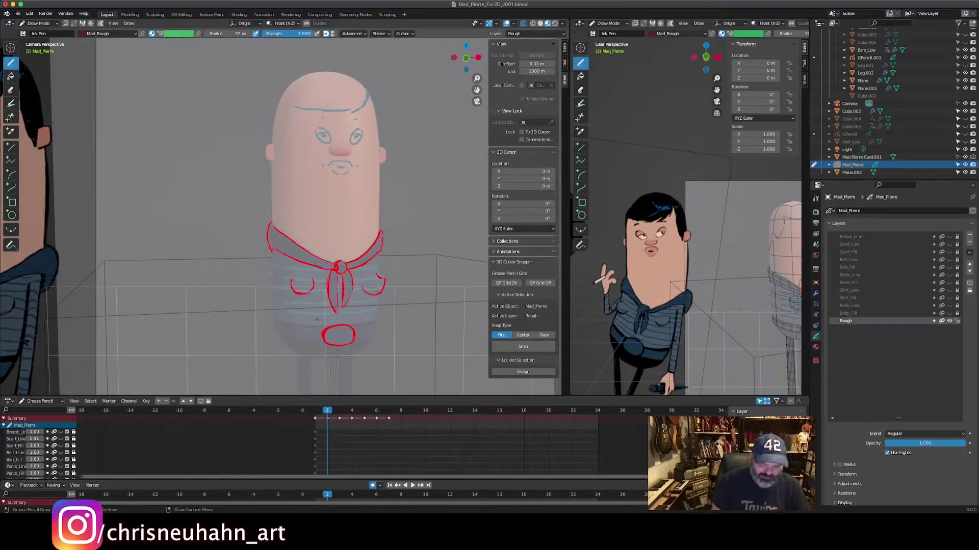
Step: Switch the Grease Pencil object to Sculpt Mode and adjust the belt buckle oval on frame 2 with the Grab brush
key("ctrl")
key("ctrl+Tab")
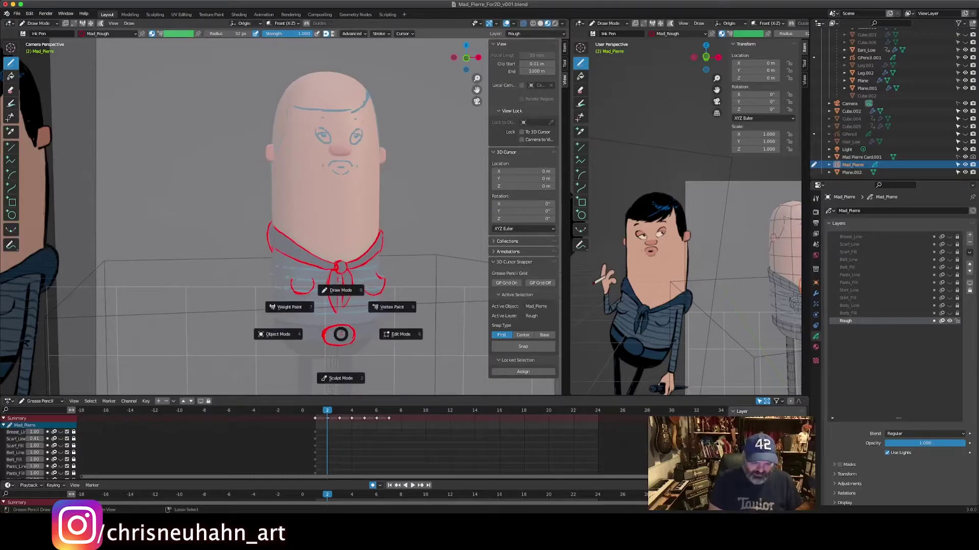
key("2")
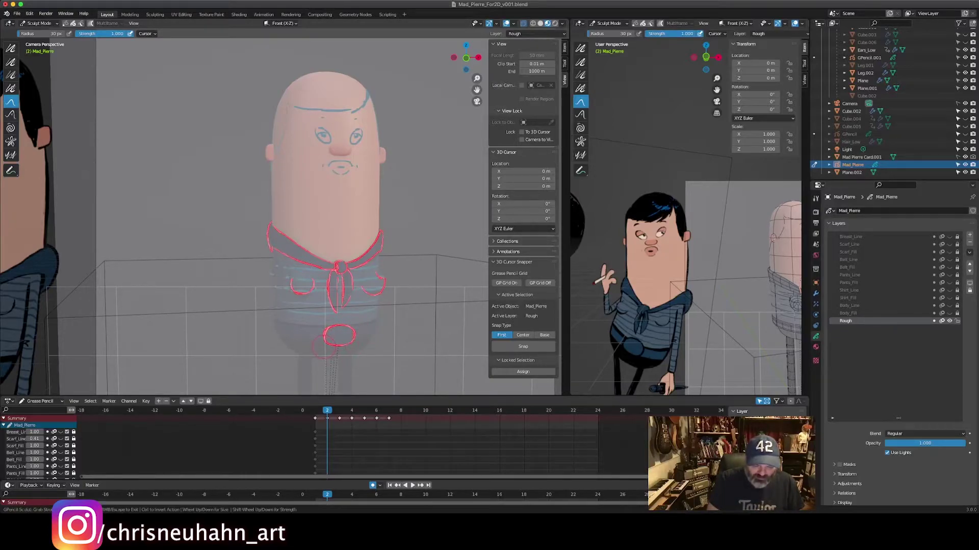
key("Left")
key("Right")
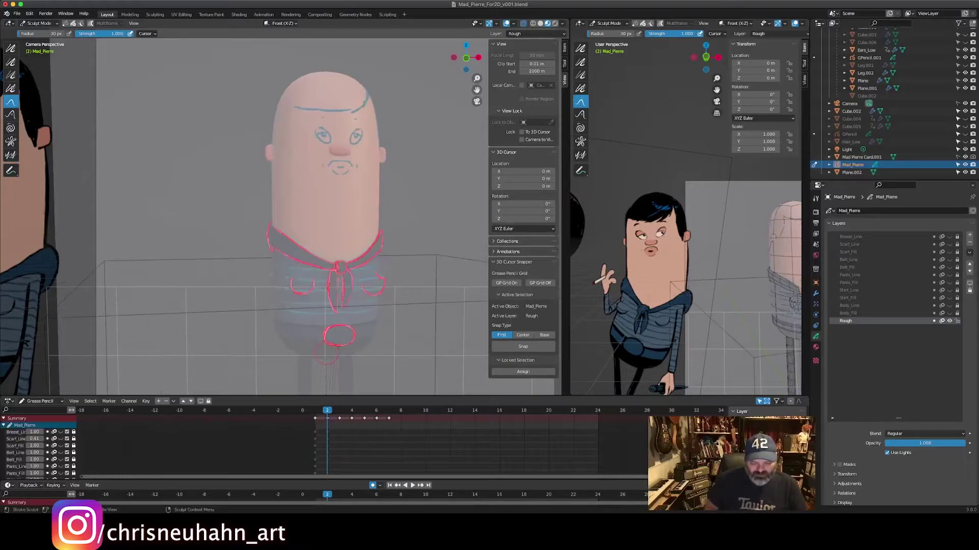
Step: Grab and reshape the belt buckle oval on frame 3, comparing it with its neighbouring frames
key("Right")
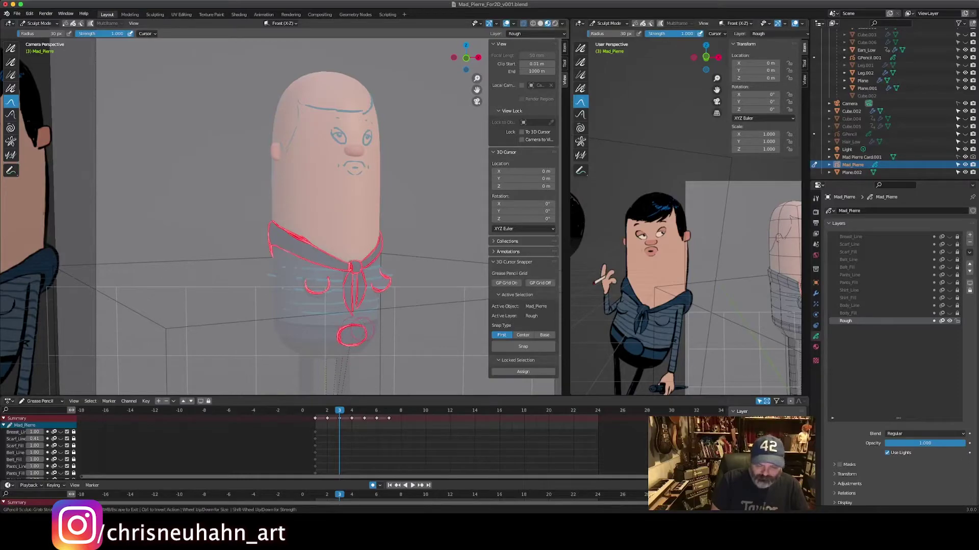
key("Left")
key("Right")
key("Left")
key("Right")
key("Left")
key("Right")
key("Left")
key("Right")
key("Right")
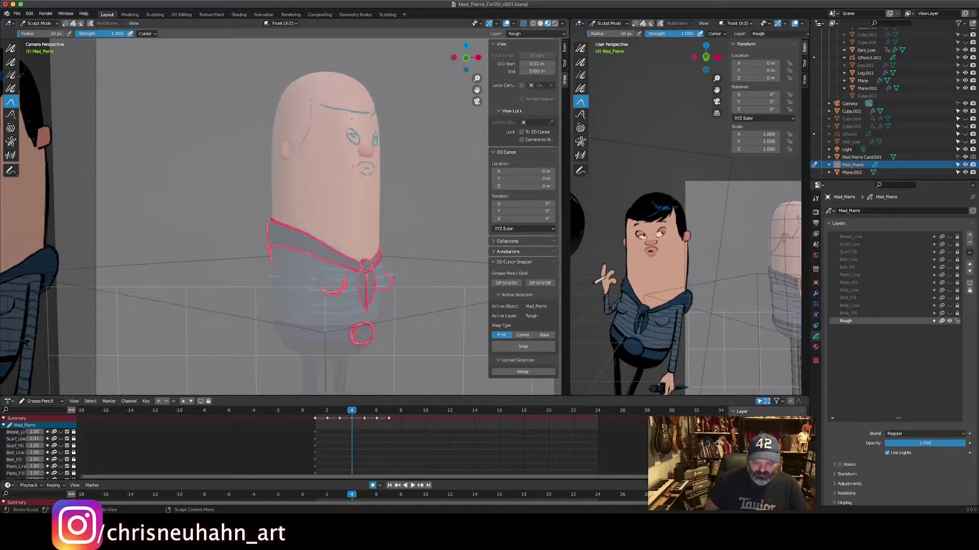
Step: Refine the belt buckle oval on frame 2 with the Grab brush after checking it against frames 1 and 3
key("Left")
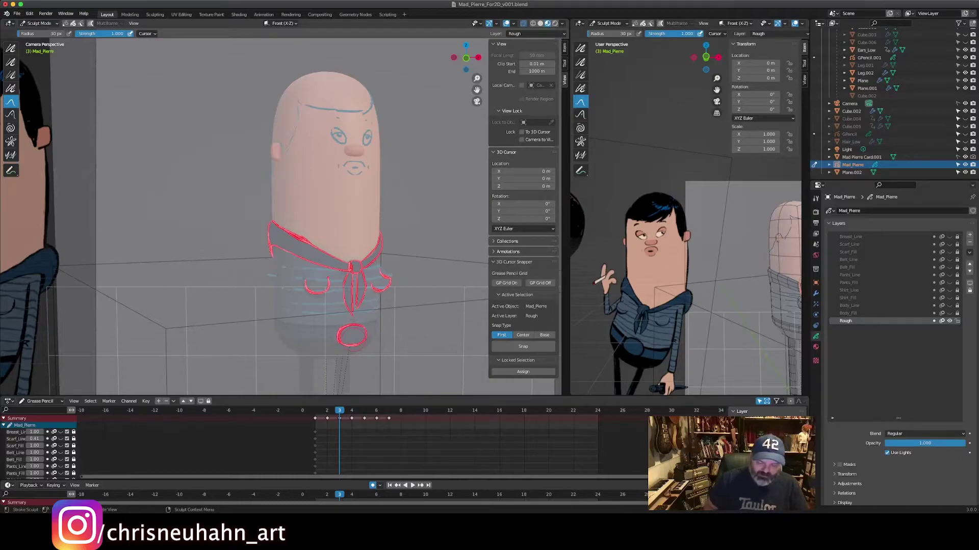
key("Left")
key("Left")
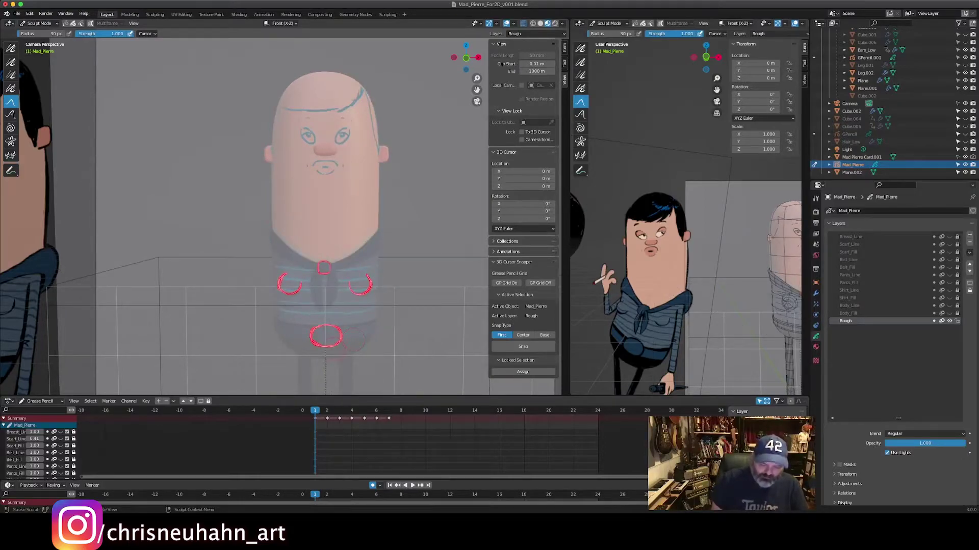
key("Right")
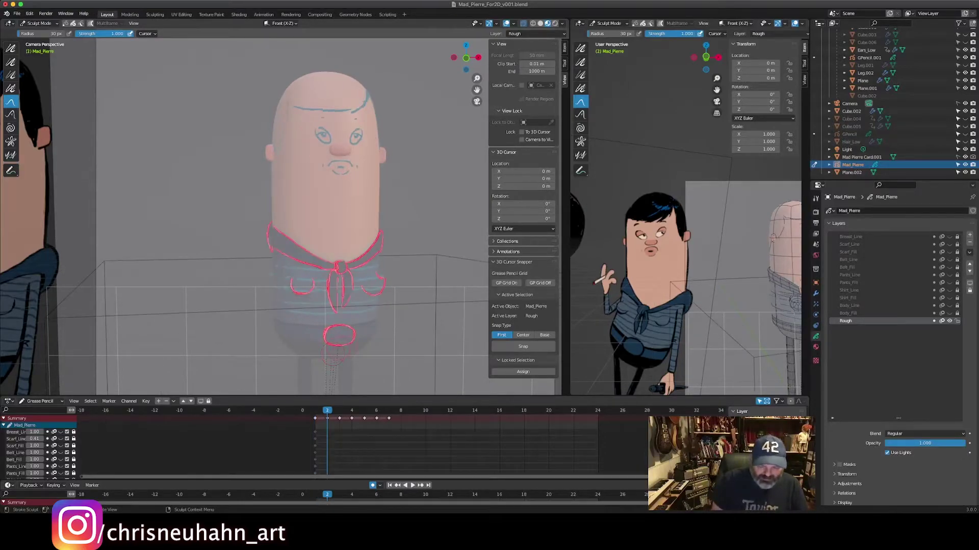
mouse_move(348, 338)
left_mouse_down()
mouse_move(358, 328)
mouse_move(329, 340)
left_mouse_up()
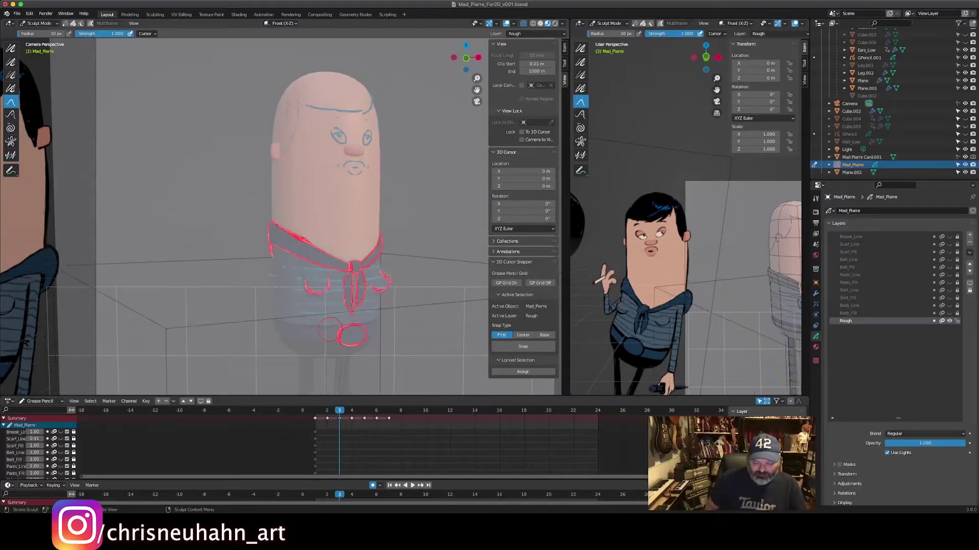
Step: Step through frames 3 to 6 to check how the belt buckle shifts and narrows as the body rotates
key("Right")
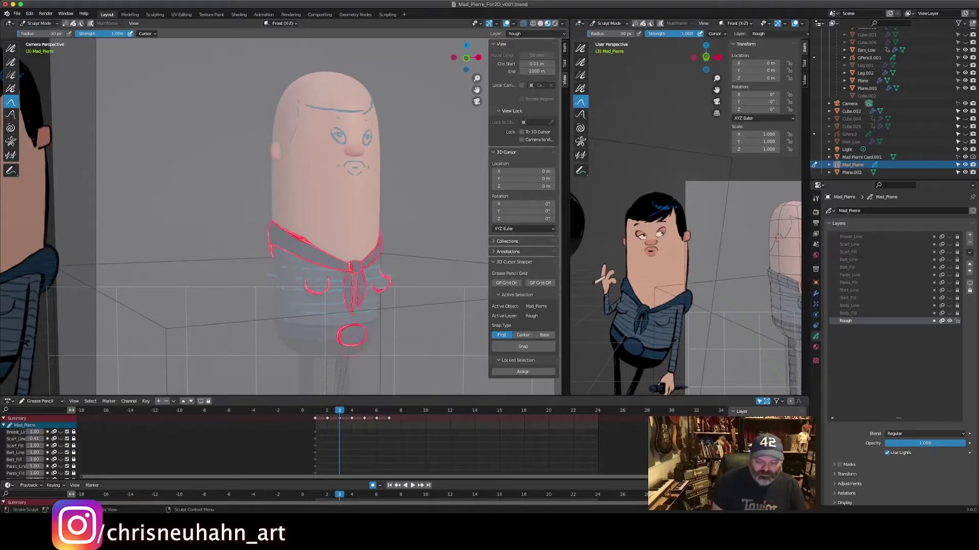
key("Right")
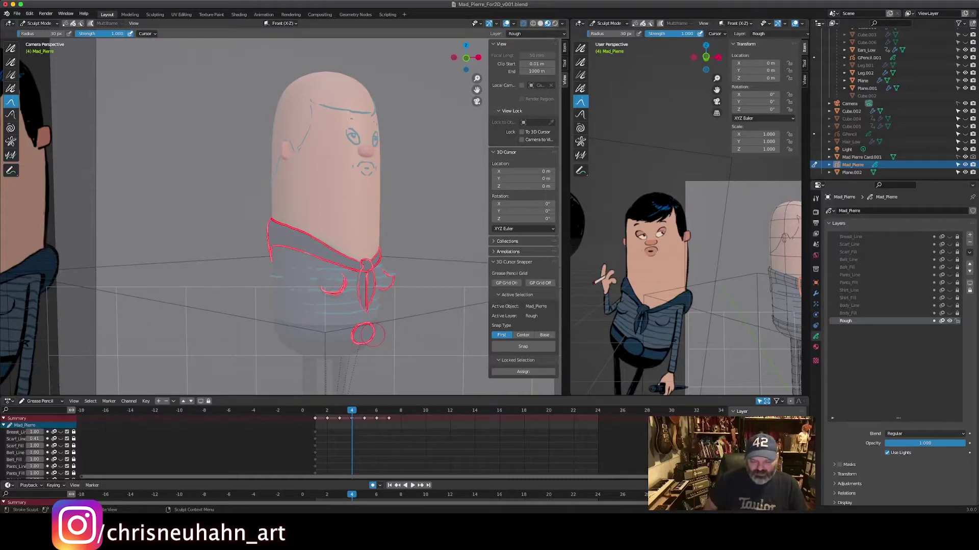
key("Right")
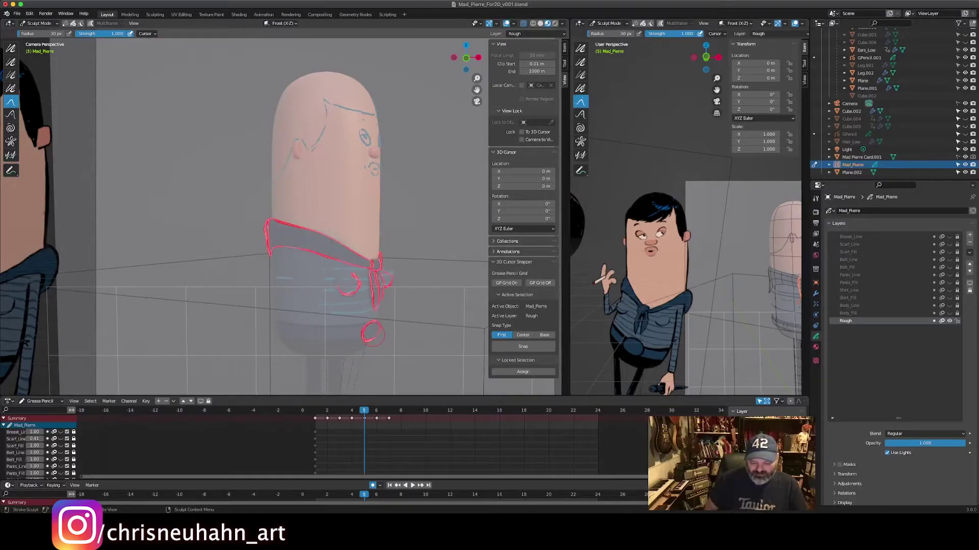
key("Left")
key("Right")
key("Right")
key("Left")
key("Right")
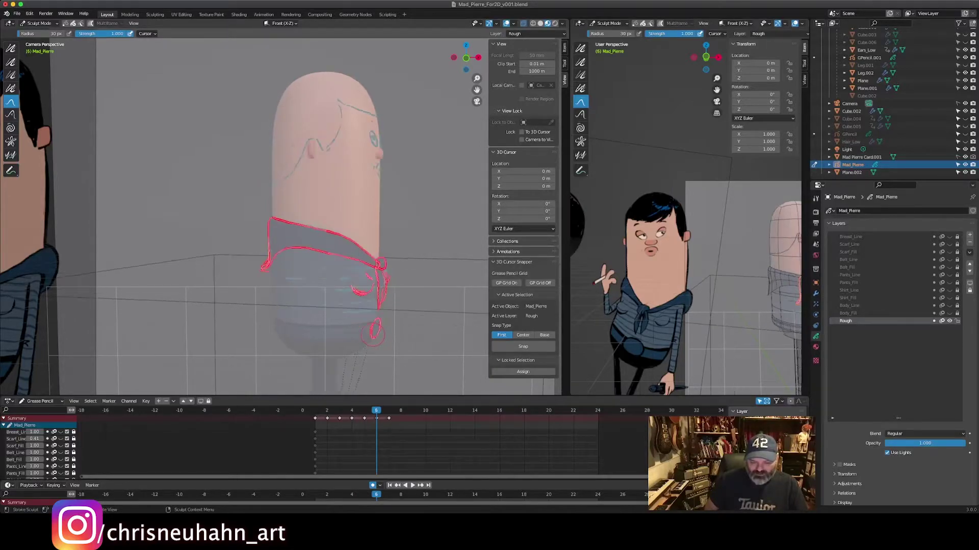
key("Left")
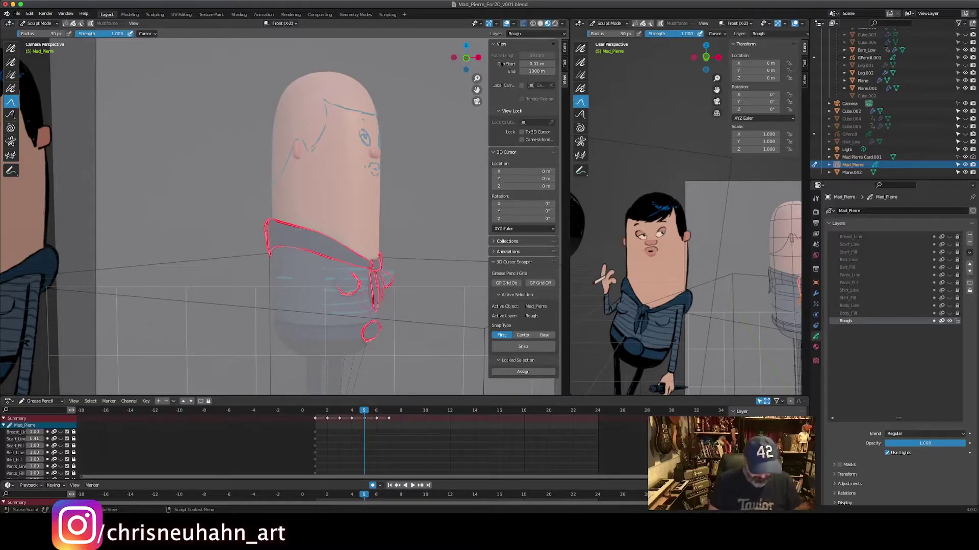
Step: Return to Draw Mode, extend the scarf's back corner slightly on frame 5 and erase the heavy strokes at its back tip on frame 6
key("ctrl+Tab")
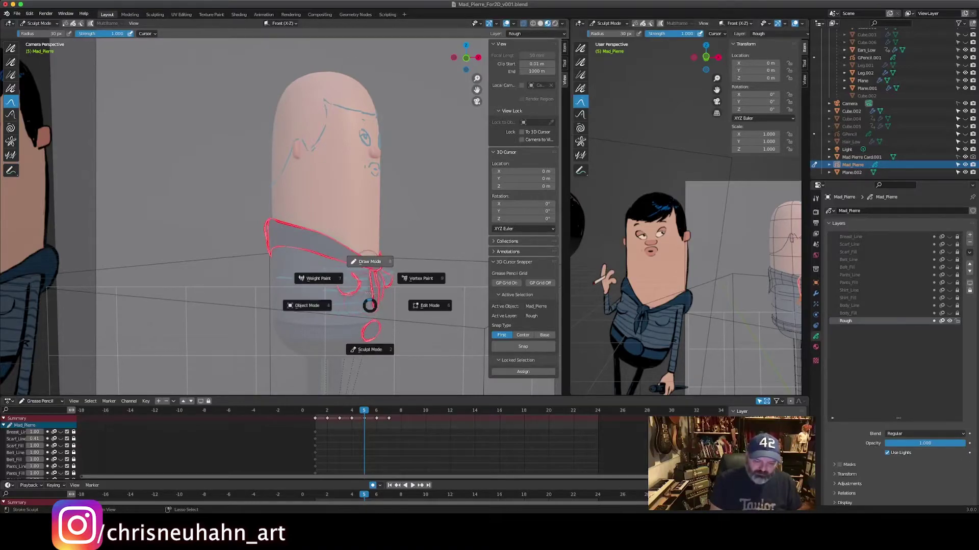
left_click(369, 258)
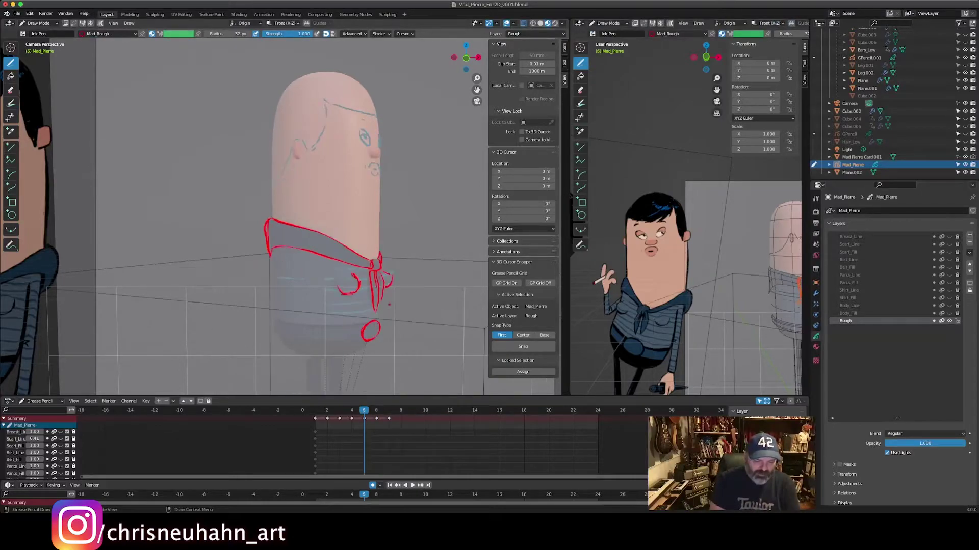
key("Right")
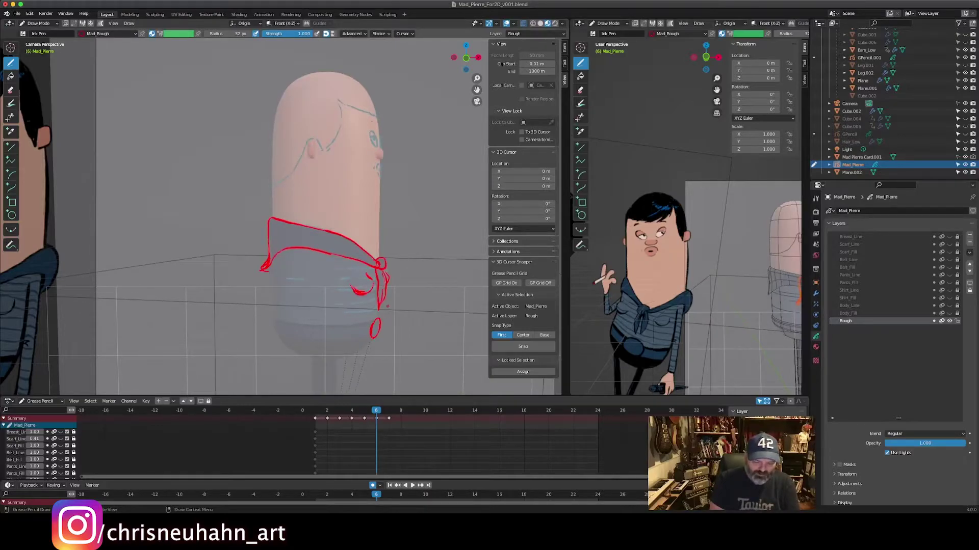
key("Left")
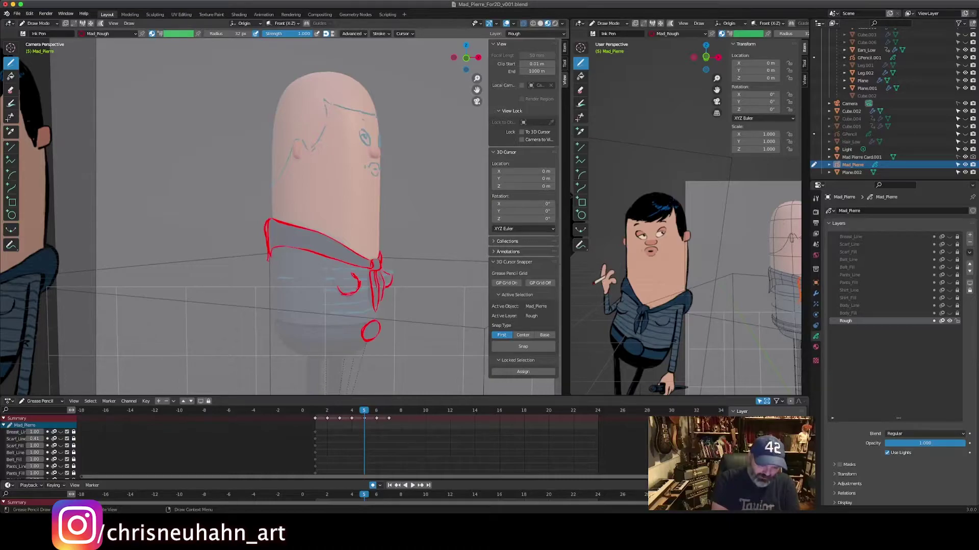
key("Right")
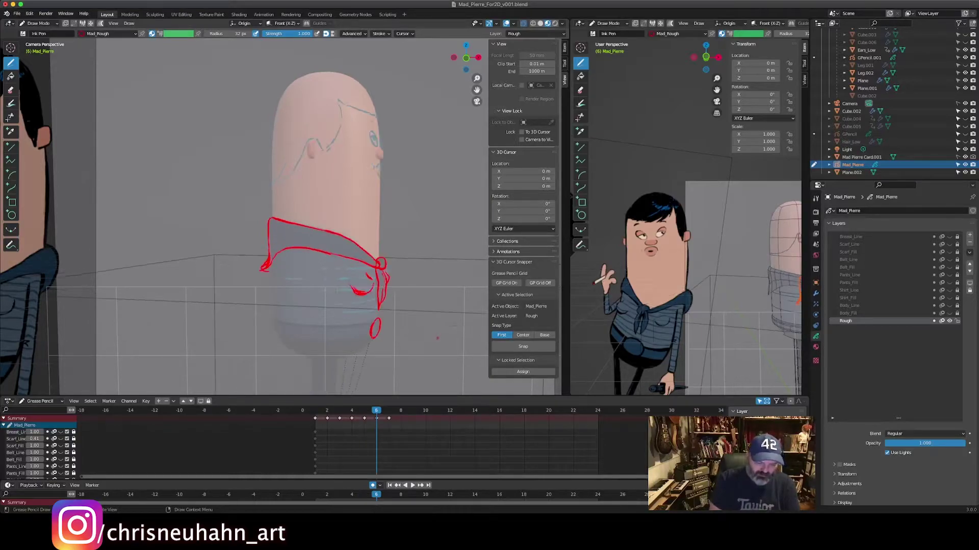
key("Left")
key("Right")
key("Left")
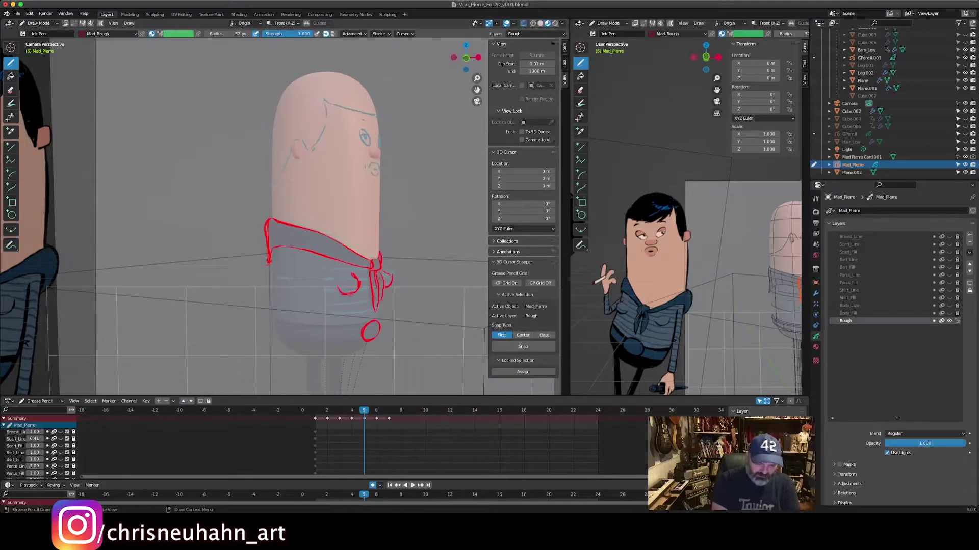
key("Right")
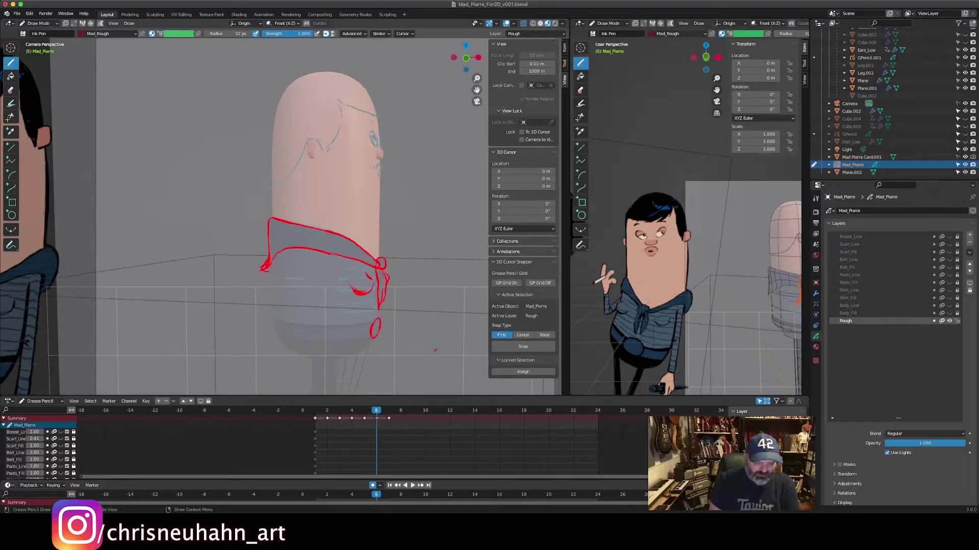
left_click_drag(268, 254, 260, 270, "ctrl")
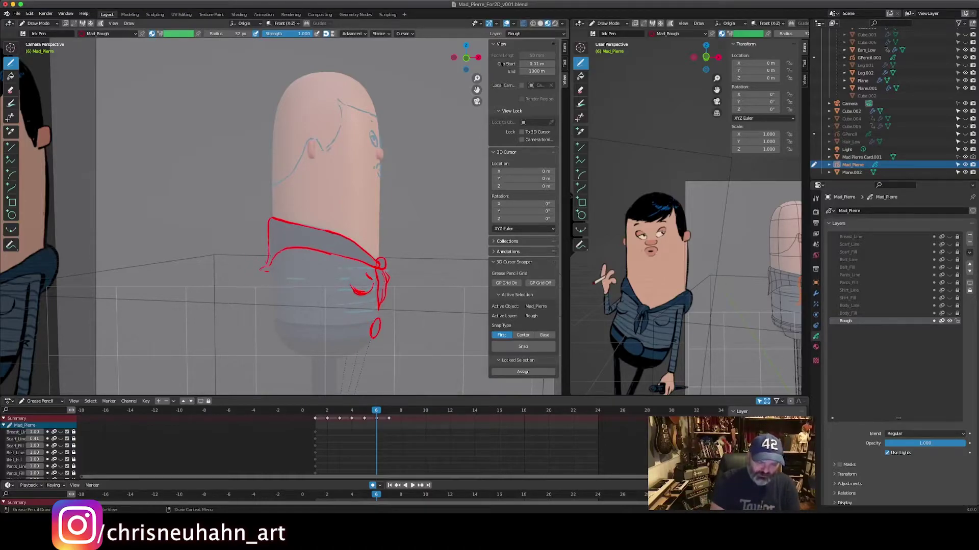
Step: Play through the rough turnaround to check the motion, stopping on frame 1
key("Right")
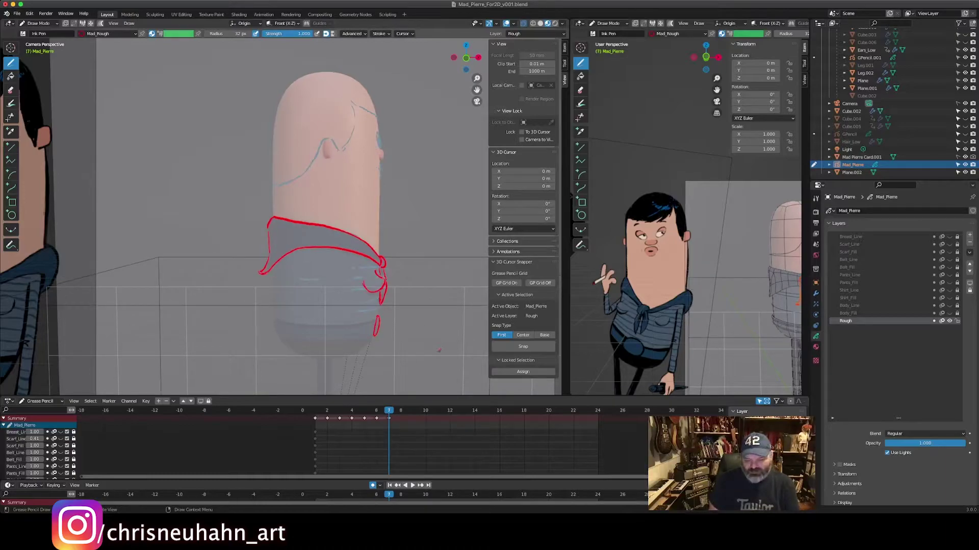
key("Left")
key("space")
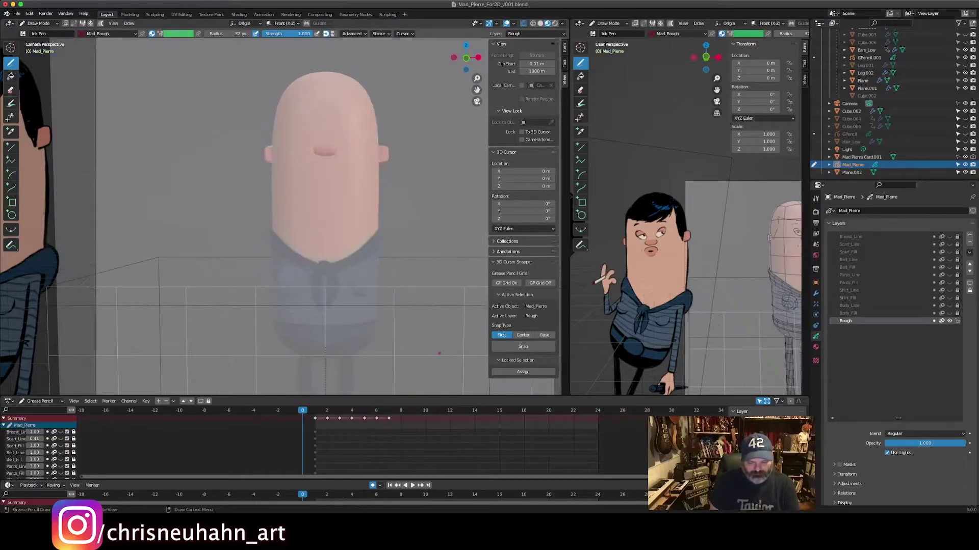
key("space")
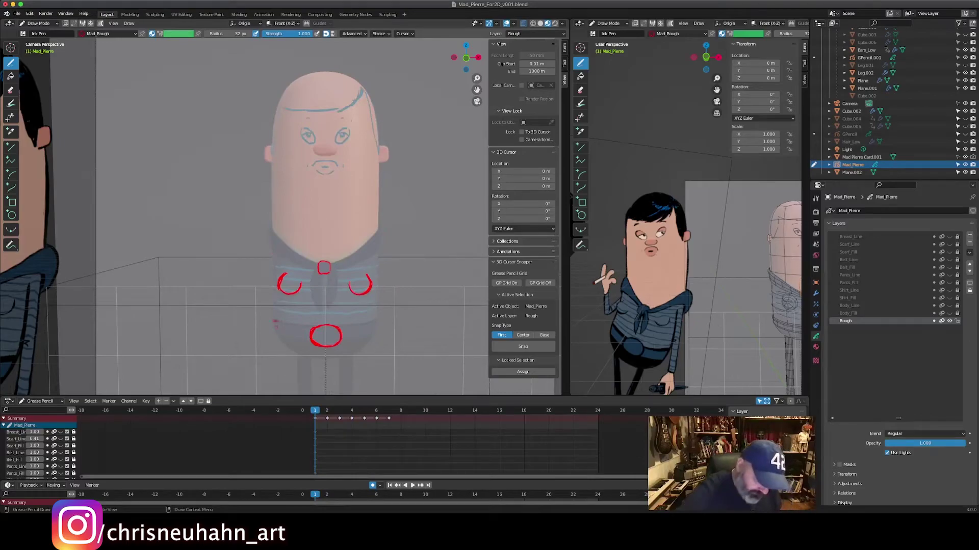
Step: Draw the red belt band on both sides of the buckle, out to the torso edges, on frames 1 and 2
mouse_move(274, 321)
left_mouse_down()
mouse_move(308, 341)
mouse_move(276, 333)
left_mouse_up()
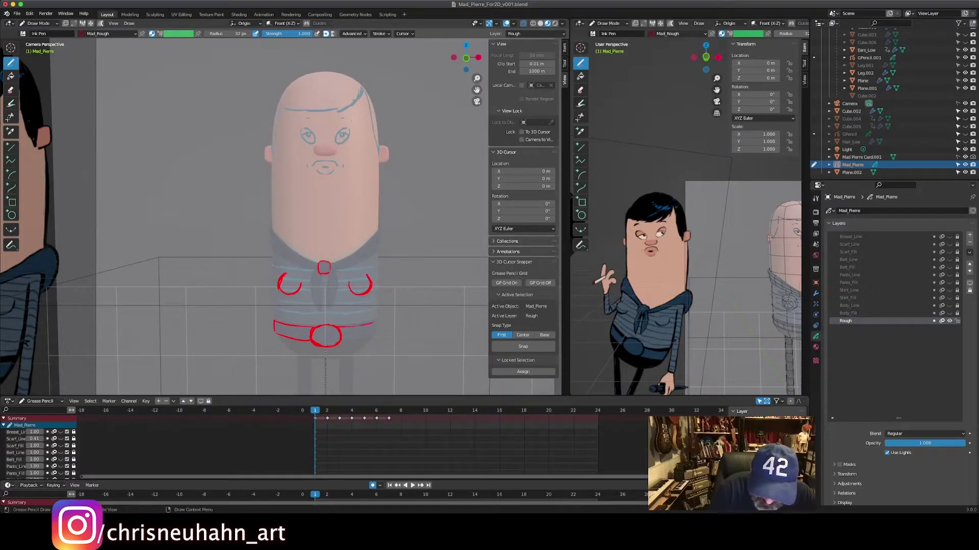
left_click_drag(355, 339, 373, 334)
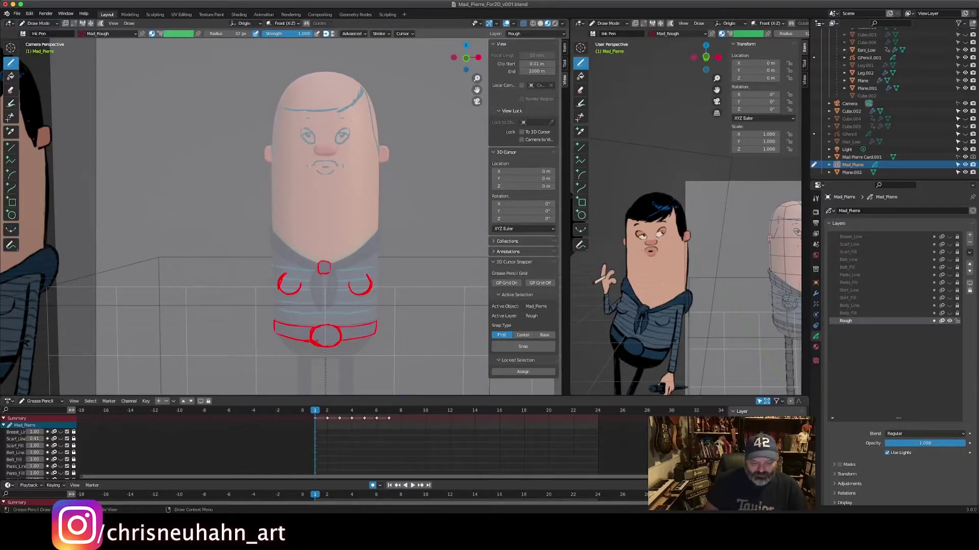
key("Right")
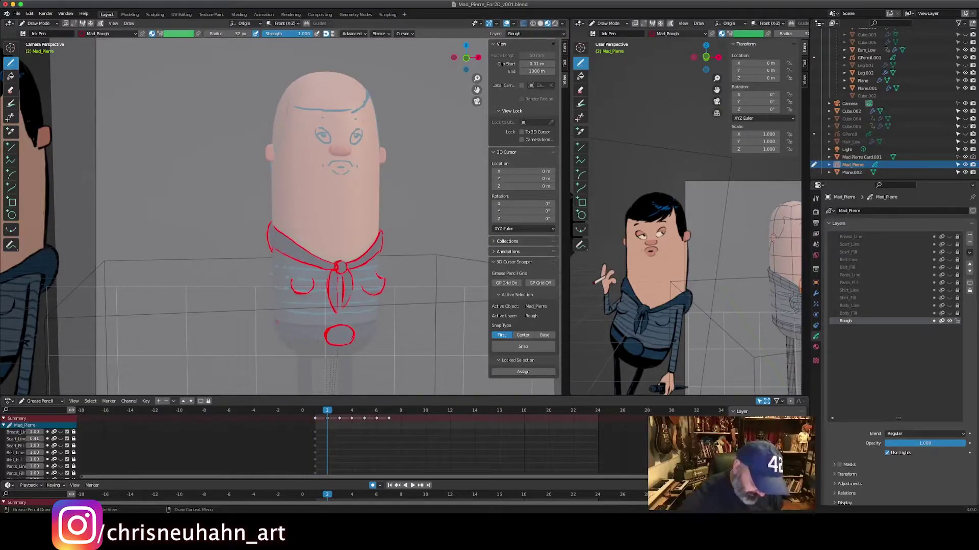
mouse_move(288, 326)
left_mouse_down()
mouse_move(310, 327)
mouse_move(315, 341)
left_mouse_up()
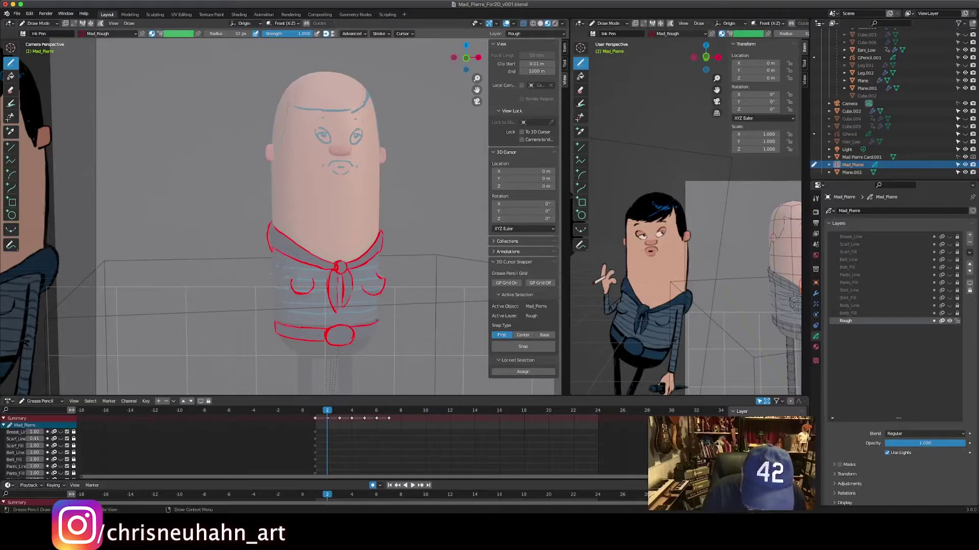
left_click_drag(355, 339, 373, 335)
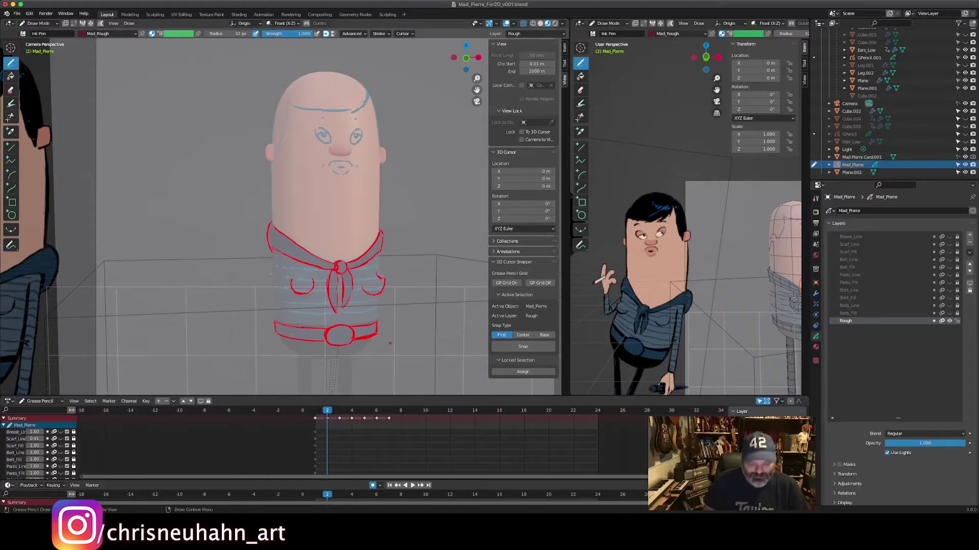
Step: Draw the belt band on both sides of the buckle on frame 3, comparing it with frames 2 and 4
key("Right")
key("Left")
key("Right")
key("Left")
key("Right")
key("Left")
key("Right")
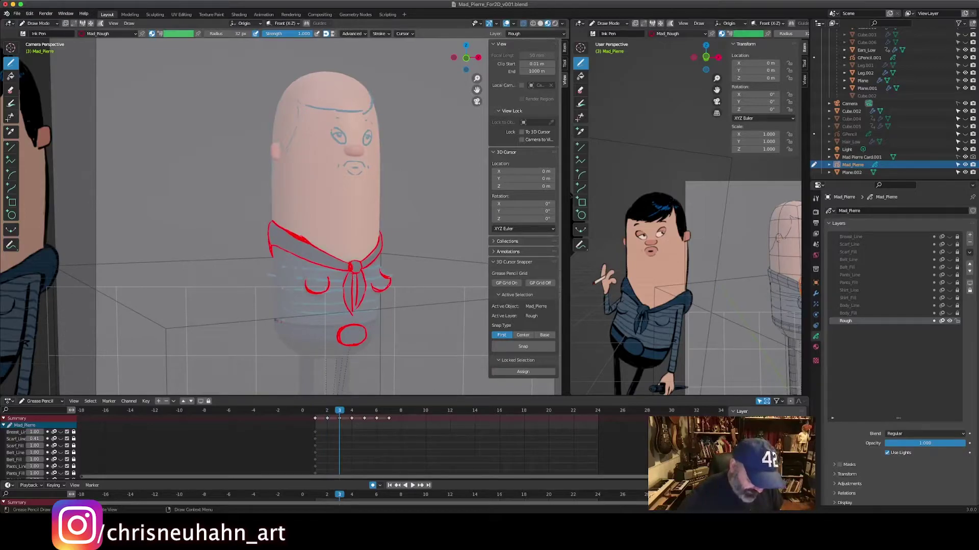
mouse_move(285, 323)
left_mouse_down()
mouse_move(339, 328)
mouse_move(302, 340)
left_mouse_up()
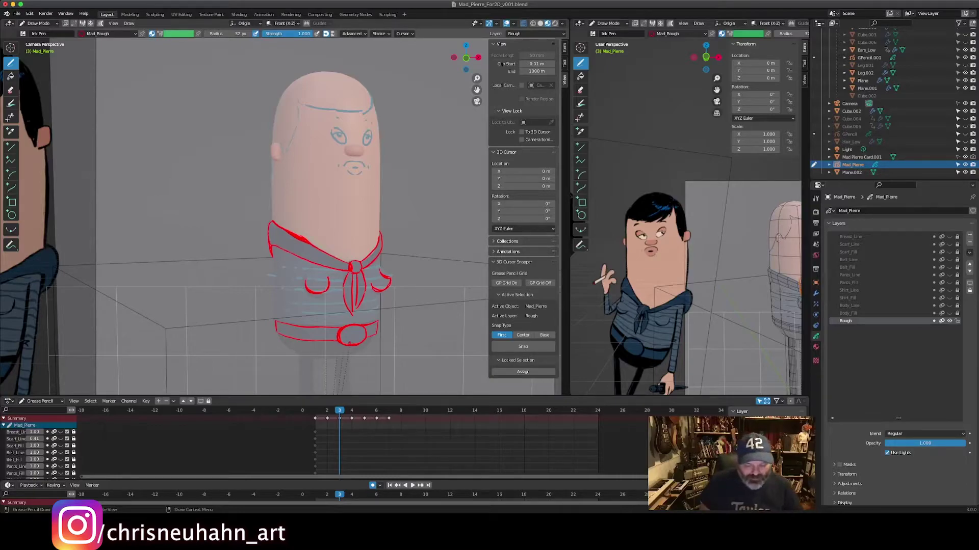
key("Right")
key("Left")
key("Right")
key("Left")
key("Left")
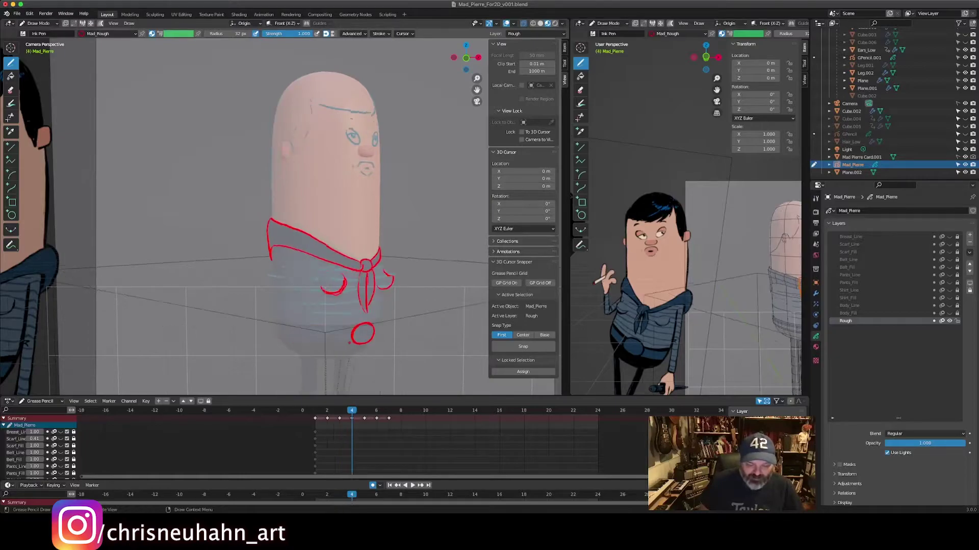
Step: Draw the upper and lower red belt lines from the torso's back edge to the buckle on frame 4
key("Right")
key("Right")
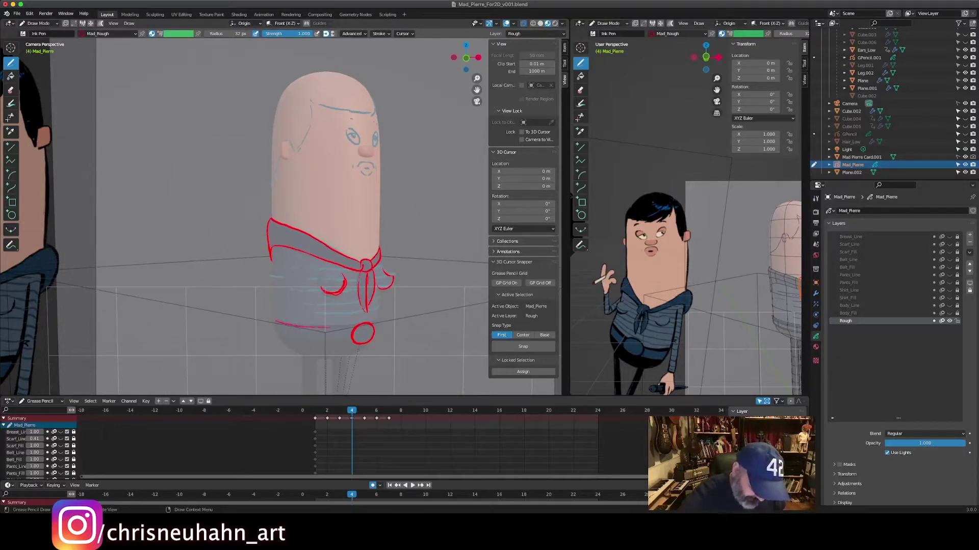
left_click_drag(299, 338, 350, 341)
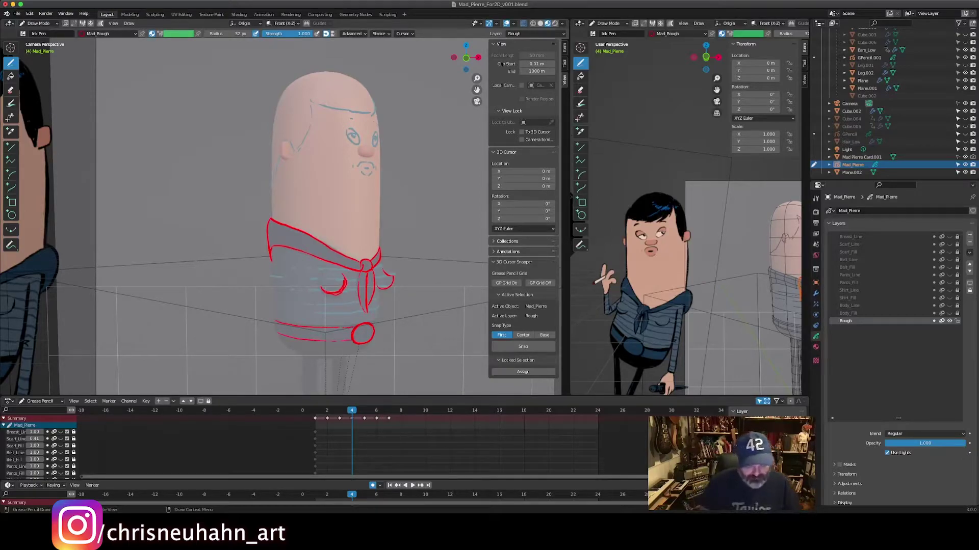
key("Left")
key("Right")
key("Right")
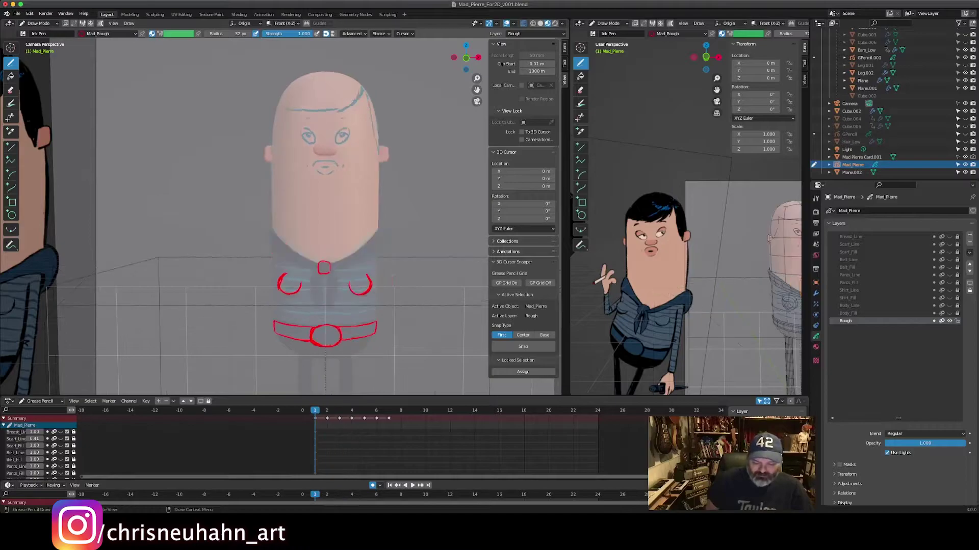
Step: Flip through the rough frames to check how the belt and buckle move around the torso
key("Left")
key("Left")
key("Left")
key("Left")
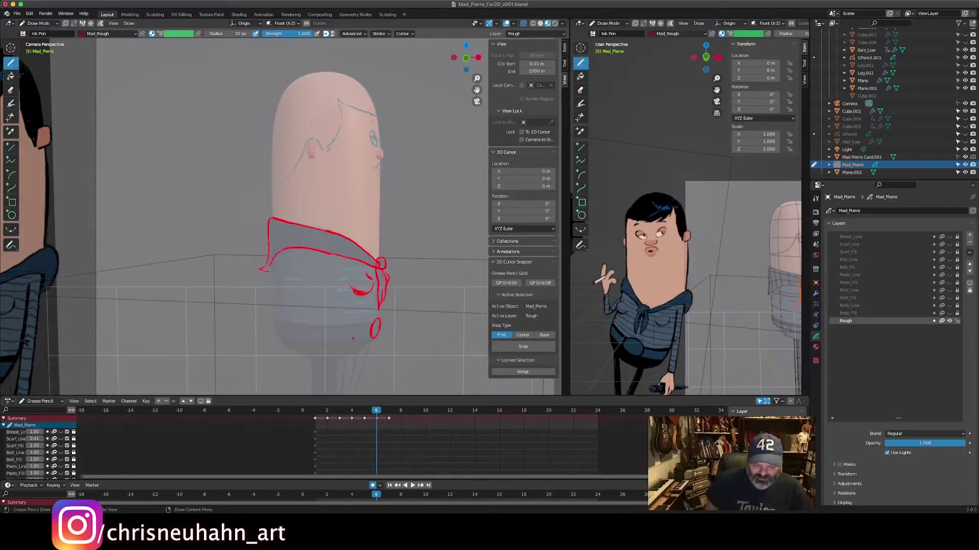
key("Left")
key("Right")
key("Right")
key("Left")
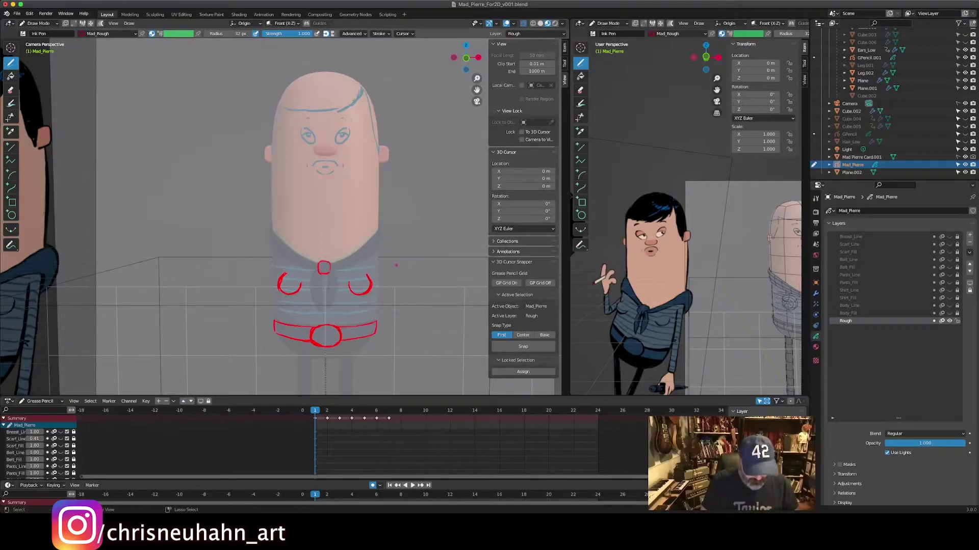
Step: Draw the nose's rounded underside in red on frame 1, undoing the rejected attempts, and advance to frame 2
middle_click_drag(392, 268, 396, 320, "shift")
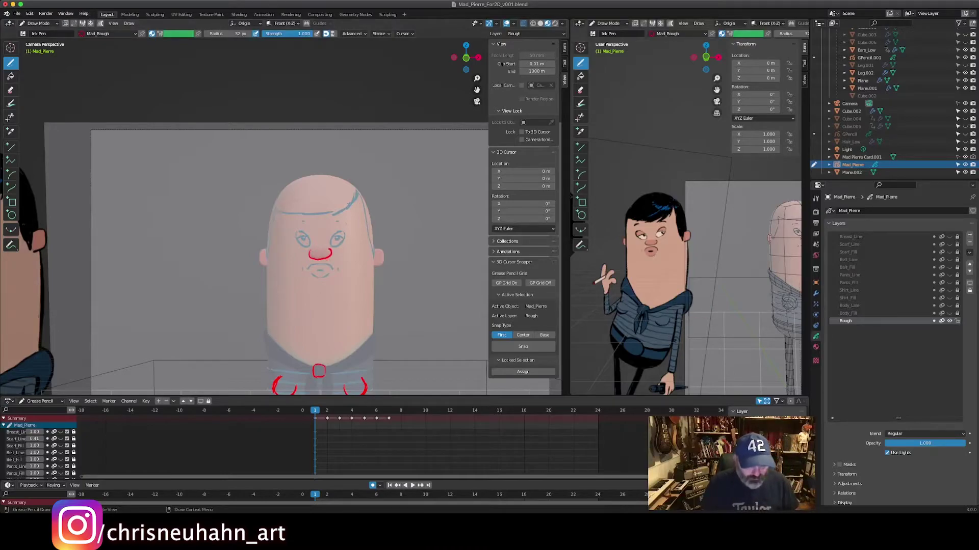
middle_click_drag(307, 322, 357, 331, "shift")
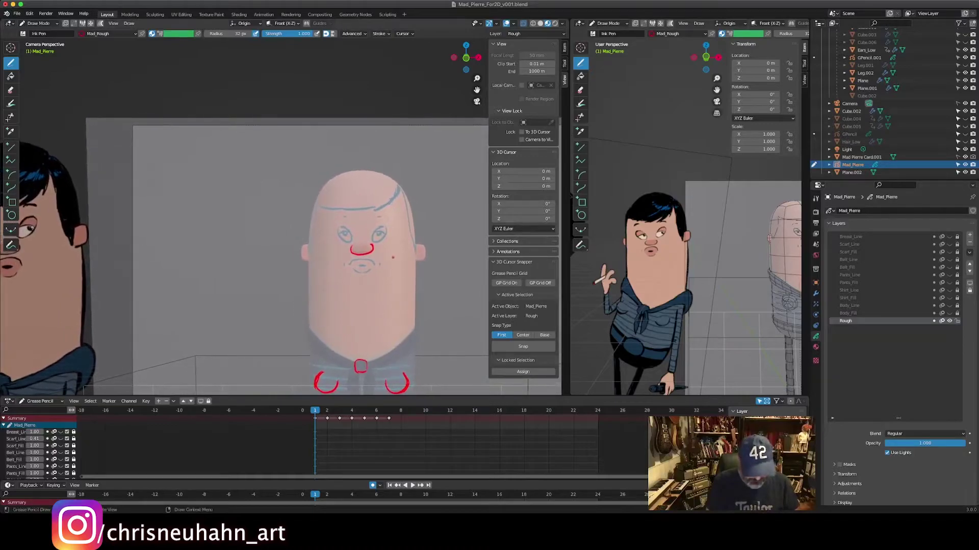
key("ctrl+z")
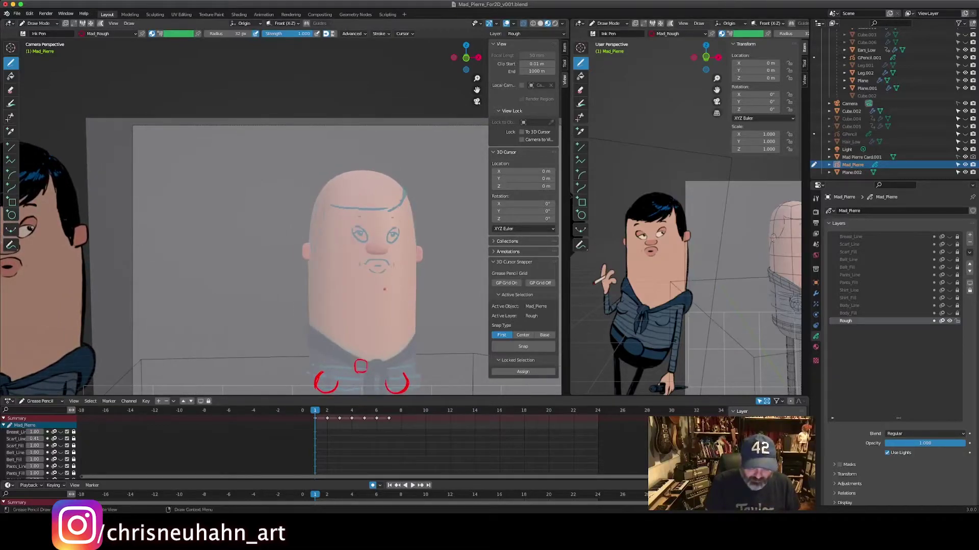
key("ctrl+z")
key("ctrl+z")
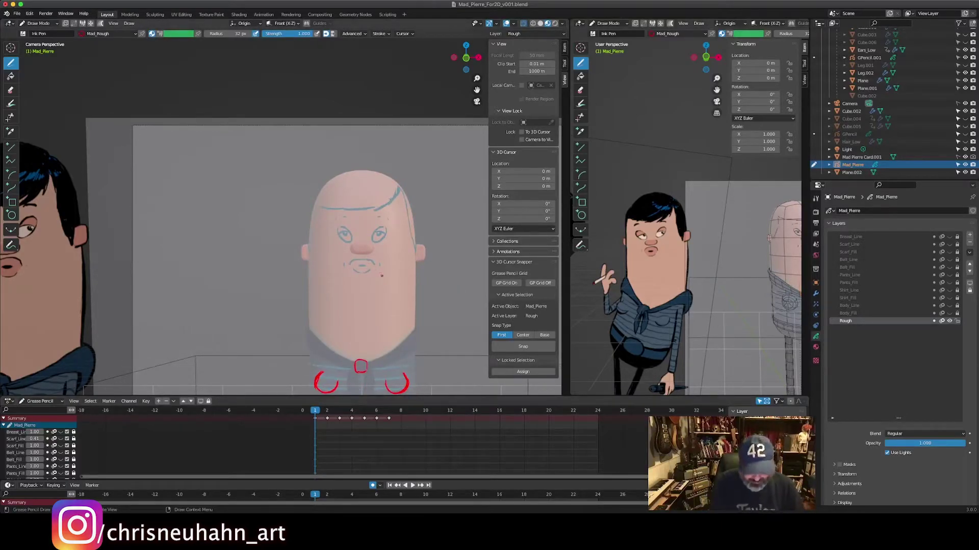
key("ctrl+z")
key("ctrl+z")
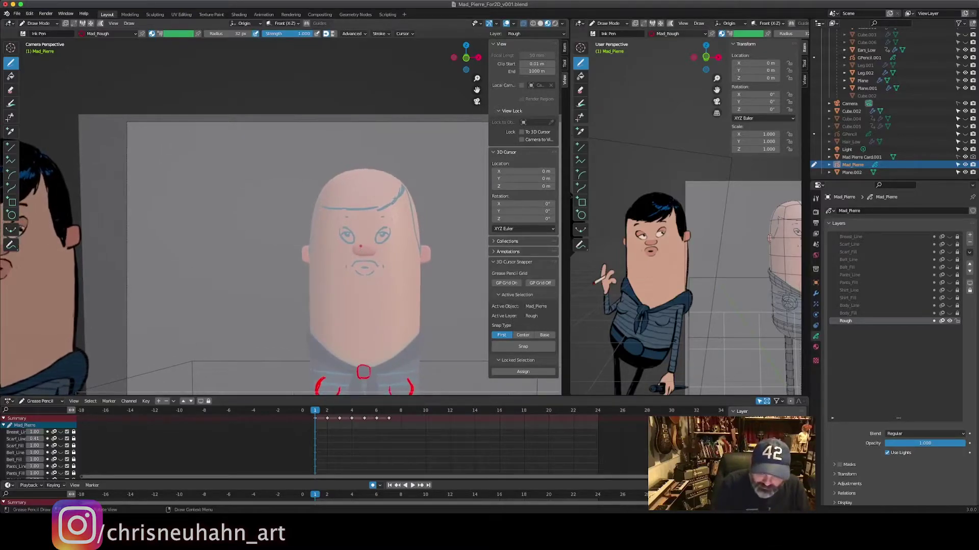
key("ctrl+z")
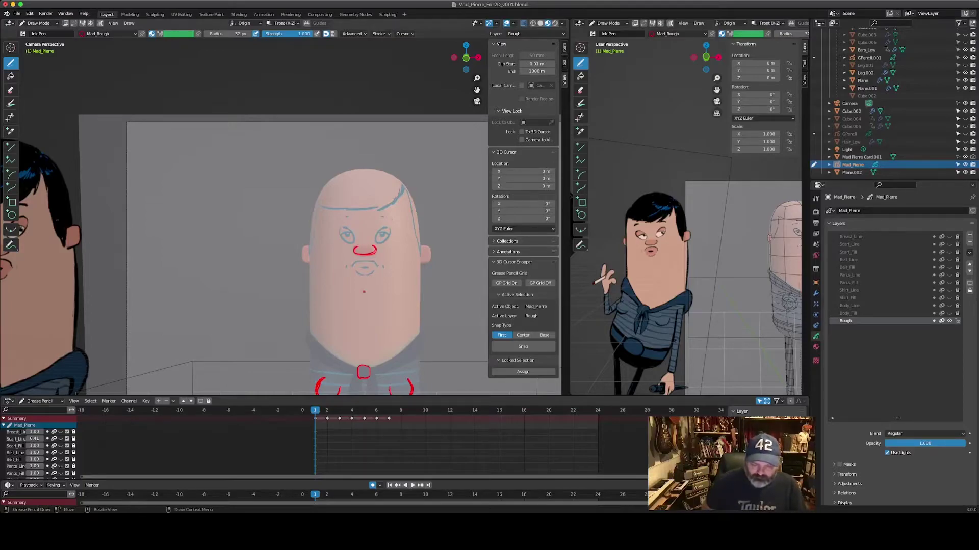
key("Right")
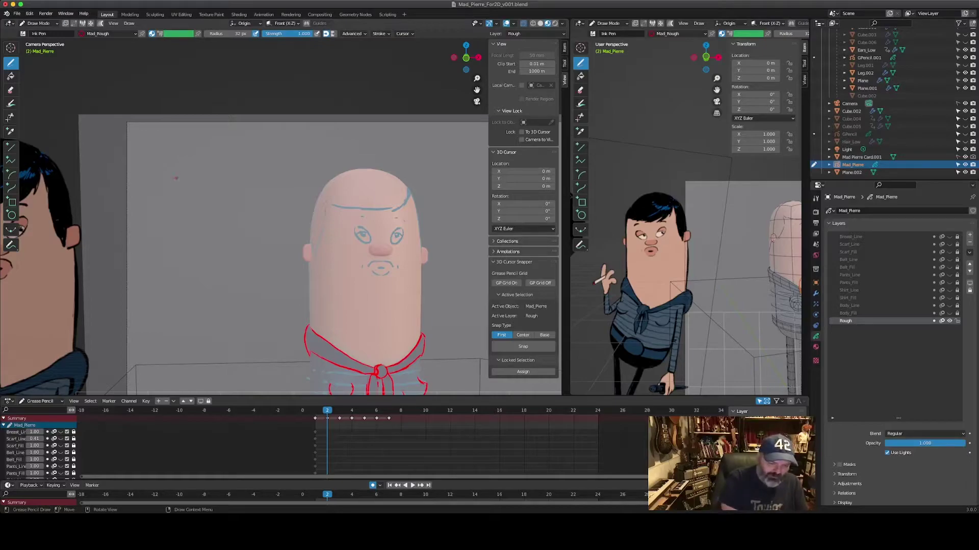
Step: Sketch three small nose arcs and a direction arrow in the empty area beside the head, and erase the arcs and arrow
left_click_drag(165, 176, 188, 179)
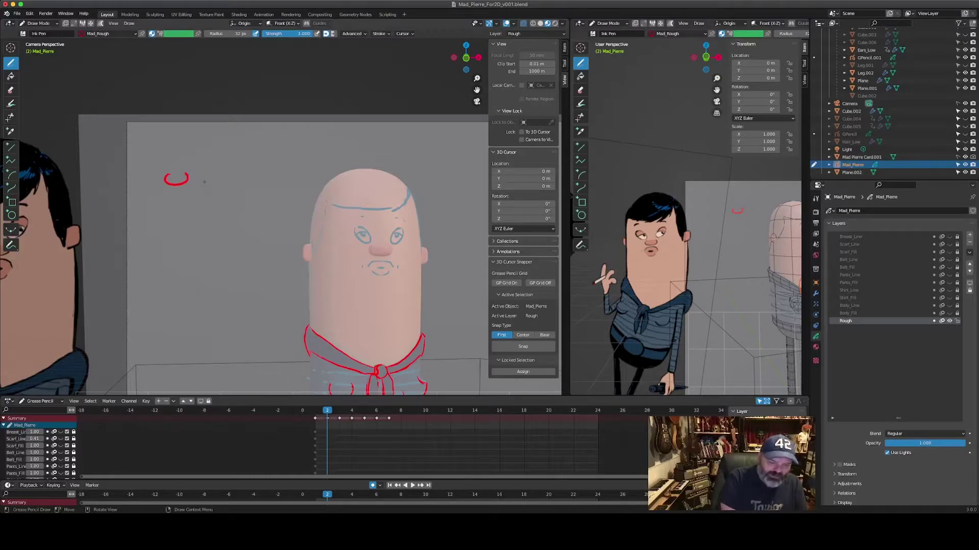
left_click_drag(185, 155, 207, 161)
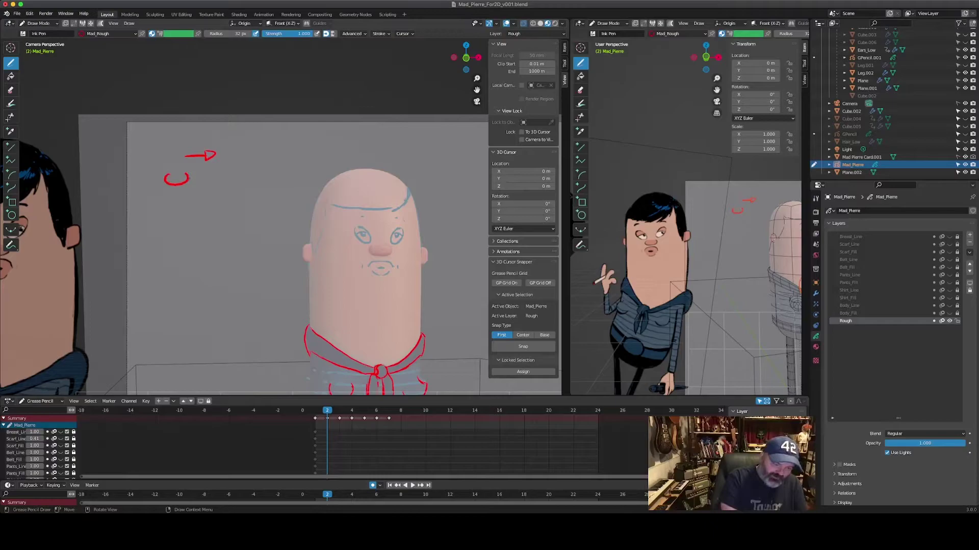
left_click(198, 175)
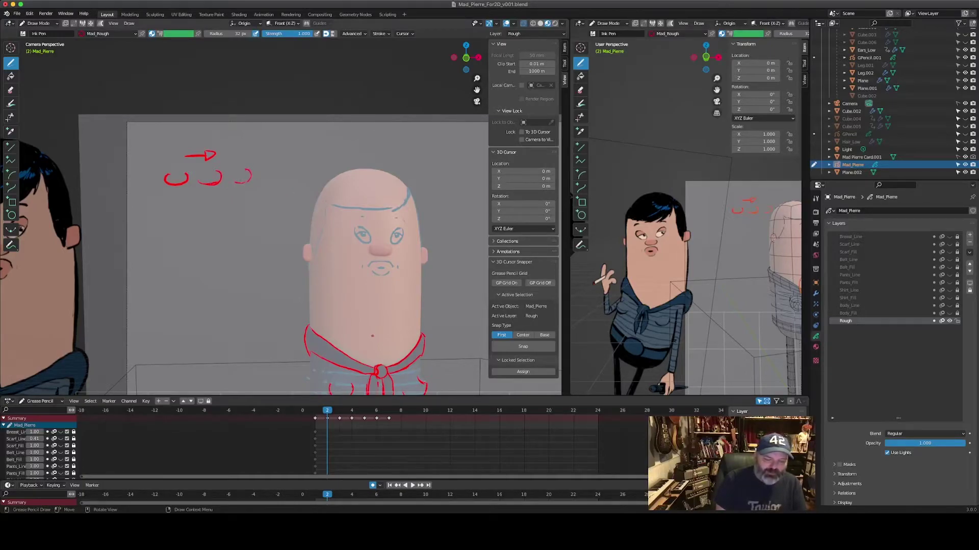
mouse_move(249, 177)
left_mouse_down("ctrl")
mouse_move(235, 191)
mouse_move(220, 155)
mouse_move(183, 156)
mouse_move(170, 181)
left_mouse_up("ctrl")
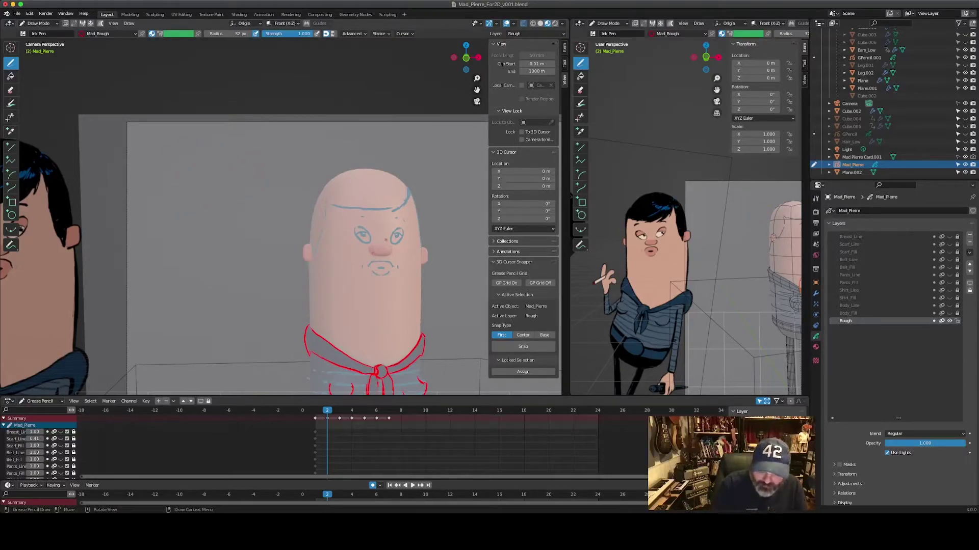
Step: Draw the red nose curve over the reference on frames 2 and 3, comparing the two frames
left_click_drag(388, 251, 393, 247)
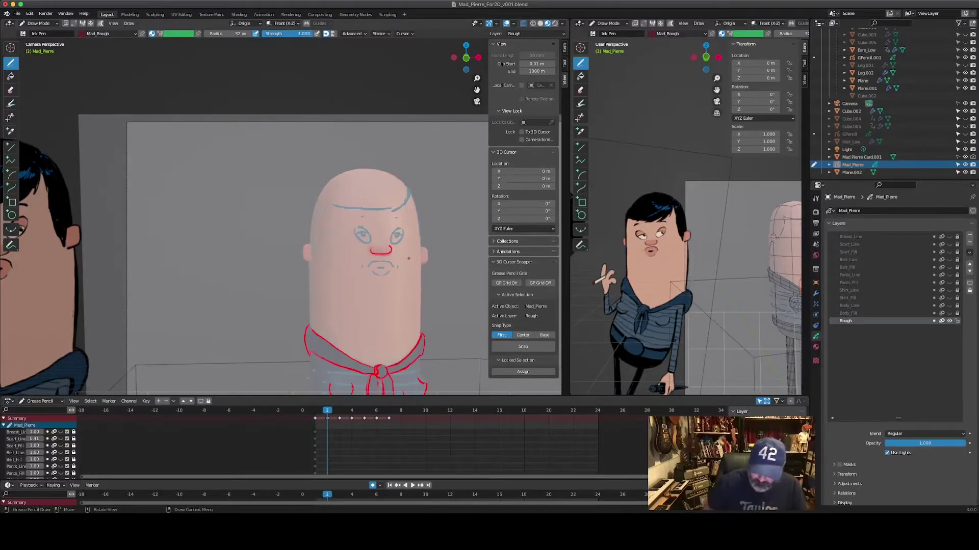
key("Right")
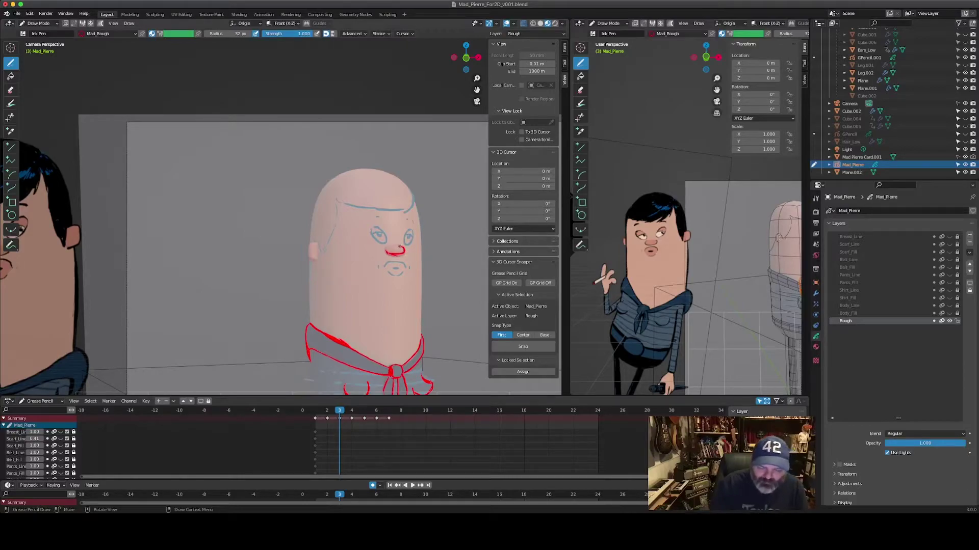
key("Left")
key("Right")
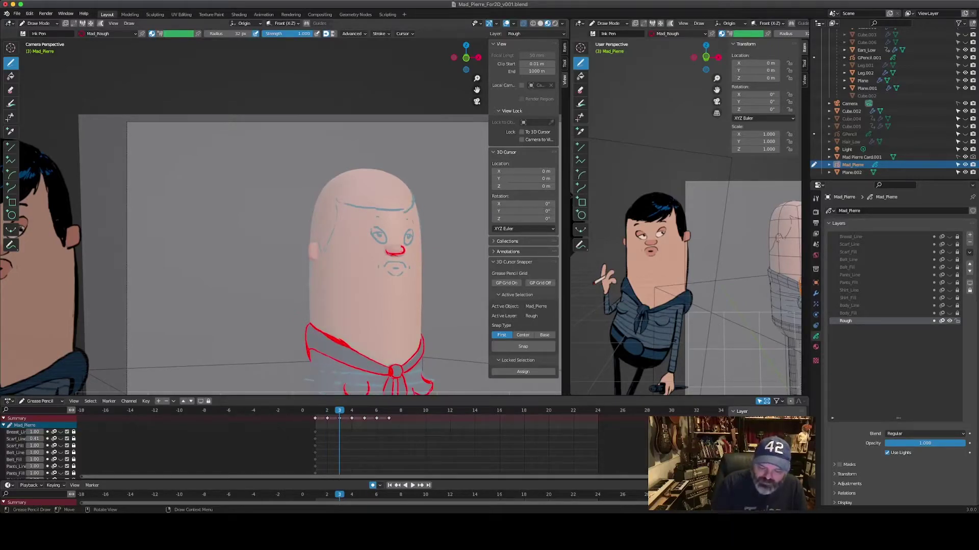
Step: Draw the red nose curve on frames 4, 5 and 6, following the reference nose as the head turns
key("Right")
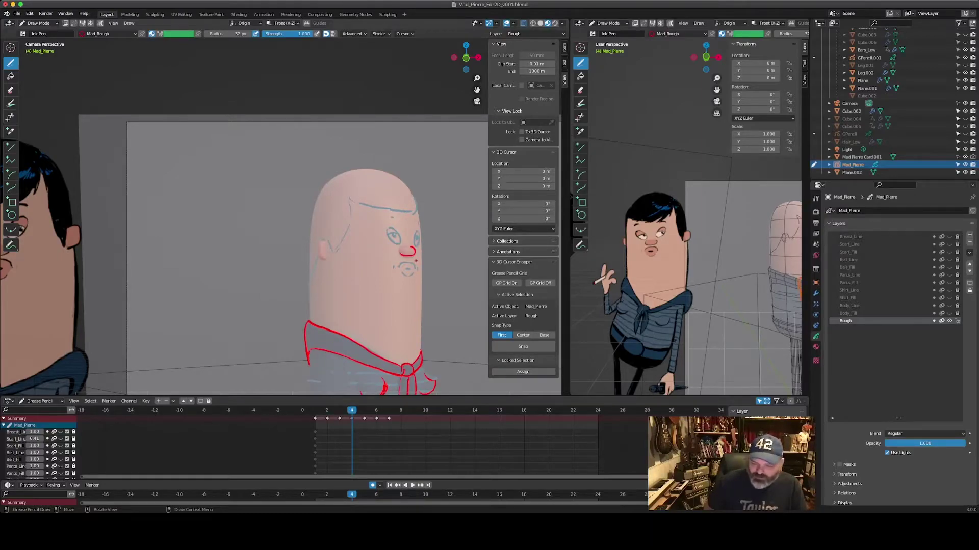
key("Right")
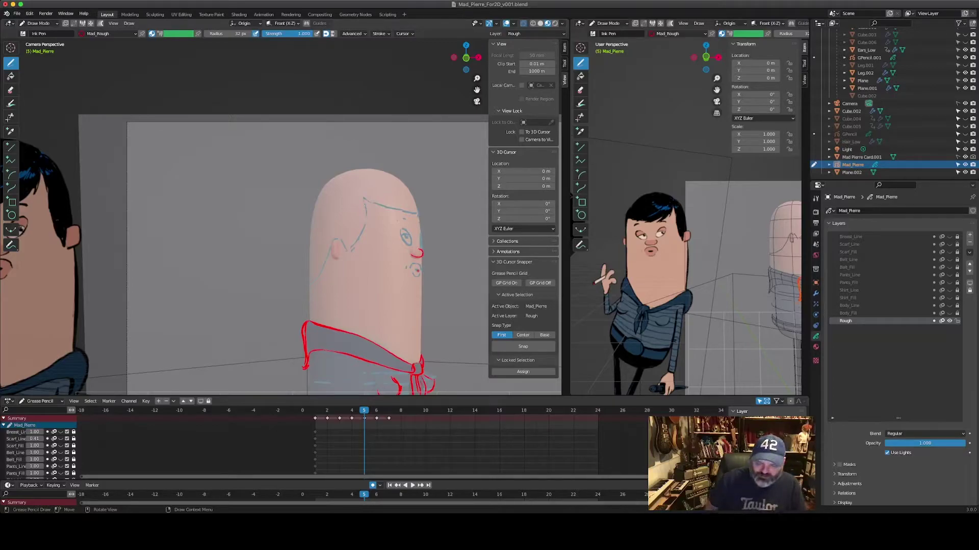
key("Right")
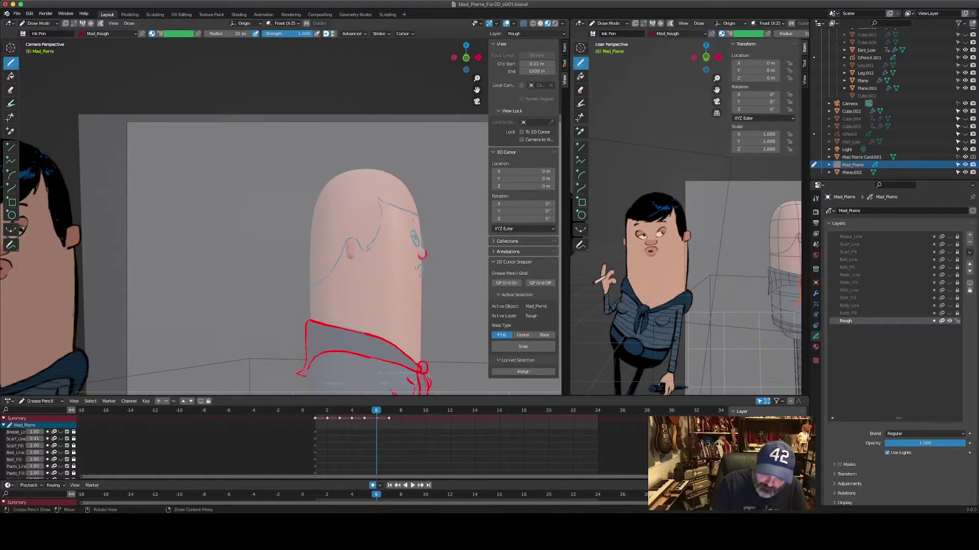
Step: Flip back and forth through the drawn frames to check how the nose travels across the turning face
key("Left")
key("Left")
key("Left")
key("Right")
key("Left")
key("Left")
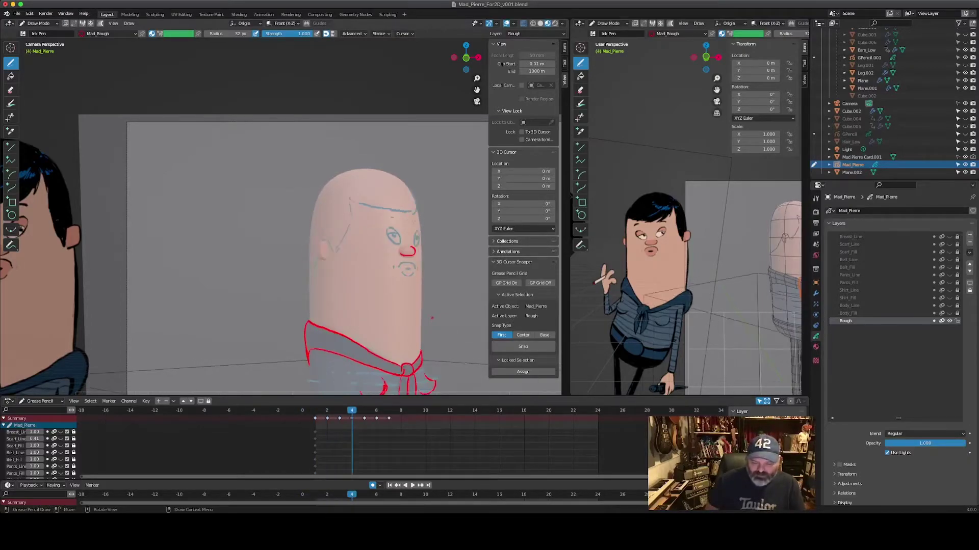
key("Right")
key("Right")
key("Right")
key("Left")
key("Left")
key("Left")
key("Left")
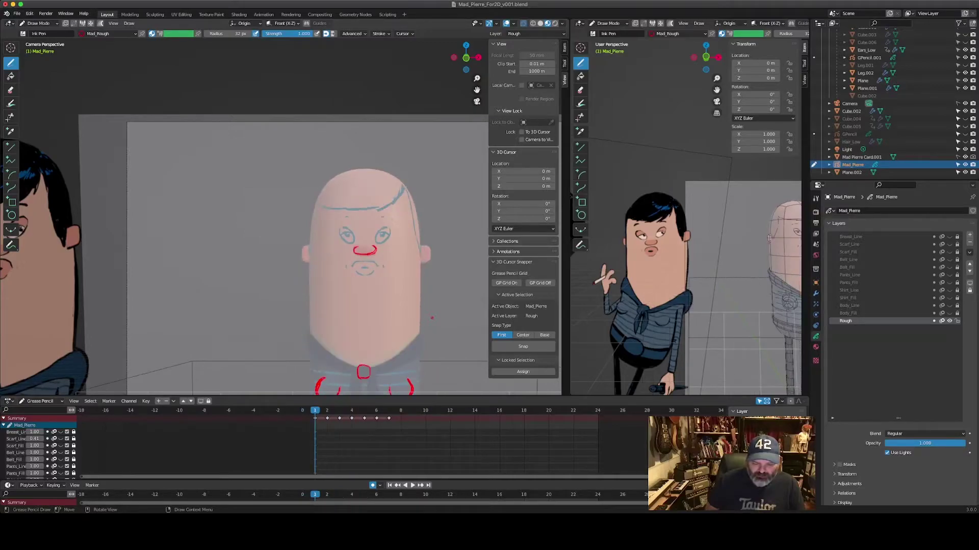
key("Right")
key("Right")
key("Right")
key("Right")
key("Left")
key("Left")
key("Left")
key("Left")
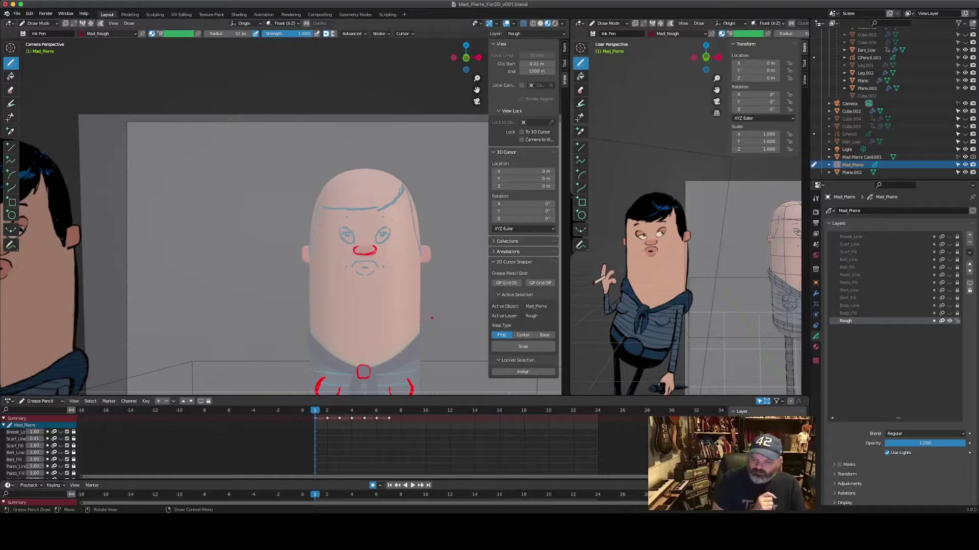
Step: Step ahead to frame 7, and compare the nose drawings on frames 5 and 6
key("Right")
key("Right")
key("Right")
key("Right")
key("Right")
key("Right")
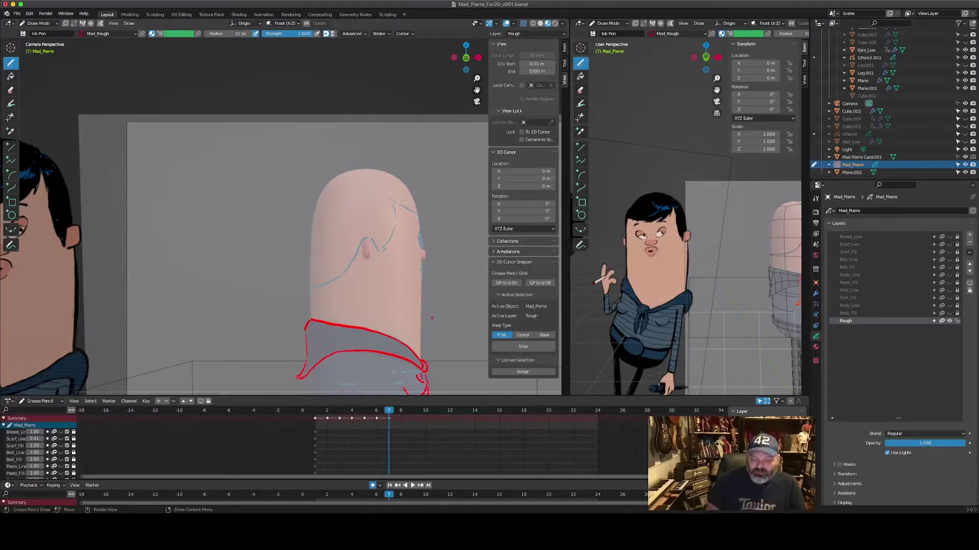
key("Left")
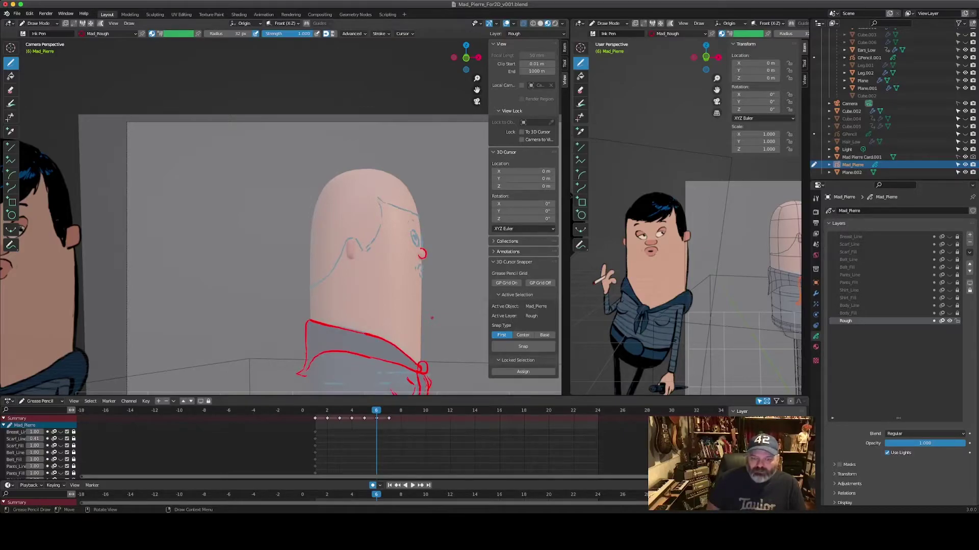
key("Left")
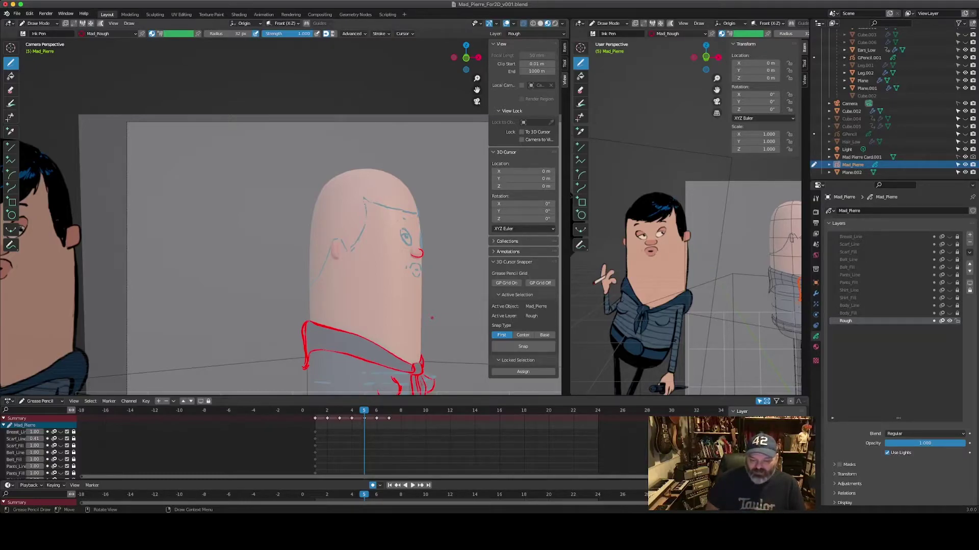
key("Right")
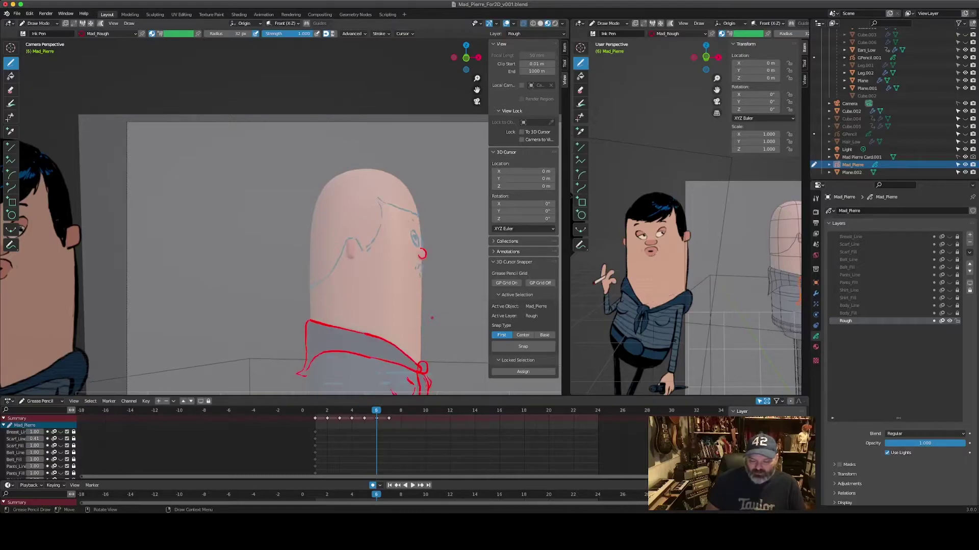
key("Left")
key("Right")
key("Left")
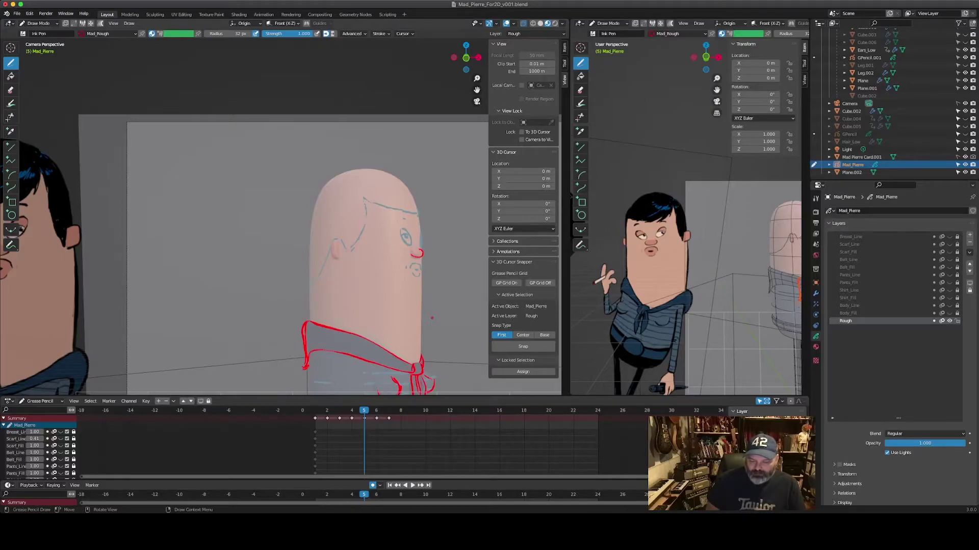
Step: Draw the lips in red on frames 7 and 5, and the eye with its pupil on frame 5
key("Right")
key("Right")
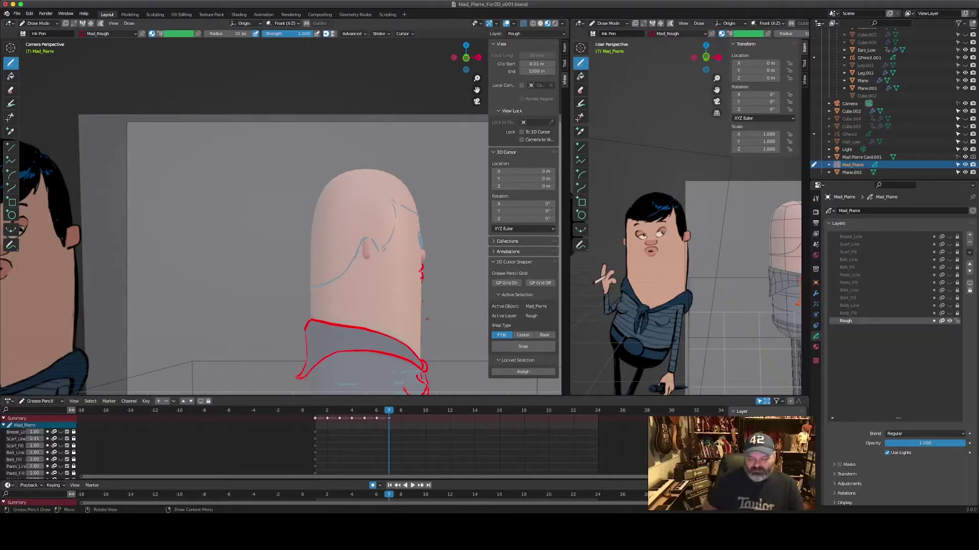
key("Left")
key("Left")
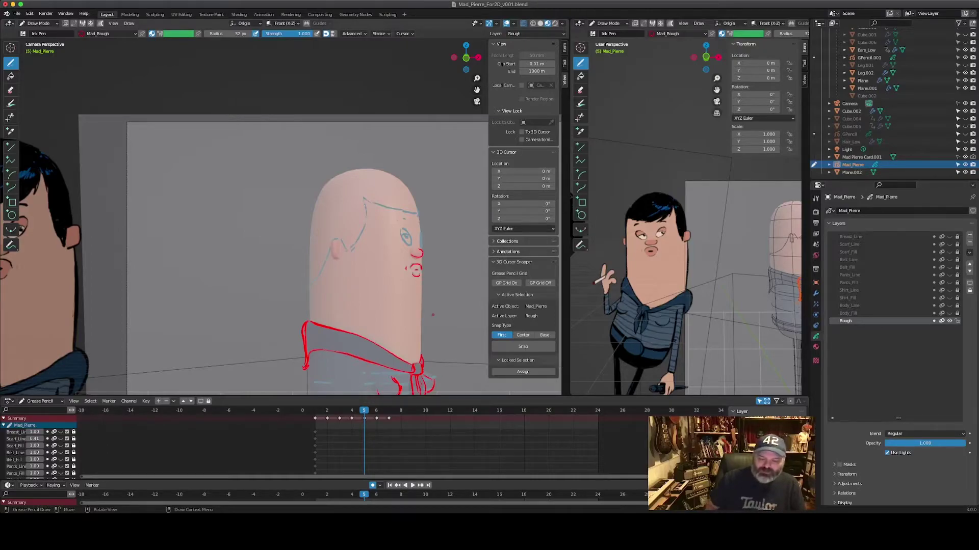
key("Right")
key("Left")
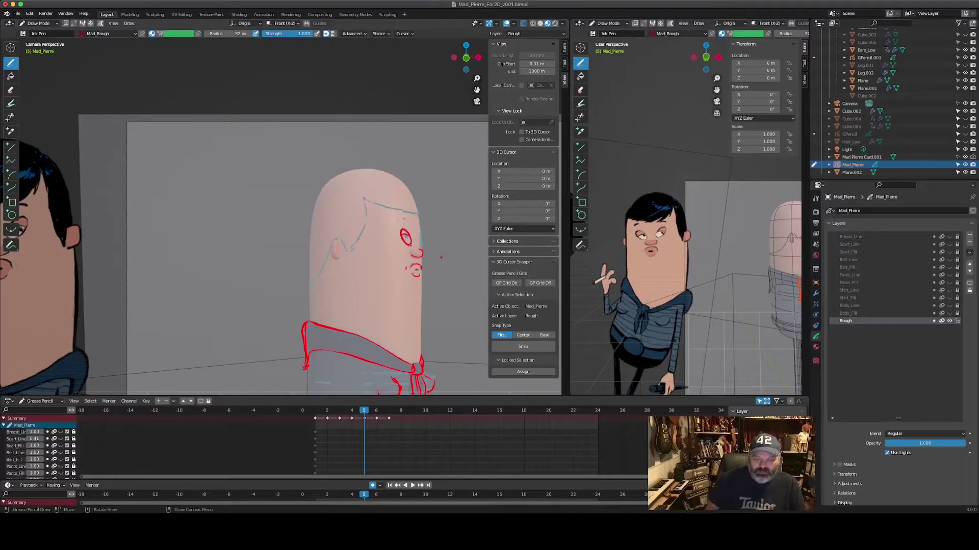
Step: Return to frame 1 and step through the rough turnaround with the whole upper body in view to review the motion
key("shift+Left")
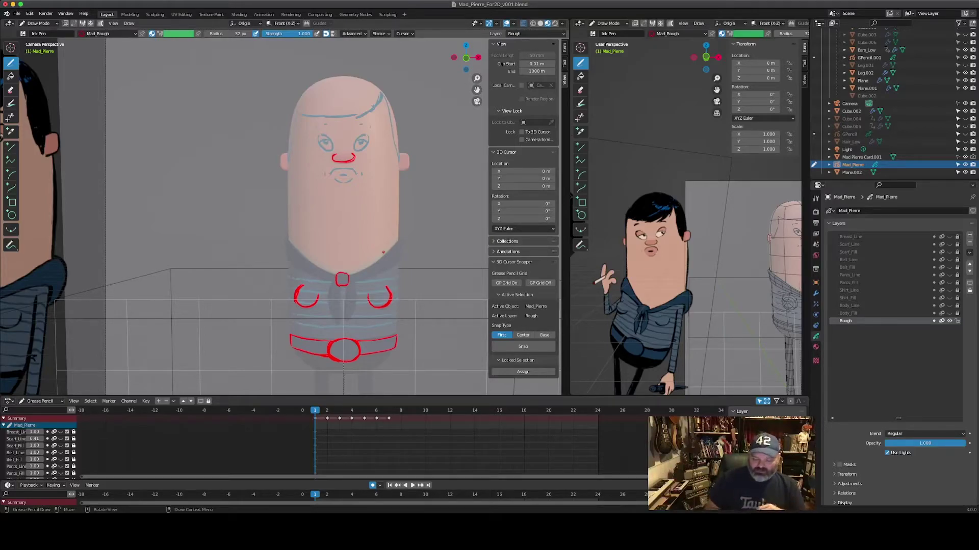
key("Right")
key("Right")
key("Right")
key("Right")
key("Right")
key("Right")
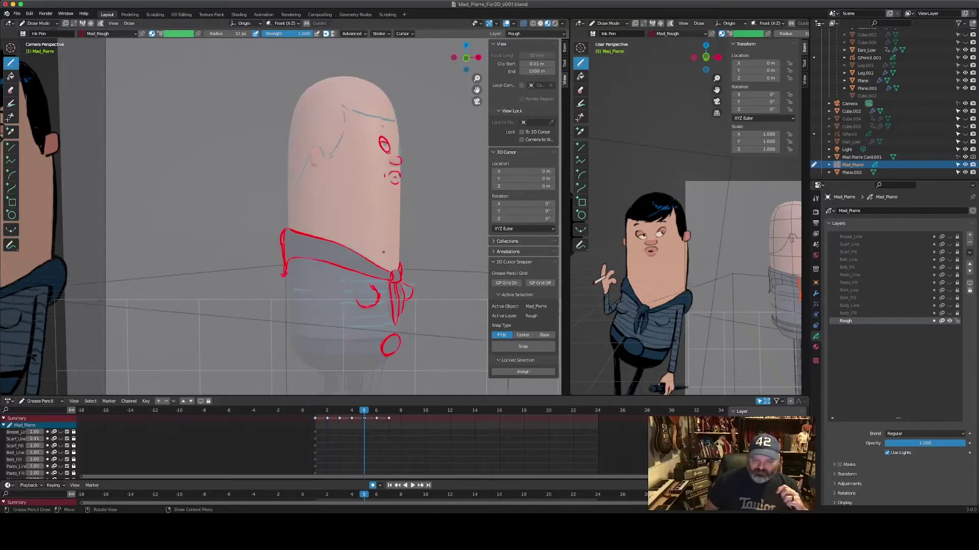
Step: Return to frame 1 and play the rough turnaround to review how the drawn features rotate
key("Left")
key("Left")
key("Left")
key("Left")
key("Left")
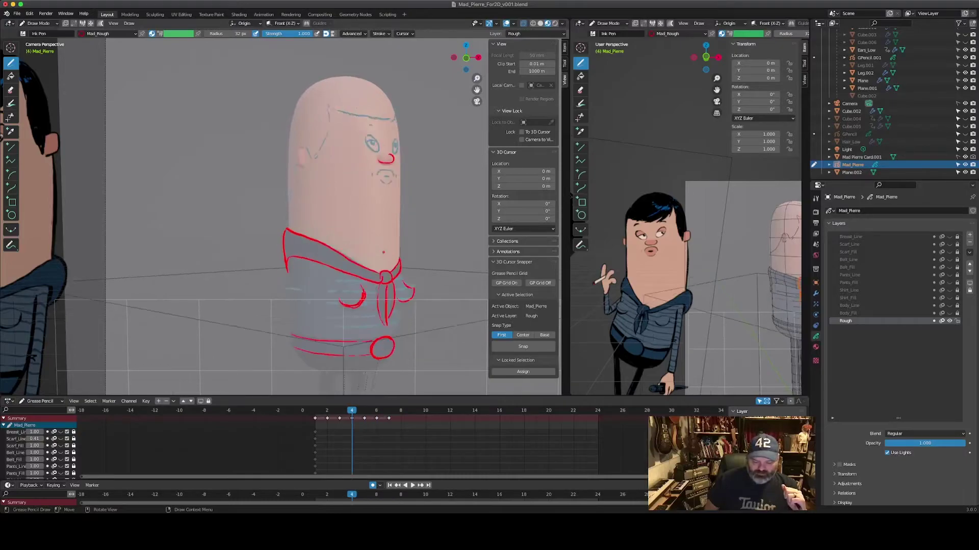
key("Left")
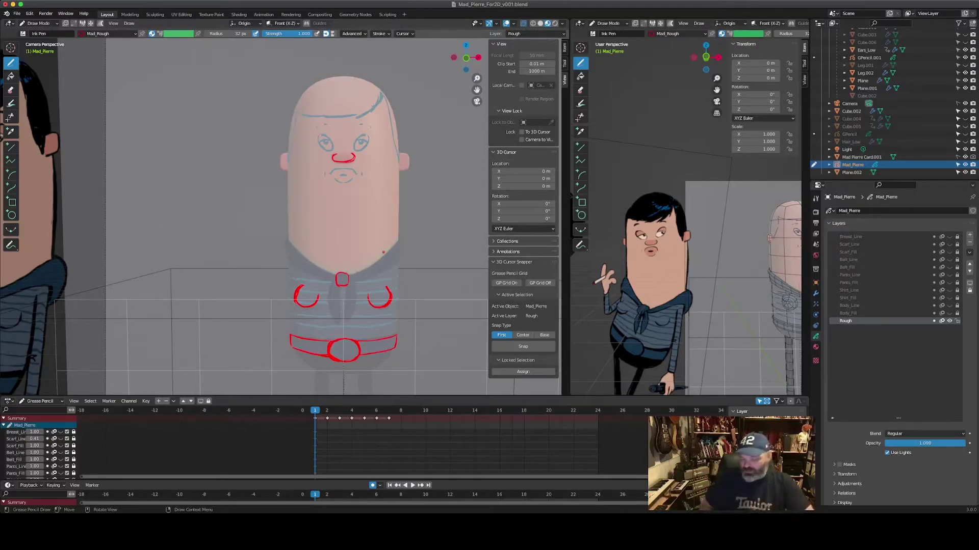
key("space")
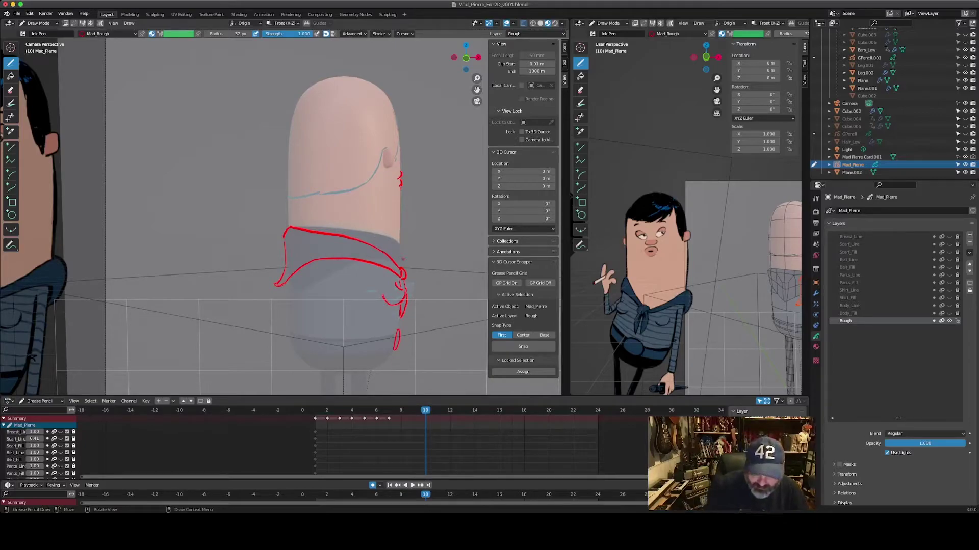
Step: Draw the rear-view rough on frame 10 in red, with the scarf outline, the protruding chest contour and both sides of the torso
left_click_drag(401, 249, 402, 264)
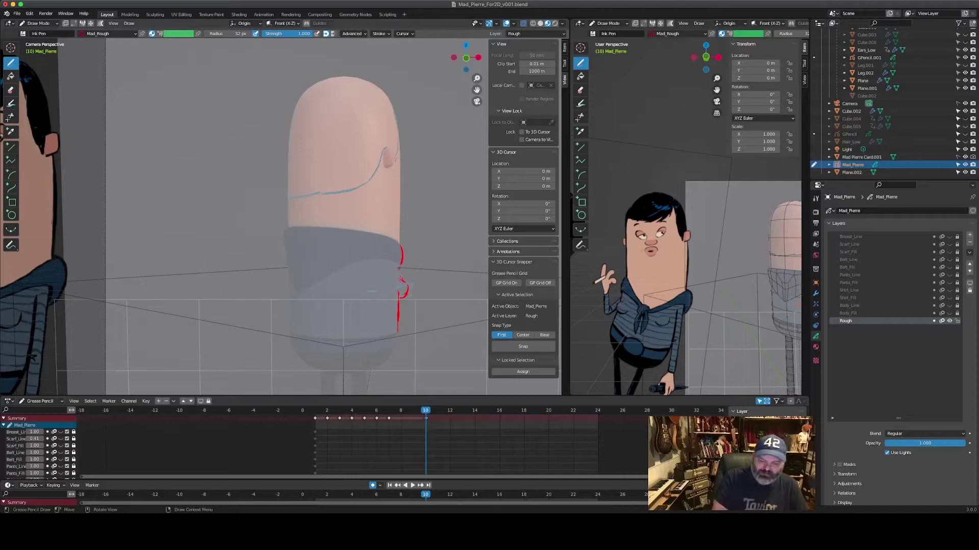
left_click_drag(399, 266, 397, 285)
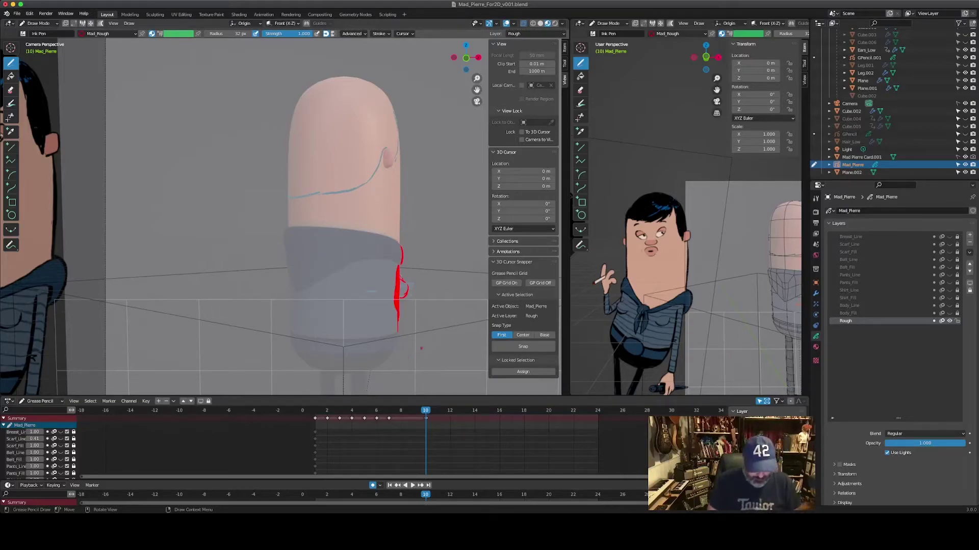
key("ctrl+z")
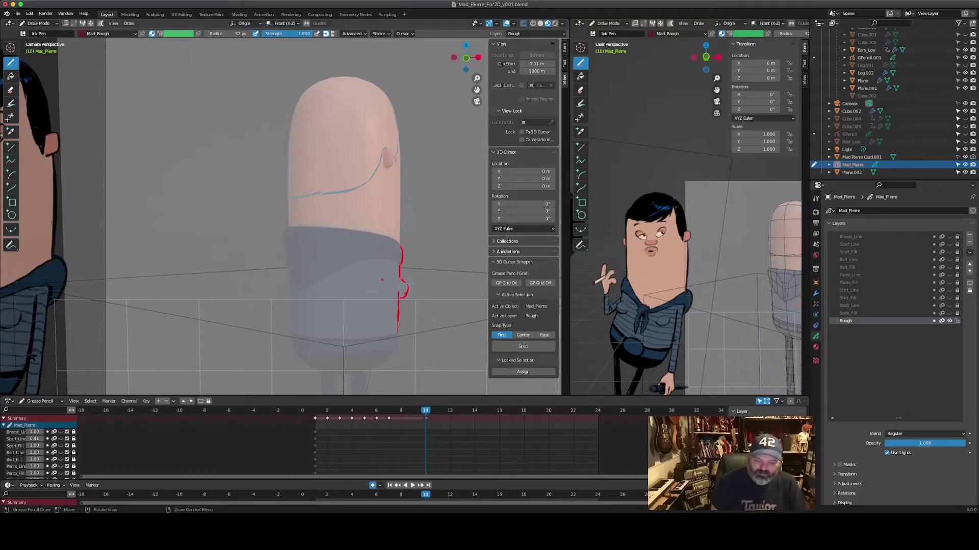
mouse_move(396, 260)
left_mouse_down()
mouse_move(294, 290)
mouse_move(282, 234)
mouse_move(303, 241)
mouse_move(338, 229)
mouse_move(331, 222)
mouse_move(400, 247)
left_mouse_up()
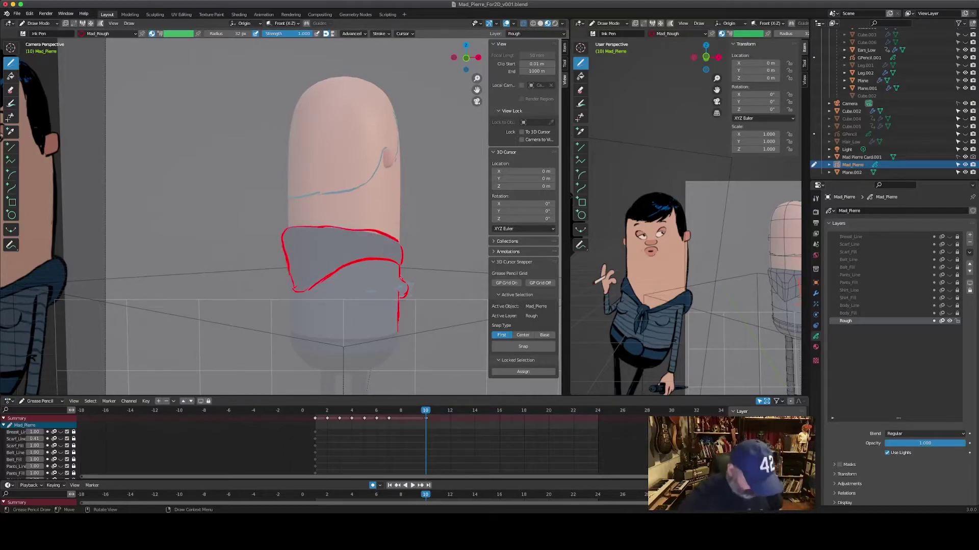
left_click_drag(289, 274, 291, 329)
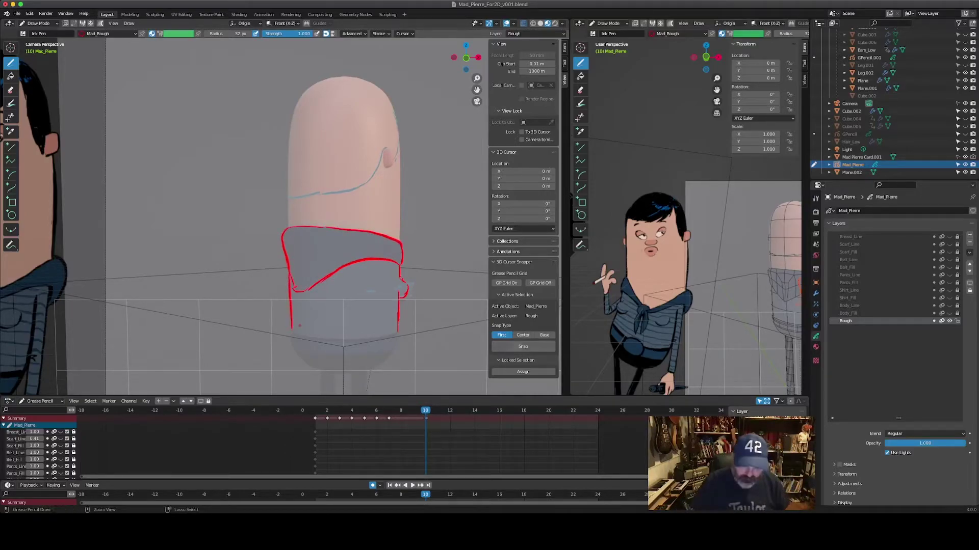
Step: Draw the protruding chest contour on frame 9, and the scarf outline with the chest curve on frame 8
key("Left")
mouse_move(402, 284)
left_mouse_down()
mouse_move(403, 301)
mouse_move(405, 286)
left_mouse_up()
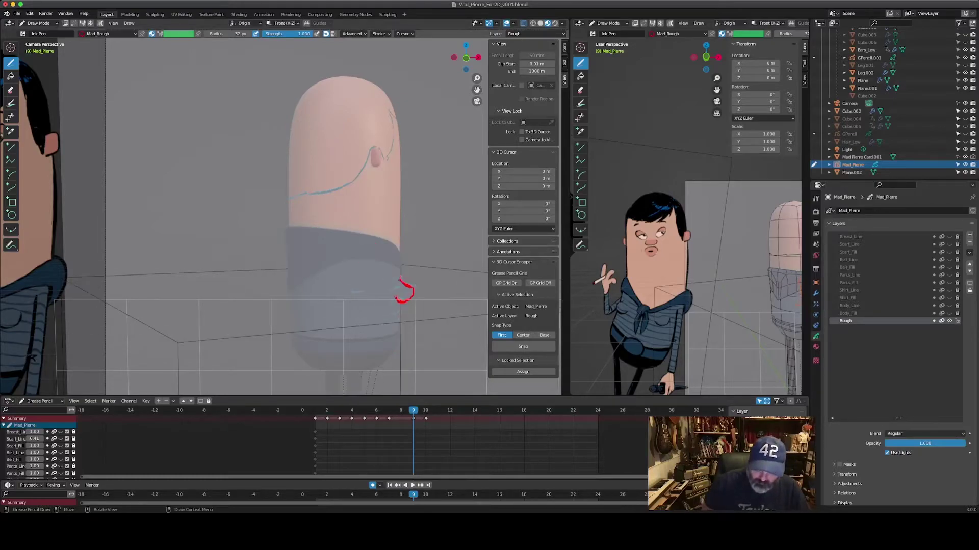
key("Left")
mouse_move(393, 296)
left_mouse_down()
mouse_move(410, 297)
mouse_move(384, 246)
mouse_move(289, 227)
mouse_move(276, 287)
mouse_move(336, 259)
mouse_move(402, 267)
left_mouse_up()
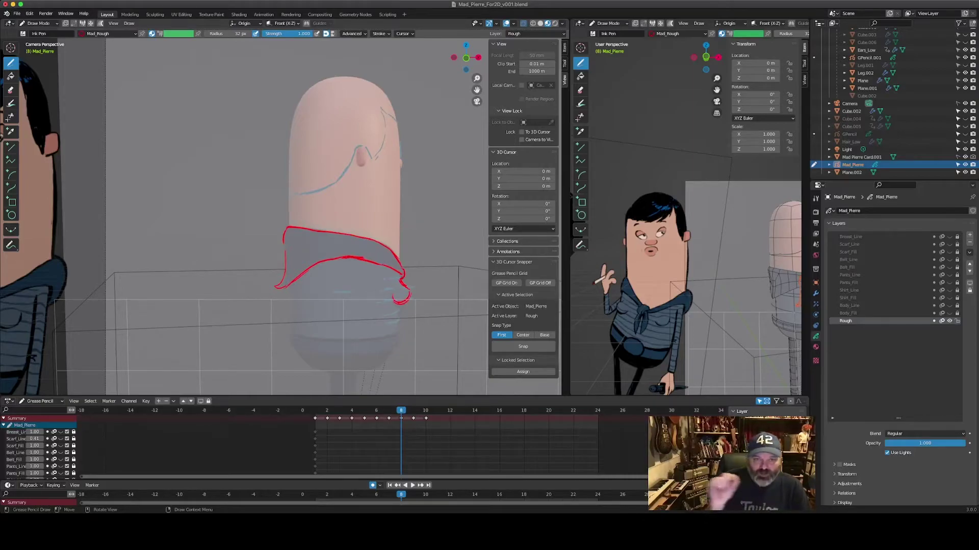
Step: Step back through the drawings to frame 1 and play the turnaround to check the scarf and chest motion
key("Left")
key("Left")
key("Left")
key("Left")
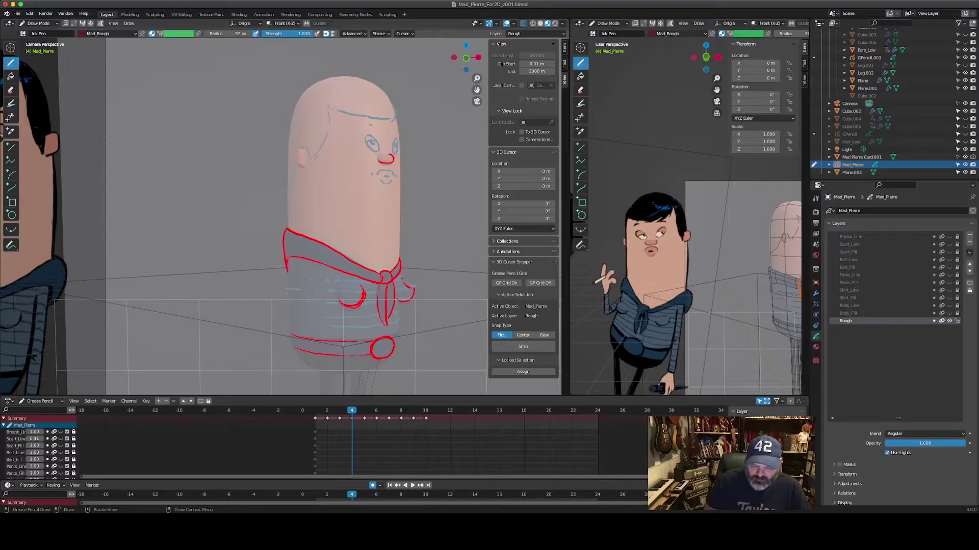
key("Left")
key("Left")
key("Left")
key("Left")
key("Right")
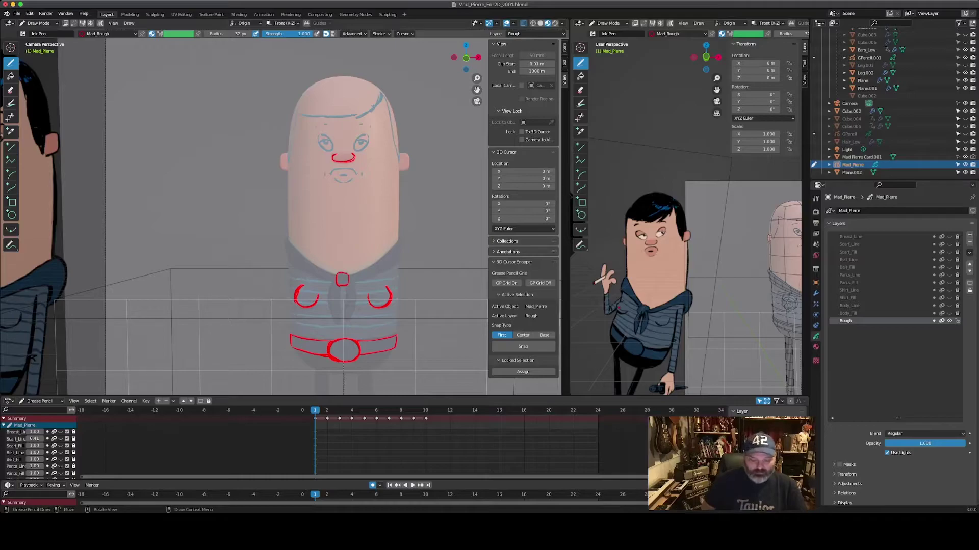
key("space")
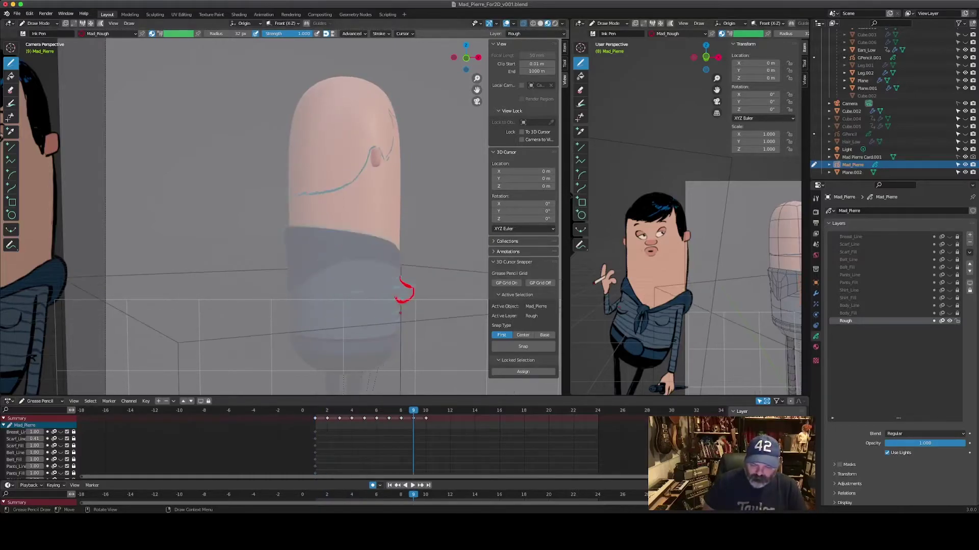
Step: Draw the scarf's upper edge in red across the back of the neck on frame 11
left_click_drag(372, 230, 400, 239)
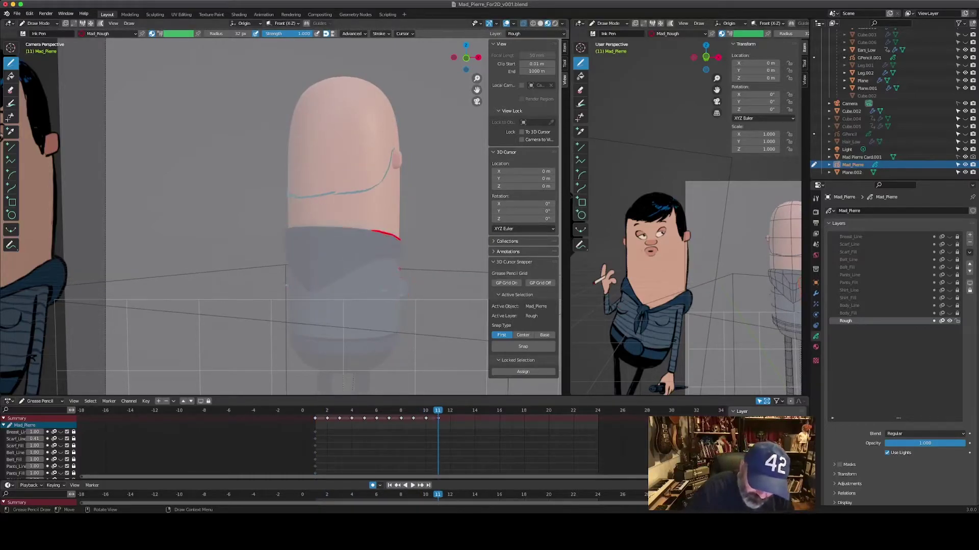
Step: Draw the torso edge, the scarf outline and crease lines below its tip on frame 11, checking them against frame 10
left_click_drag(398, 276, 398, 324)
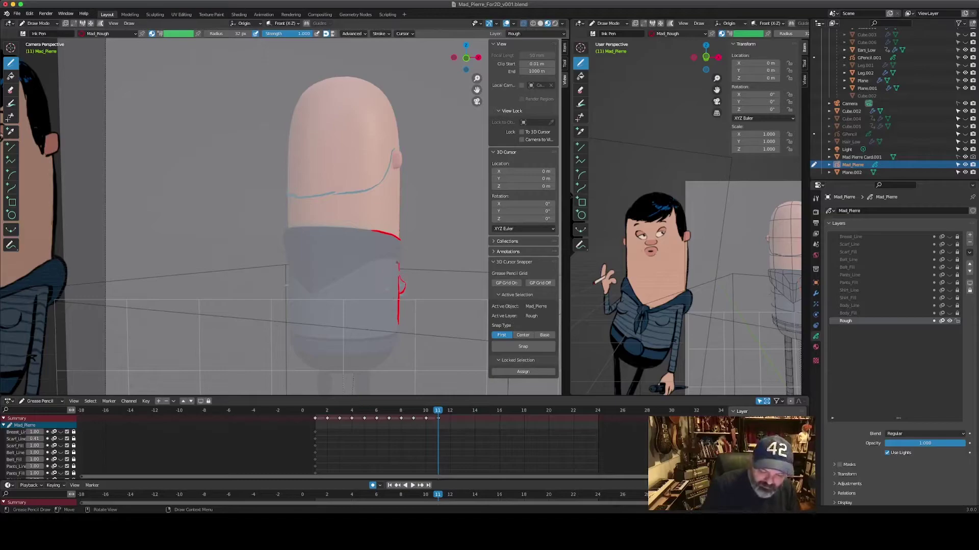
mouse_move(394, 258)
left_mouse_down()
mouse_move(306, 288)
mouse_move(283, 246)
mouse_move(291, 235)
mouse_move(379, 235)
left_mouse_up()
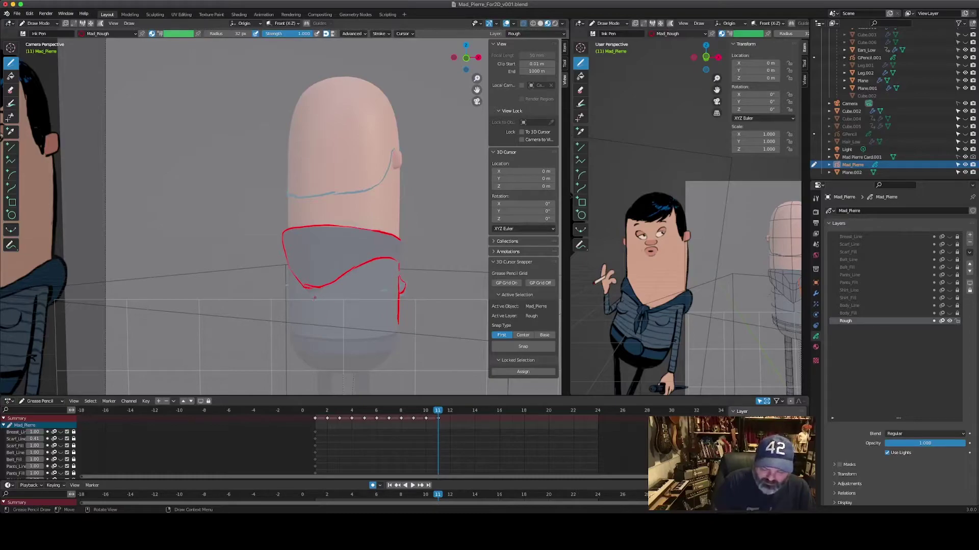
left_click_drag(307, 299, 349, 295)
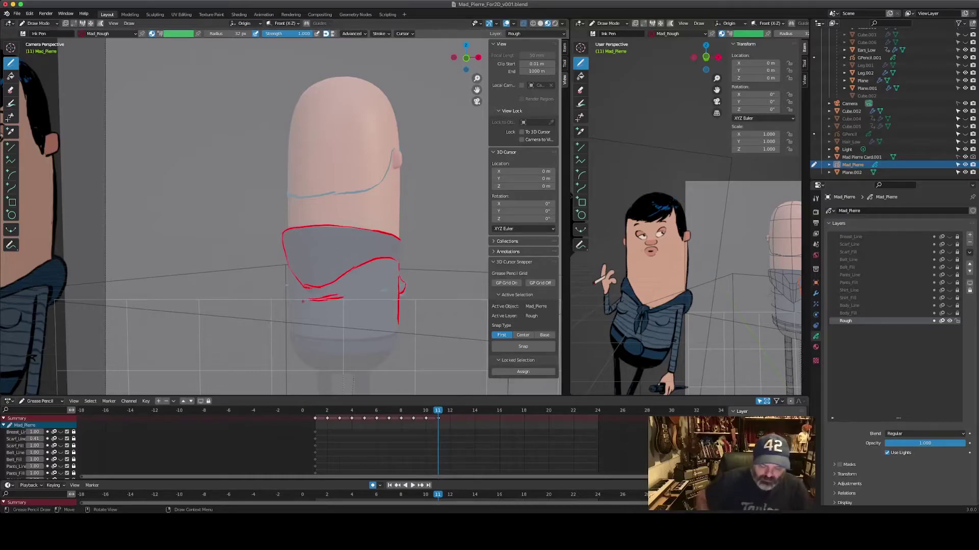
key("Left")
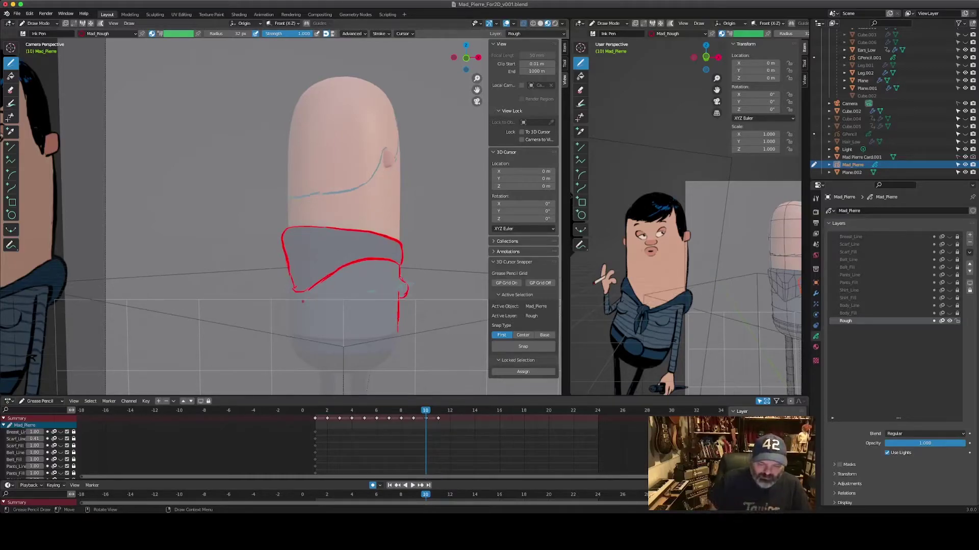
key("Right")
key("Left")
Step: Undo the last stroke and draw the scarf's outline across the back view on frame 9, including its pointed corner
key("ctrl+z")
key("Left")
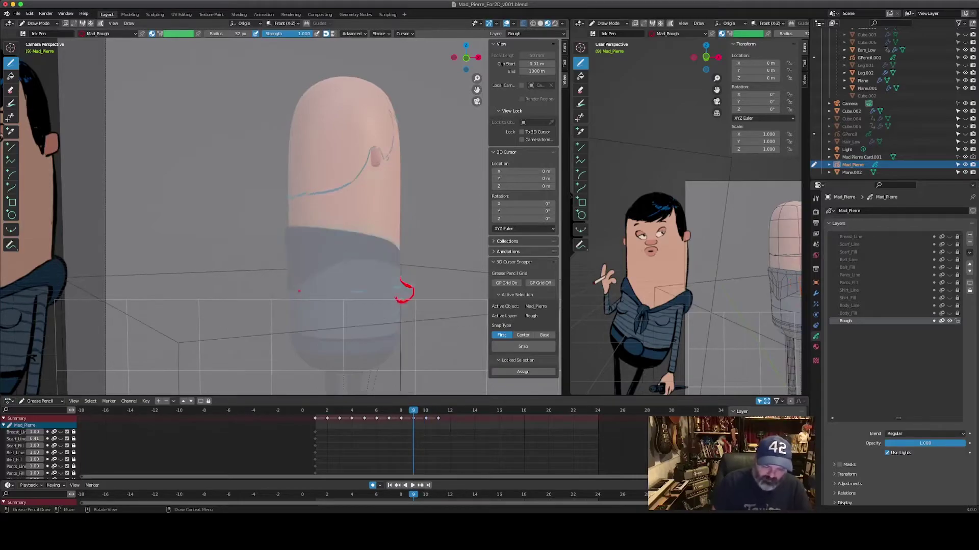
mouse_move(283, 284)
left_mouse_down()
mouse_move(334, 262)
mouse_move(401, 267)
left_mouse_up()
mouse_move(291, 227)
left_mouse_down()
mouse_move(383, 239)
mouse_move(403, 263)
mouse_move(284, 281)
left_mouse_up()
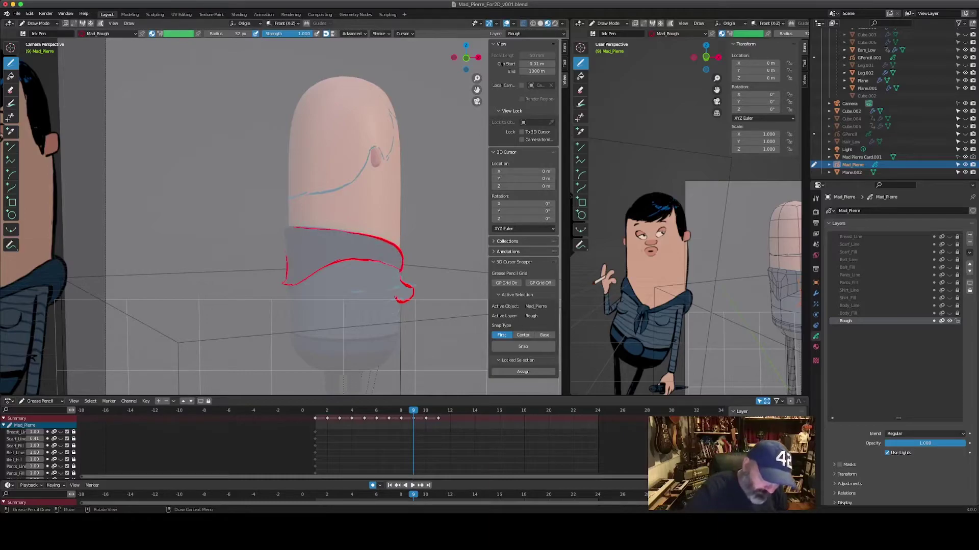
Step: Add short crease lines below the scarf's corner on frames 10, 9 and 8, comparing them with the neighbouring frames
key("Left")
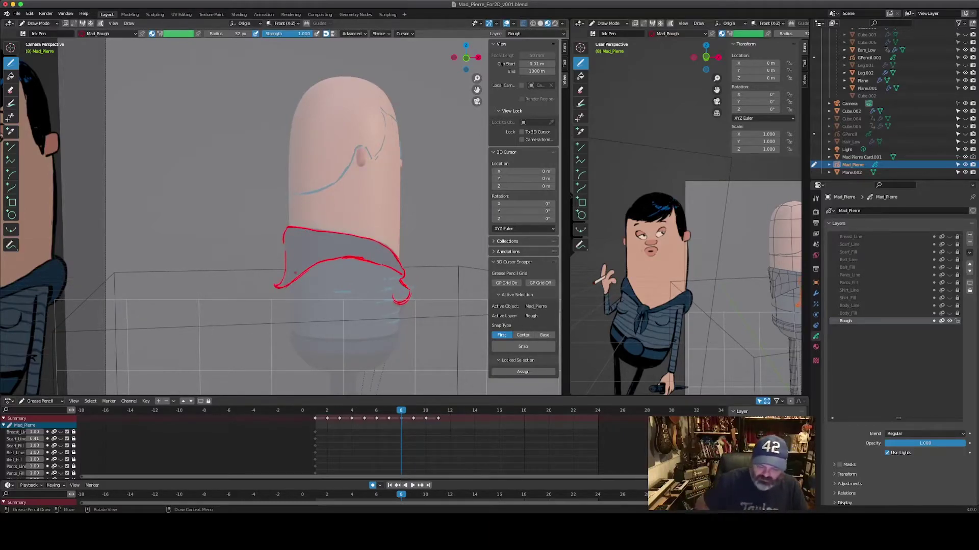
key("Left")
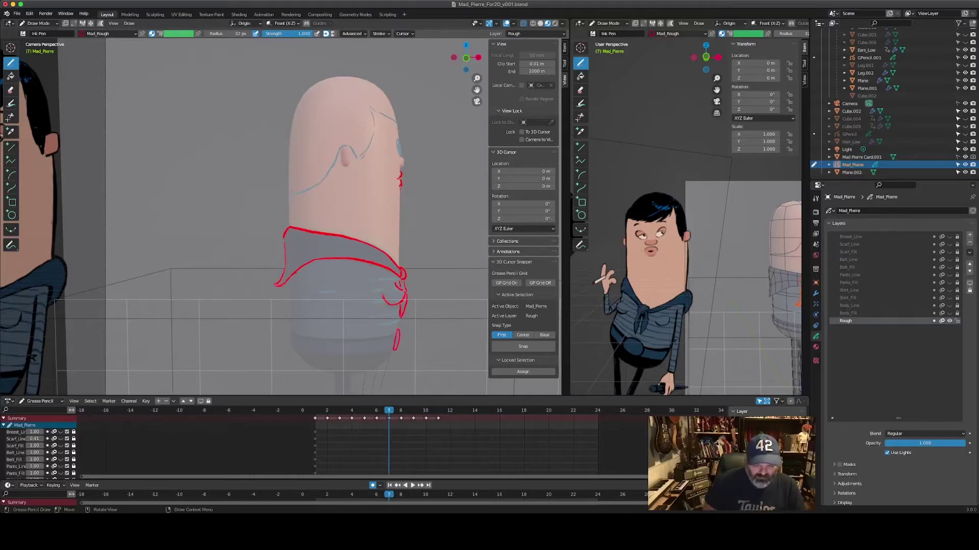
key("Right")
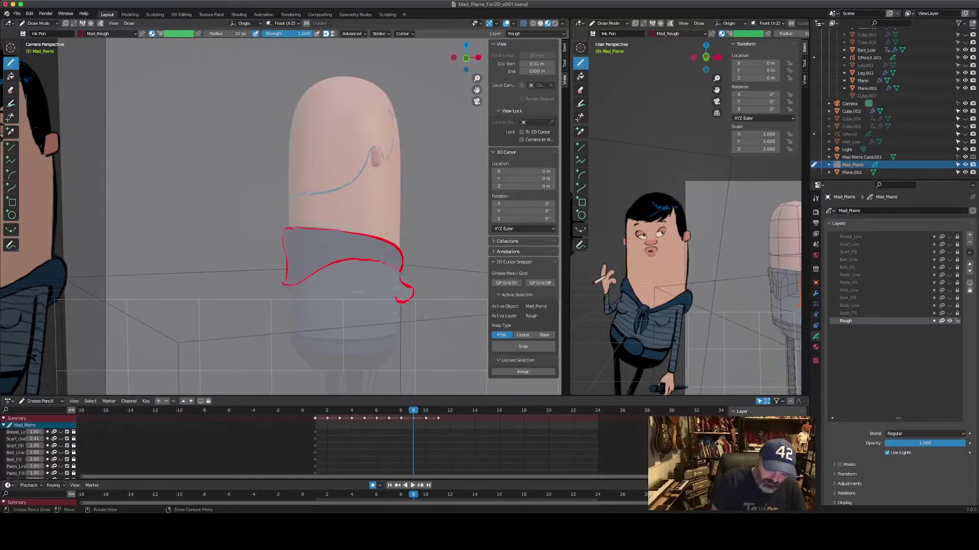
key("Right")
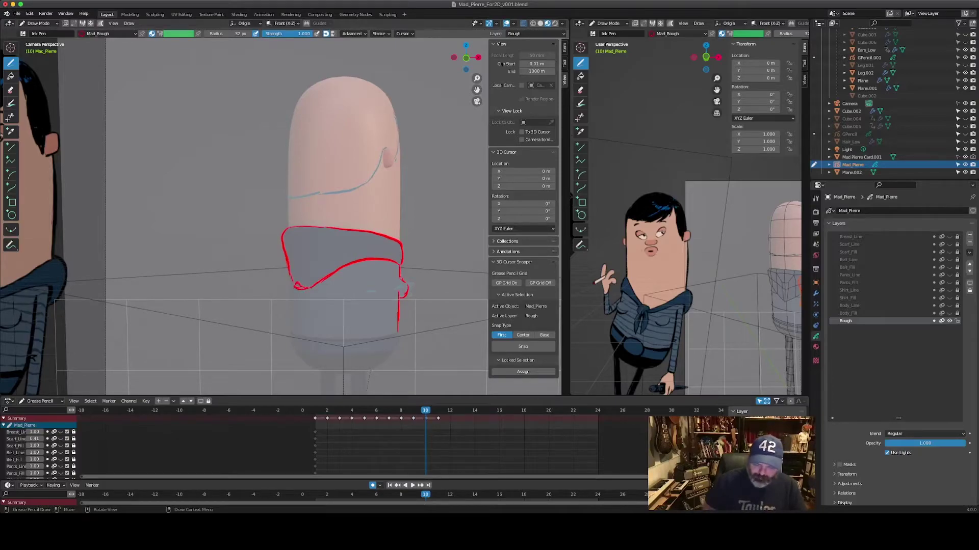
key("Right")
key("Left")
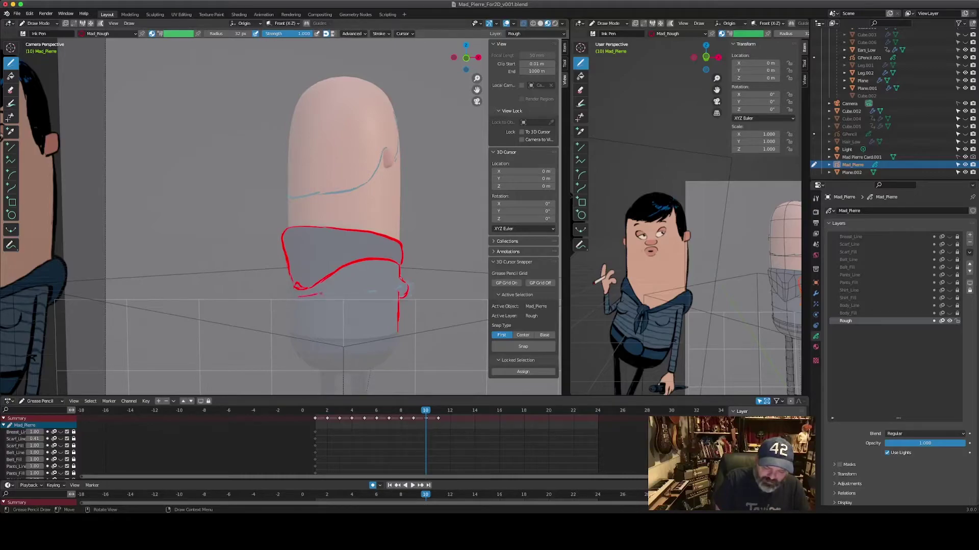
key("Right")
key("Left")
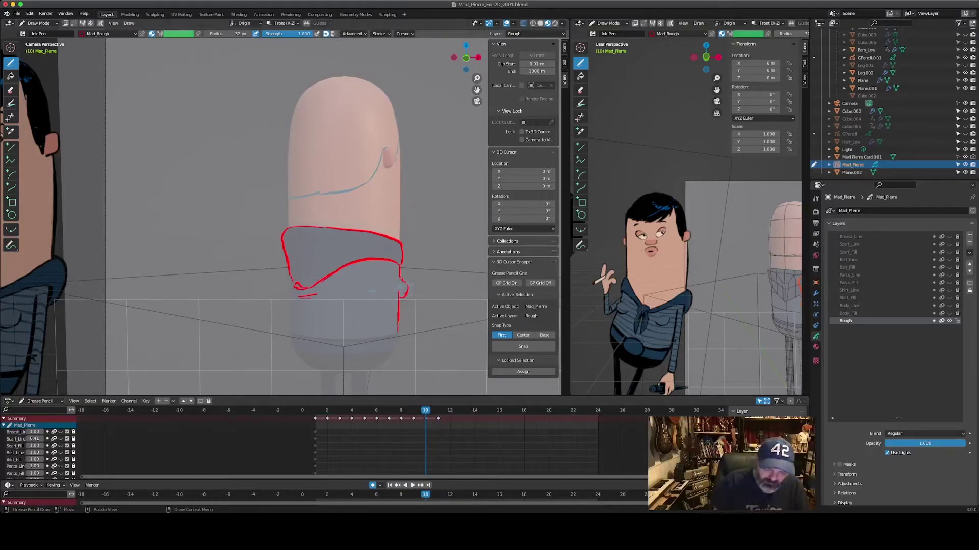
key("Left")
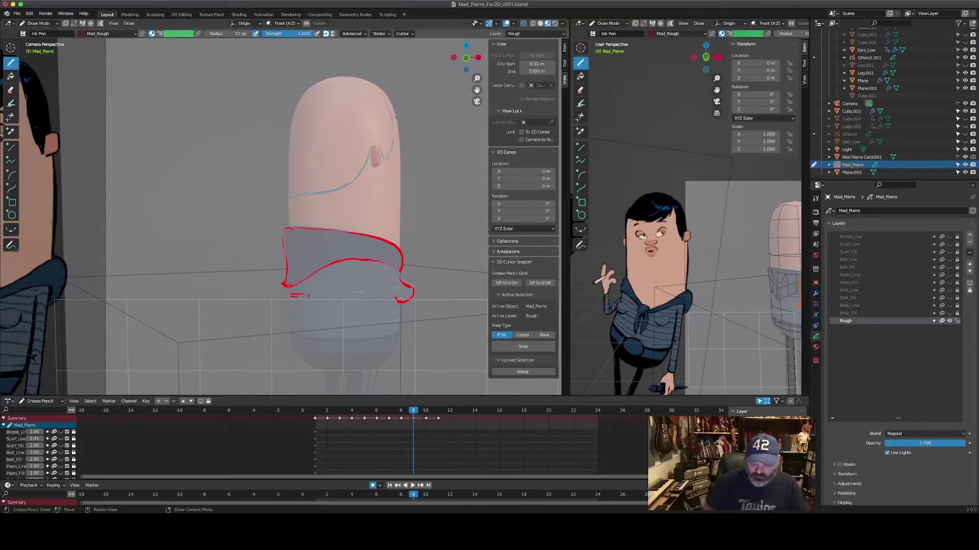
key("Left")
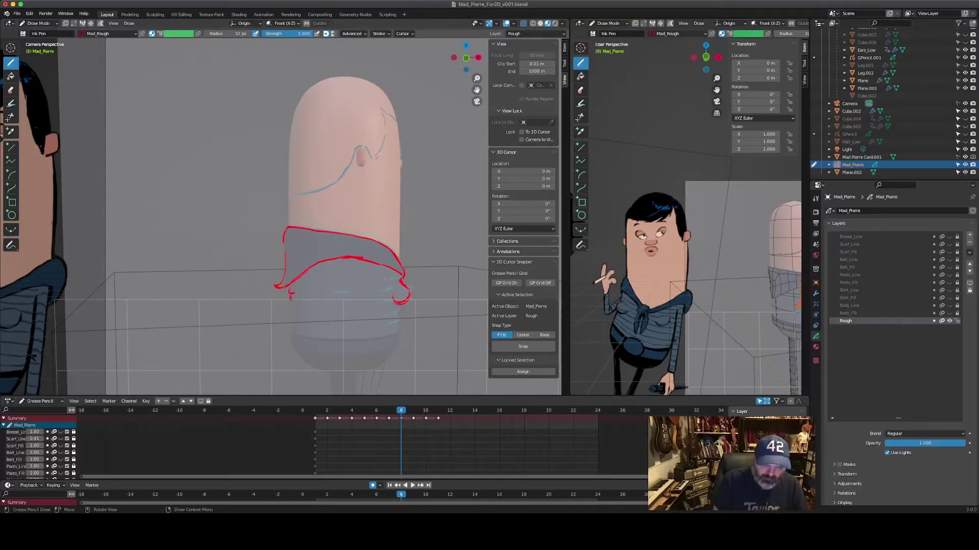
key("Left")
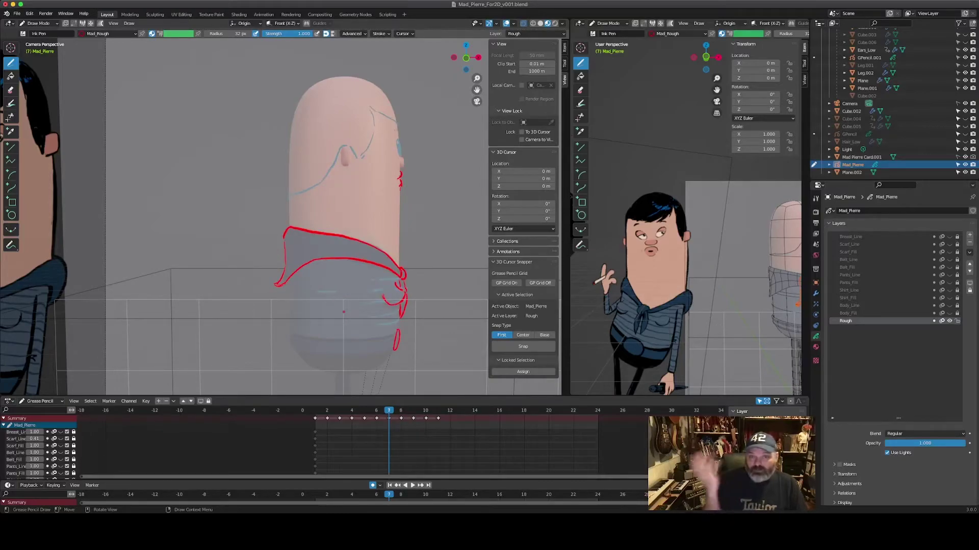
Step: Draw the scarf's outline and the crease below its tip on frame 12, comparing it with frame 11
key("Right")
key("Right")
key("Right")
key("Right")
key("Right")
key("Right")
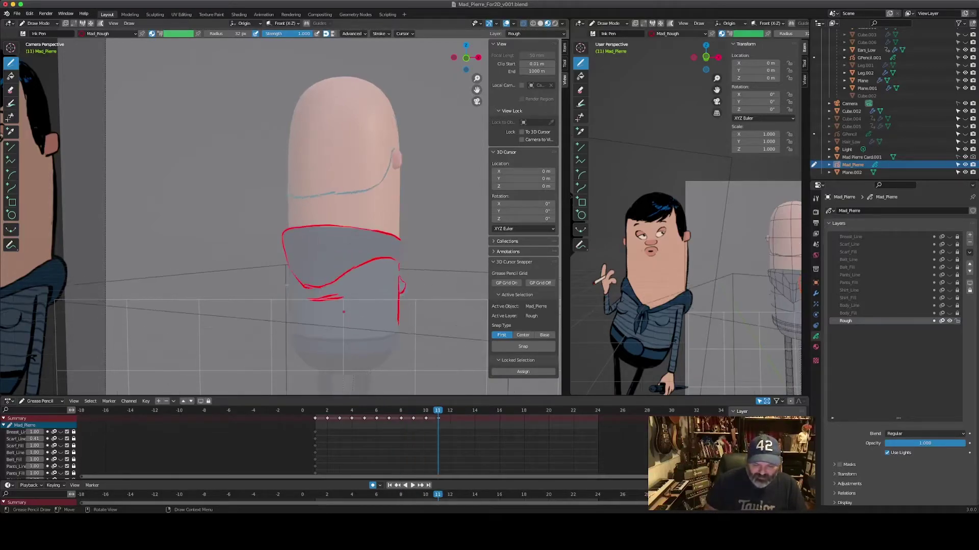
key("Left")
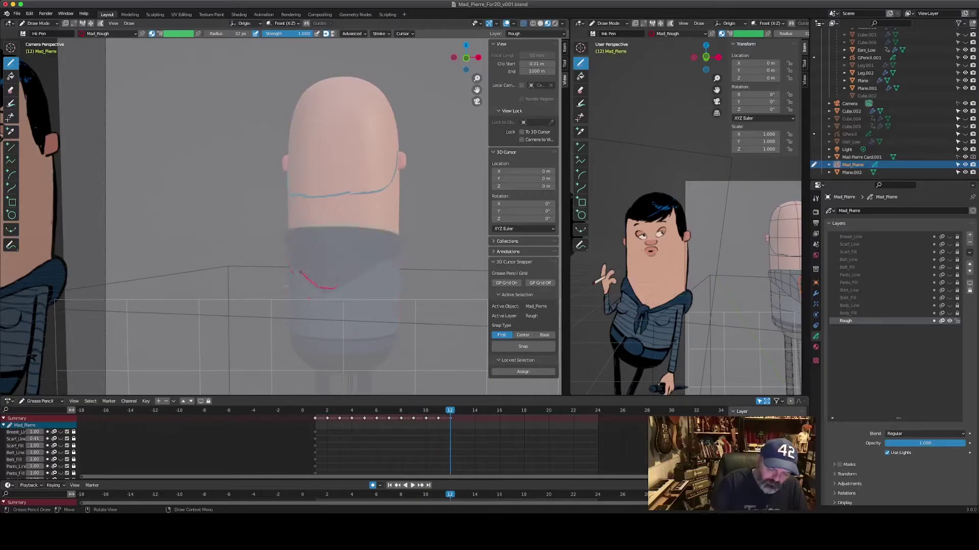
mouse_move(288, 260)
left_mouse_down()
mouse_move(295, 229)
mouse_move(363, 229)
mouse_move(403, 250)
left_mouse_up()
mouse_move(337, 287)
left_mouse_down()
mouse_move(401, 257)
mouse_move(319, 289)
mouse_move(347, 301)
left_mouse_up()
key("Left")
key("Right")
key("Left")
key("Right")
Step: Draw the V-shaped scarf on the back view at frame 13 with creases below its tip, and play the turnaround
key("Right")
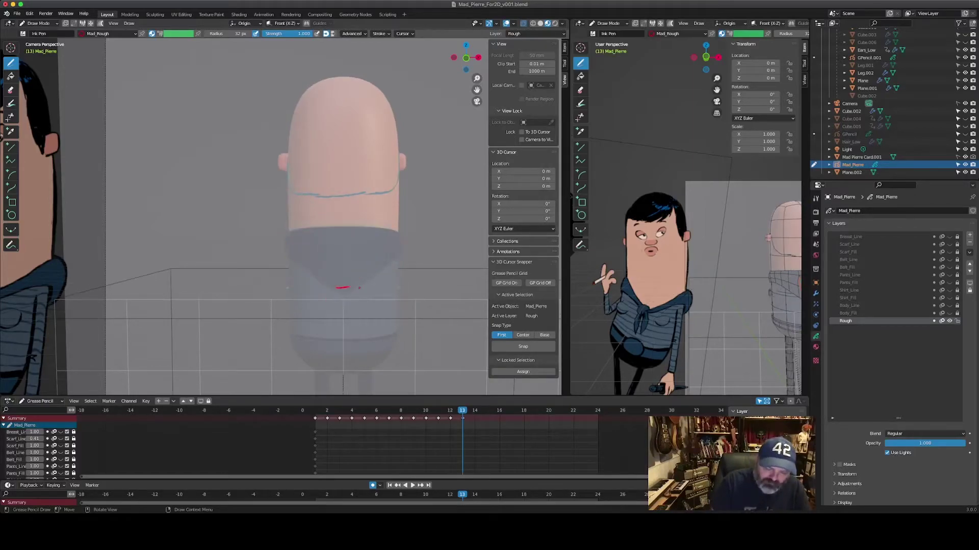
left_click_drag(334, 287, 317, 275)
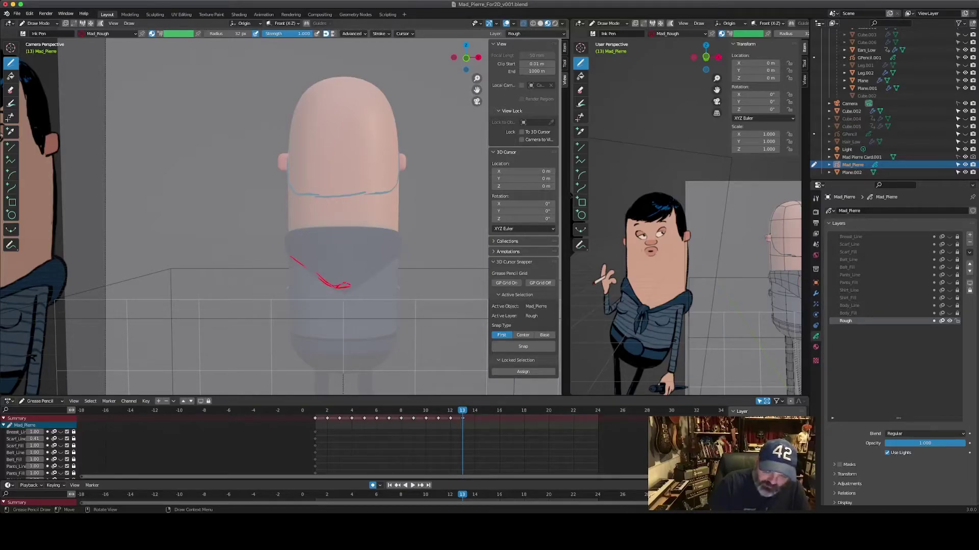
left_click_drag(373, 275, 397, 259)
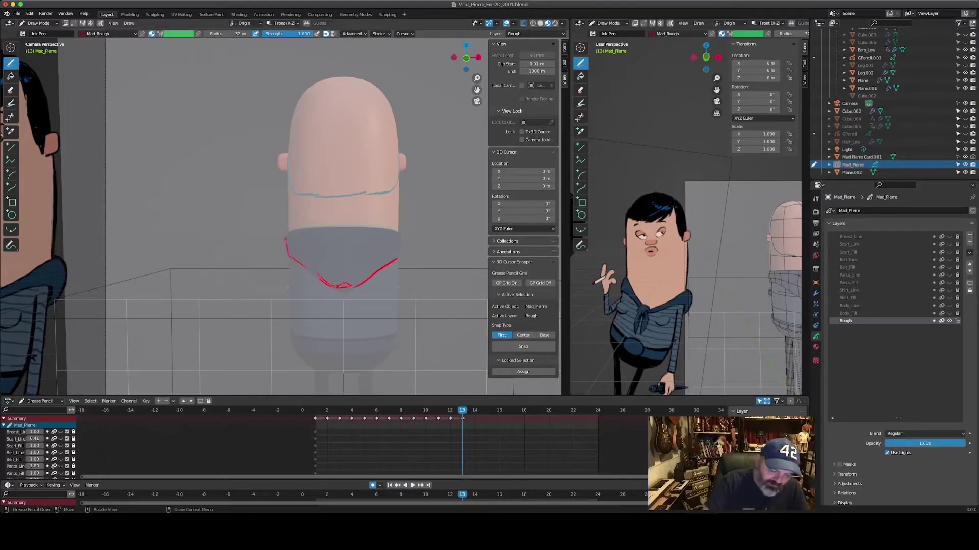
left_click_drag(399, 250, 402, 235)
mouse_move(287, 252)
left_mouse_down()
mouse_move(284, 238)
mouse_move(345, 226)
mouse_move(403, 235)
left_mouse_up()
left_click_drag(332, 299, 364, 296)
key("ctrl+z")
left_click_drag(338, 303, 366, 302)
key("space")
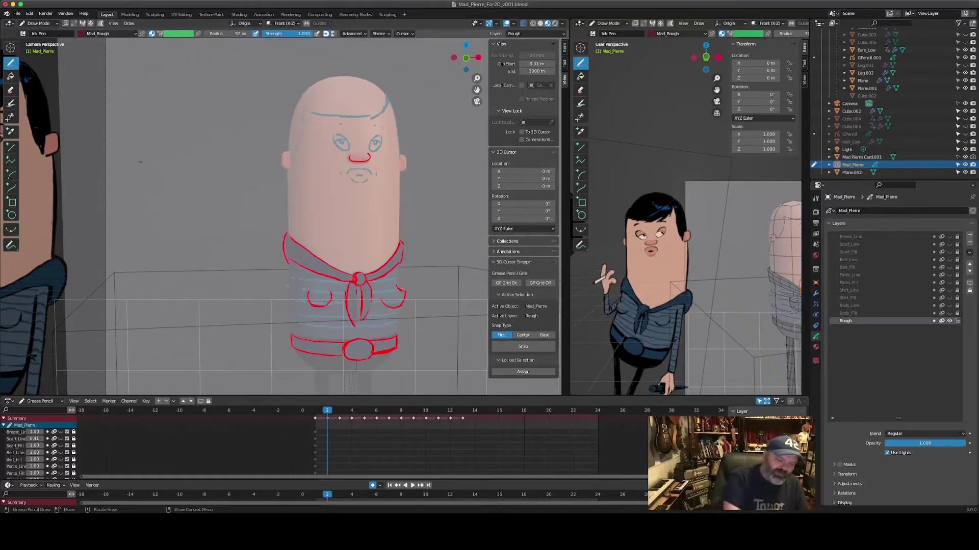
Step: Sketch a rectangular storyboard panel beside the head on frame 2, containing a paned window, a wall edge and floor lines
left_click_drag(124, 129, 129, 207)
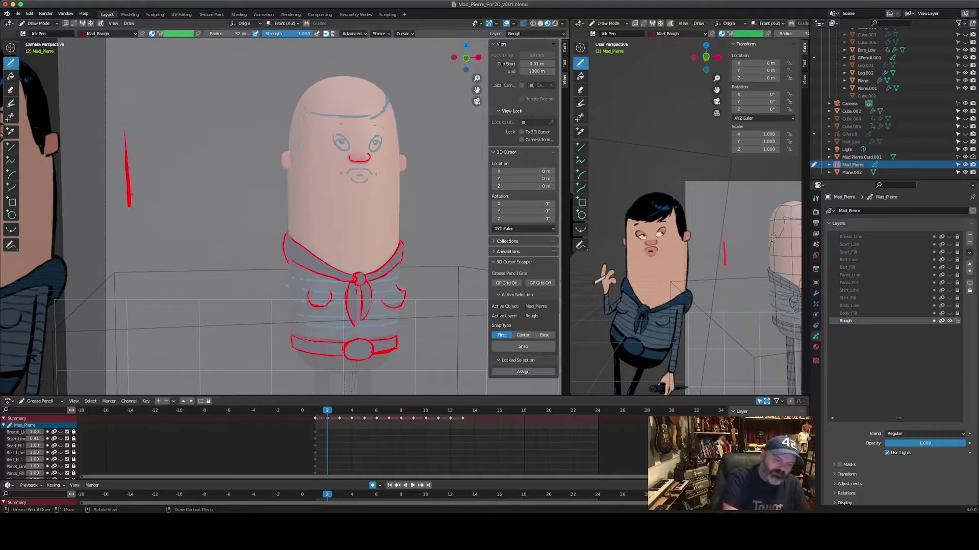
mouse_move(128, 130)
left_mouse_down()
mouse_move(262, 134)
mouse_move(262, 194)
left_mouse_up()
left_click_drag(128, 208, 264, 207)
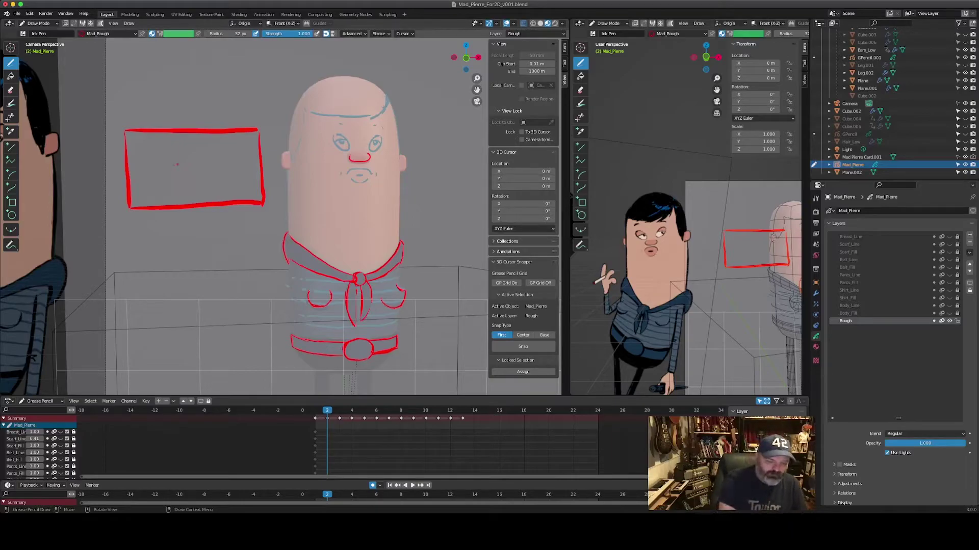
mouse_move(174, 153)
left_mouse_down()
mouse_move(174, 179)
mouse_move(192, 149)
mouse_move(193, 178)
mouse_move(175, 180)
mouse_move(194, 175)
mouse_move(174, 188)
left_mouse_up()
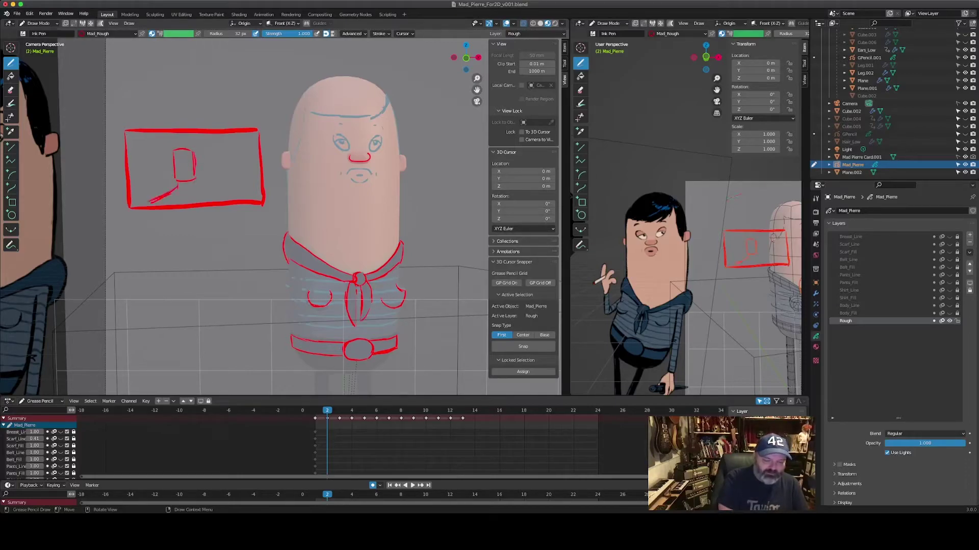
mouse_move(213, 140)
left_mouse_down()
mouse_move(216, 178)
mouse_move(226, 182)
mouse_move(180, 203)
left_mouse_up()
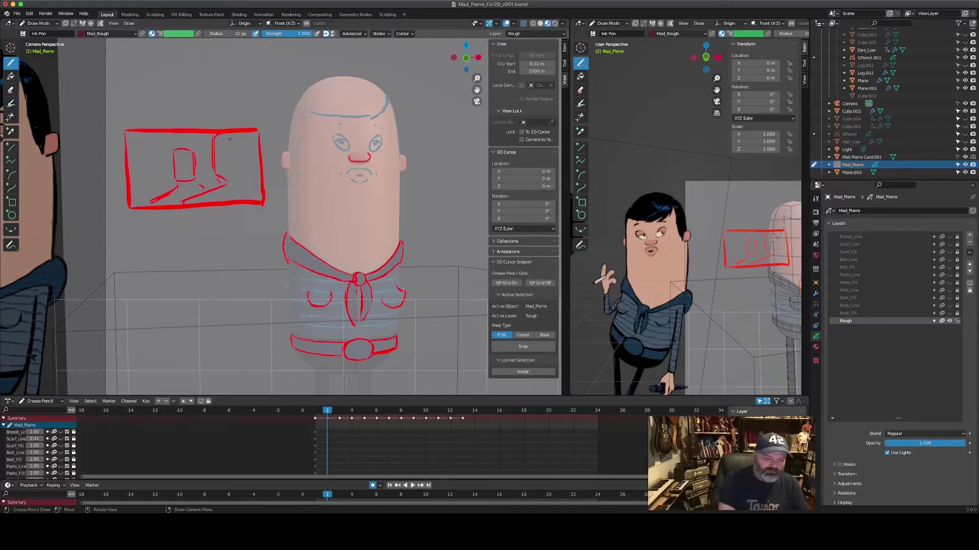
left_click_drag(187, 155, 188, 181)
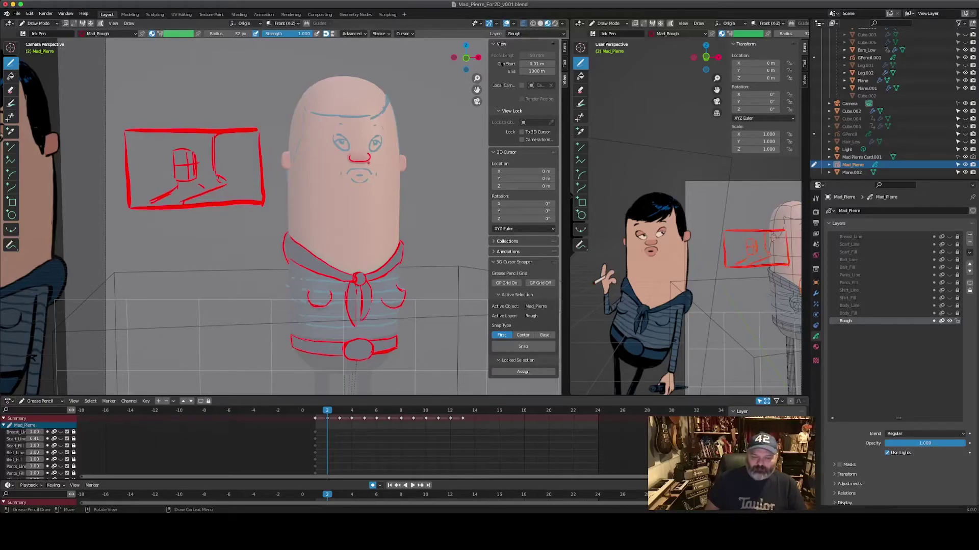
key("Left")
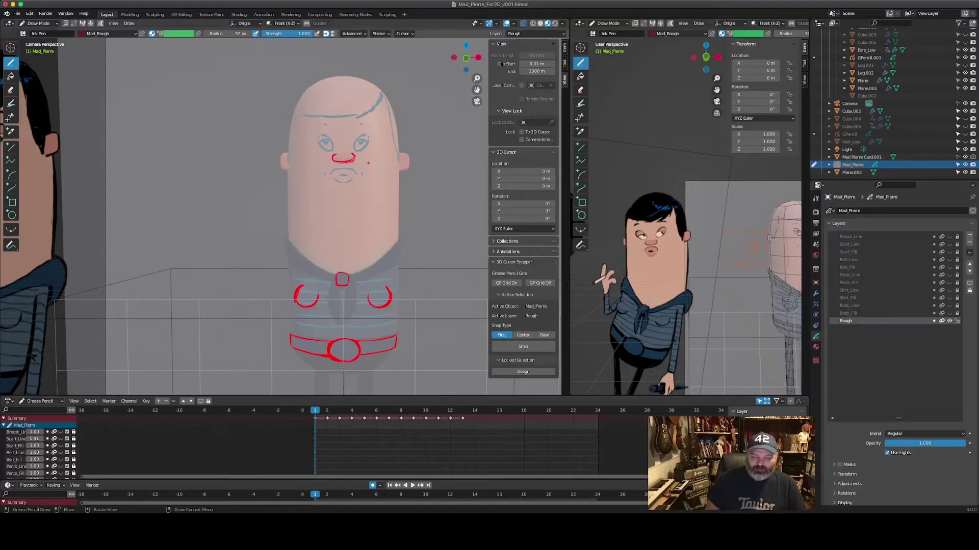
key("Right")
key("Right")
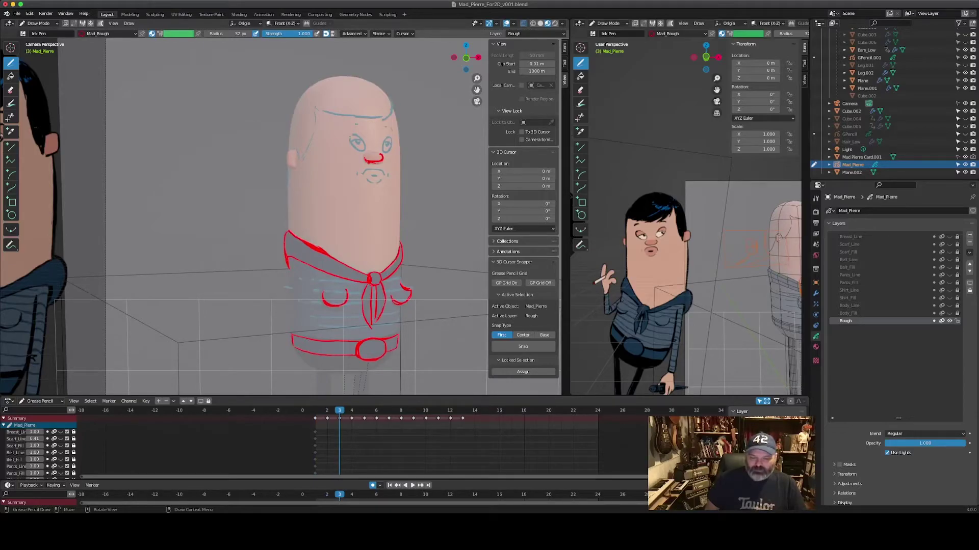
key("Left")
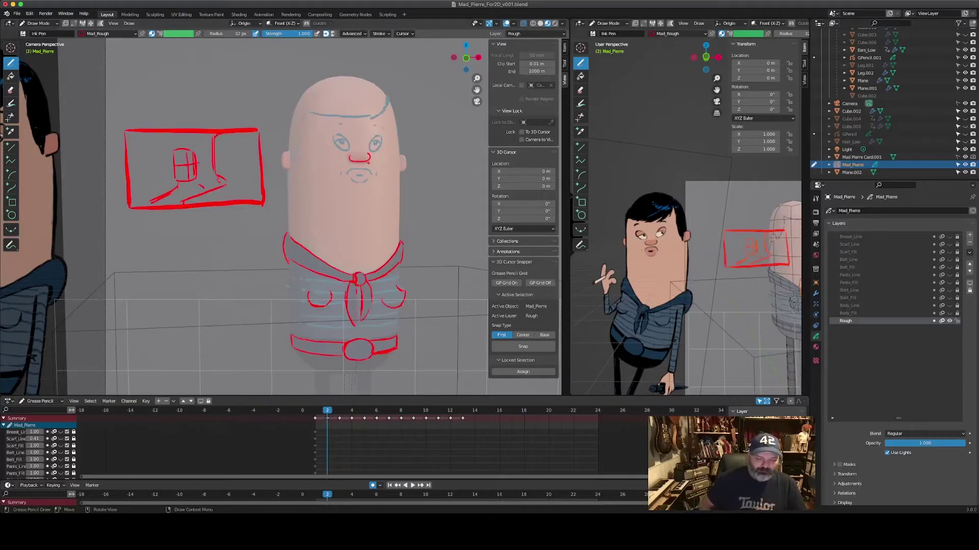
Step: Sketch a second storyboard panel below the first on frame 2, with a wall edge, an arched opening and floor lines
left_click_drag(130, 218, 267, 214)
mouse_move(128, 220)
left_mouse_down()
mouse_move(131, 309)
mouse_move(265, 294)
left_mouse_up()
left_click_drag(268, 215, 271, 298)
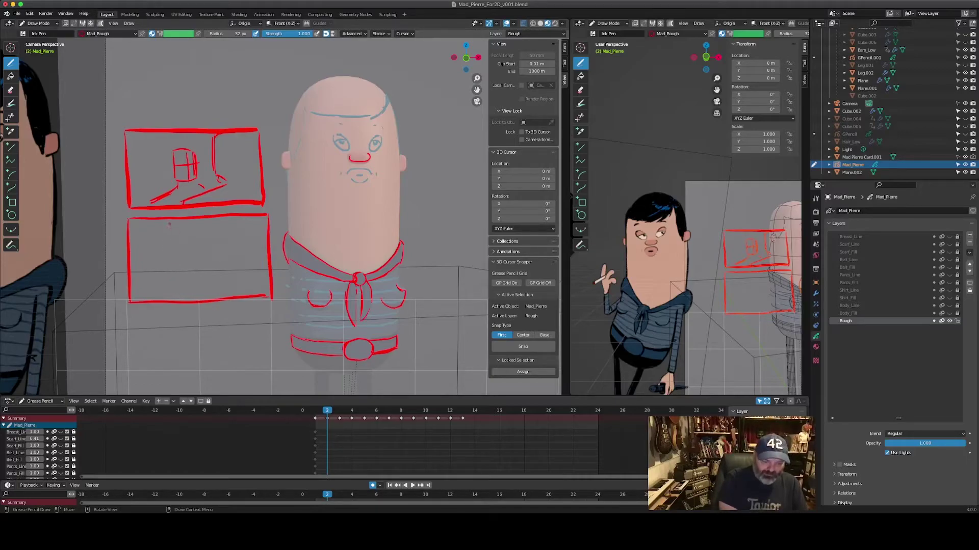
left_click_drag(172, 252, 170, 275)
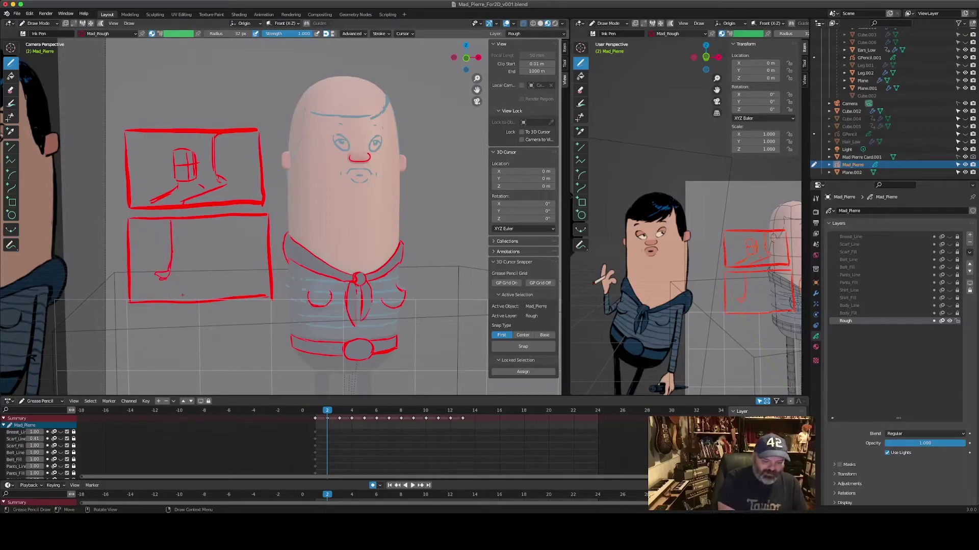
mouse_move(164, 277)
left_mouse_down()
mouse_move(201, 289)
mouse_move(218, 237)
mouse_move(239, 268)
mouse_move(218, 252)
mouse_move(240, 264)
mouse_move(232, 232)
mouse_move(222, 269)
left_mouse_up()
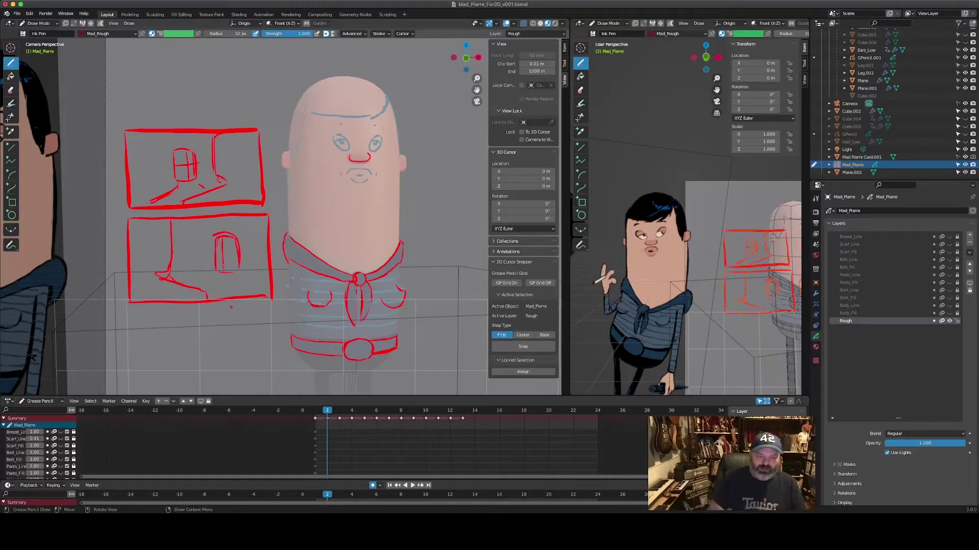
left_click_drag(220, 253, 221, 274)
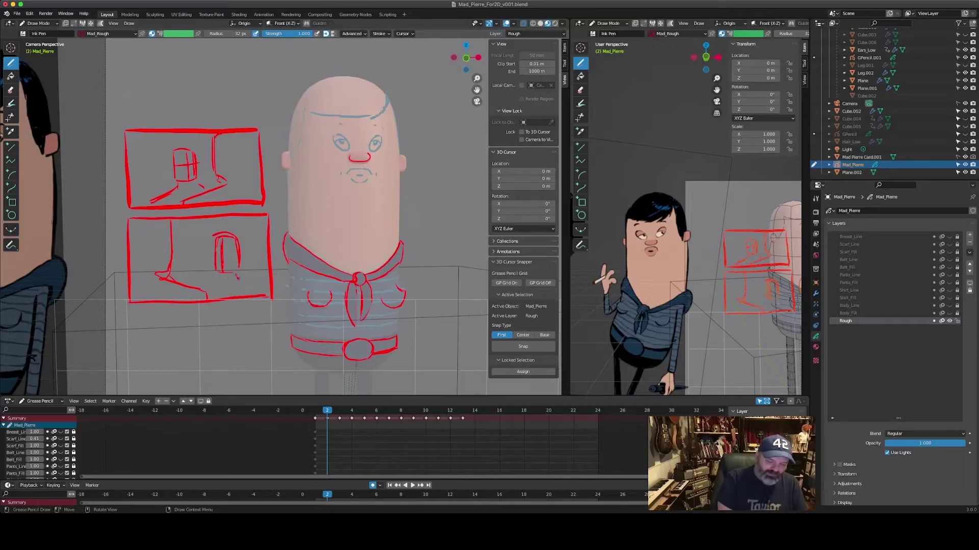
left_click_drag(221, 277, 202, 289)
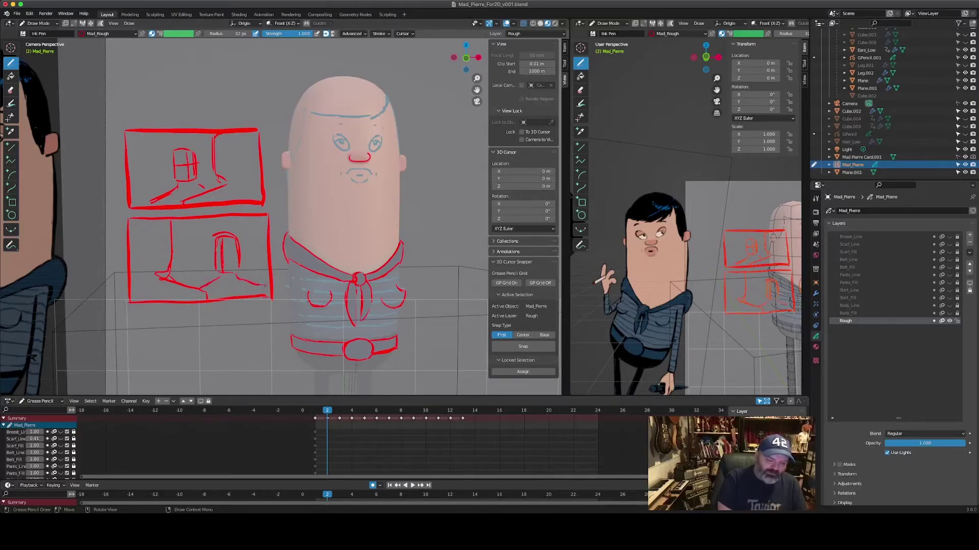
key("Right")
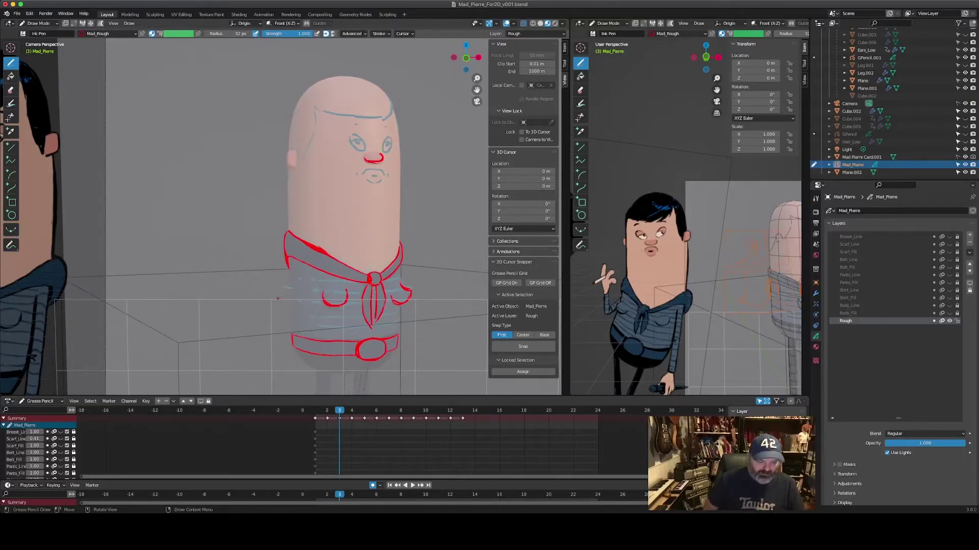
Step: Draw the scarf's outline on frame 14, with its pointed tip slightly off-centre on the character's back
key("Left")
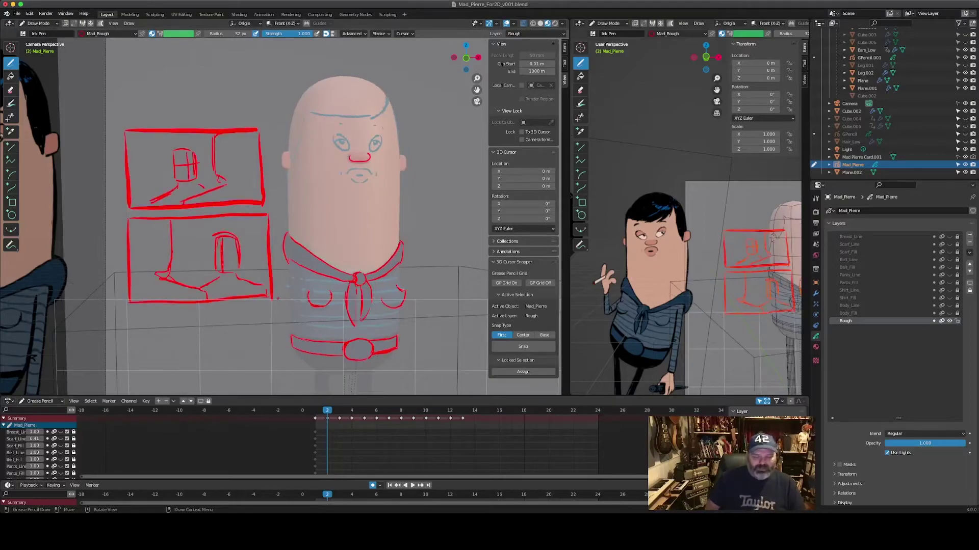
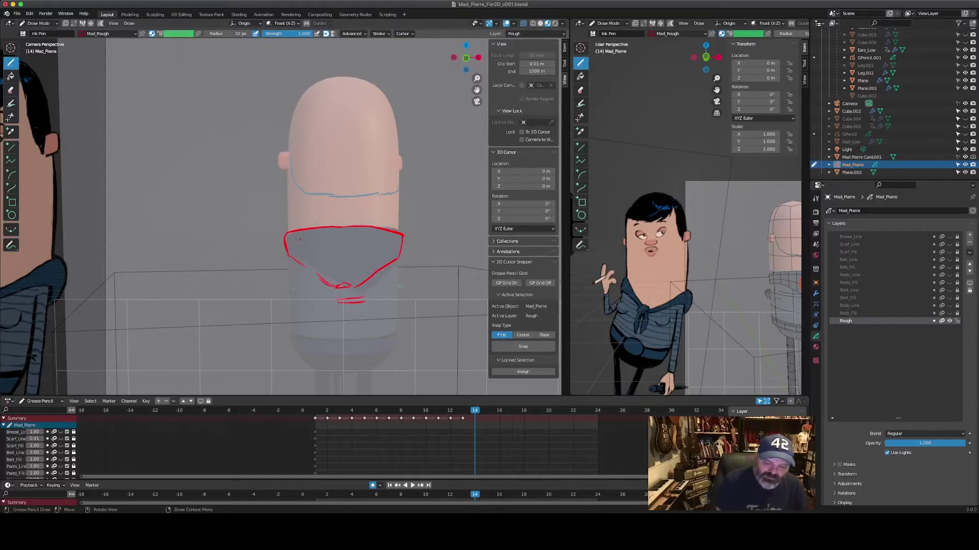
left_click_drag(284, 238, 317, 236)
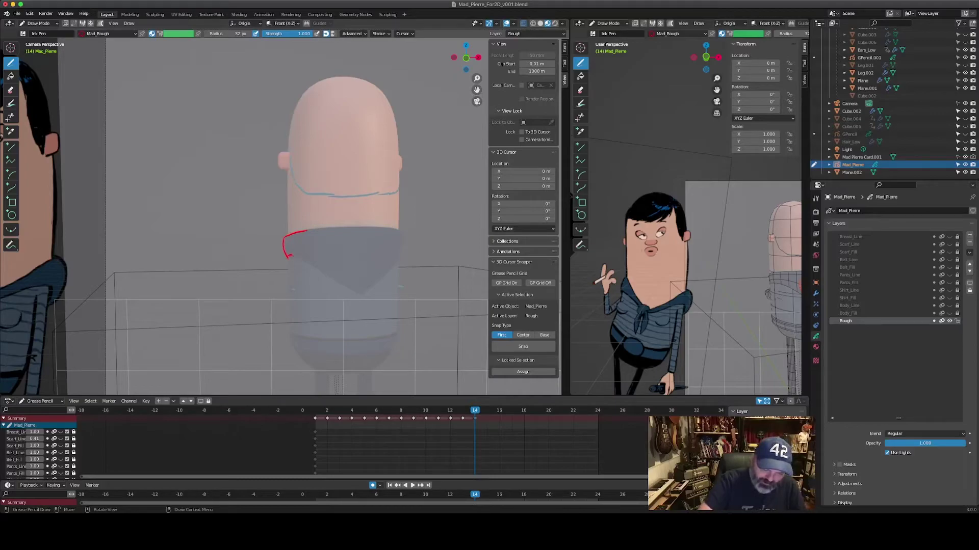
left_click_drag(311, 264, 366, 289)
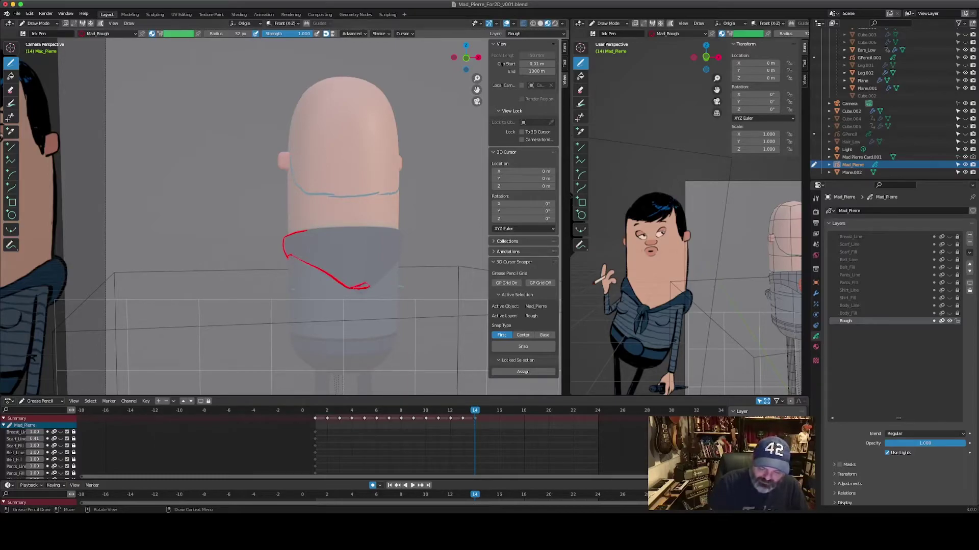
left_click_drag(367, 287, 399, 259)
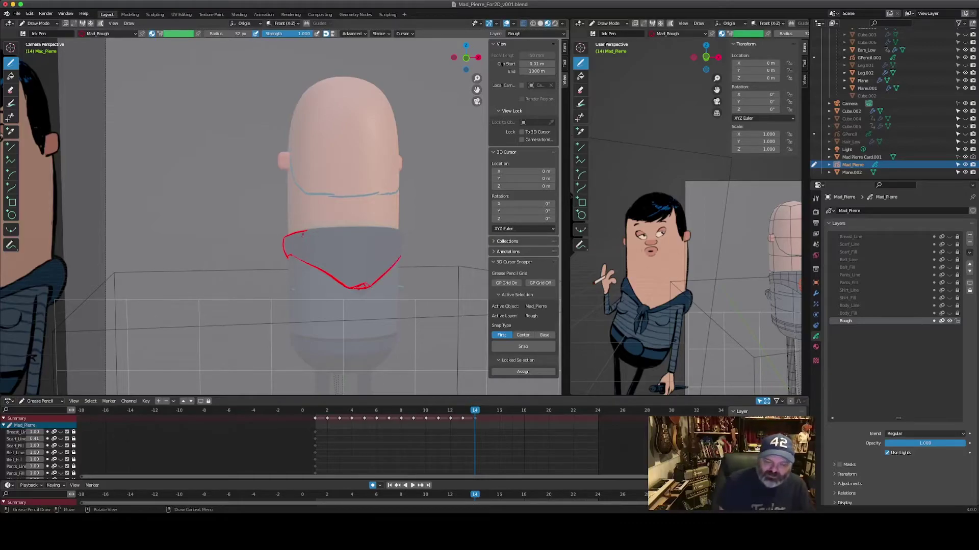
mouse_move(308, 230)
left_mouse_down()
mouse_move(382, 228)
mouse_move(391, 228)
left_mouse_up()
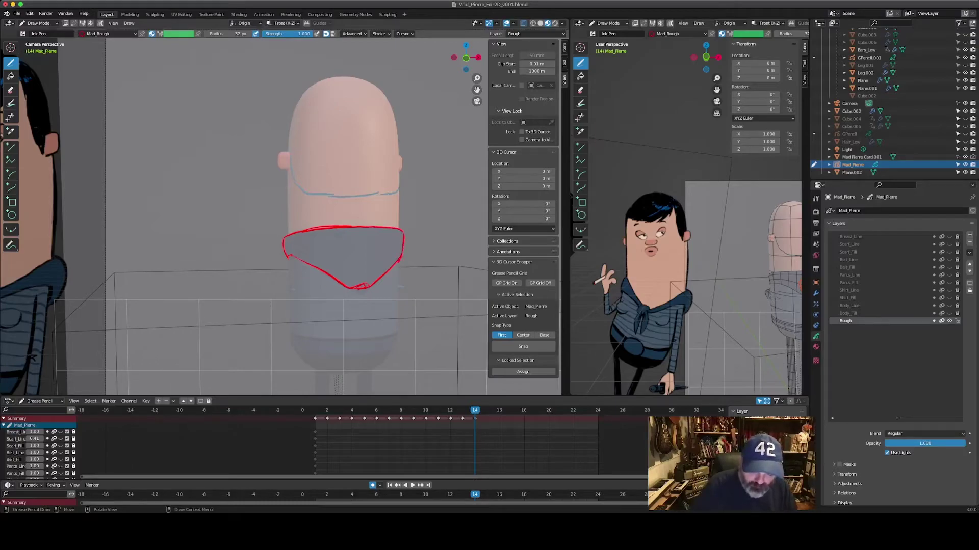
Step: Compare frame 14 with the preceding frames and redraw the short creases just below the scarf's tip
key("Left")
key("Right")
key("Left")
key("Right")
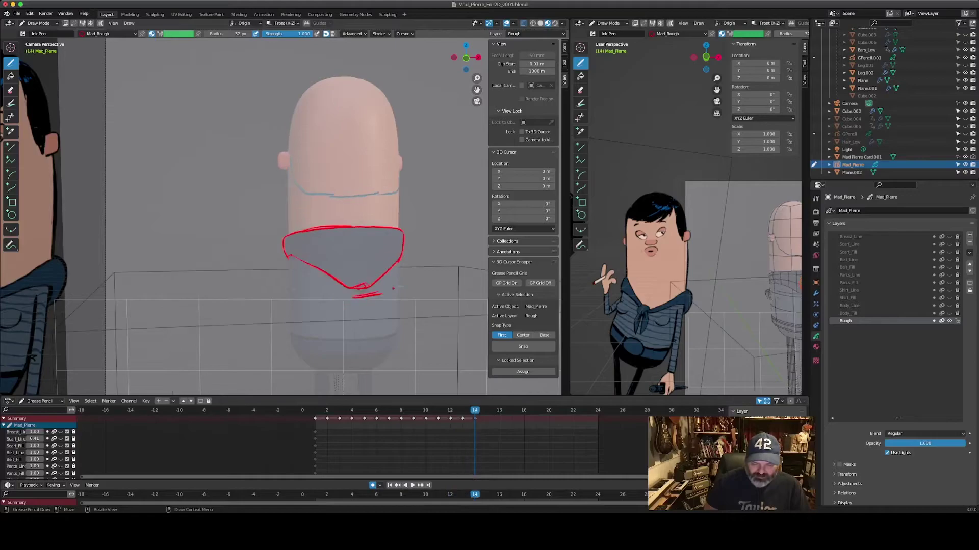
key("Left")
key("Left")
key("Right")
key("Right")
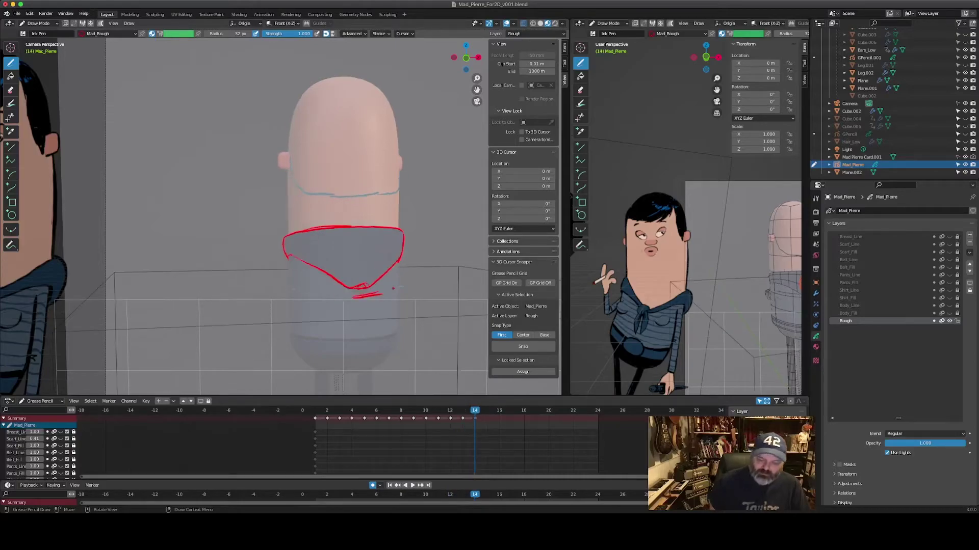
key("ctrl+z")
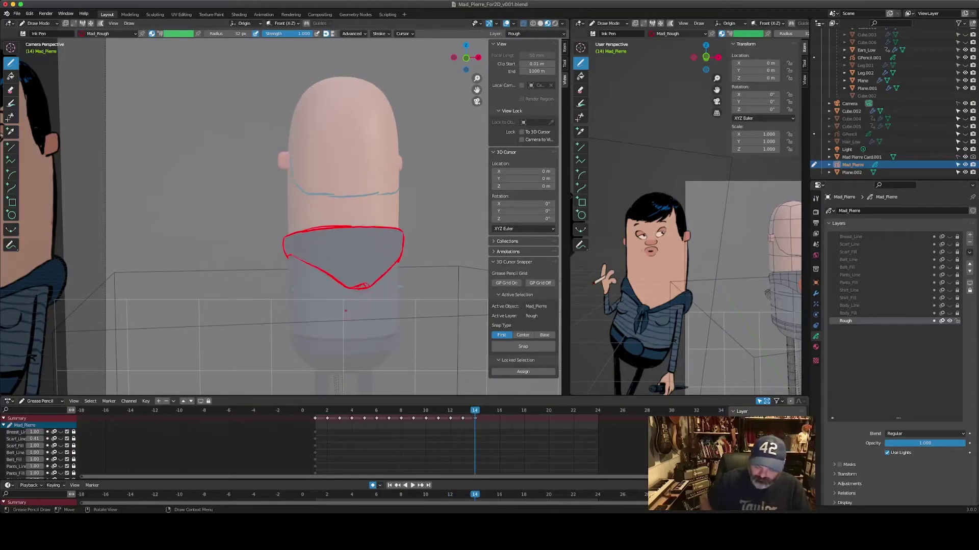
key("ctrl+shift+z")
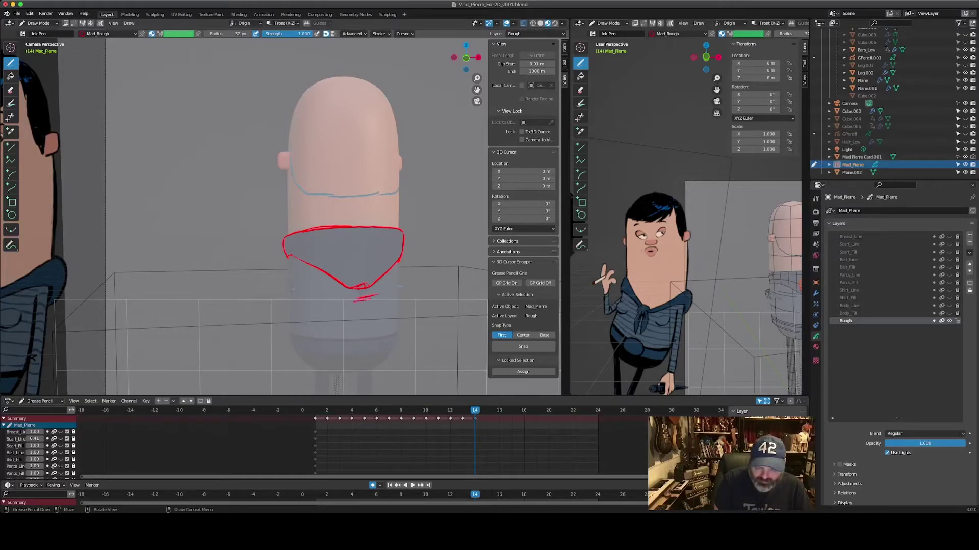
left_click_drag(351, 302, 372, 300)
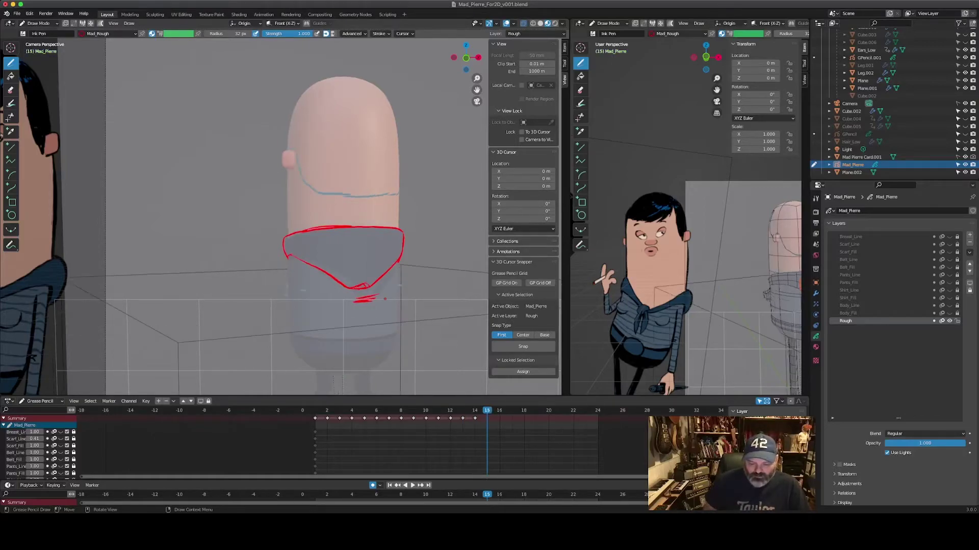
Step: Draw the scarf's outline on frame 15 with its tip turned further toward the torso's edge, and add creases below it
key("Right")
left_click_drag(383, 286, 404, 229)
mouse_move(286, 244)
left_mouse_down()
mouse_move(287, 264)
mouse_move(374, 288)
mouse_move(336, 230)
mouse_move(403, 230)
mouse_move(317, 232)
mouse_move(281, 247)
left_mouse_up()
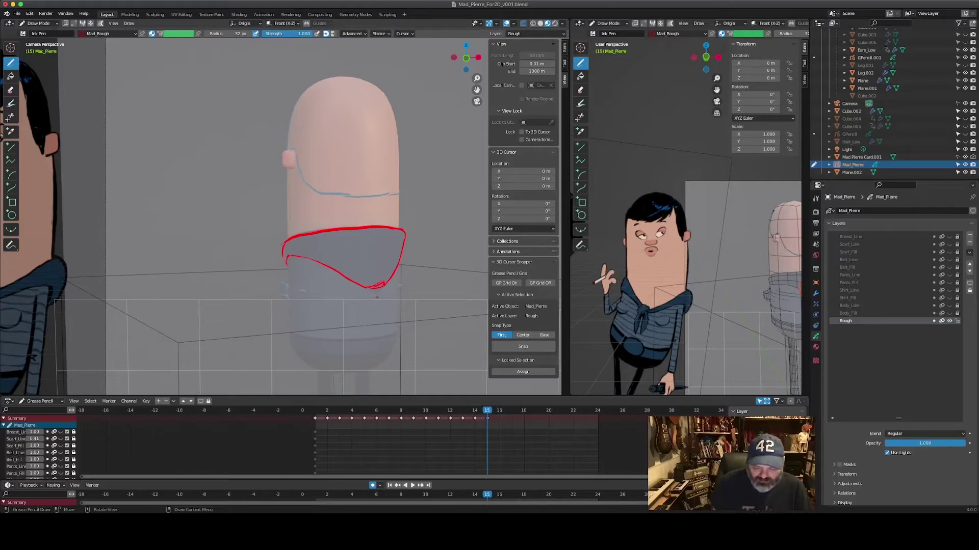
left_click_drag(370, 295, 390, 295)
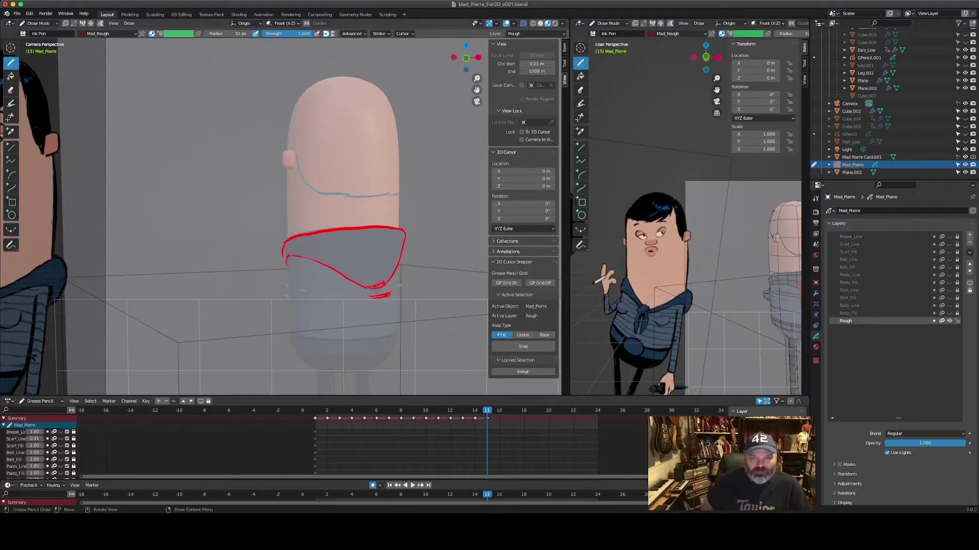
Step: Draw the scarf's outline on frame 16, with curved upper and lower edges and the tip near the torso's edge
key("Right")
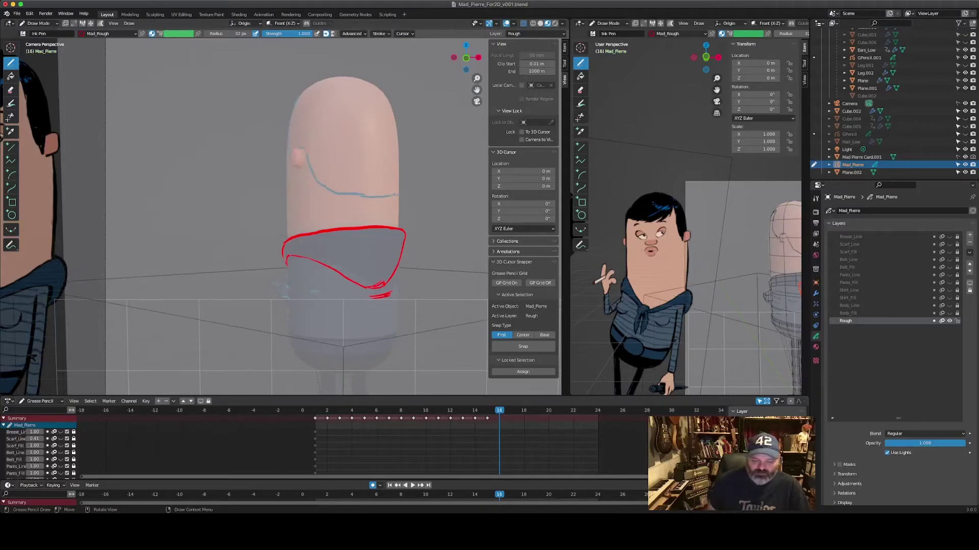
left_click_drag(383, 288, 394, 285)
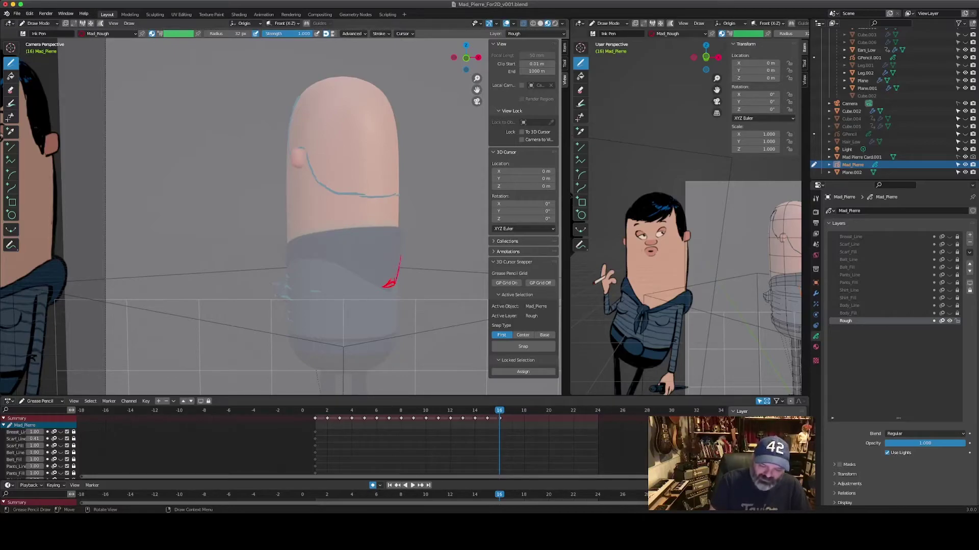
left_click_drag(403, 239, 403, 228)
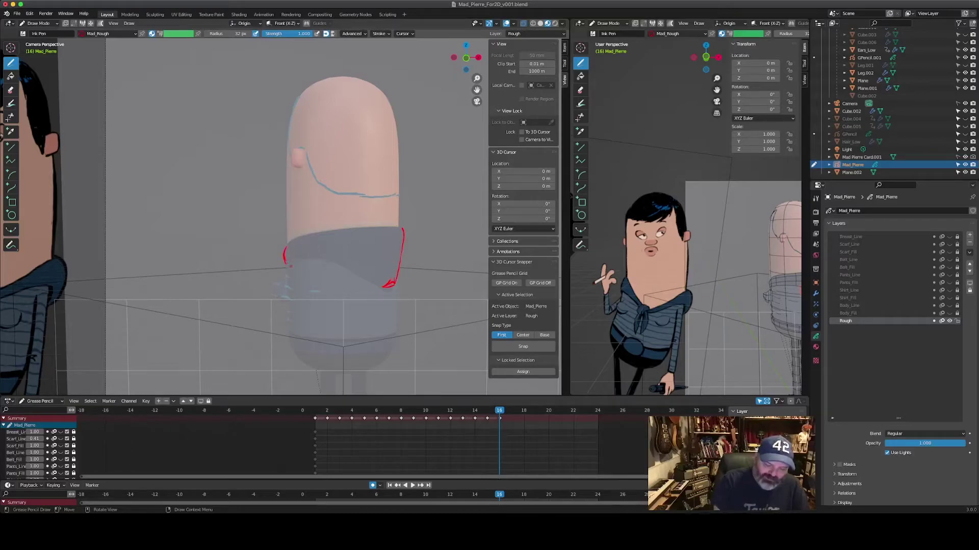
mouse_move(284, 263)
left_mouse_down()
mouse_move(337, 263)
mouse_move(381, 283)
left_mouse_up()
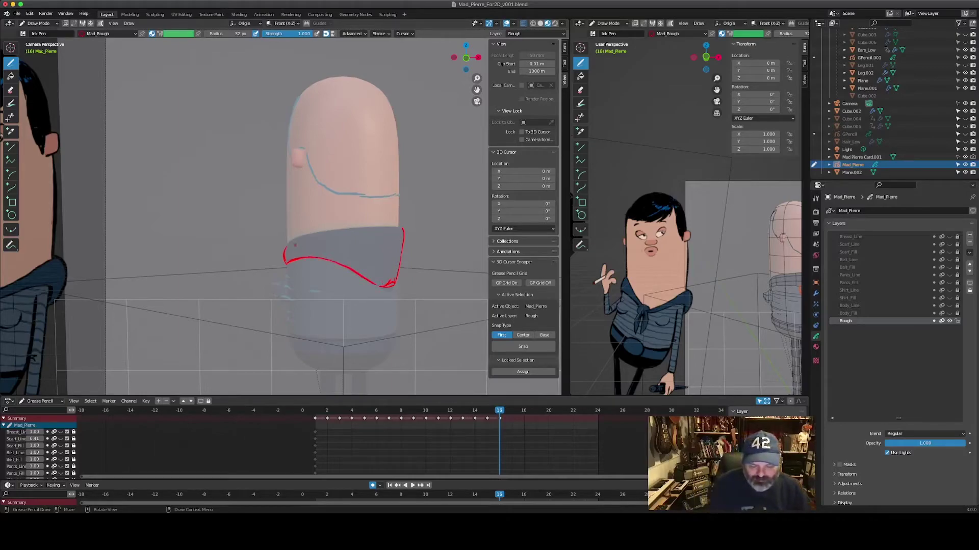
left_click_drag(293, 240, 404, 228)
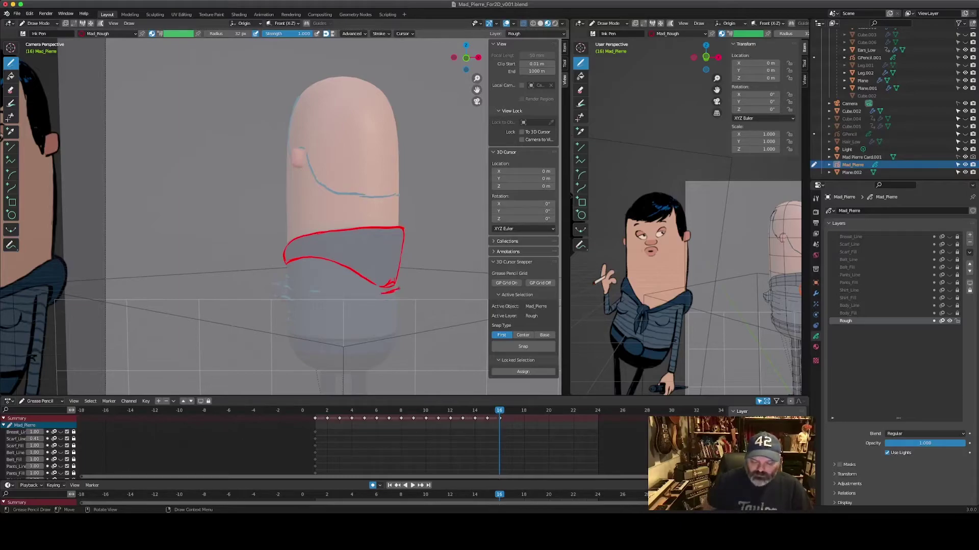
Step: Compare frame 16 with frame 15 and redraw the creases below the scarf's tip
key("Left")
key("Right")
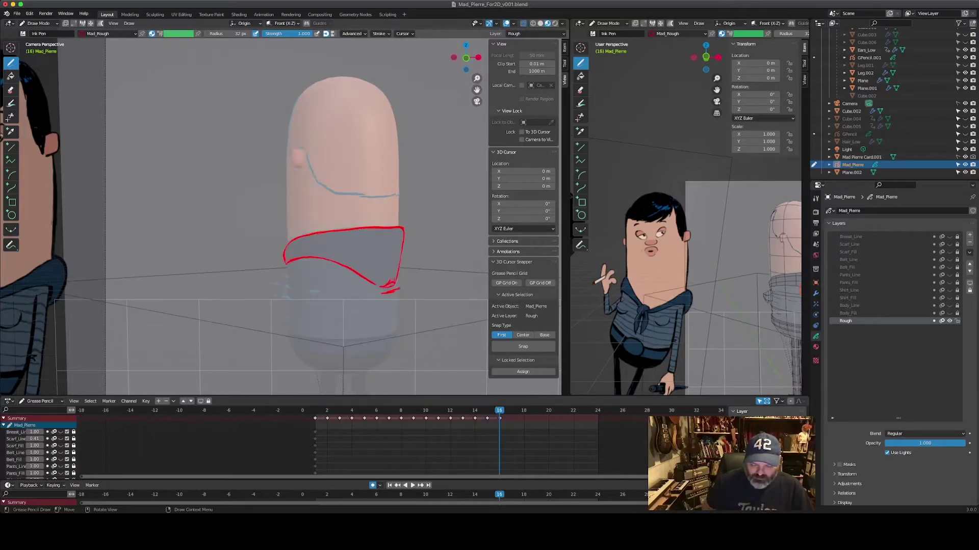
key("ctrl")
key("ctrl+z")
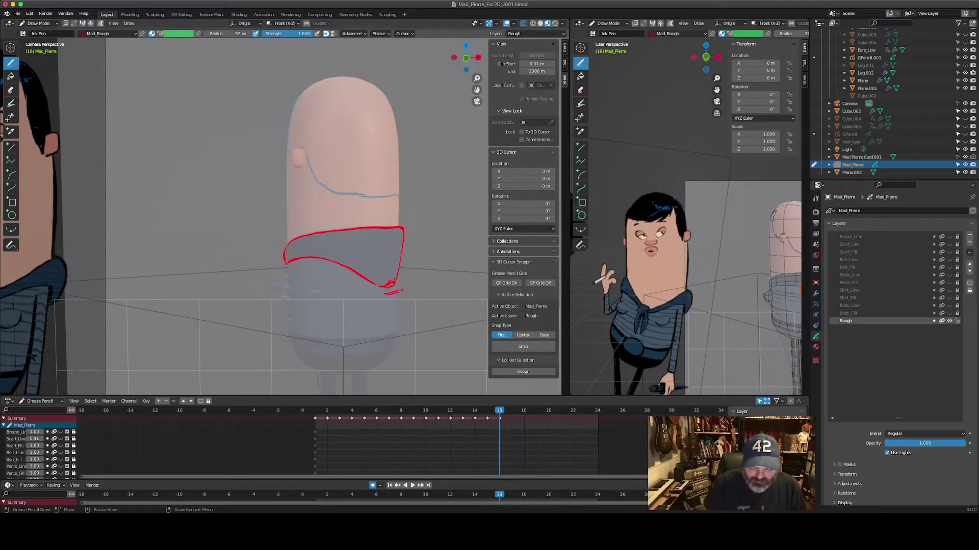
key("Left")
key("Right")
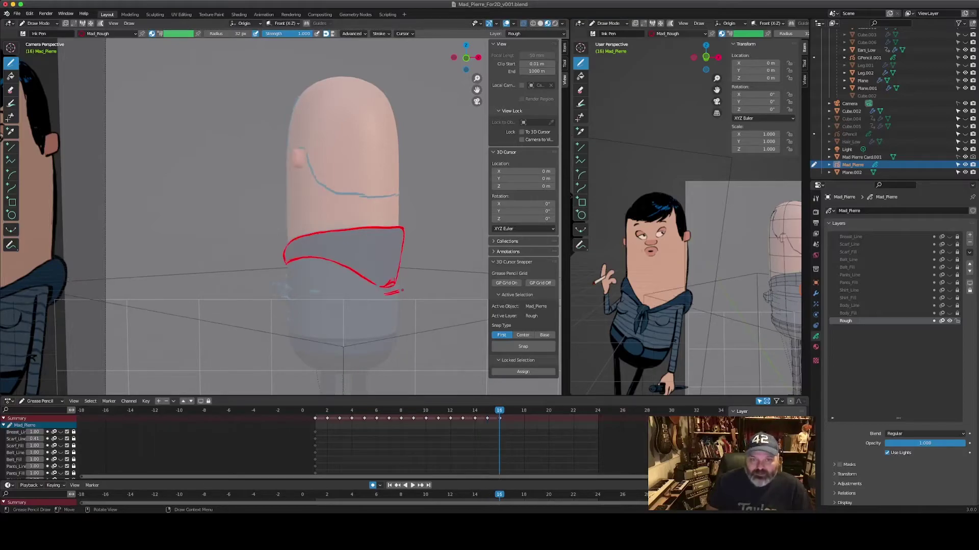
Step: Draw the scarf's outline on frame 17, with the small tip rounded off at the torso's edge
key("Right")
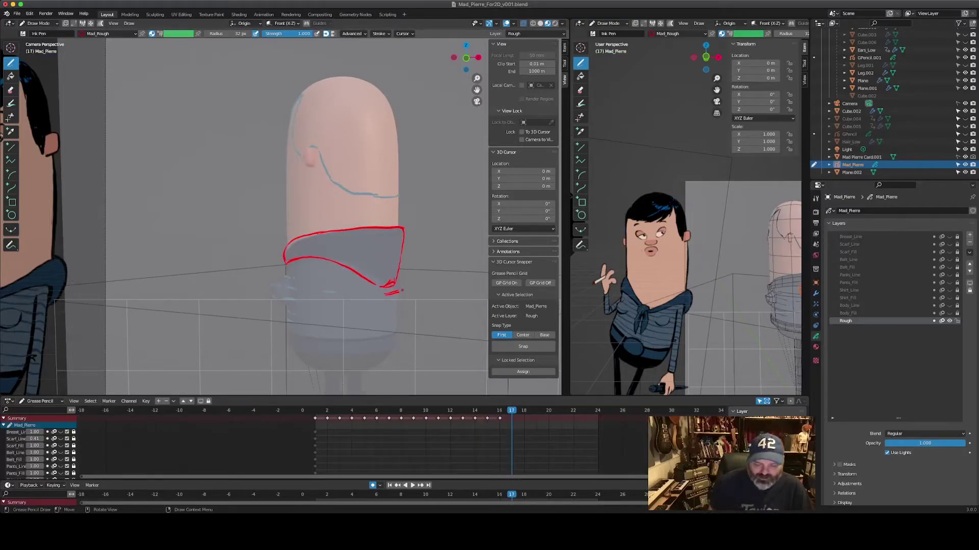
left_click_drag(401, 253, 400, 278)
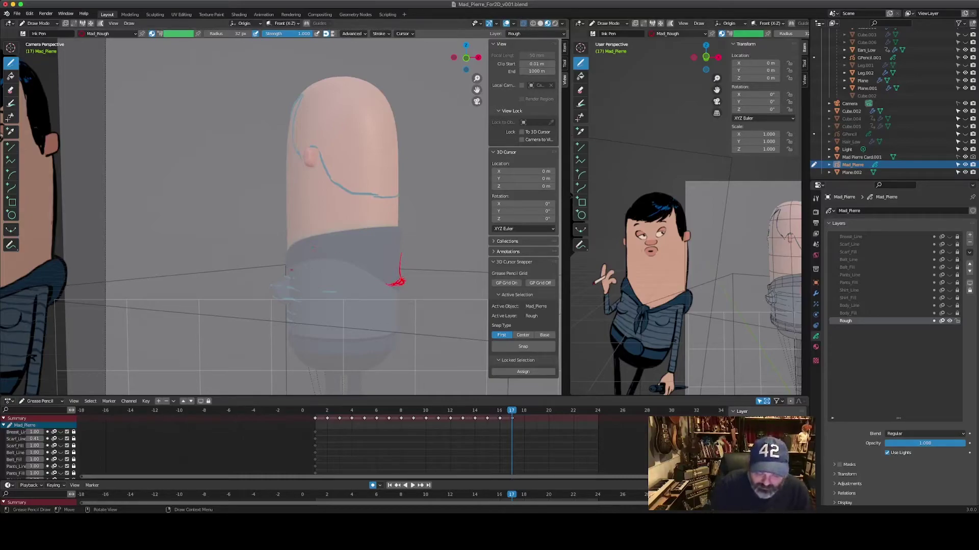
mouse_move(286, 270)
left_mouse_down()
mouse_move(332, 259)
mouse_move(402, 284)
left_mouse_up()
mouse_move(289, 247)
left_mouse_down()
mouse_move(286, 269)
mouse_move(396, 227)
mouse_move(402, 258)
left_mouse_up()
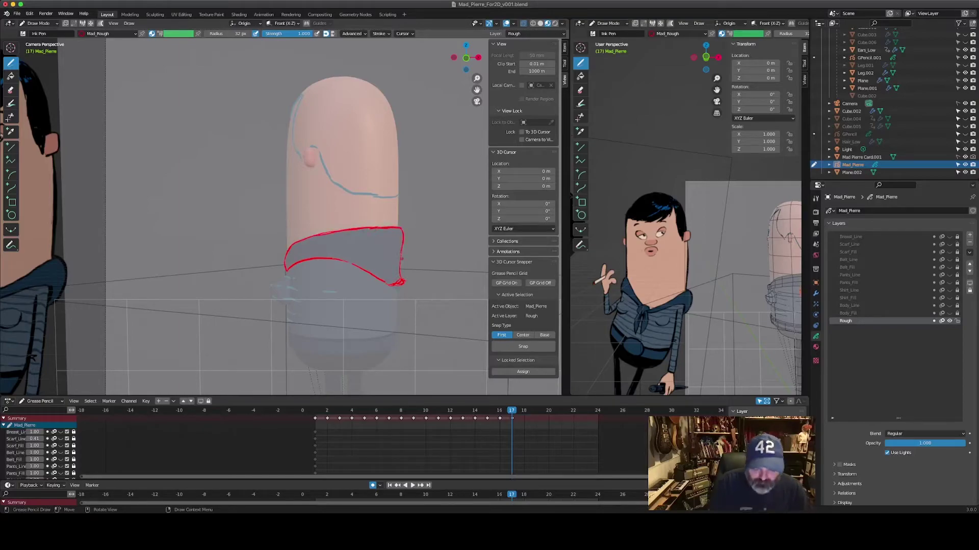
Step: Flip back and forth through frames 14 to 18 to check how the scarf turns between drawings
key("Left")
key("Left")
key("Left")
key("Left")
key("Right")
key("Right")
key("Right")
key("Right")
key("Right")
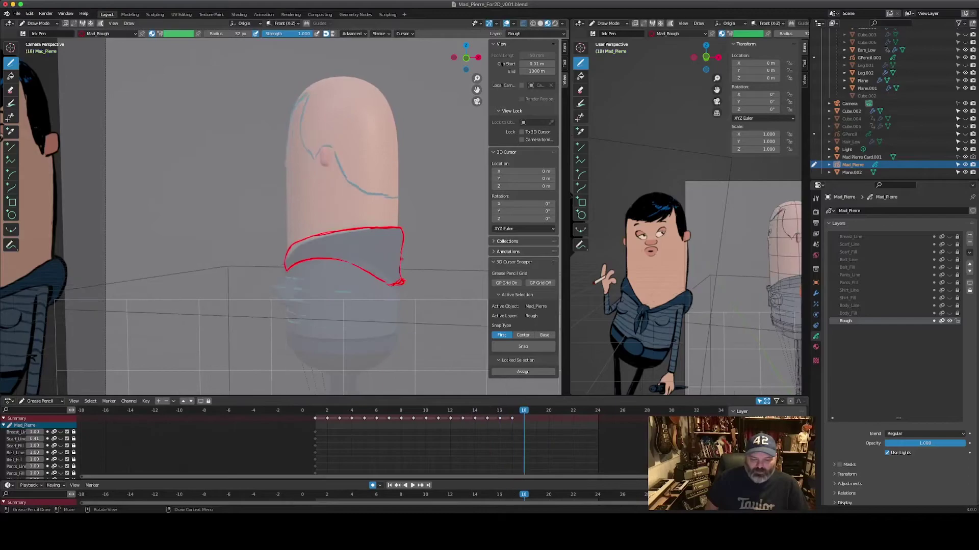
key("Left")
key("Left")
key("Left")
key("Left")
key("Left")
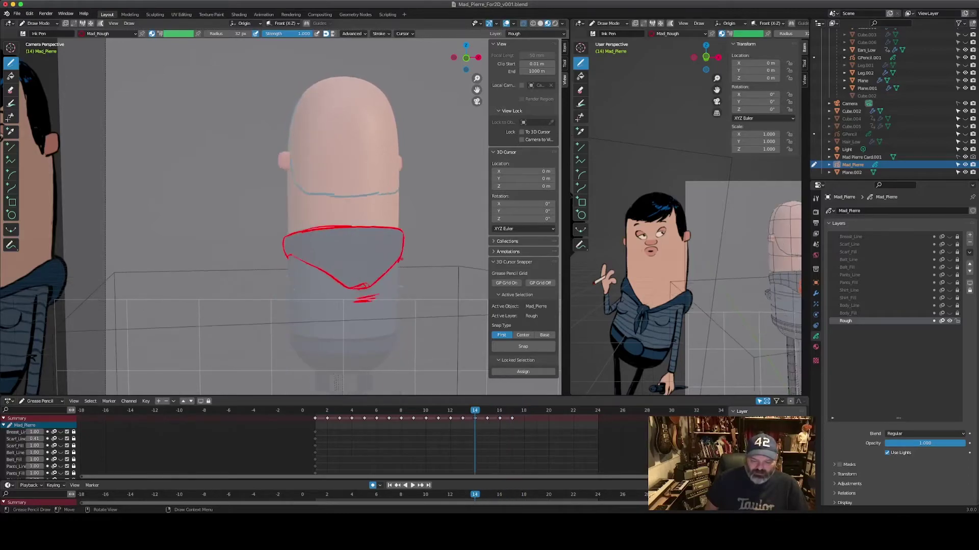
key("Right")
key("Right")
key("Right")
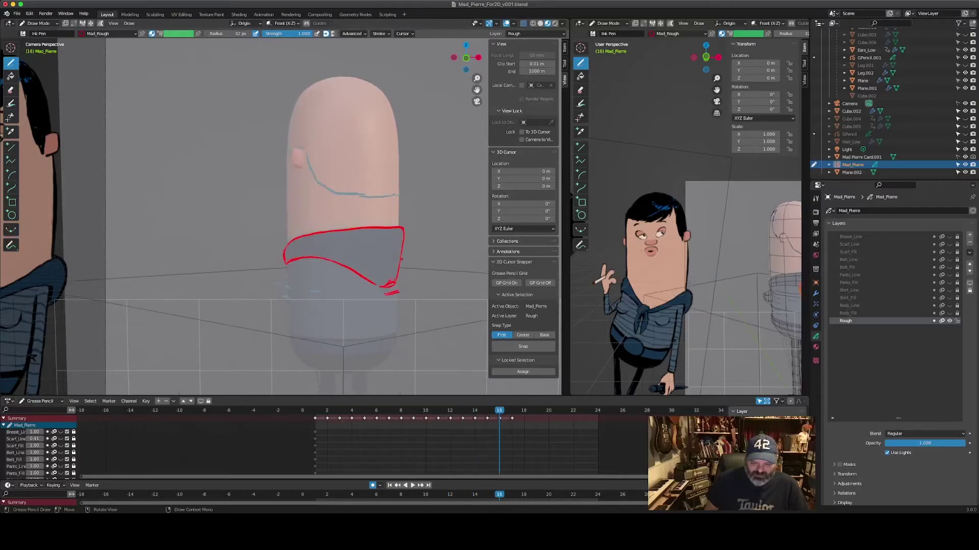
key("Right")
key("Left")
key("Left")
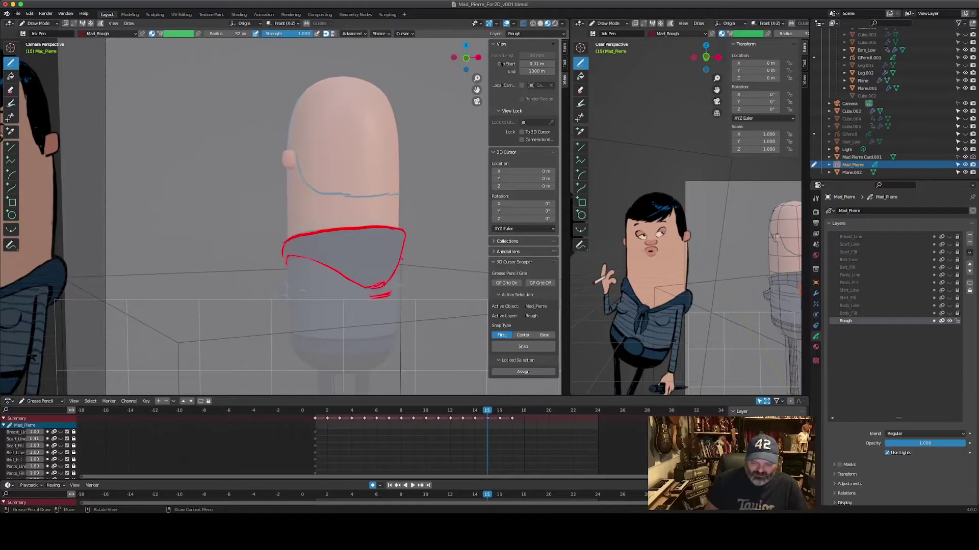
key("Right")
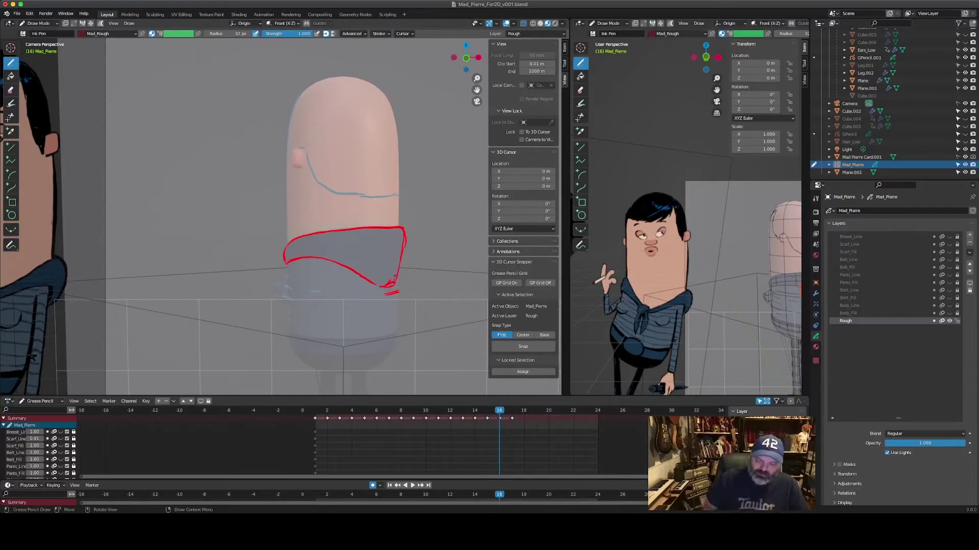
Step: Draw the small breast curve protruding from the torso's edge below the scarf on frames 15 and 16
key("Left")
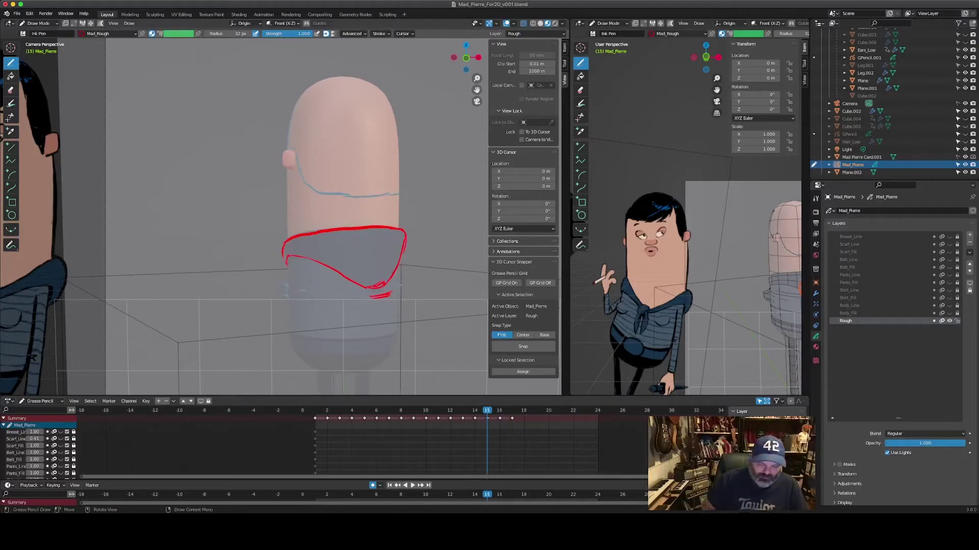
key("Right")
key("Left")
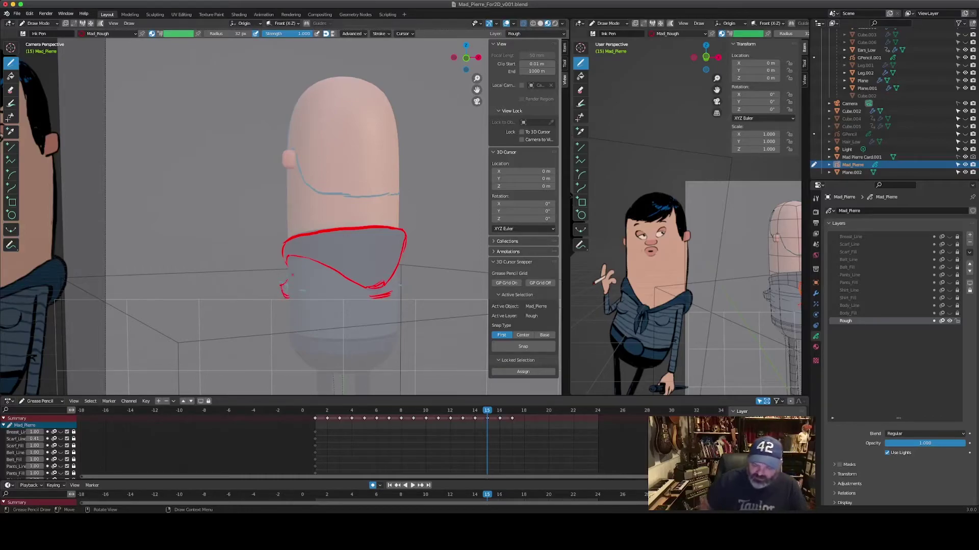
key("Right")
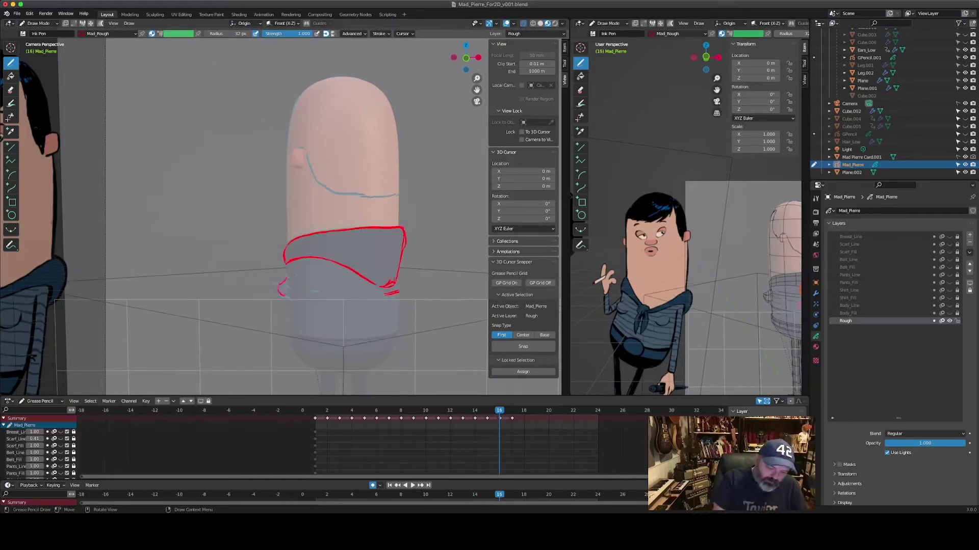
Step: Draw the protruding breast curve and the torso edge below it on frame 17, and compare it with frame 16
key("Right")
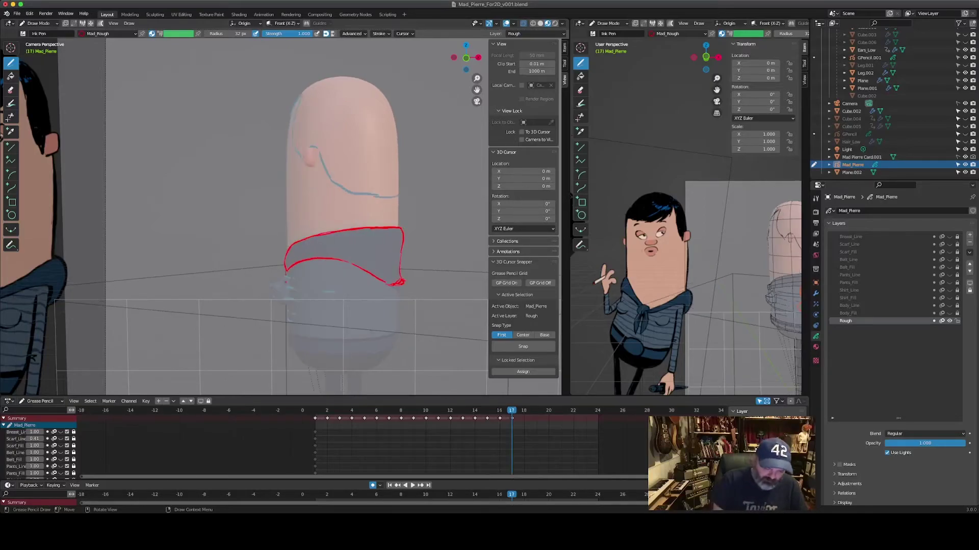
left_click_drag(276, 289, 288, 297)
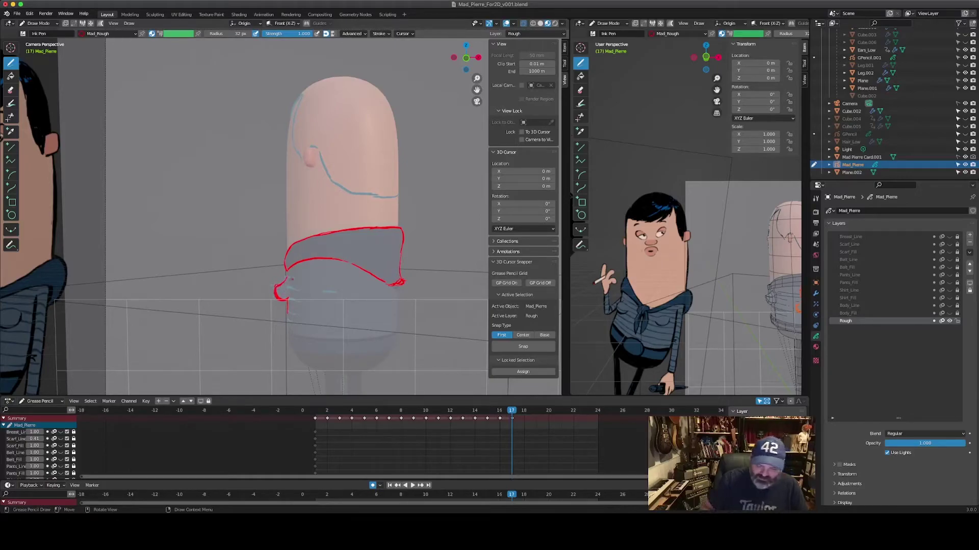
key("Left")
key("Right")
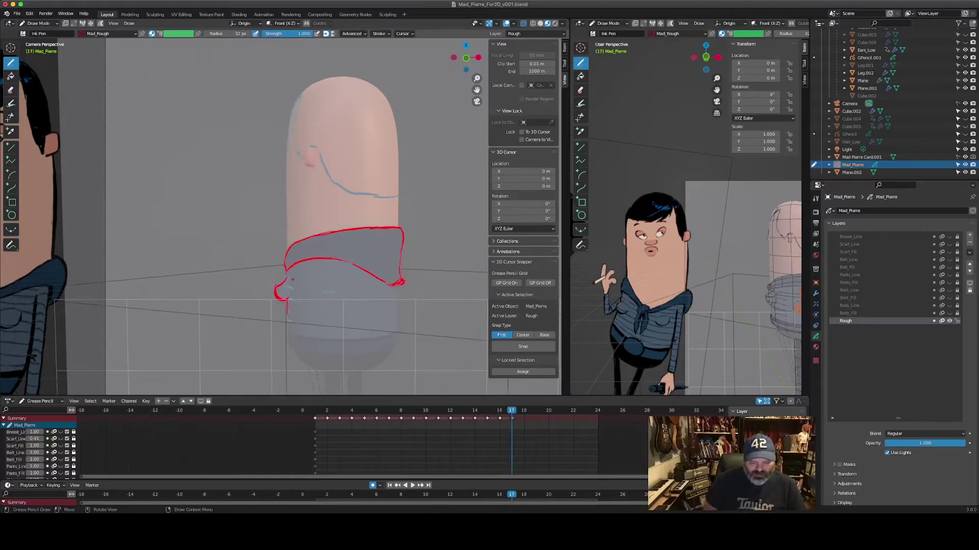
Step: Draw the small breast curve protruding from the torso's edge on frame 18
key("Right")
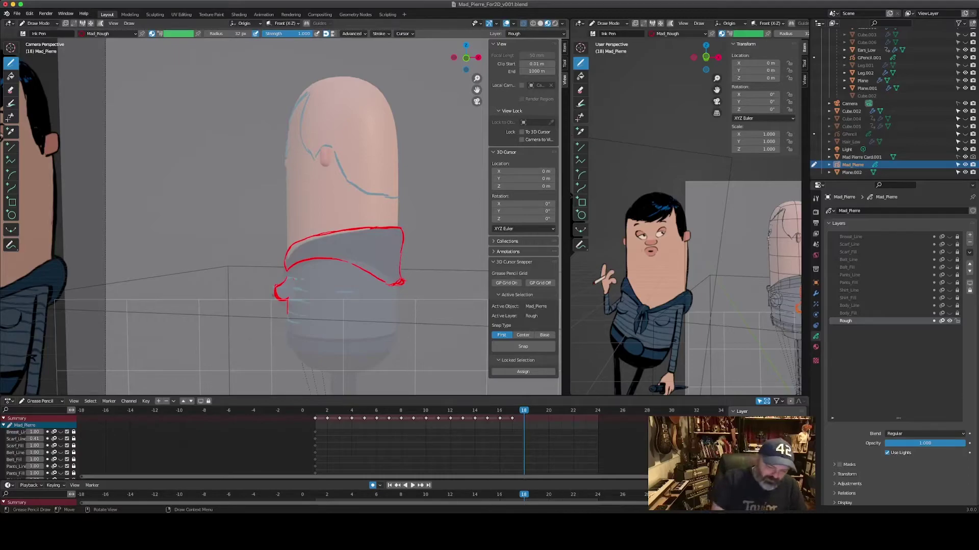
left_click_drag(277, 289, 281, 299)
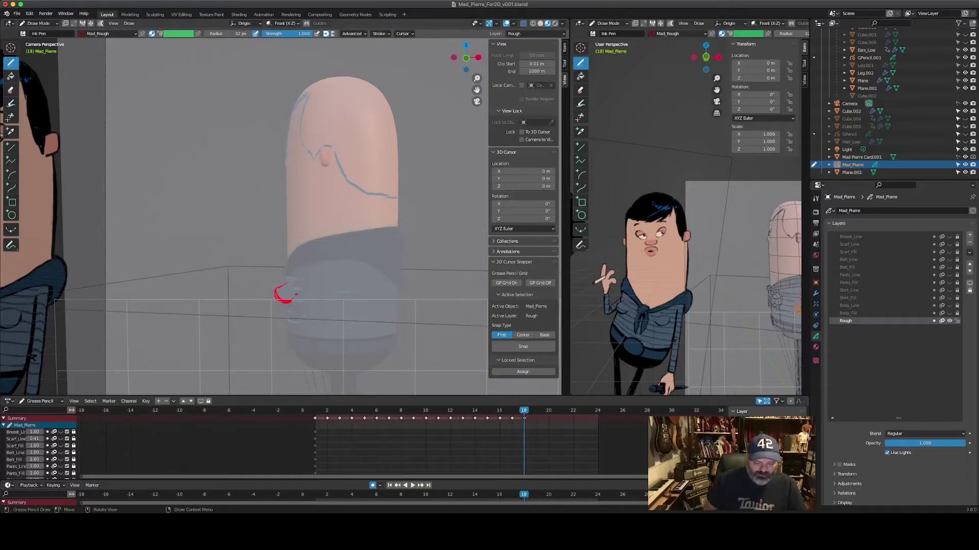
key("Right")
key("Left")
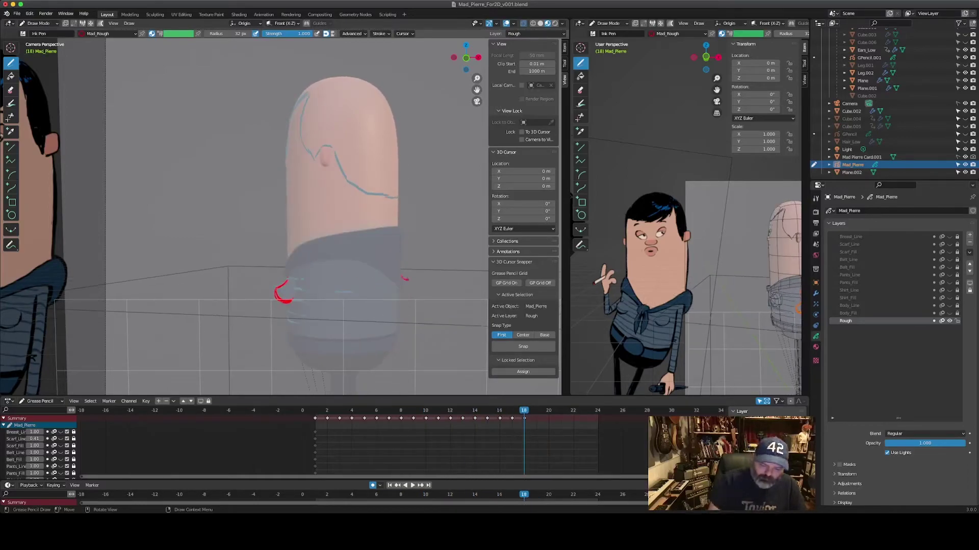
Step: Draw the scarf's outline around the neck on frame 18, with the knot and its tail just showing at the torso's edge
mouse_move(287, 270)
left_mouse_down()
mouse_move(390, 263)
mouse_move(405, 281)
left_mouse_up()
mouse_move(300, 249)
left_mouse_down()
mouse_move(287, 266)
mouse_move(397, 227)
left_mouse_up()
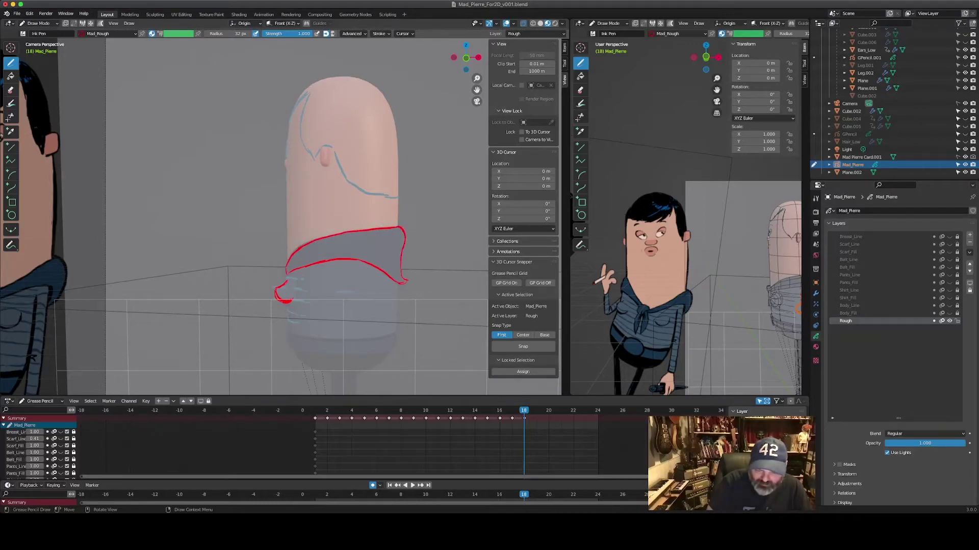
left_click_drag(287, 270, 286, 318)
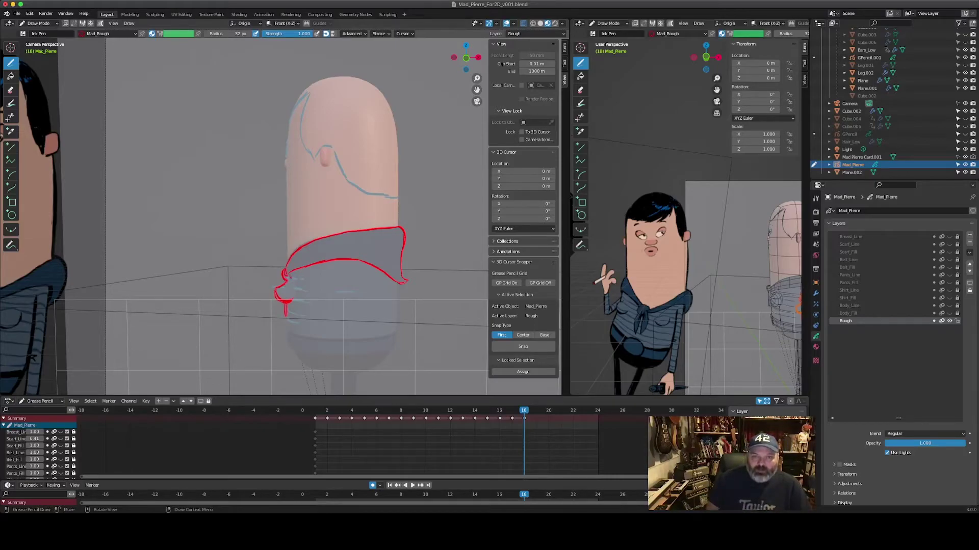
Step: Draw the scarf's outline with its edge knot and hanging tail on frame 19, and add the breast curve below it
key("Right")
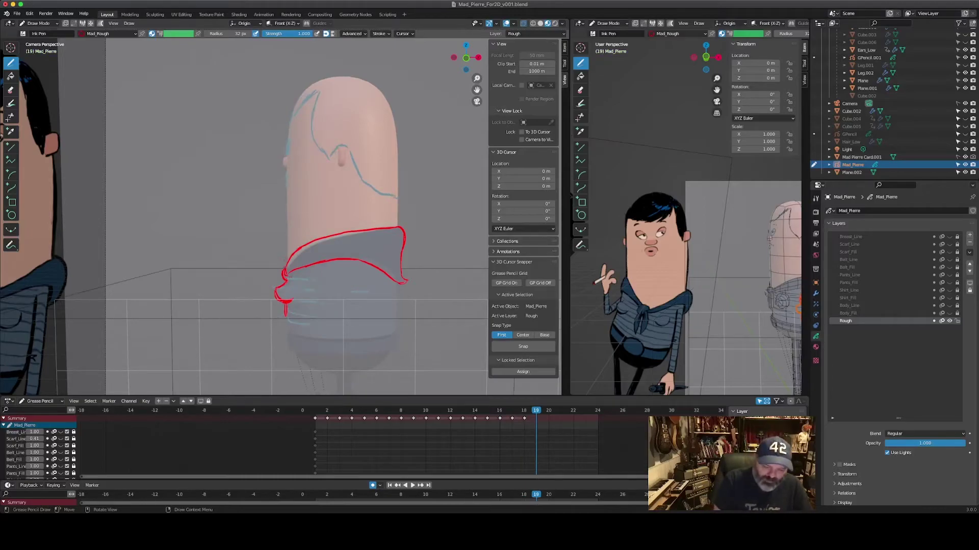
left_click_drag(288, 268, 316, 247)
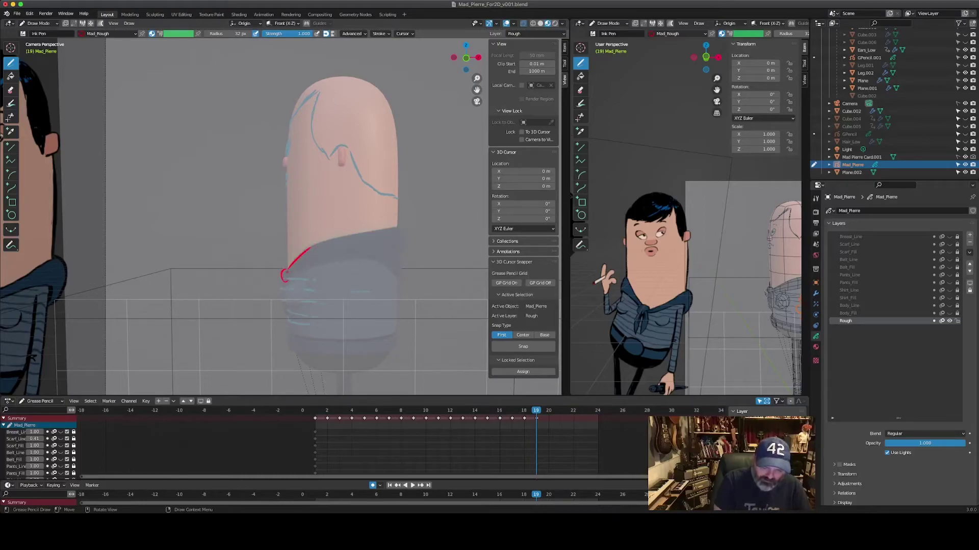
mouse_move(289, 277)
left_mouse_down()
mouse_move(368, 257)
mouse_move(334, 266)
mouse_move(370, 257)
mouse_move(396, 274)
left_mouse_up()
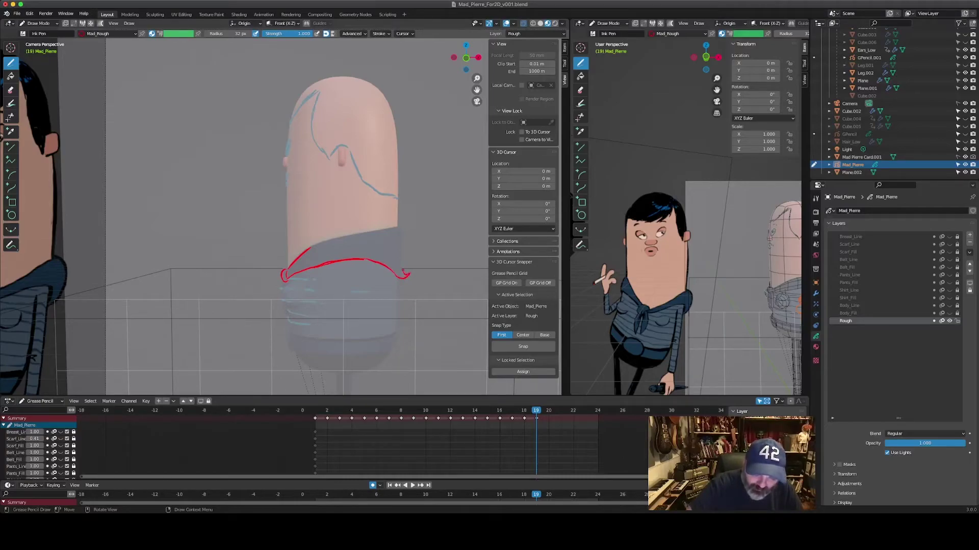
left_click_drag(402, 243, 402, 227)
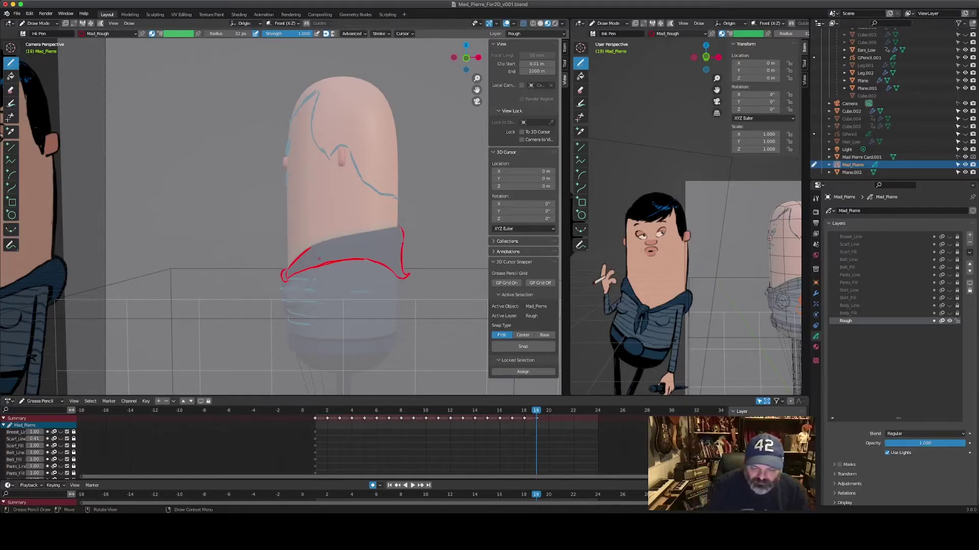
left_click_drag(309, 249, 398, 227)
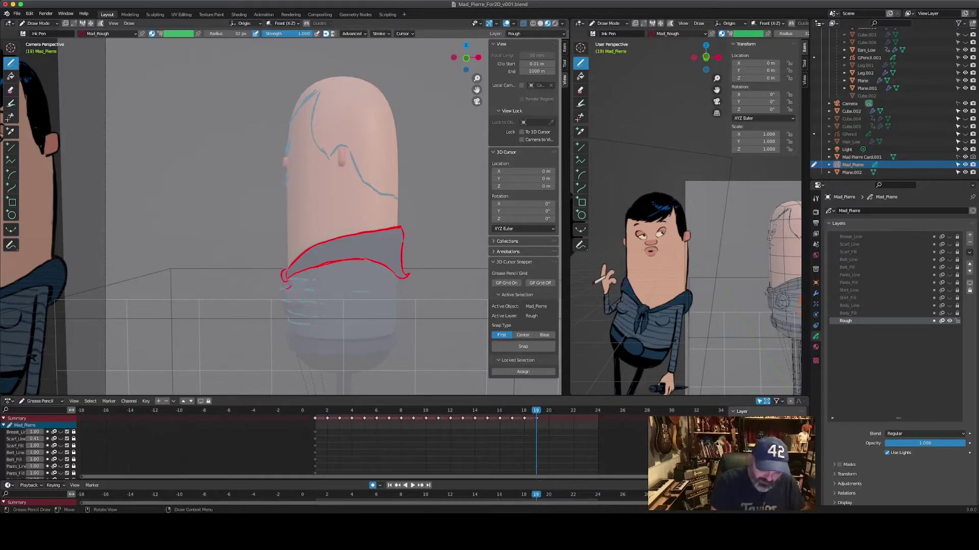
left_click_drag(289, 303, 302, 292)
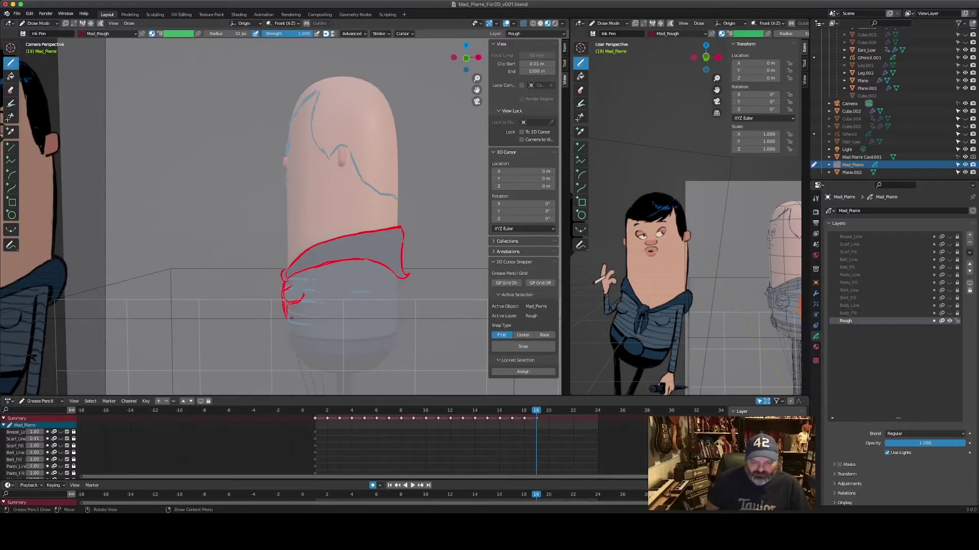
Step: Draw the scarf's outline on frame 20, with the round knot and narrow hanging tail at the torso's front edge
key("Right")
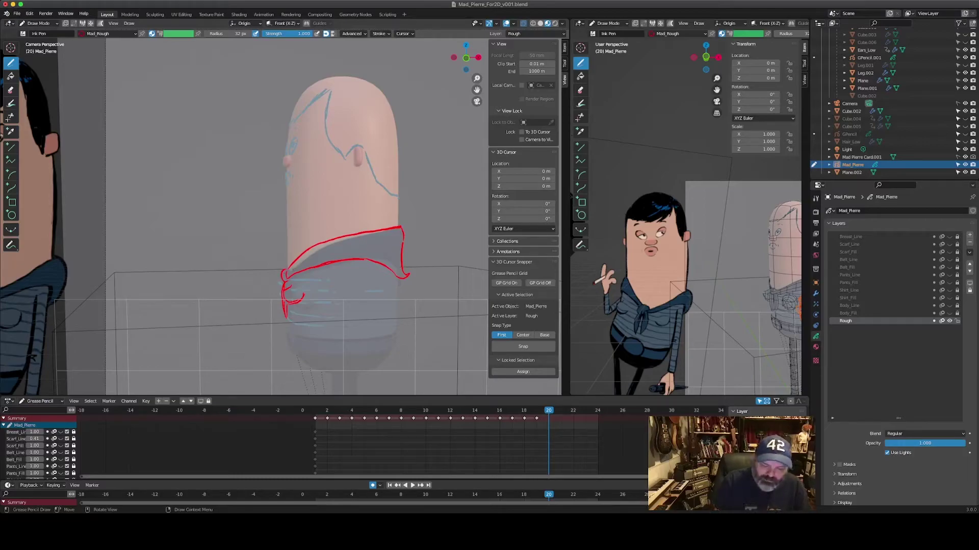
mouse_move(290, 271)
left_mouse_down()
mouse_move(401, 226)
mouse_move(401, 262)
left_mouse_up()
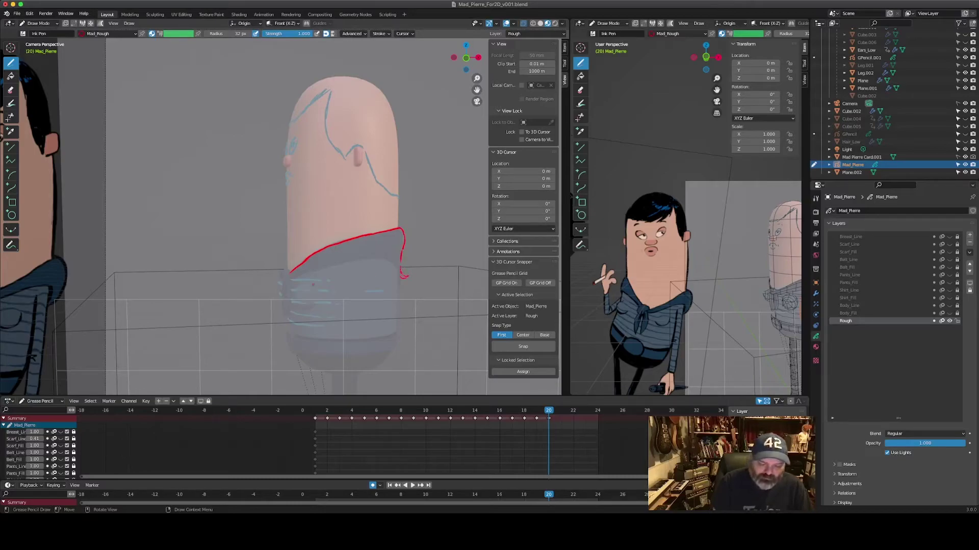
mouse_move(291, 280)
left_mouse_down()
mouse_move(411, 257)
mouse_move(411, 279)
left_mouse_up()
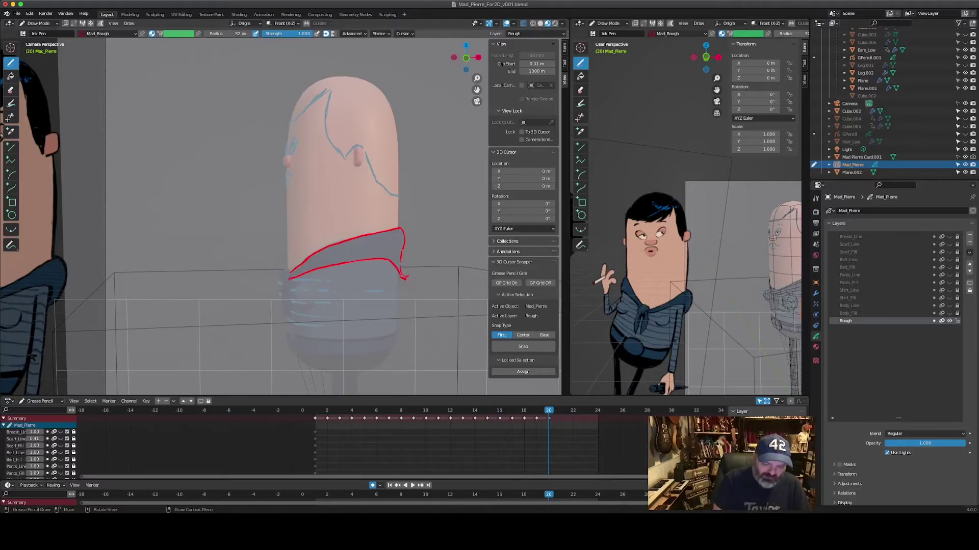
left_click_drag(286, 287, 284, 307)
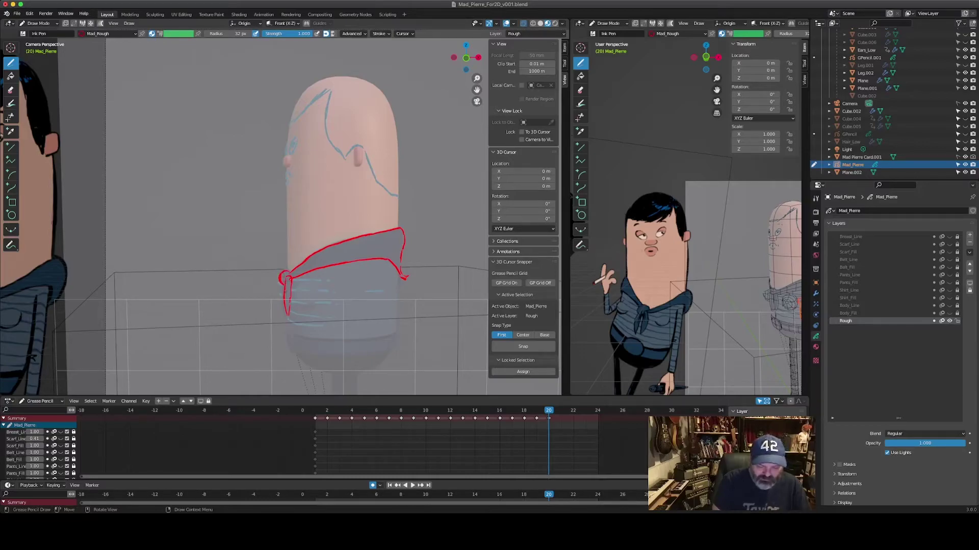
left_click_drag(283, 297, 282, 315)
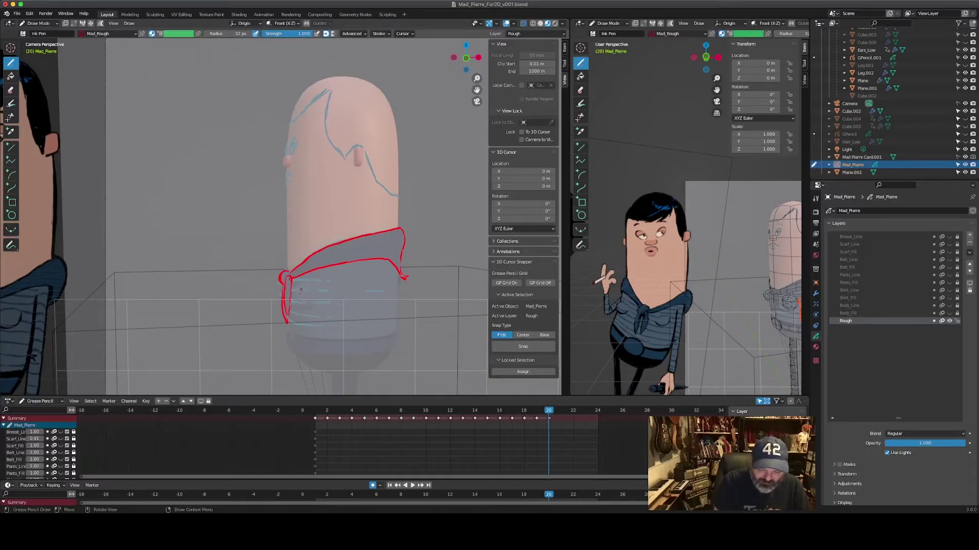
Step: Draw the scarf with its knot and hanging tails on frame 21, and add both breast curves beside it
key("Right")
left_click_drag(320, 261, 402, 231)
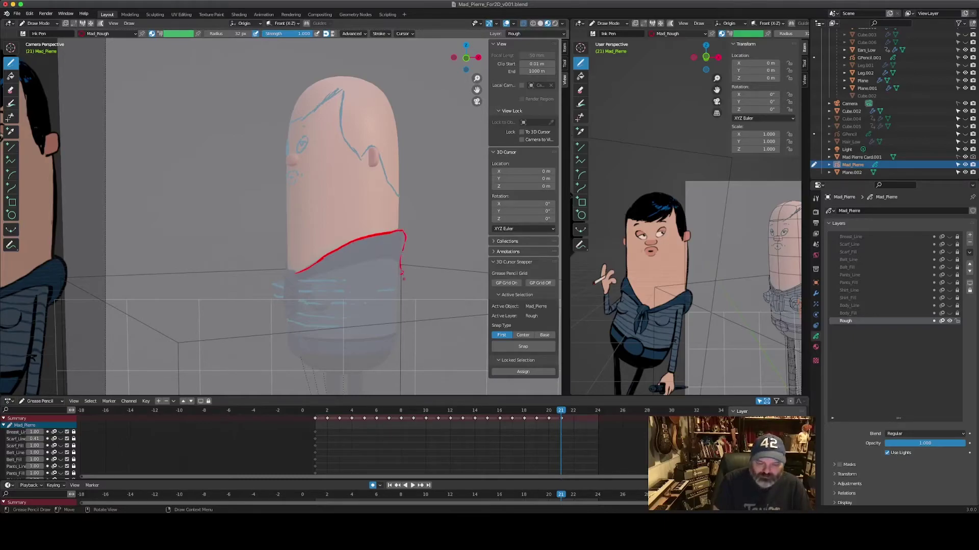
left_click_drag(298, 282, 399, 260)
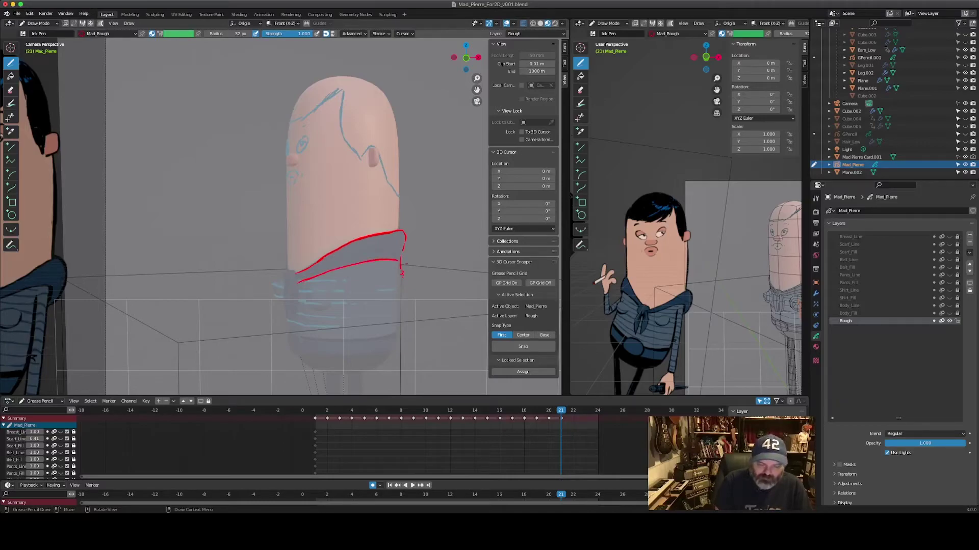
mouse_move(289, 275)
left_mouse_down()
mouse_move(289, 322)
mouse_move(308, 298)
mouse_move(329, 299)
mouse_move(277, 294)
left_mouse_up()
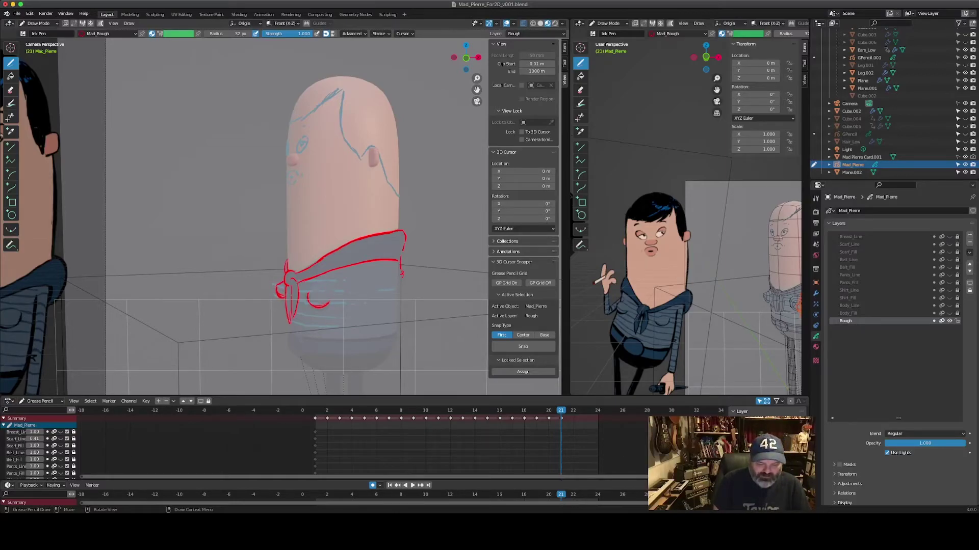
Step: Draw both breast curves on frame 22 and the scarf's knot with its hanging tails between them
key("Right")
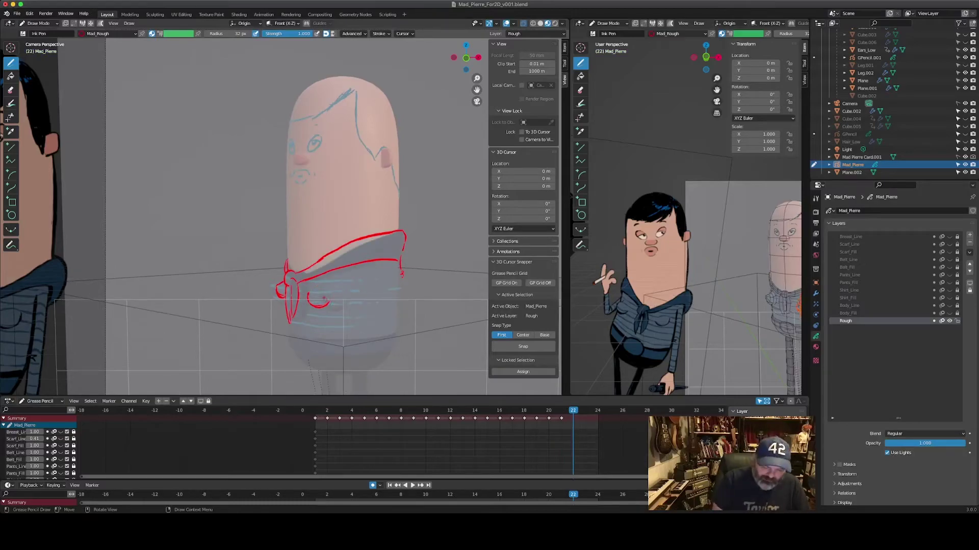
left_click_drag(347, 290, 279, 296)
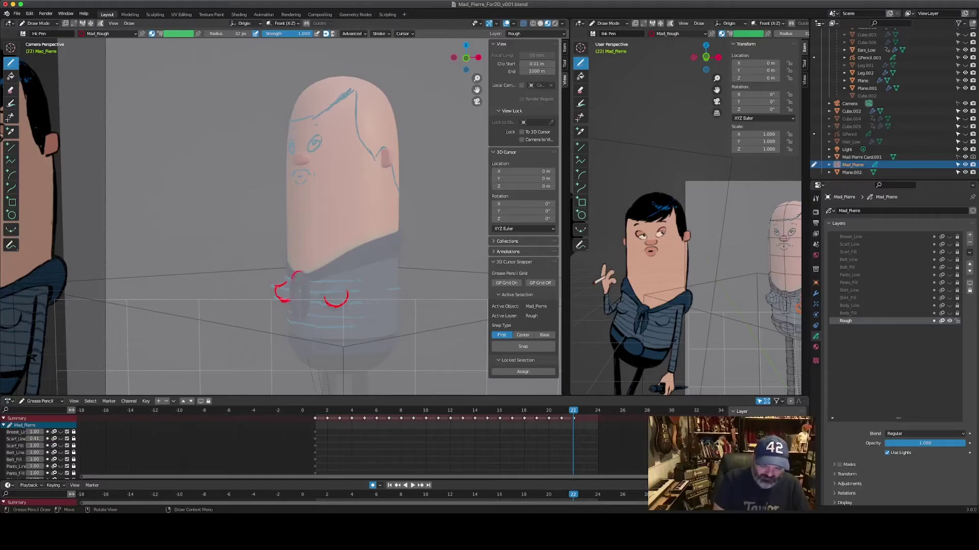
left_click_drag(301, 291, 306, 318)
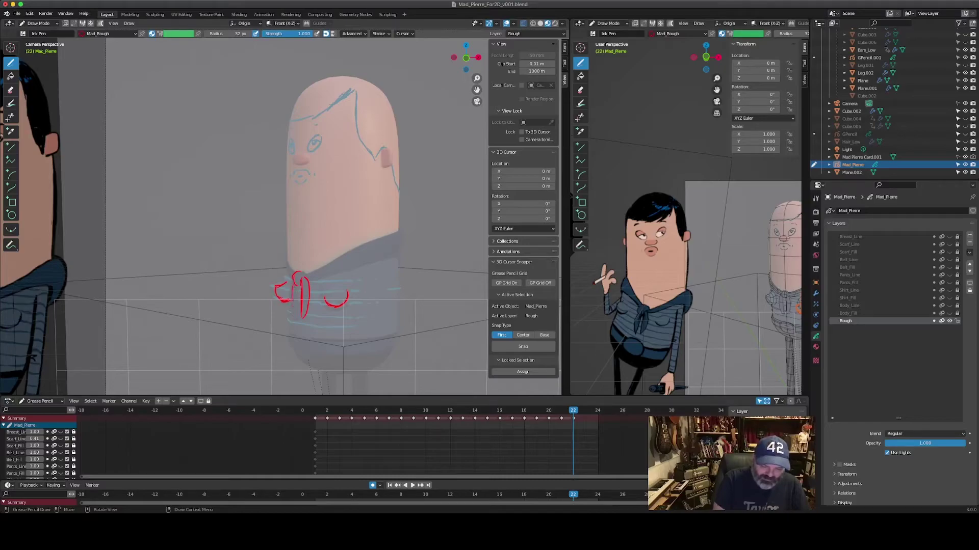
left_click_drag(287, 254, 298, 319)
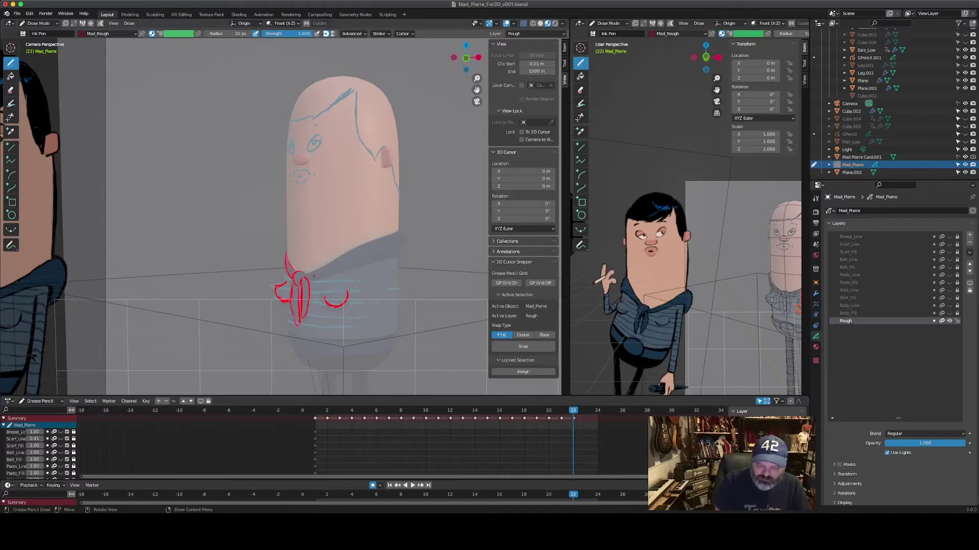
Step: Draw the scarf's upper and lower edges from the knot around the neck on frame 22, redoing the lower edge
left_click_drag(311, 271, 400, 230)
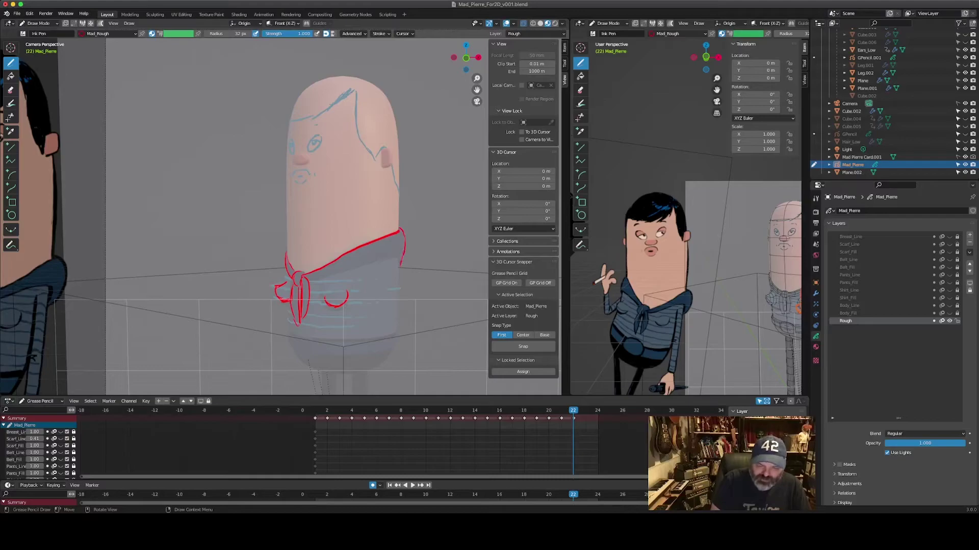
left_click_drag(311, 281, 392, 259)
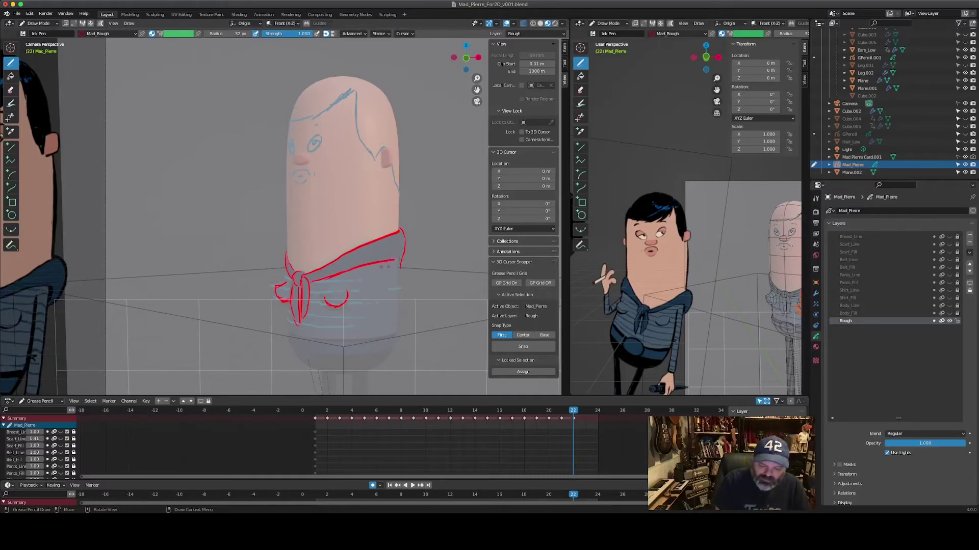
key("ctrl+z")
left_click_drag(326, 276, 403, 262)
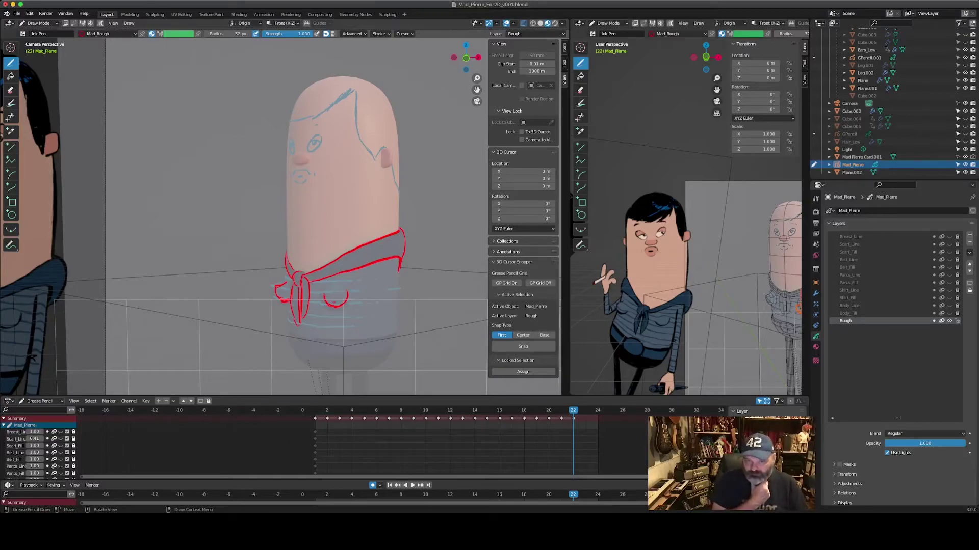
Step: Draw the scarf's round knot and its two hanging tails on frame 23
key("Right")
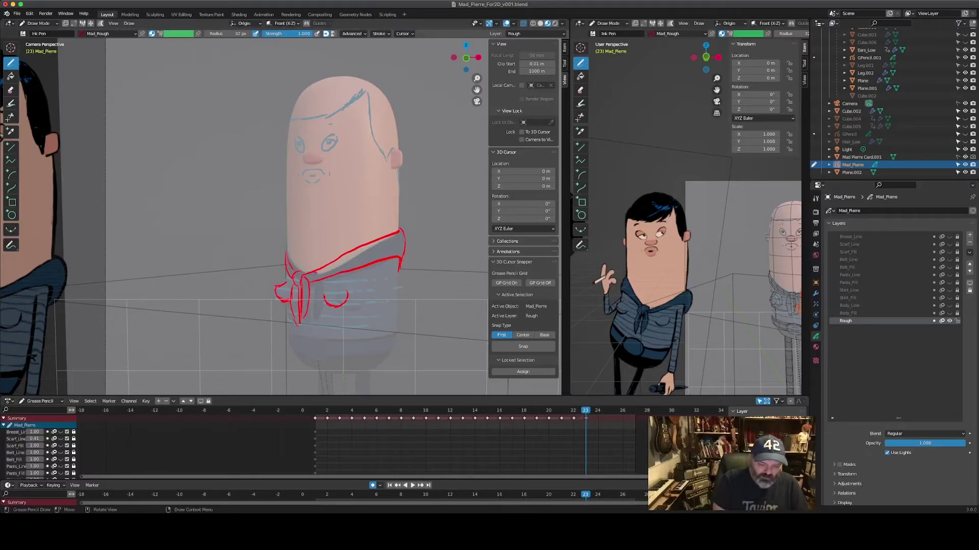
key("ctrl+z")
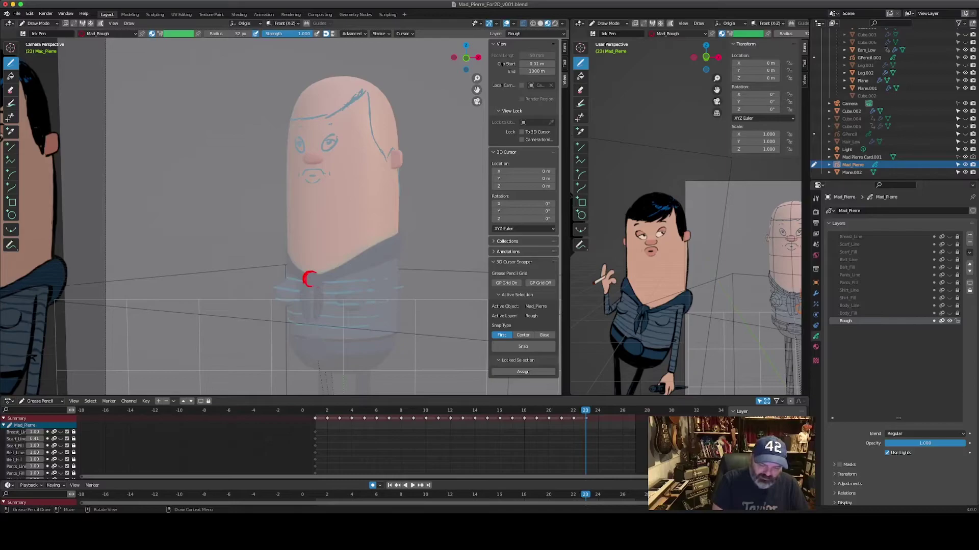
left_click_drag(314, 299, 312, 317)
left_click_drag(309, 294, 310, 313)
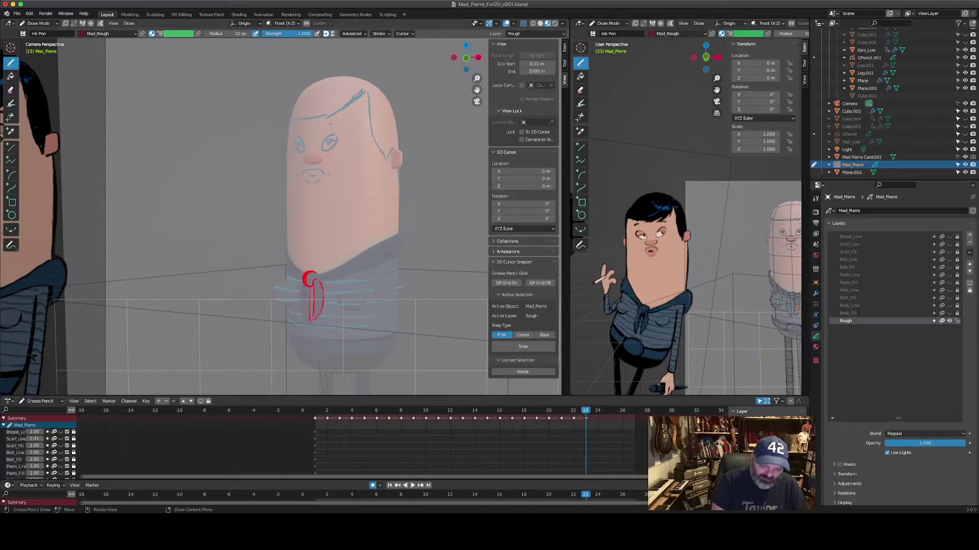
left_click_drag(308, 309, 309, 326)
left_click_drag(314, 286, 315, 303)
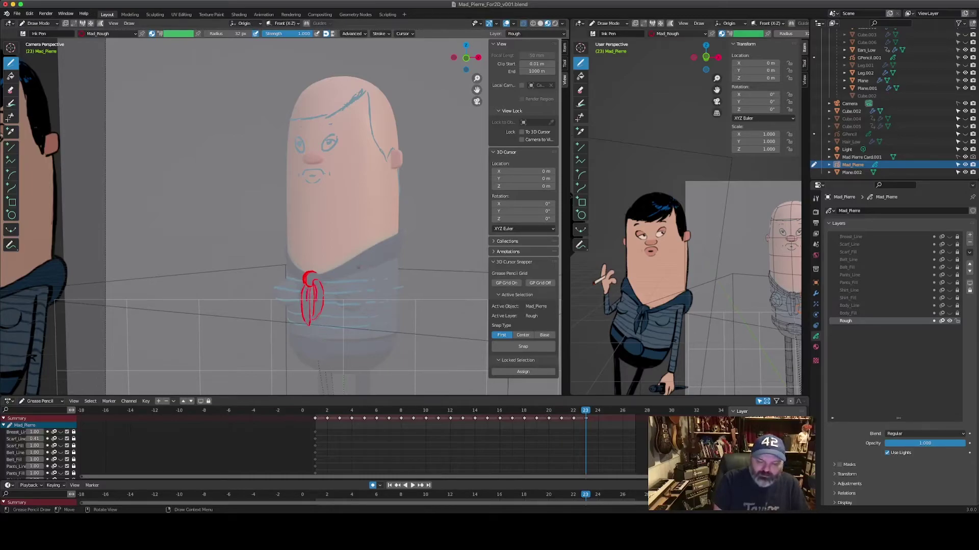
Step: Draw the scarf's upper and lower edges from the knot around both sides of the neck on frame 23
left_click_drag(317, 279, 399, 235)
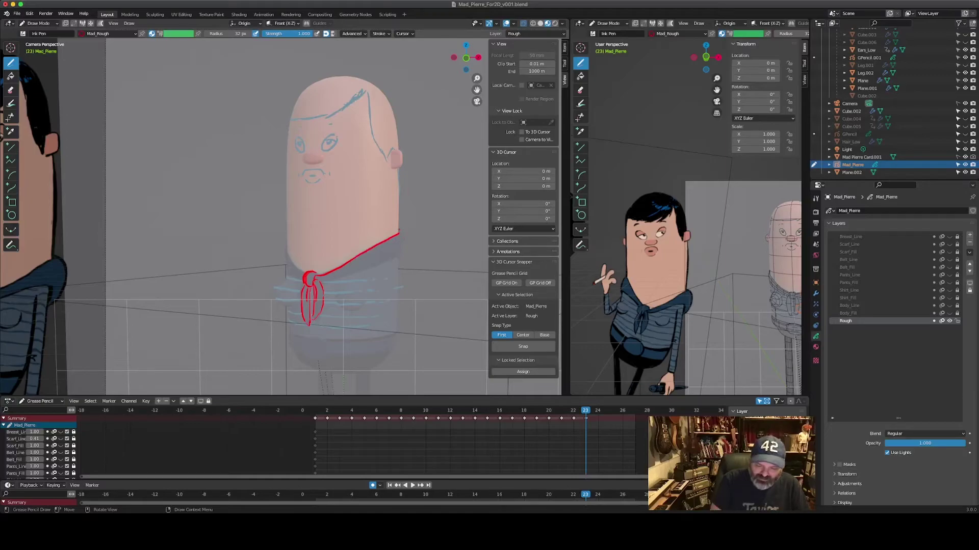
left_click_drag(403, 249, 400, 265)
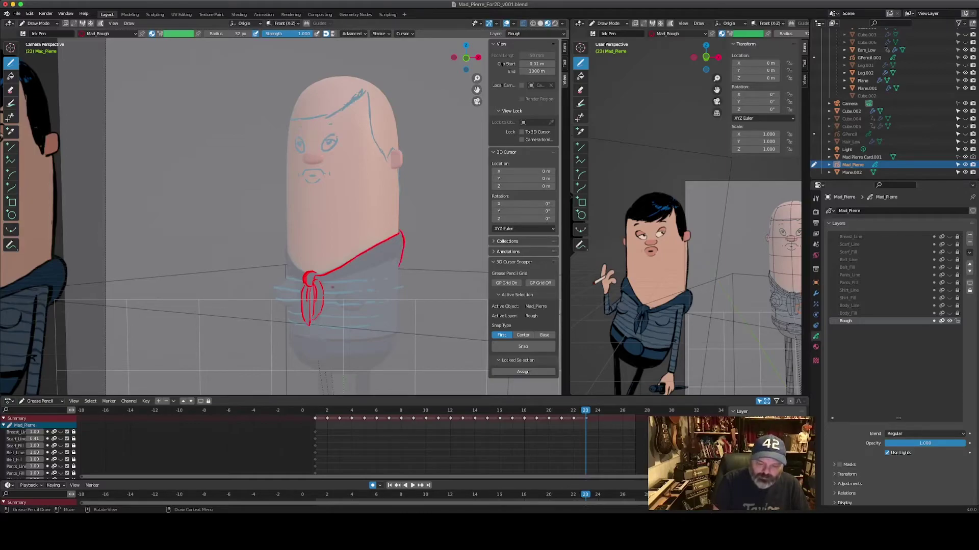
left_click_drag(326, 280, 397, 258)
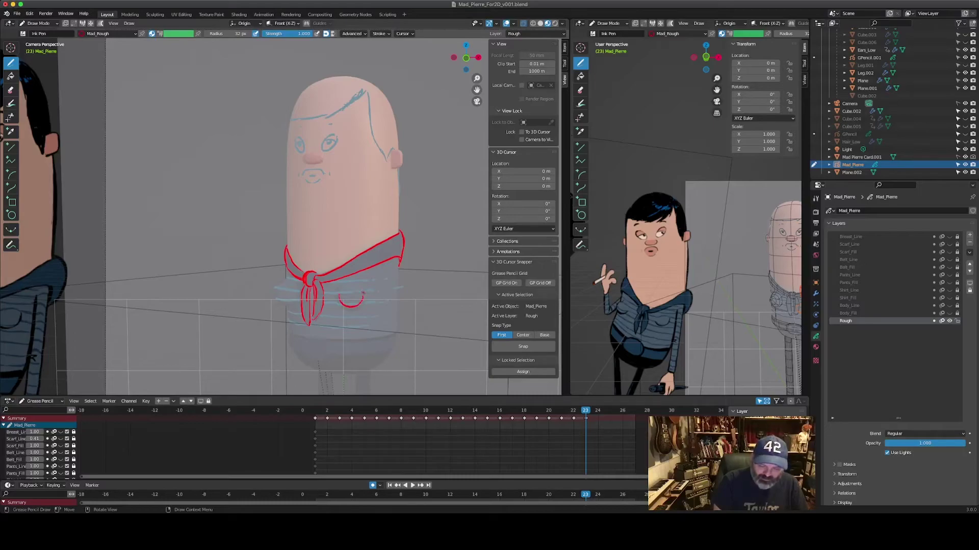
Step: Draw a breast curve on either side of the scarf tails on frame 23, redoing the nearer one
left_click_drag(362, 291, 363, 302)
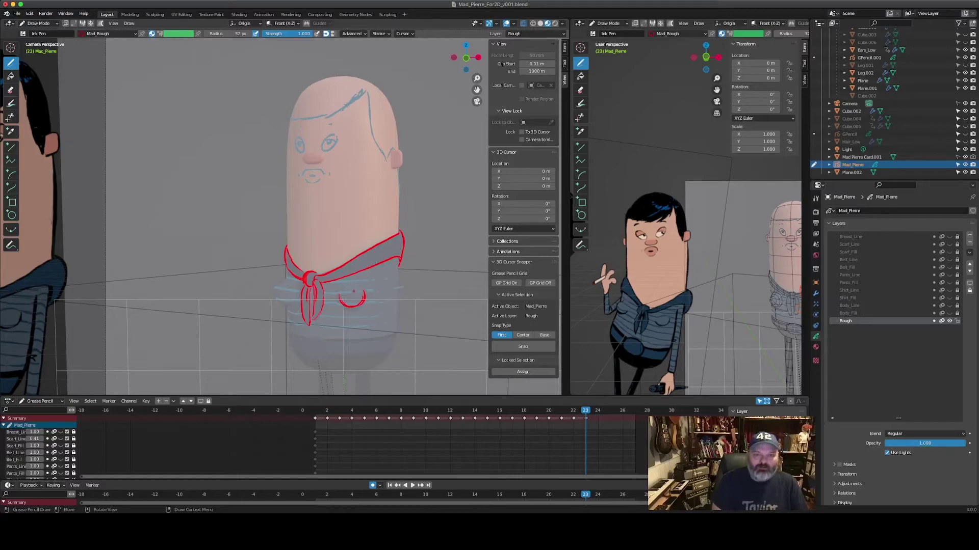
key("ctrl+z")
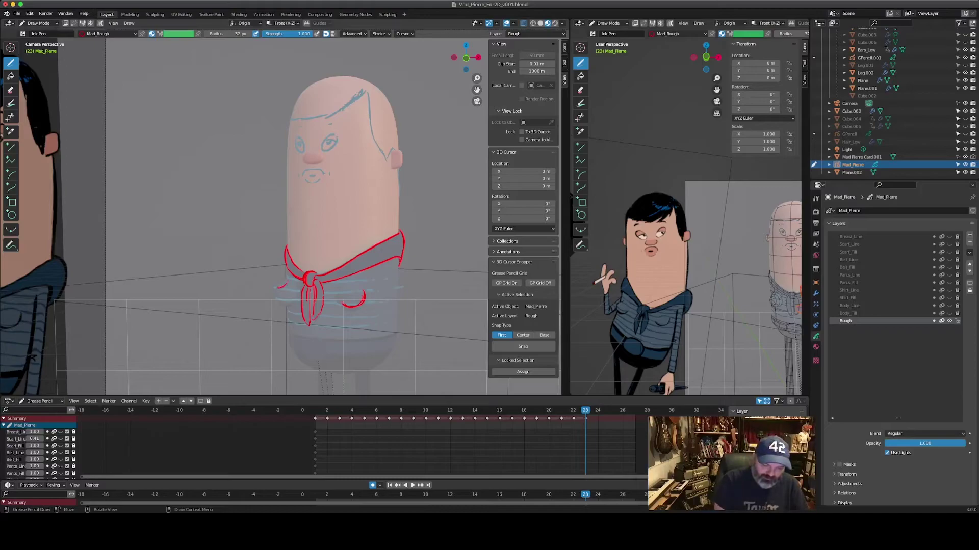
left_click_drag(279, 304, 291, 299)
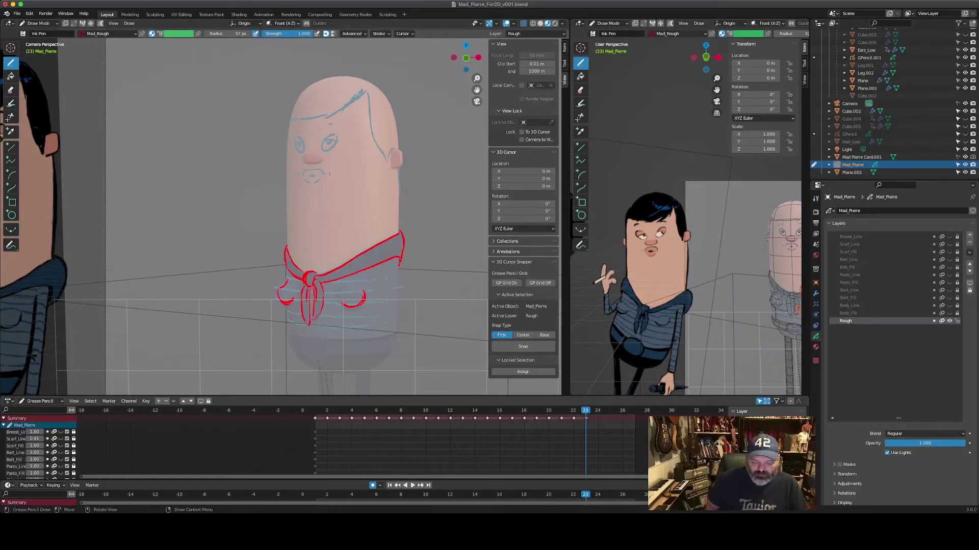
Step: Draw the scarf on frame 24 with its knot, two hanging tails and both bands wrapping around the neck
key("Right")
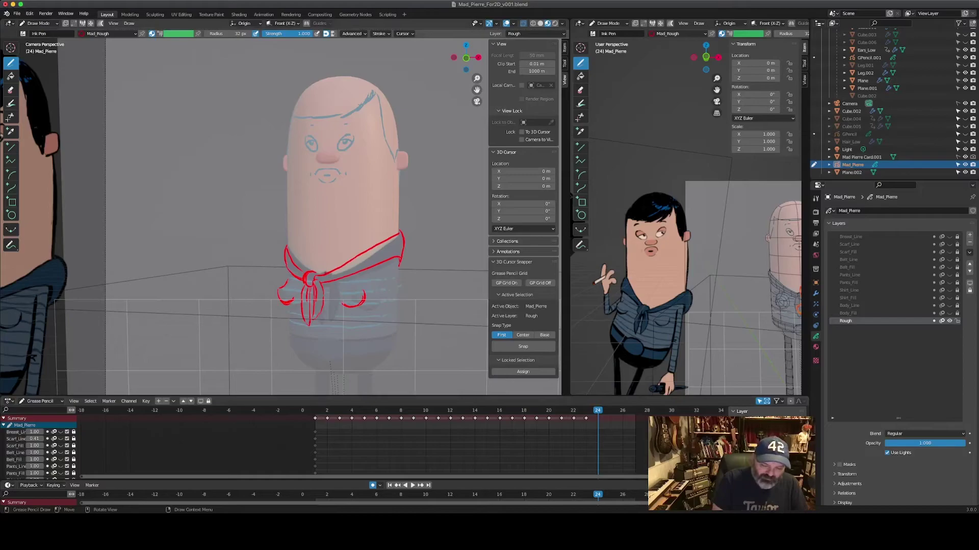
left_click_drag(322, 275, 320, 282)
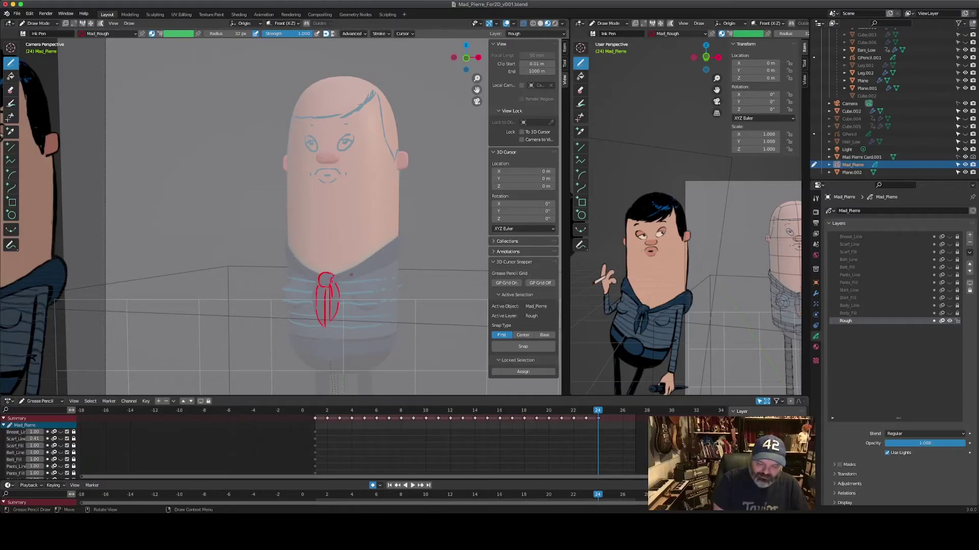
left_click_drag(330, 277, 355, 267)
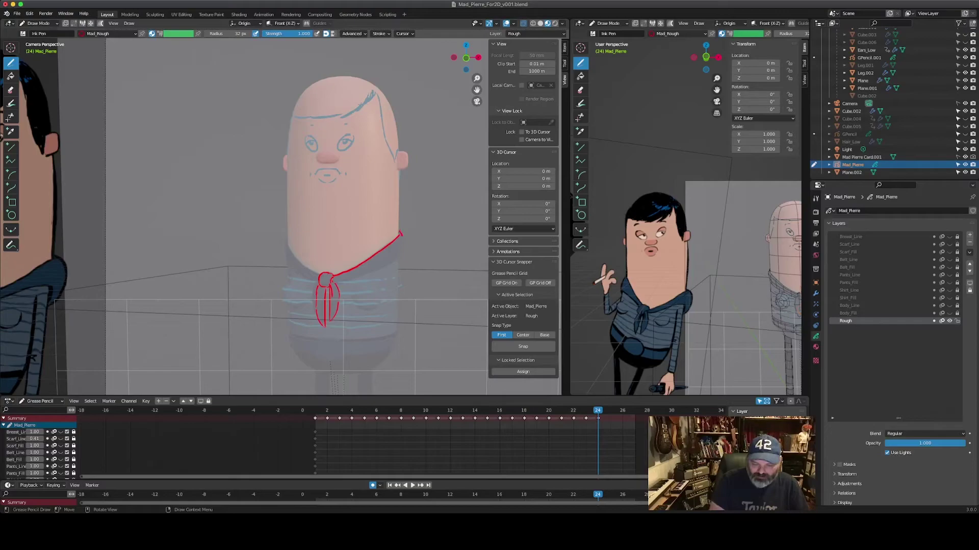
left_click_drag(336, 284, 353, 278)
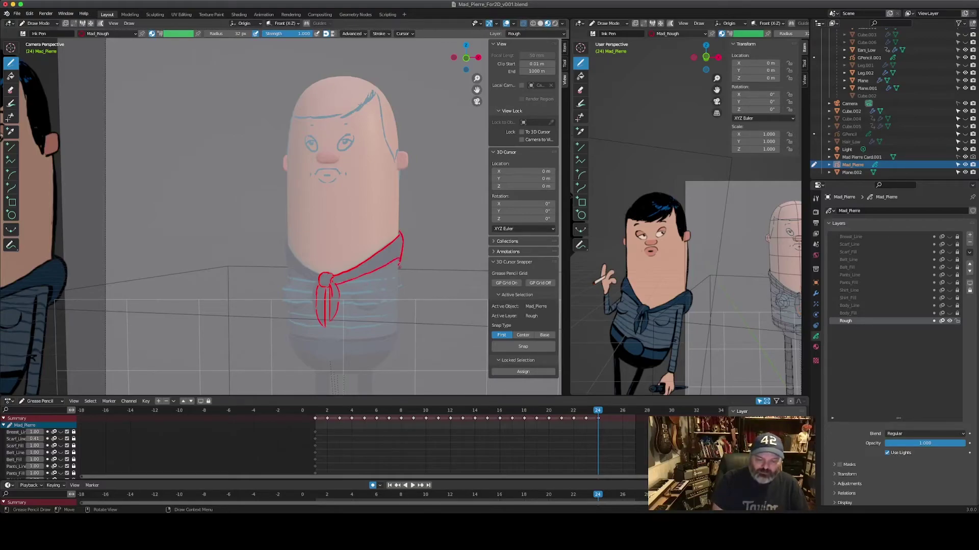
left_click_drag(288, 248, 319, 274)
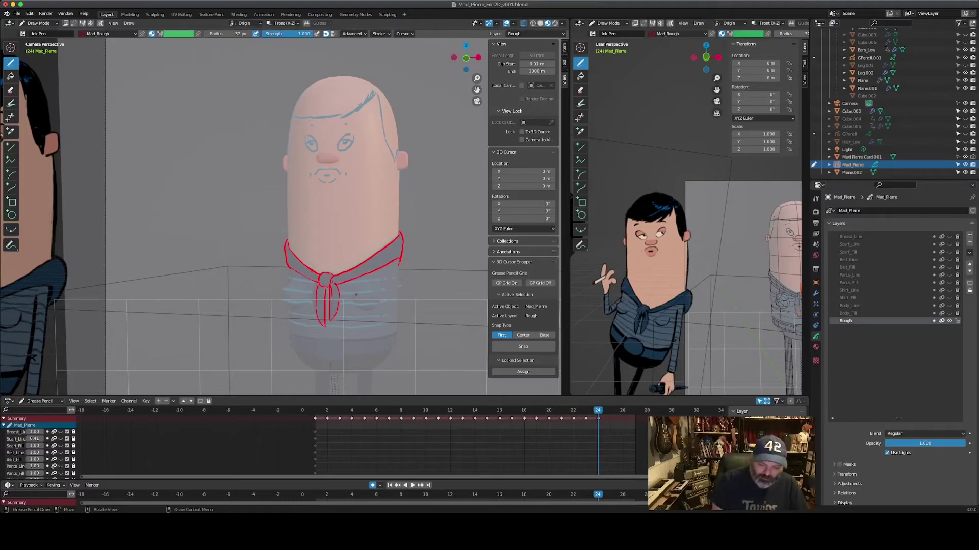
Step: Draw both breast curves beside the scarf tails on frame 24, undoing and redrawing the nearer one
left_click_drag(354, 296, 363, 306)
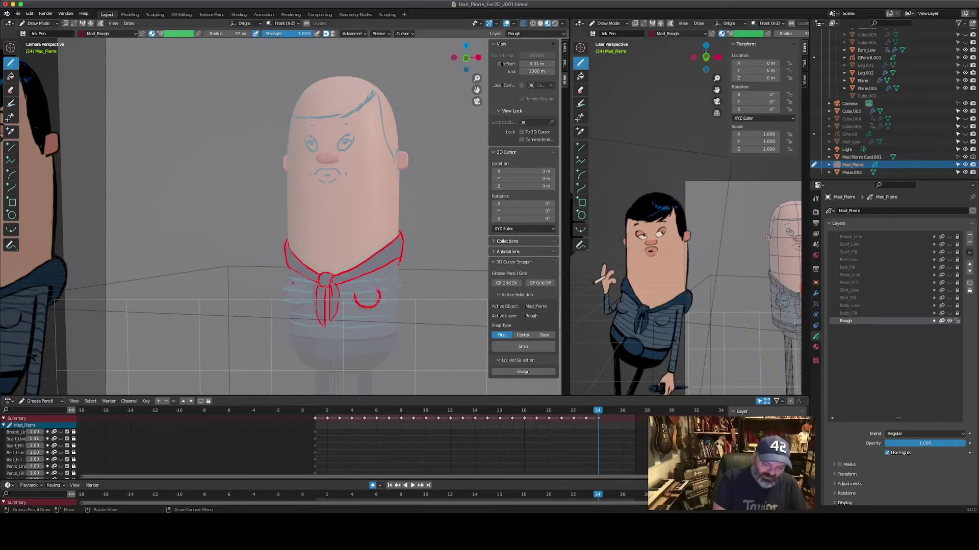
left_click_drag(286, 297, 296, 301)
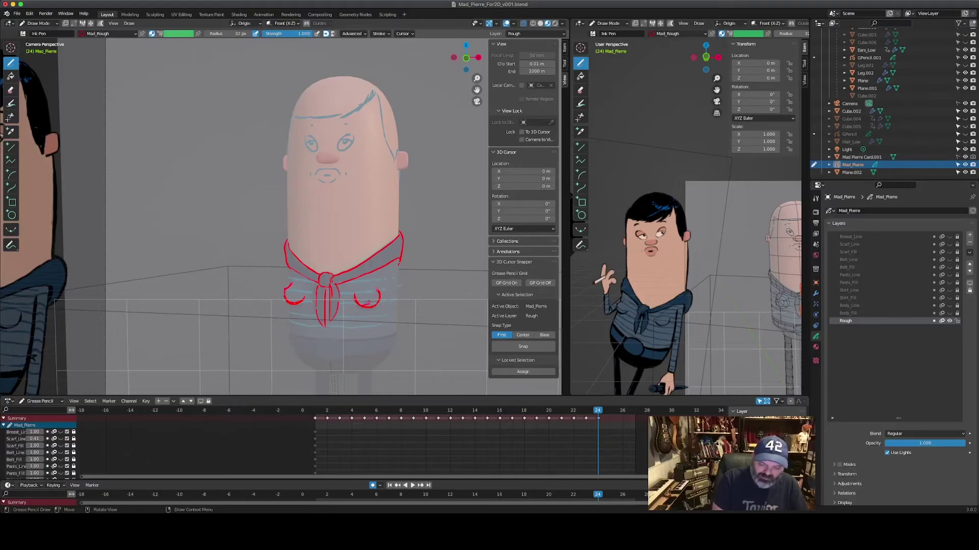
key("ctrl+z")
key("ctrl+z")
key("ctrl+z")
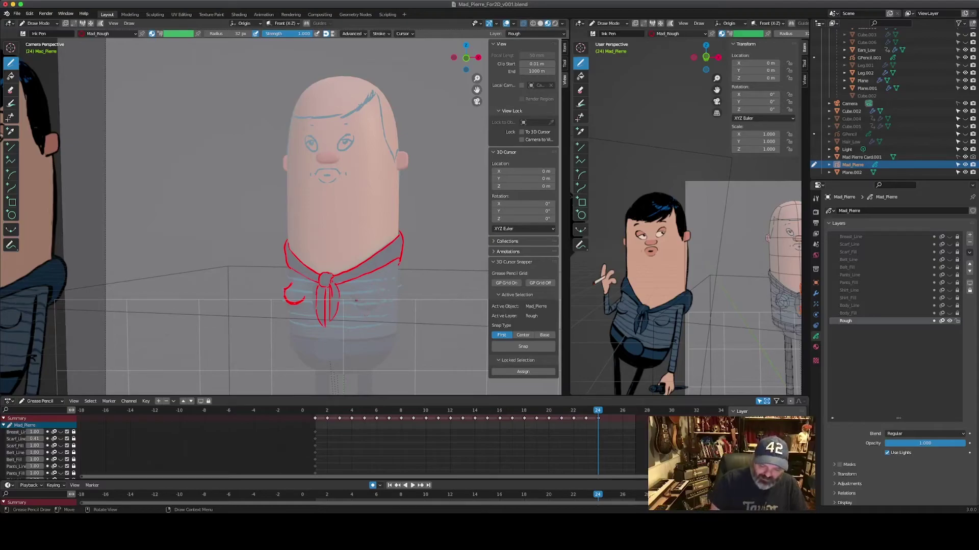
left_click_drag(360, 303, 376, 300)
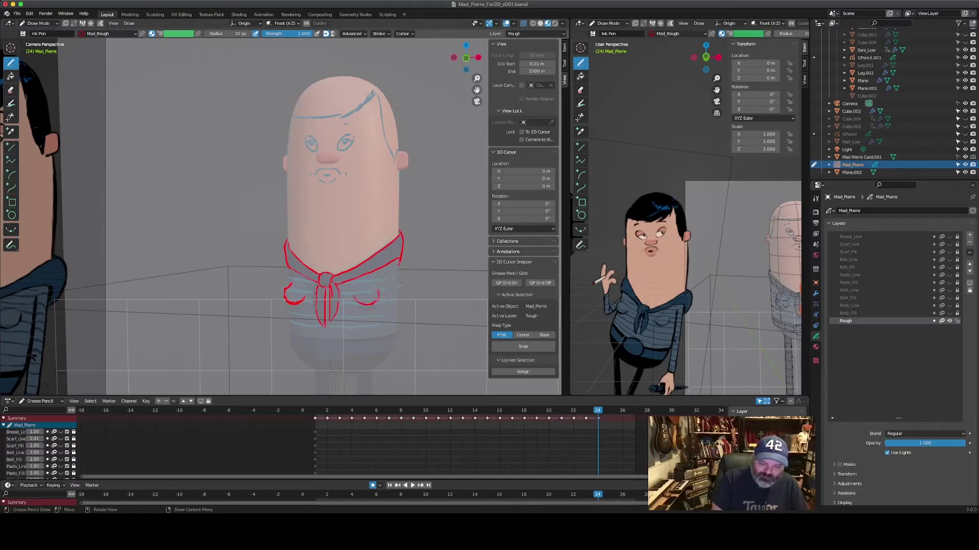
left_click_drag(378, 302, 366, 306)
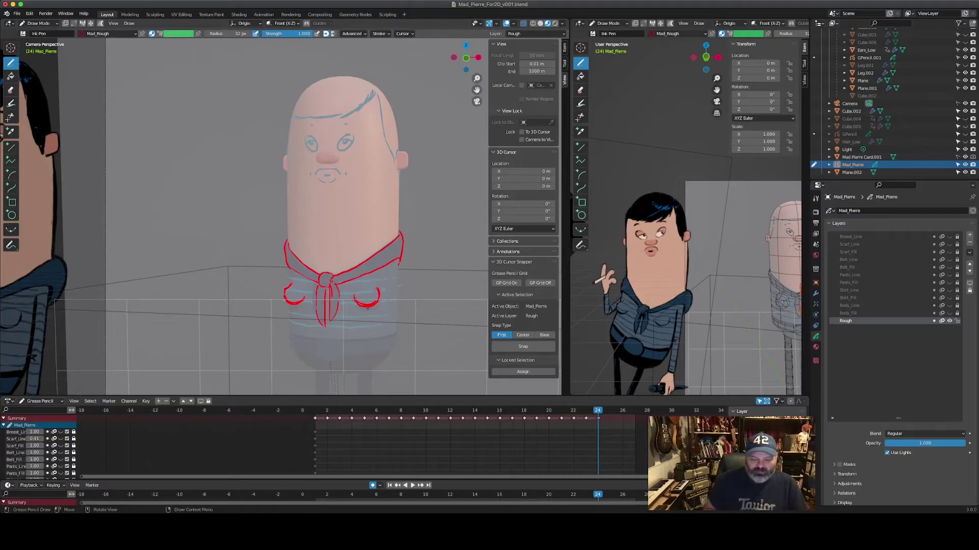
Step: Draw both breast curves on the front view at frame 25
key("Right")
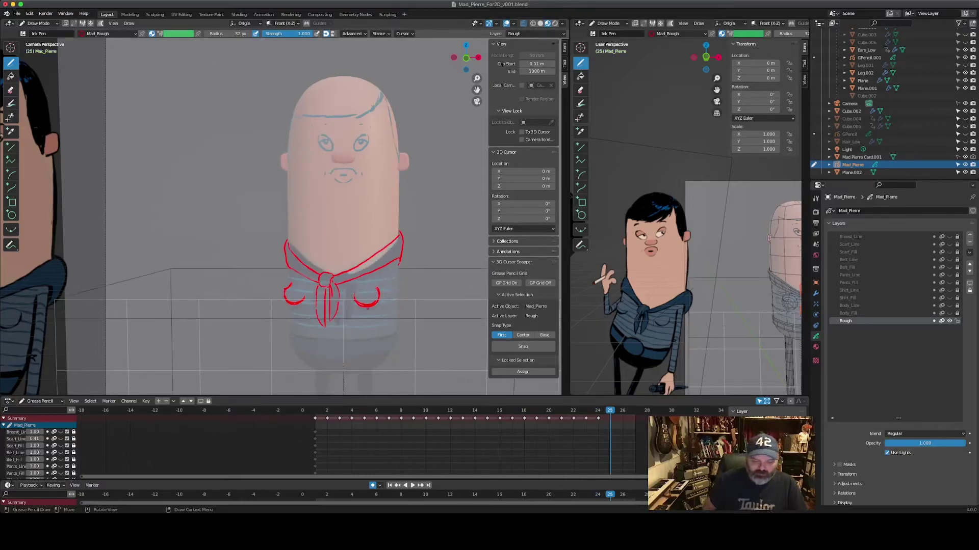
left_click_drag(370, 297, 391, 298)
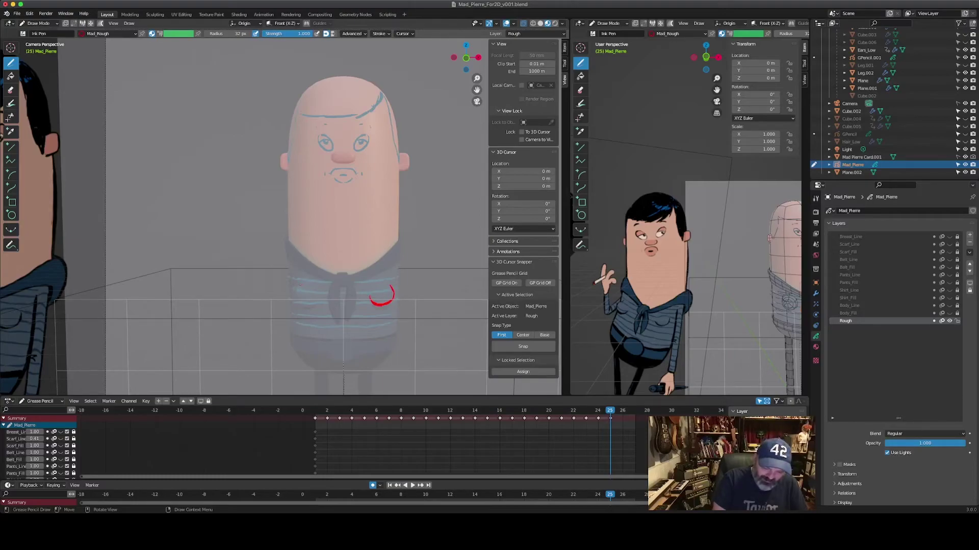
left_click_drag(304, 303, 317, 296)
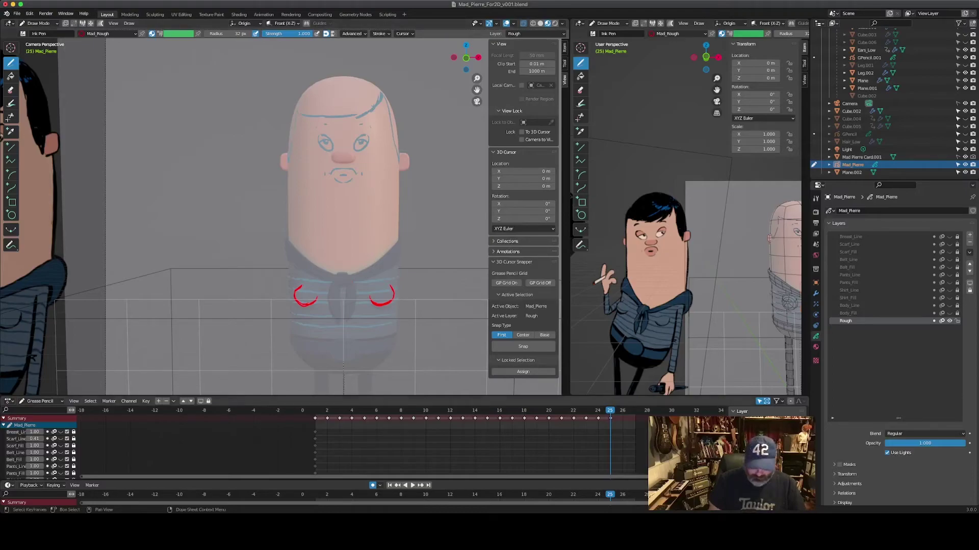
Step: Play back the turnaround and step back and forth through frames 18 to 24 to check the scarf and breast roughs
left_click_drag(611, 410, 351, 410)
key("space")
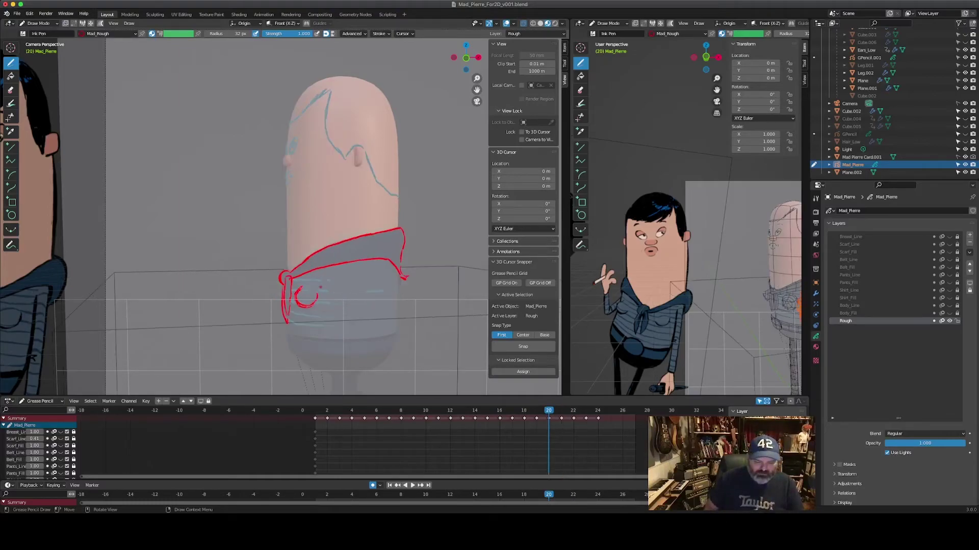
key("Left")
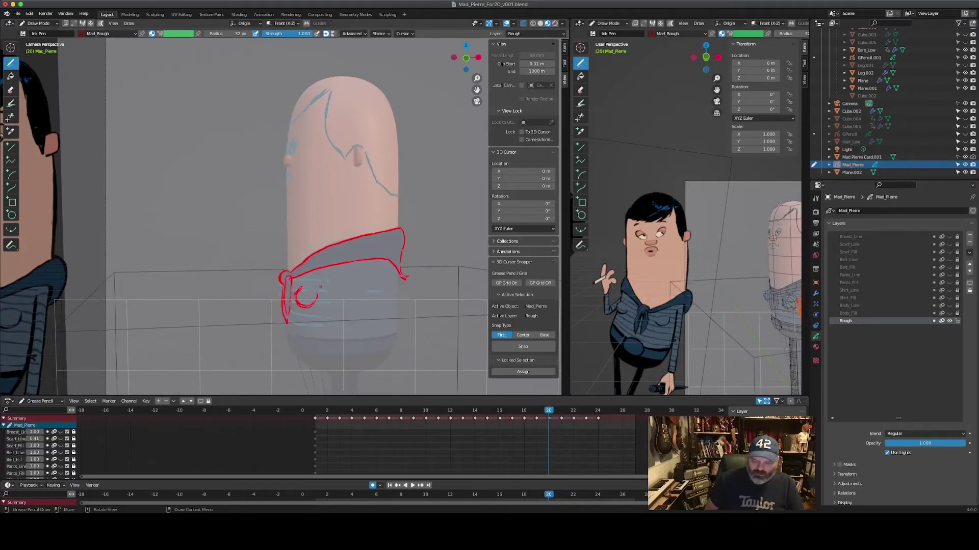
key("Right")
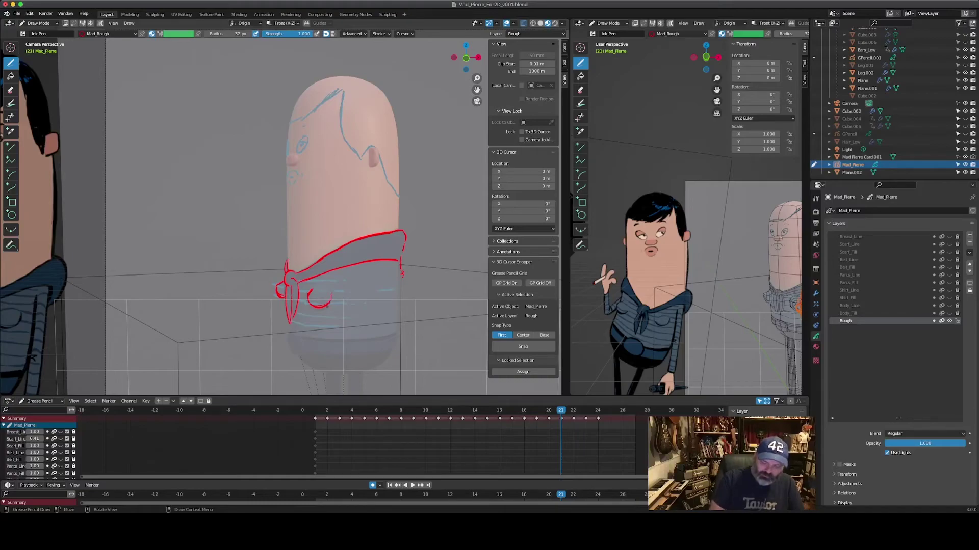
key("Left")
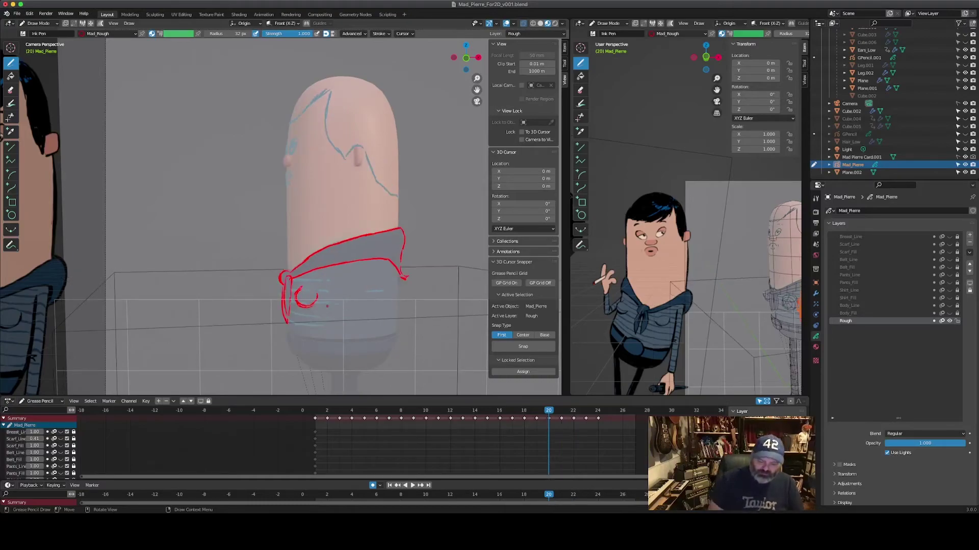
key("Right")
key("Right")
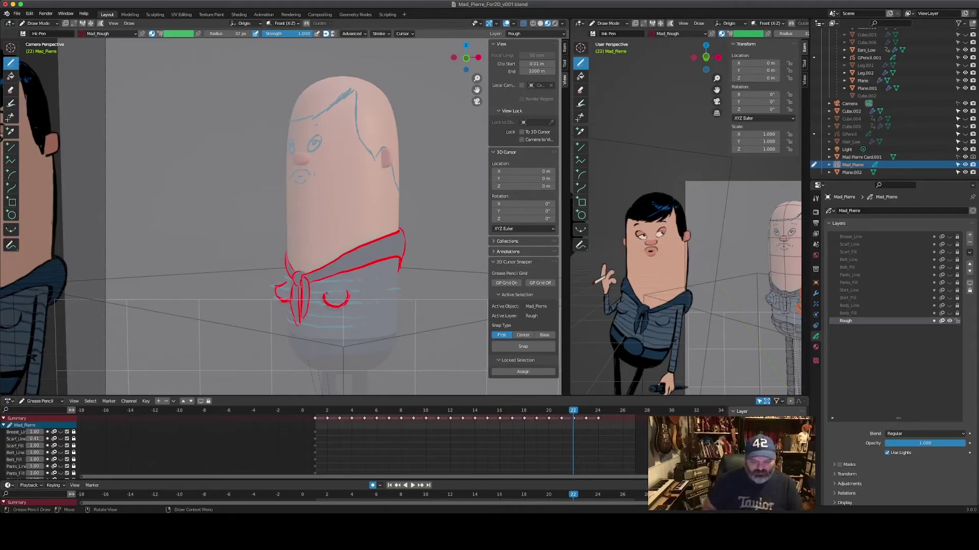
key("Right")
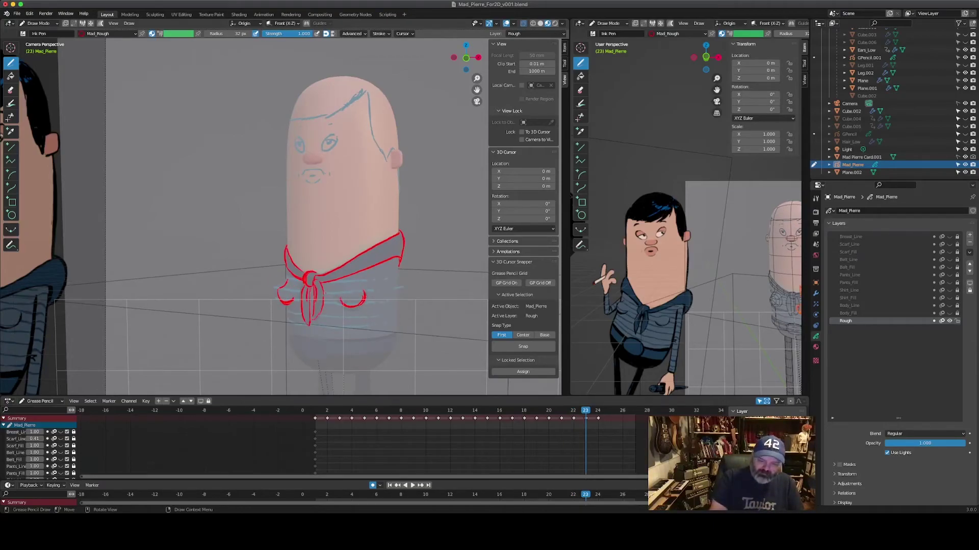
key("Left")
key("Left")
key("Left")
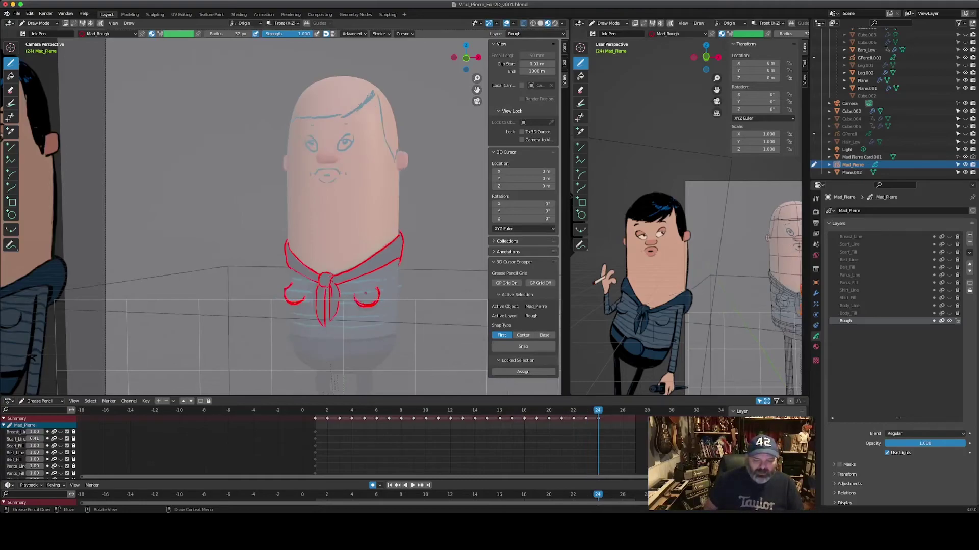
key("Right")
key("Right")
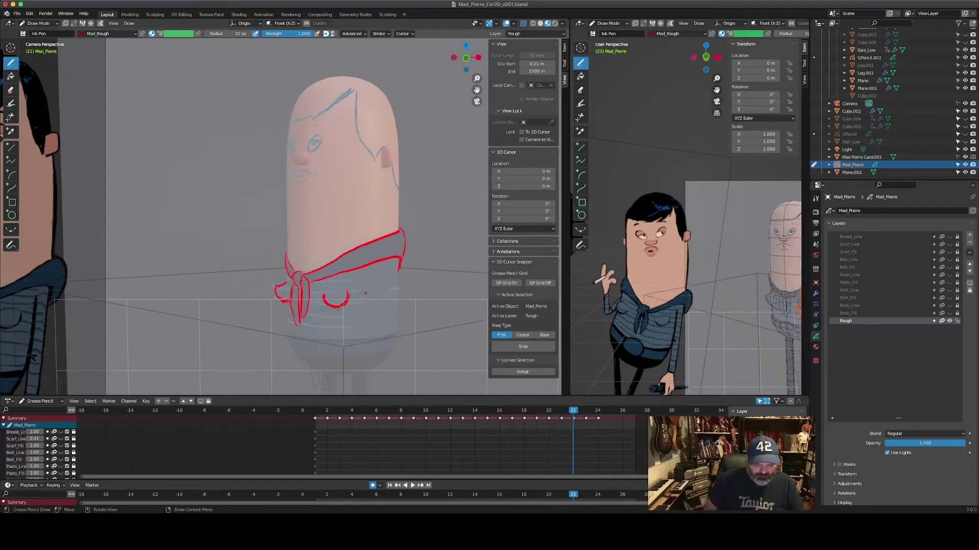
key("Left")
key("Left")
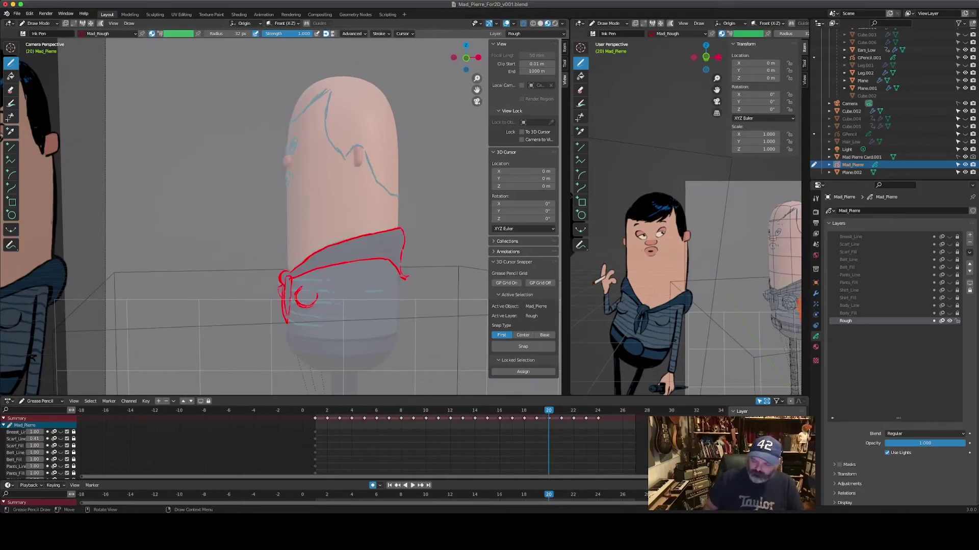
key("Left")
key("Left")
key("Right")
key("Right")
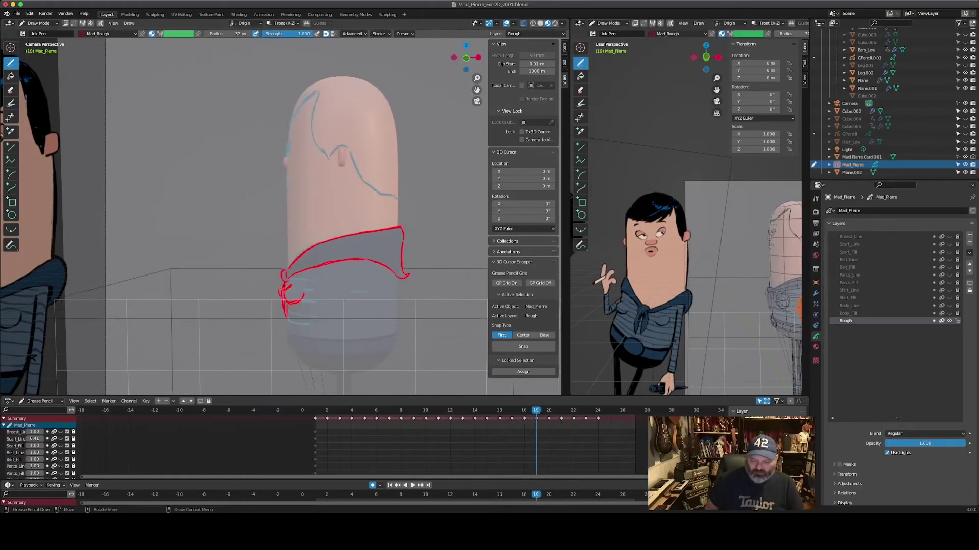
key("Left")
key("Left")
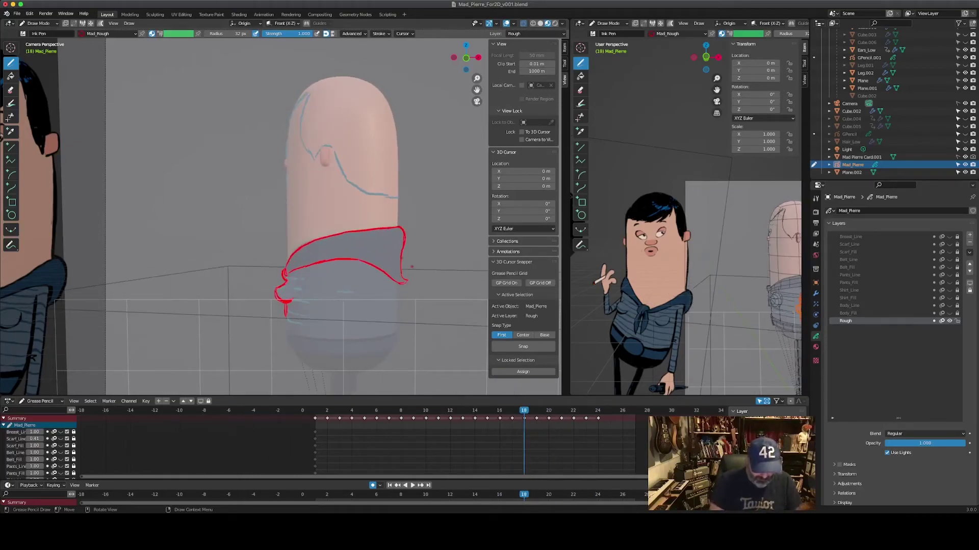
Step: Switch the grease pencil character to Sculpt Mode and enlarge the brush radius to 56 px
key("ctrl+Tab")
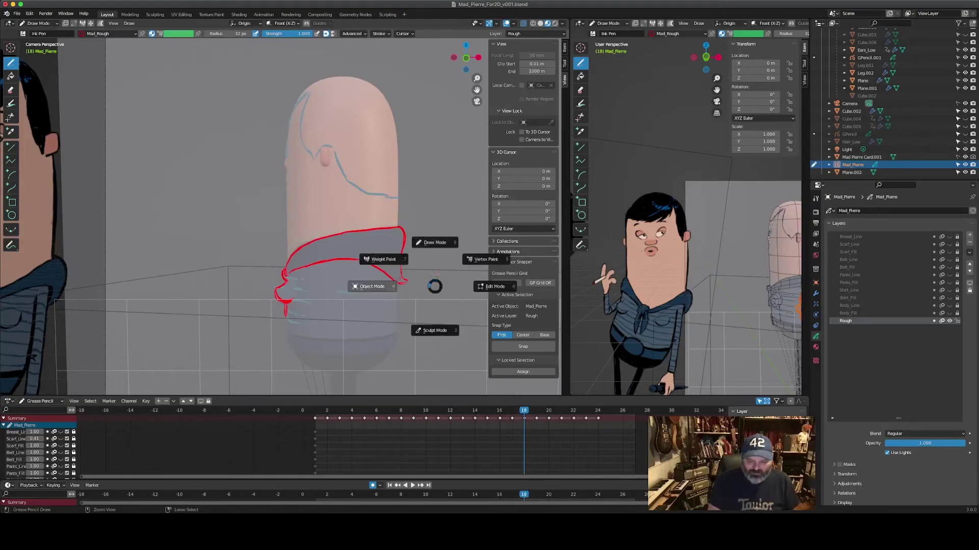
left_click(435, 330)
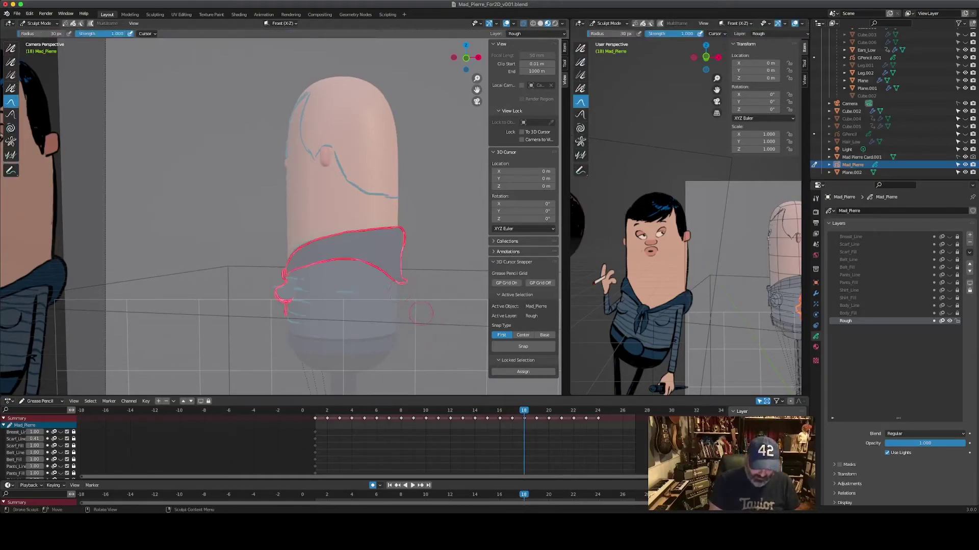
key("f")
left_click(437, 332)
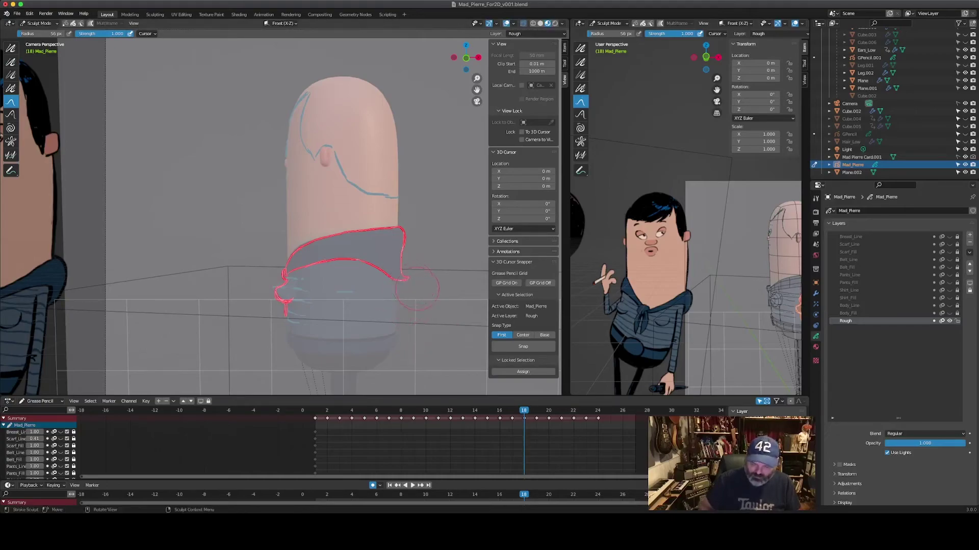
Step: Step back from frame 18 to frame 10 to examine how the scarf's outline changes between frames
key("Left")
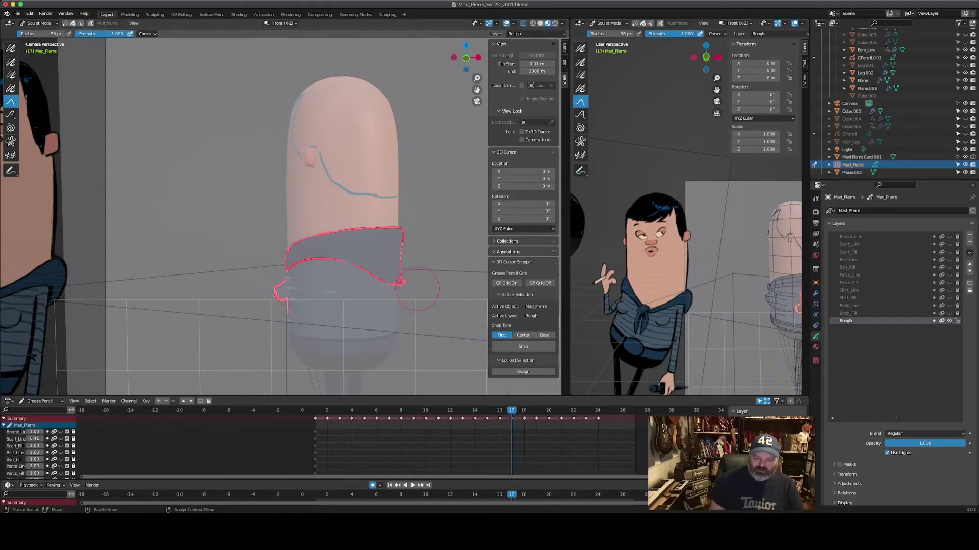
key("Left")
key("Left")
key("Left")
key("Left")
key("Left")
key("Left")
key("Left")
key("Left")
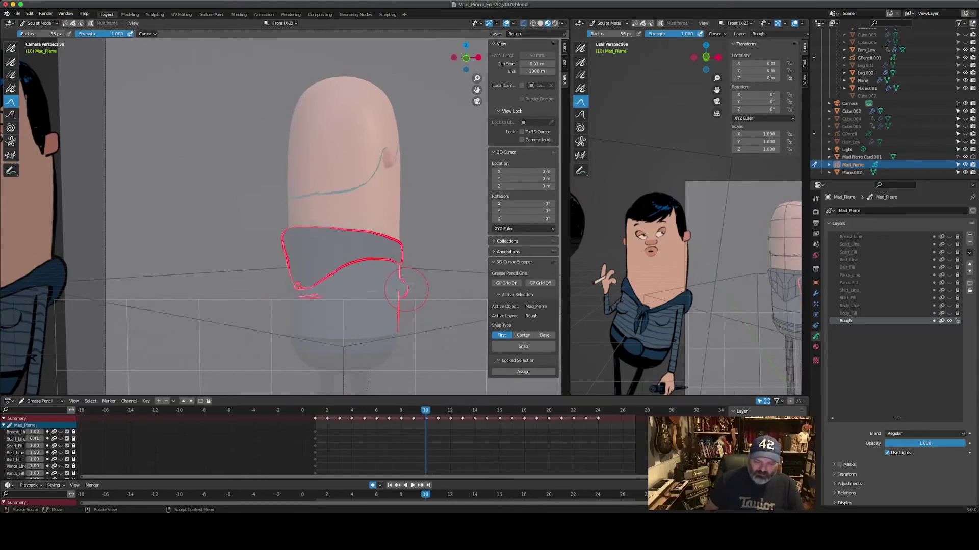
Step: Grab the scarf's rear corner at frame 5 and nudge it slightly to follow the outline of the preceding frames
key("Left")
key("Left")
key("Right")
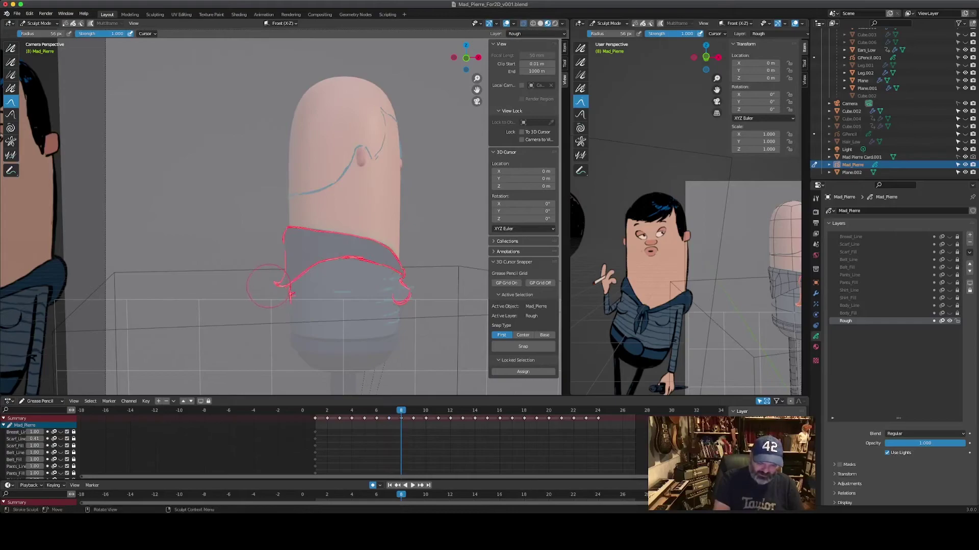
key("Left")
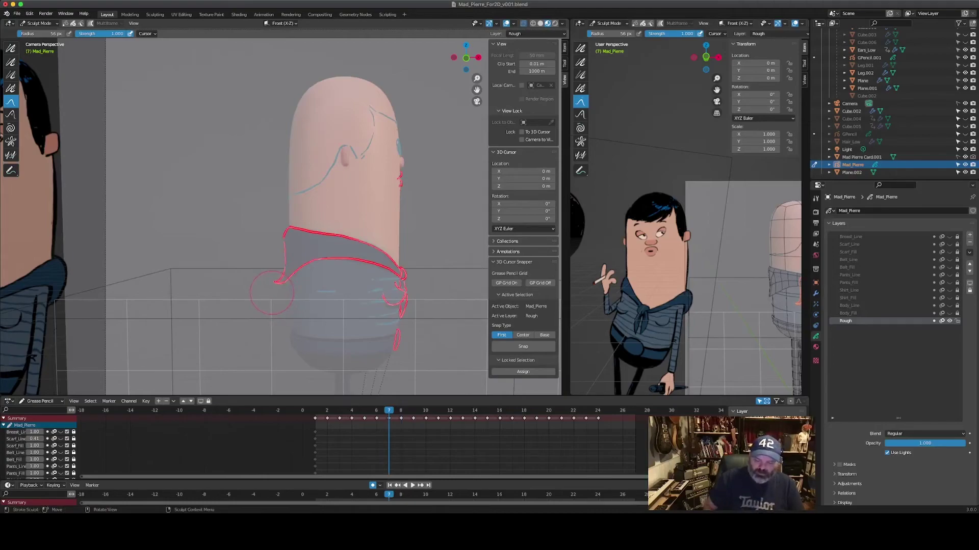
key("Left")
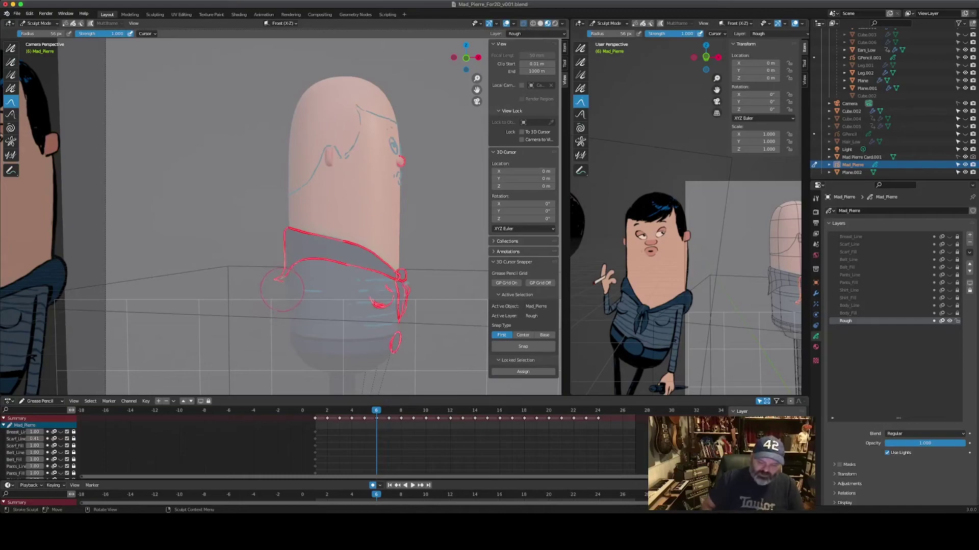
key("Left")
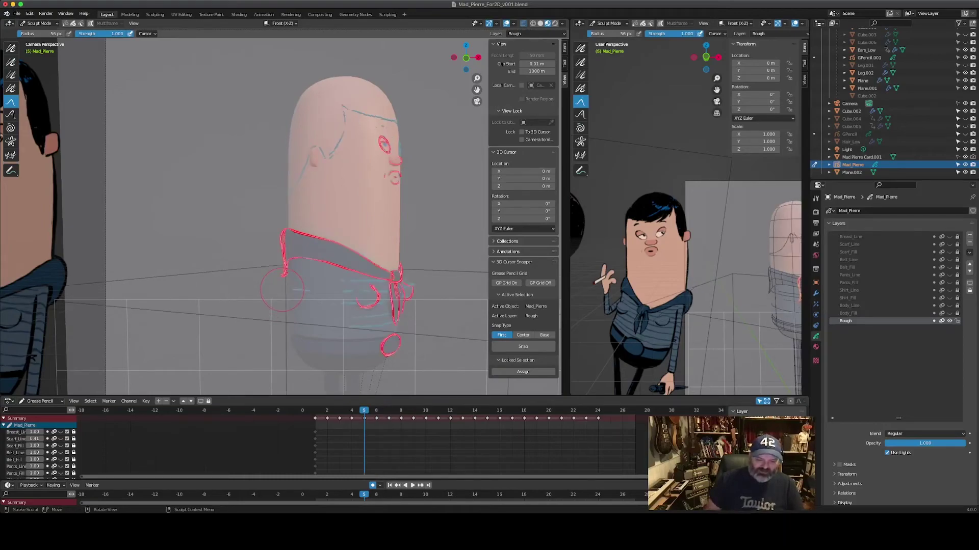
left_click_drag(277, 301, 280, 289)
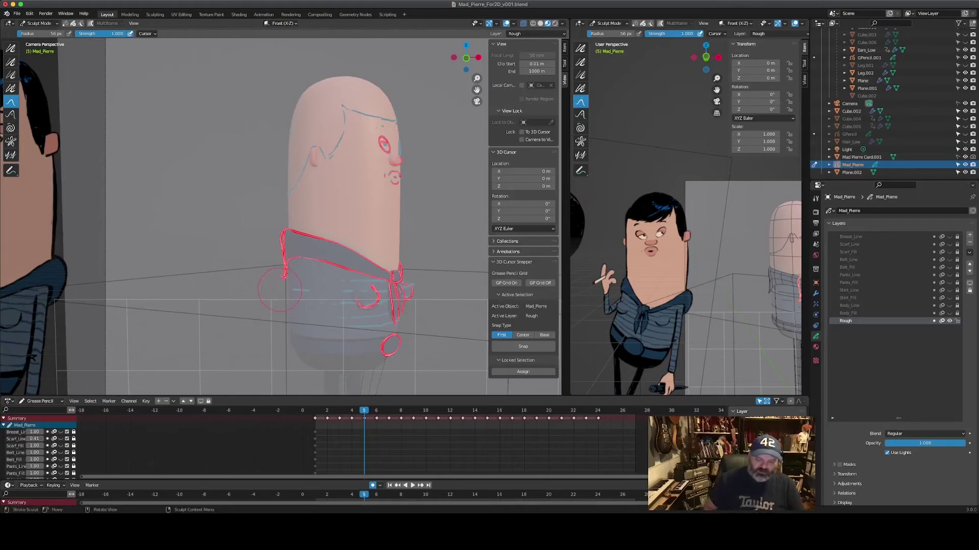
Step: Step forward from frame 5 to frame 17 to check how the scarf's rear corner moves around the back view
key("Left")
key("Right")
key("Right")
key("Right")
key("Right")
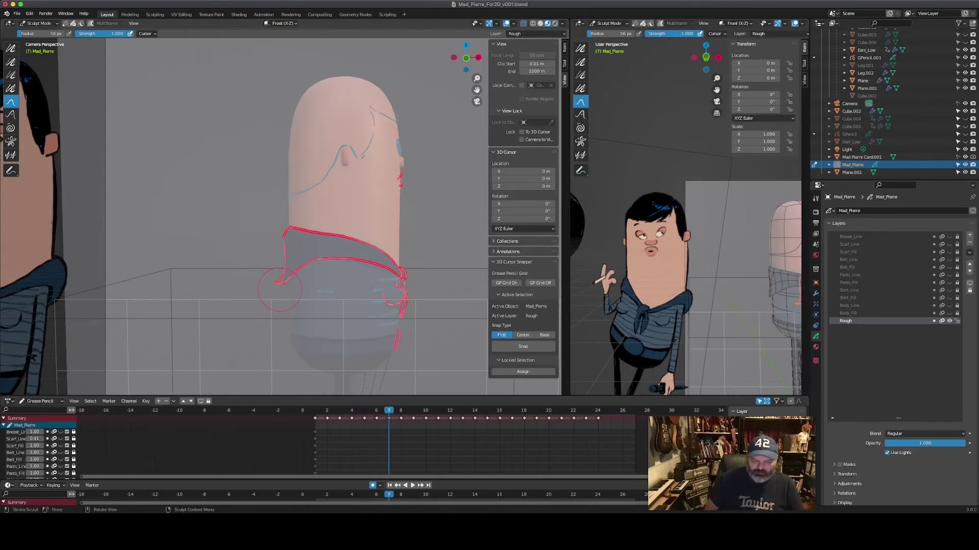
key("Right")
key("Right")
key("Right")
key("Right")
key("Right")
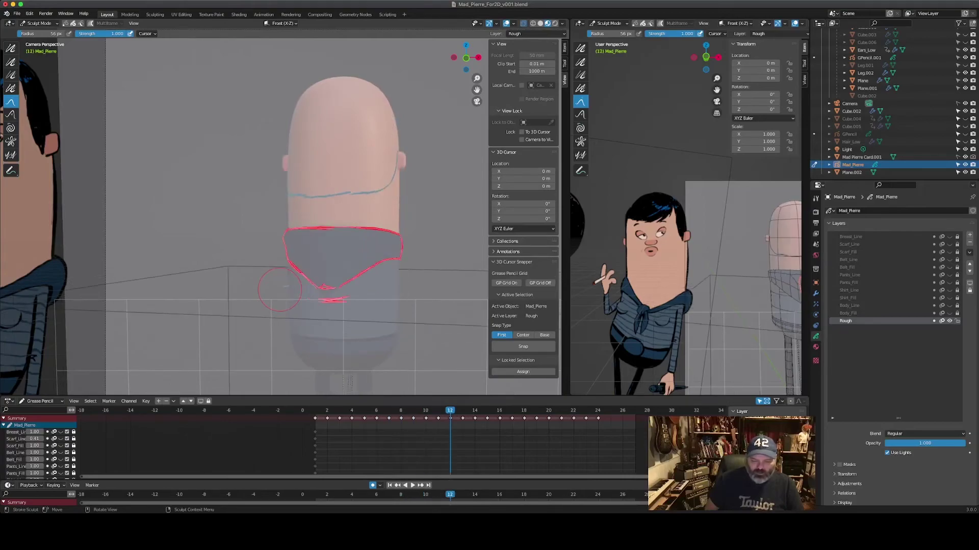
key("Right")
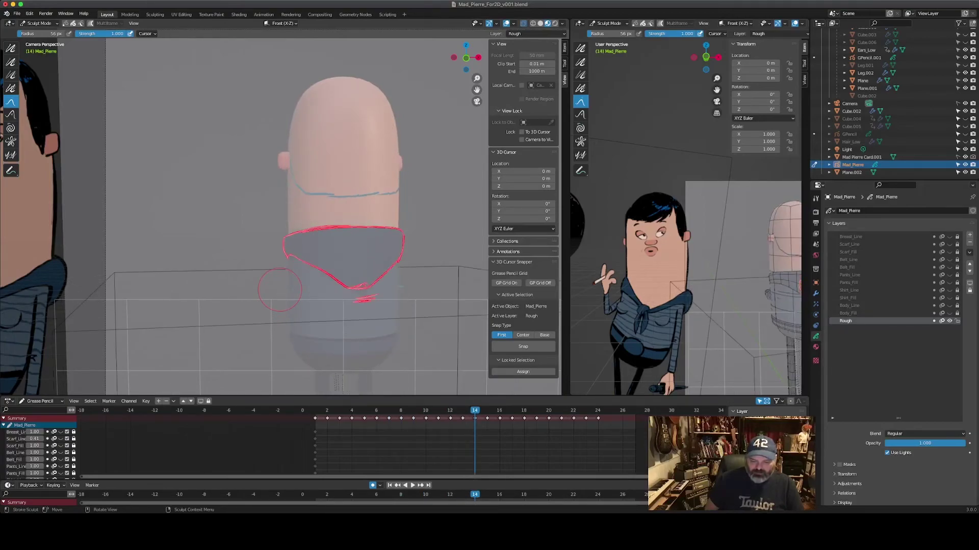
key("Right")
key("Right")
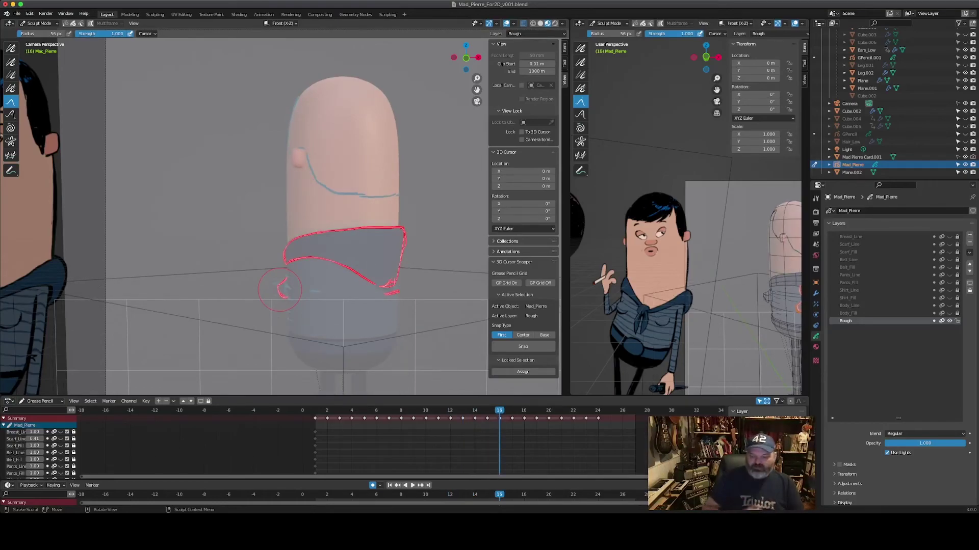
key("Right")
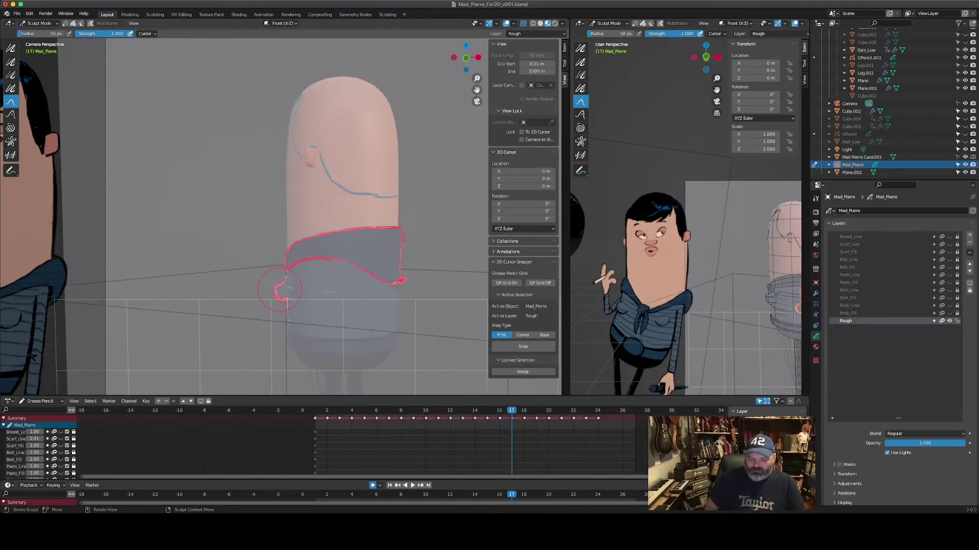
key("Left")
key("Right")
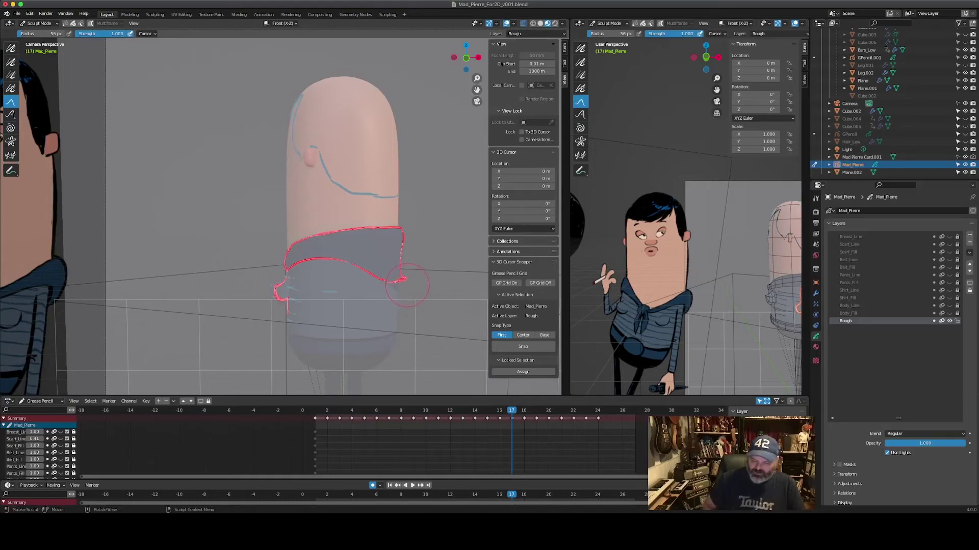
Step: Grab the scarf's rear corner at frames 19 and 20 and reshape it so the tip flares consistently
key("Right")
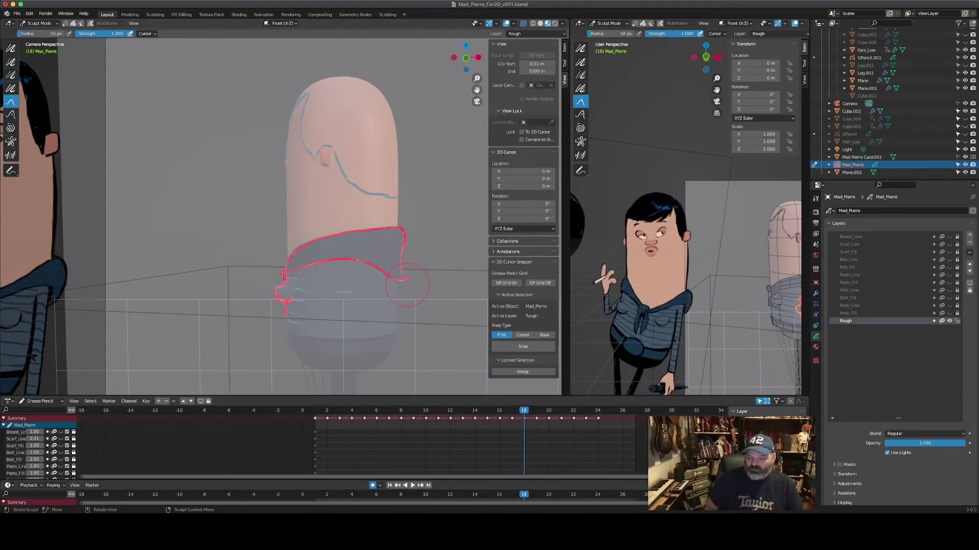
key("Right")
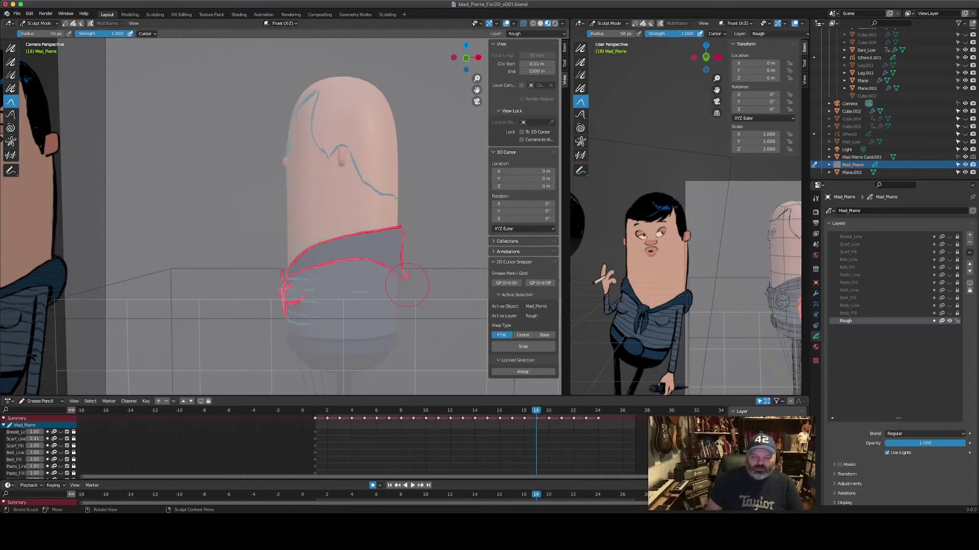
left_click_drag(407, 286, 401, 286)
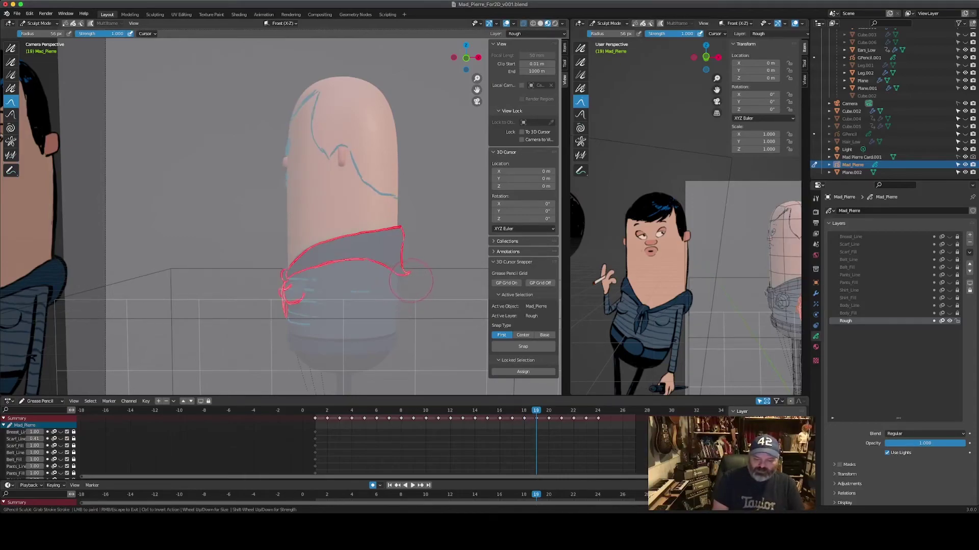
key("Right")
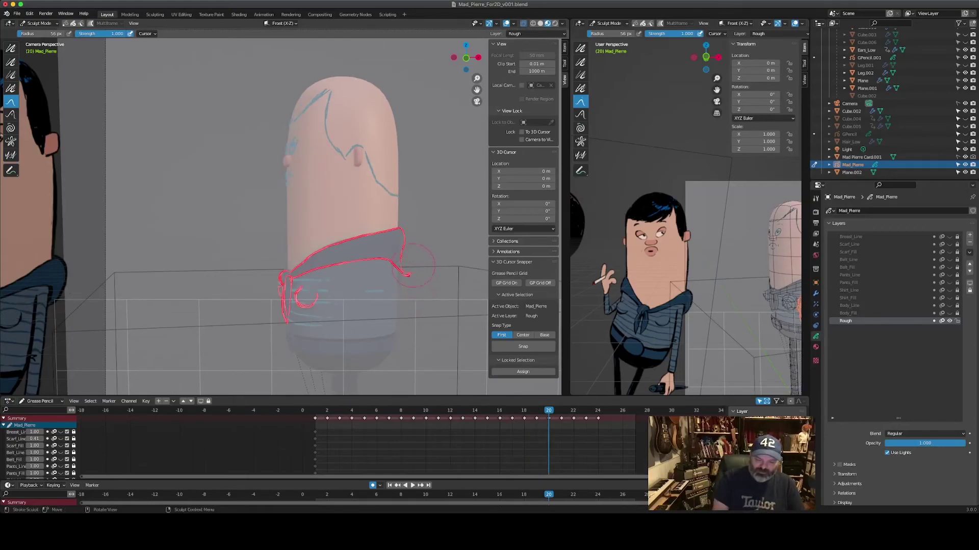
left_click_drag(408, 284, 415, 261)
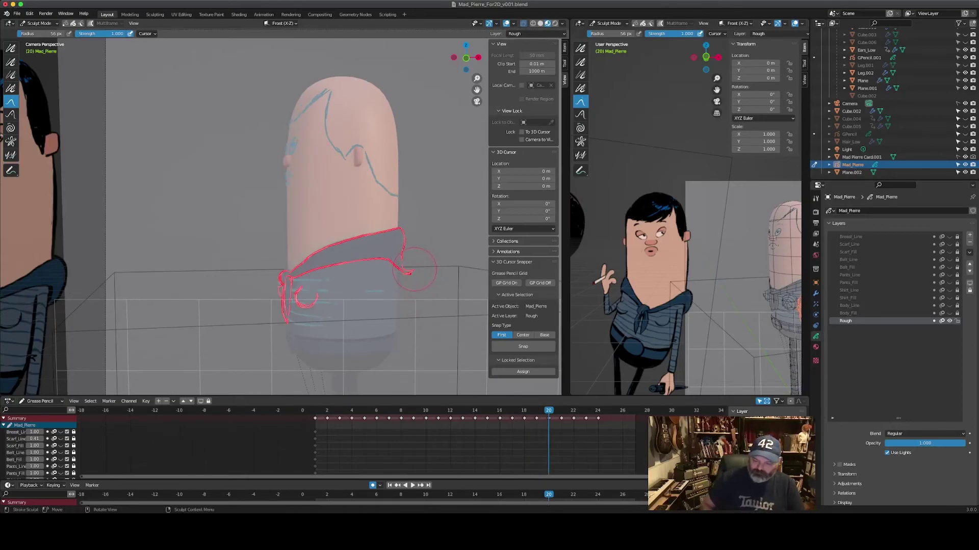
Step: Step forward to frame 24 and back to the rear-view frames to examine the scarf outline's continuity
key("Left")
key("Right")
key("Right")
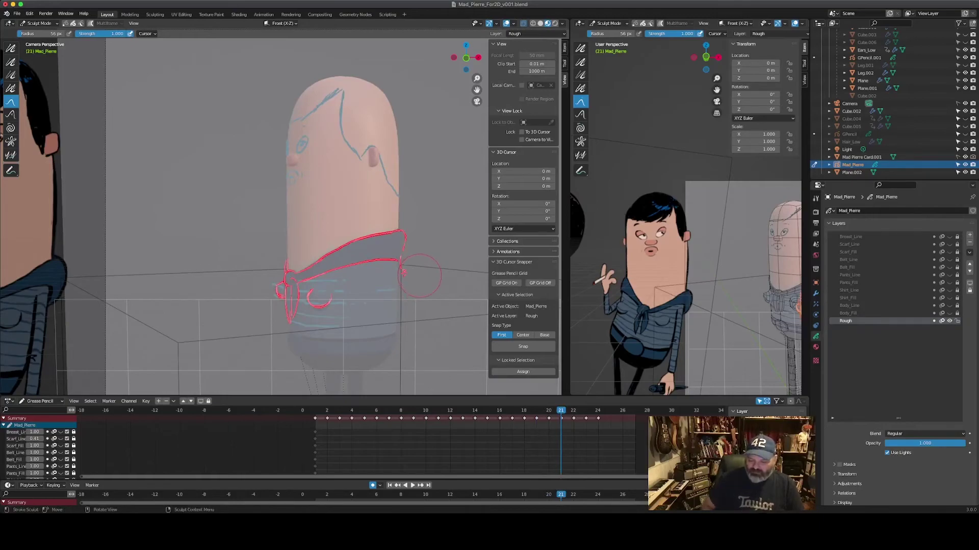
key("Right")
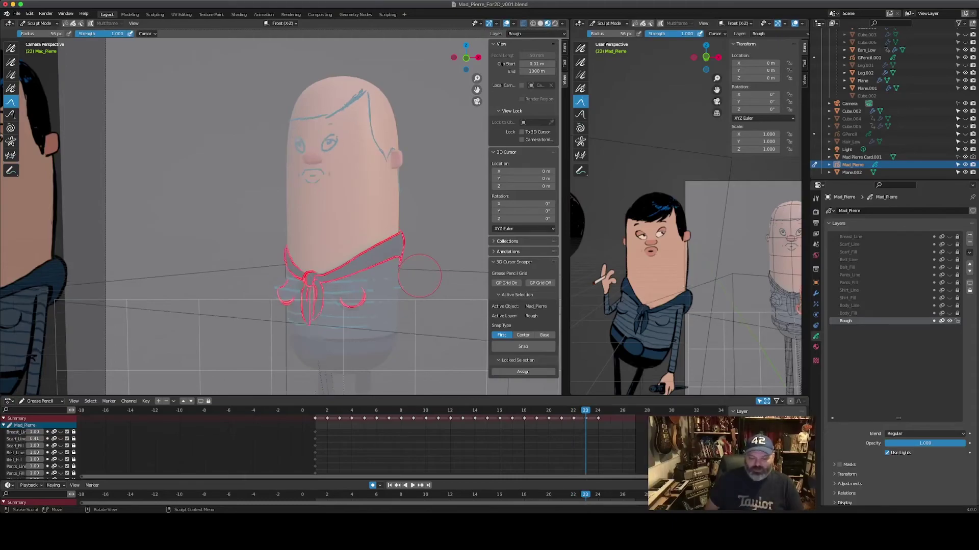
key("Right")
key("Right")
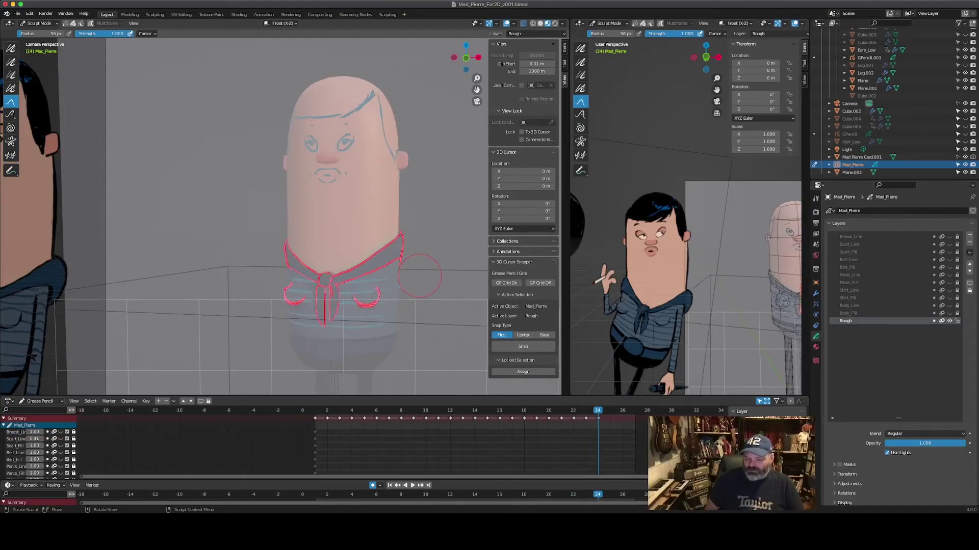
key("Left")
key("Left")
key("Left")
key("Left")
key("Left")
key("Left")
key("Left")
key("Left")
key("Left")
key("Left")
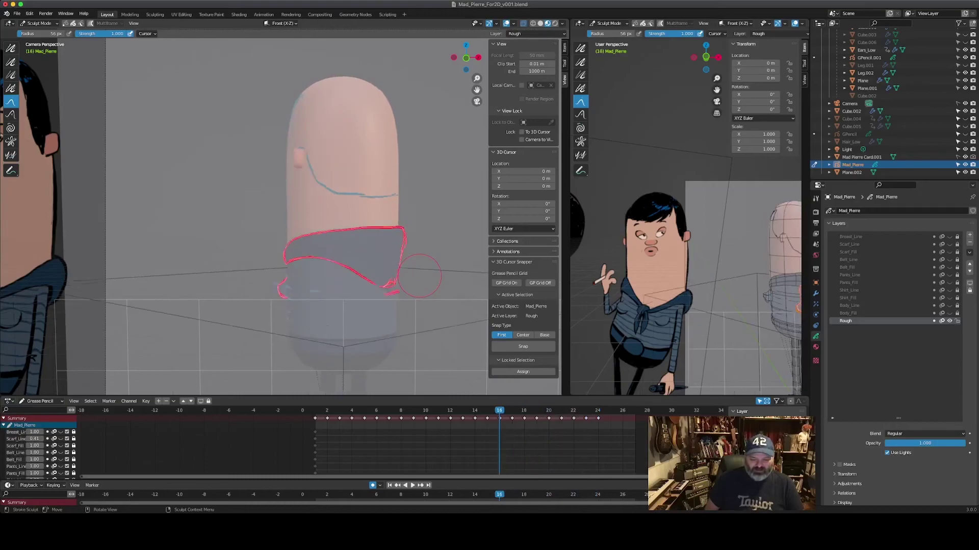
key("Left")
key("Left")
key("Left")
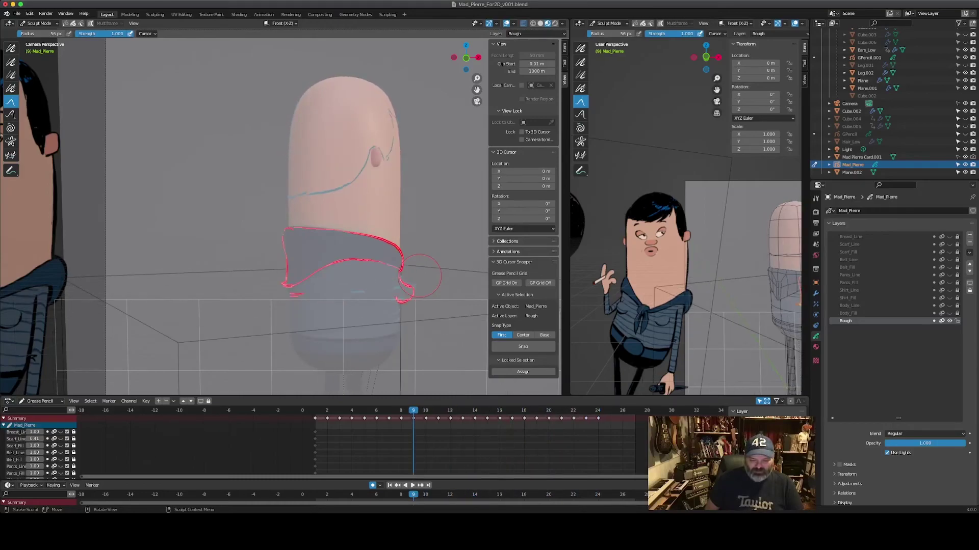
key("Right")
key("Left")
key("Right")
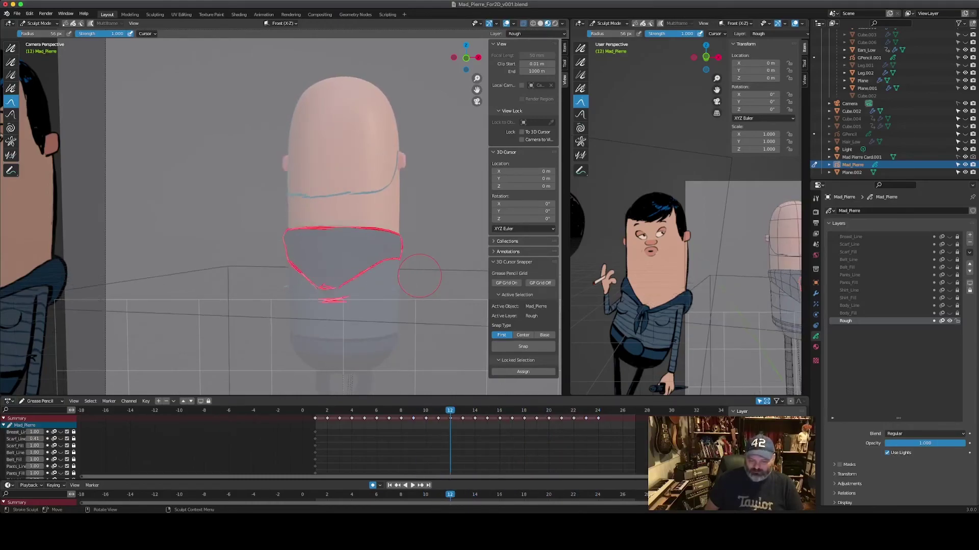
Step: Switch to Draw Mode and draw the missing short side edge of the scarf at frame 11
key("Left")
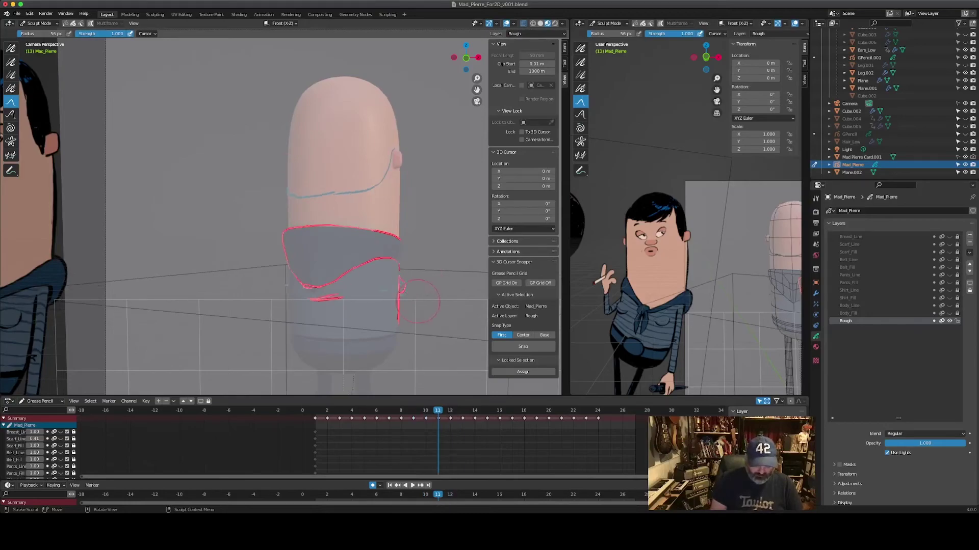
key("ctrl+Tab")
key("ctrl+Tab")
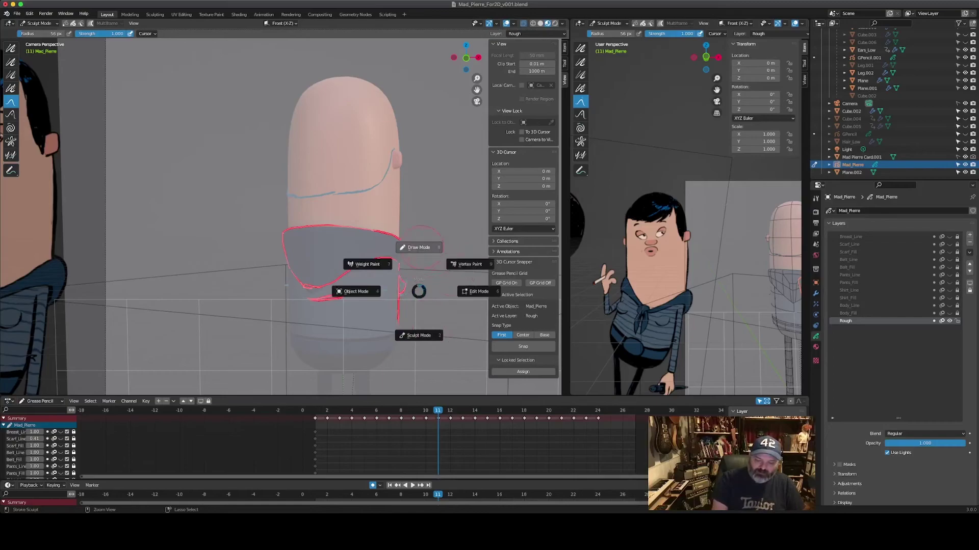
left_click(406, 257)
left_click_drag(401, 243, 403, 256)
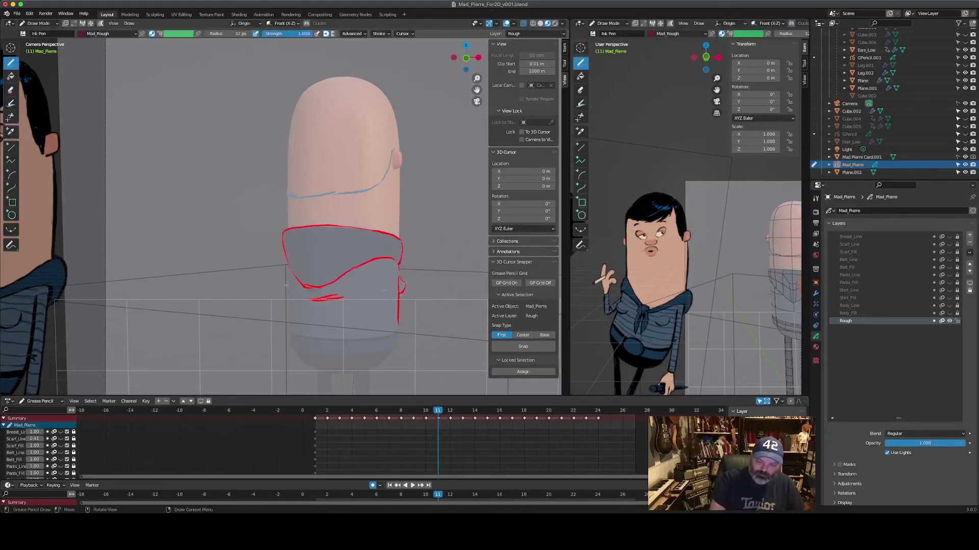
Step: Step back and forth through the rear-view frames up to 16 to check the completed scarf edge in motion
key("Left")
key("Left")
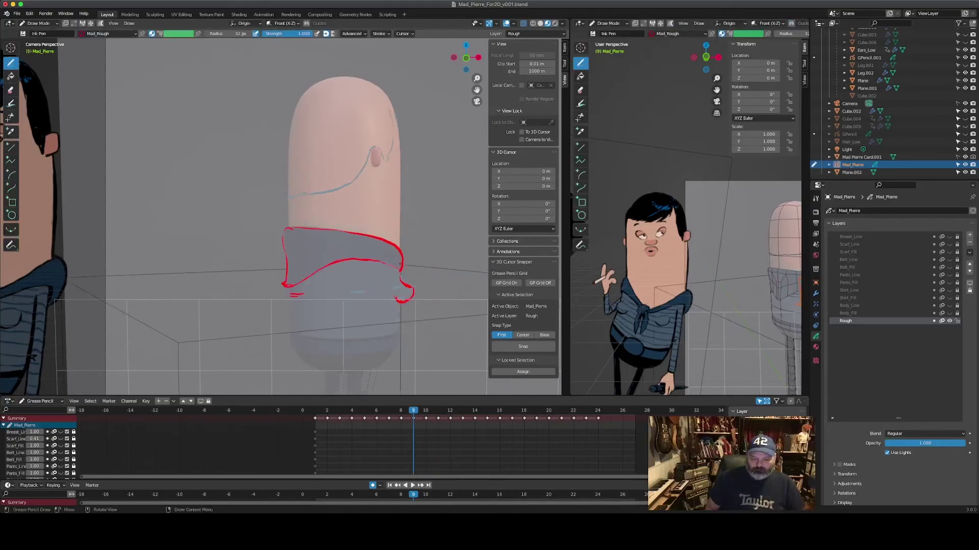
key("Left")
key("Left")
key("Right")
key("Right")
key("Right")
key("Right")
key("Right")
key("Right")
key("Right")
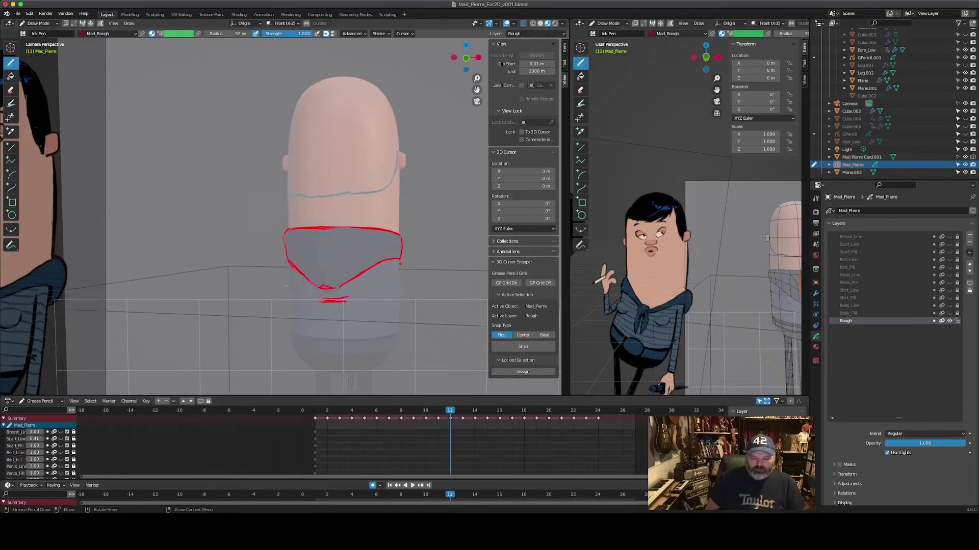
key("Right")
key("Right")
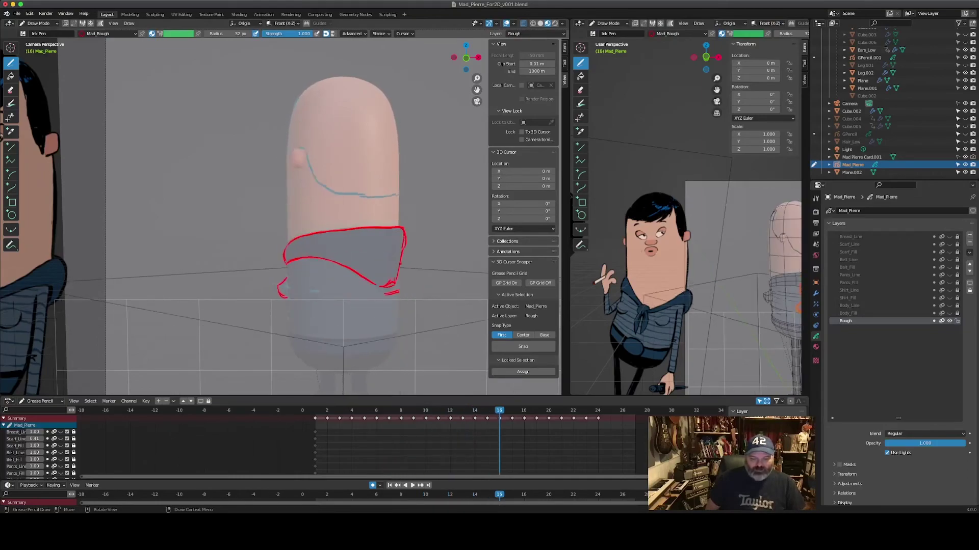
key("Left")
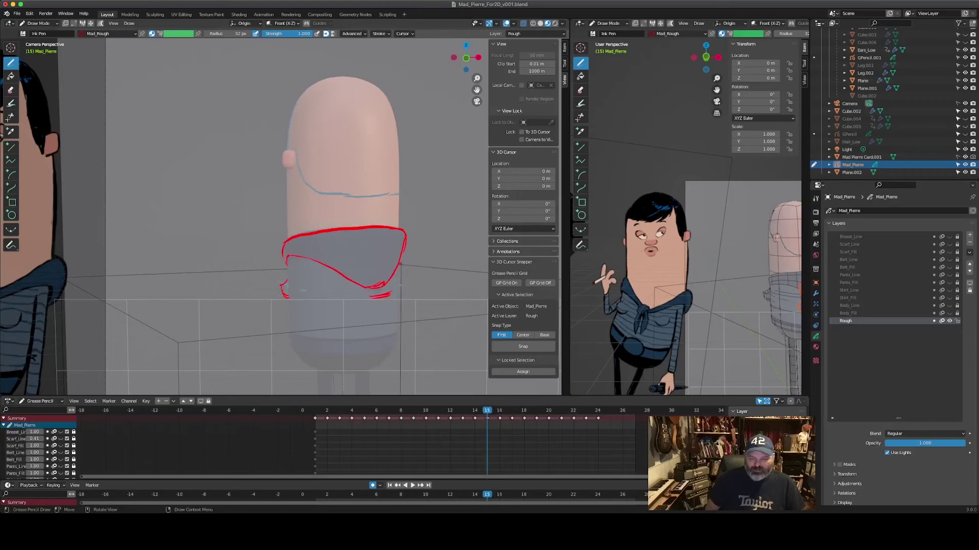
key("Left")
key("Right")
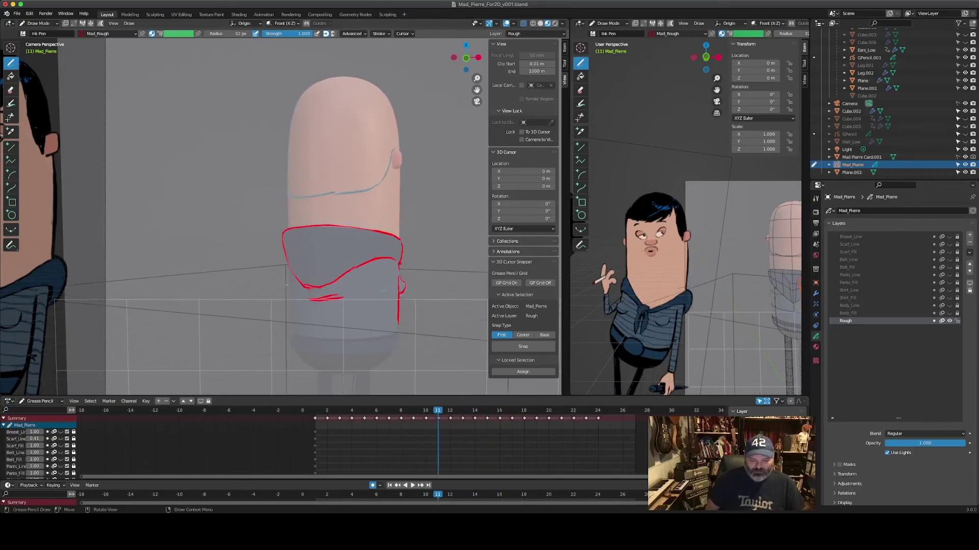
key("Left")
key("Left")
key("Left")
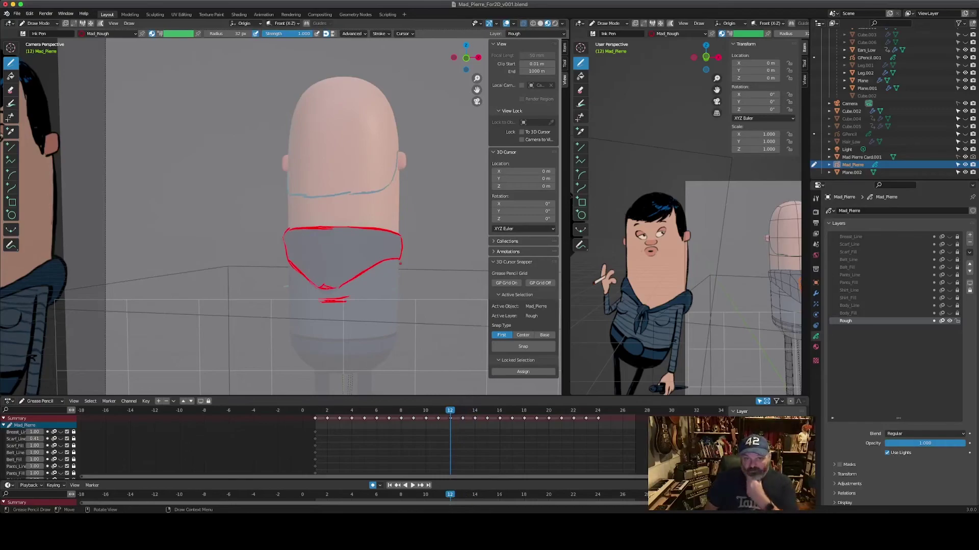
Step: Step between frames 8 and 23 in both directions to review the scarf and breast roughs across the turnaround
key("Left")
key("Left")
key("Left")
key("Left")
key("Left")
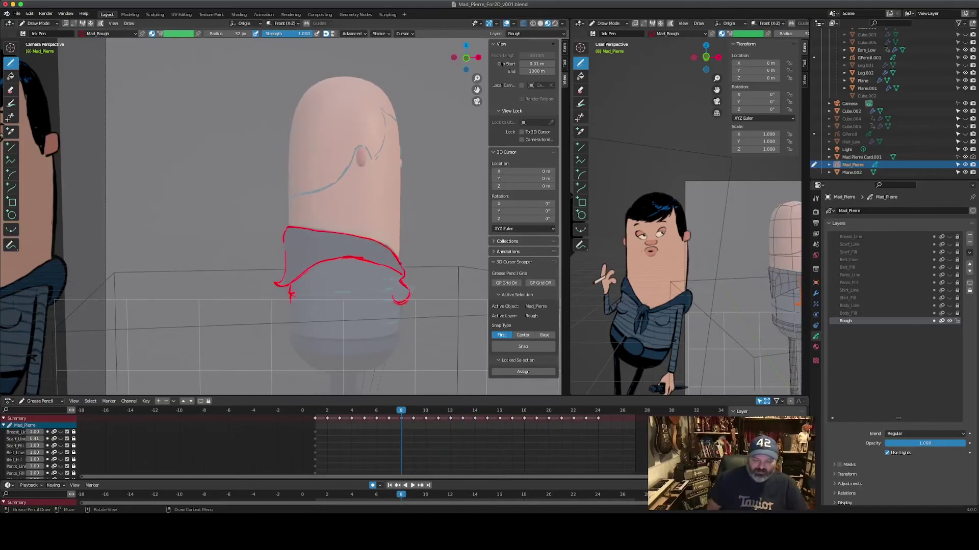
key("Right")
key("Right")
key("Right")
key("Right")
key("Right")
key("Right")
key("Right")
key("Right")
key("Right")
key("Right")
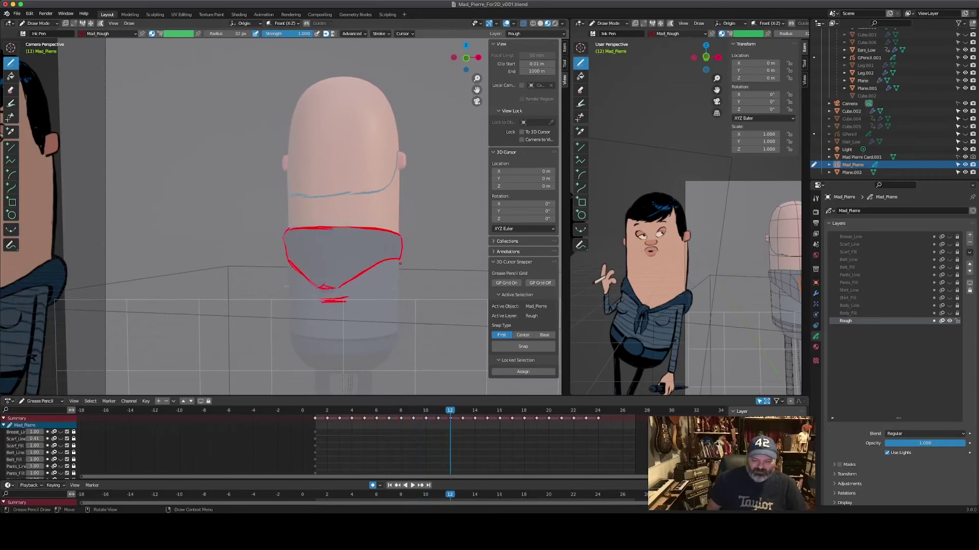
key("Right")
key("Right")
key("Right")
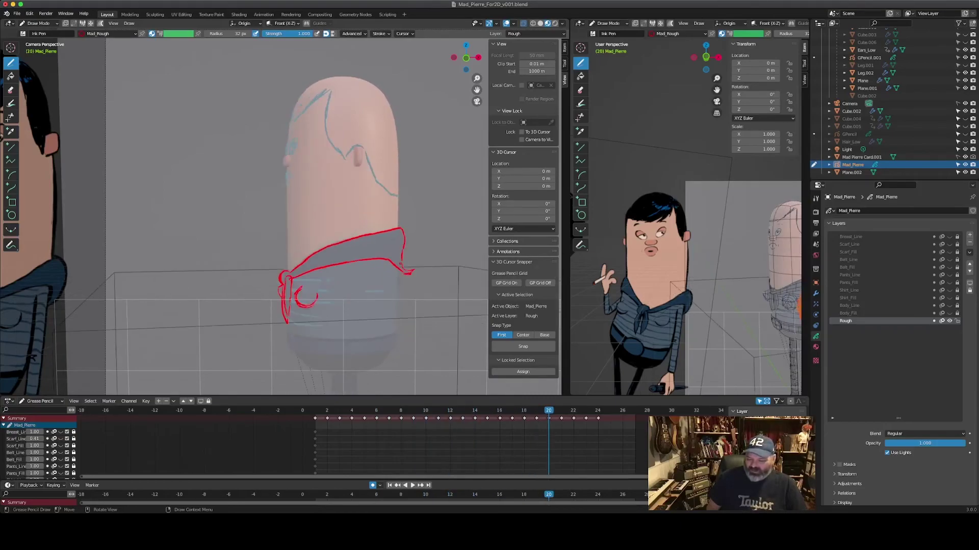
key("Right")
key("Right")
key("Left")
key("Left")
key("Left")
key("Left")
key("Left")
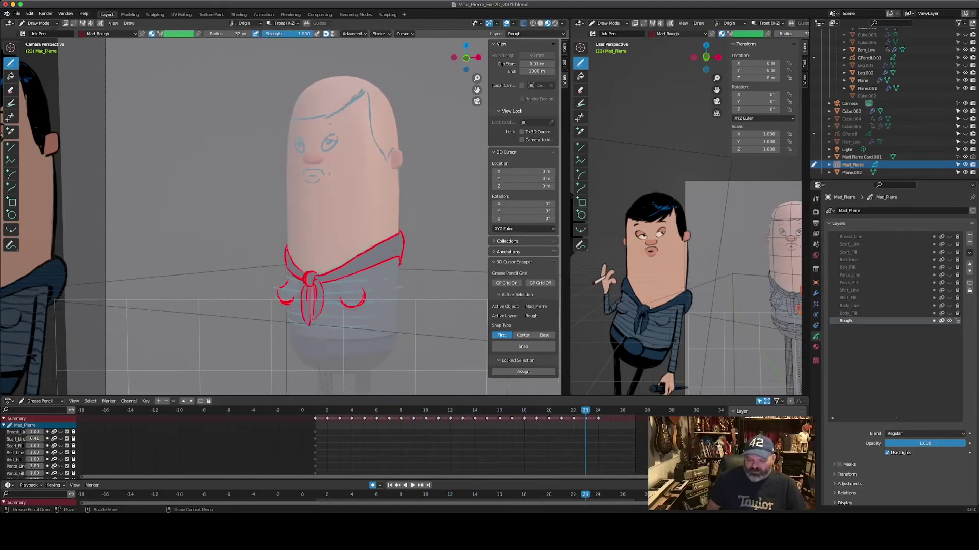
Step: Step back from frame 23 to frame 4 to check the scarf, breast and belt roughs across the turnaround
key("Left")
key("Left")
key("Left")
key("Left")
key("Left")
key("Left")
key("Left")
key("Left")
key("Left")
key("Left")
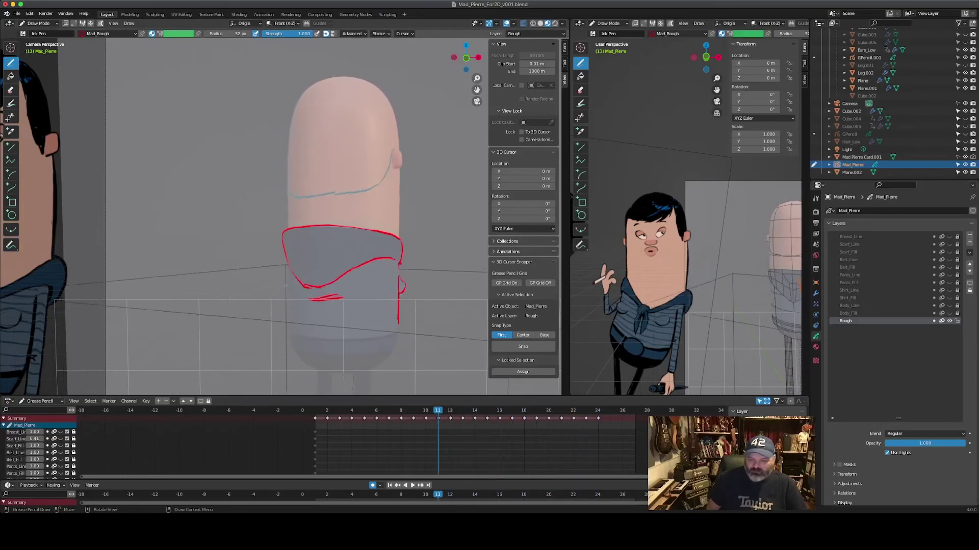
key("Left")
key("Left")
key("Left")
key("Left")
key("Left")
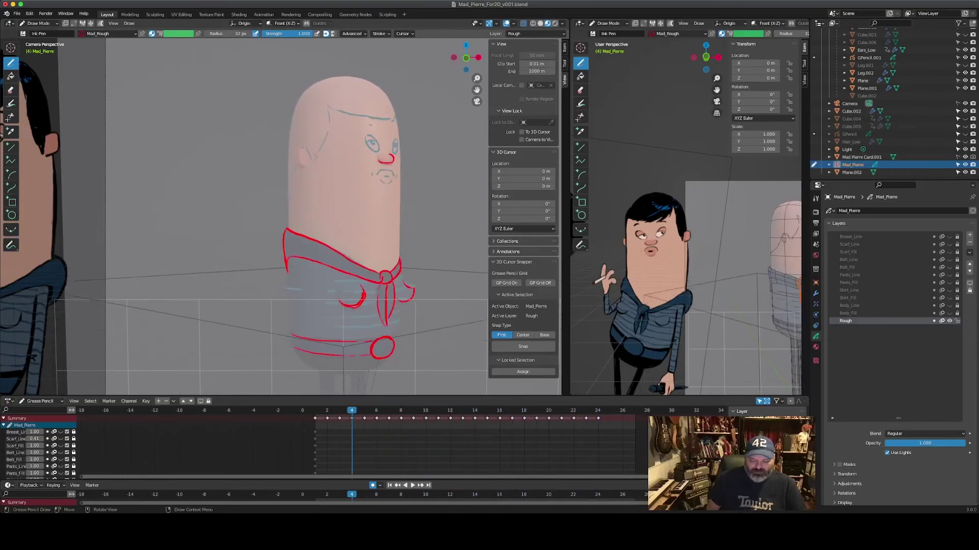
Step: Step forward from the front-view frames to frame 15 to check how the scarf and breast roughs flow into the rear views
key("Right")
key("Right")
key("Right")
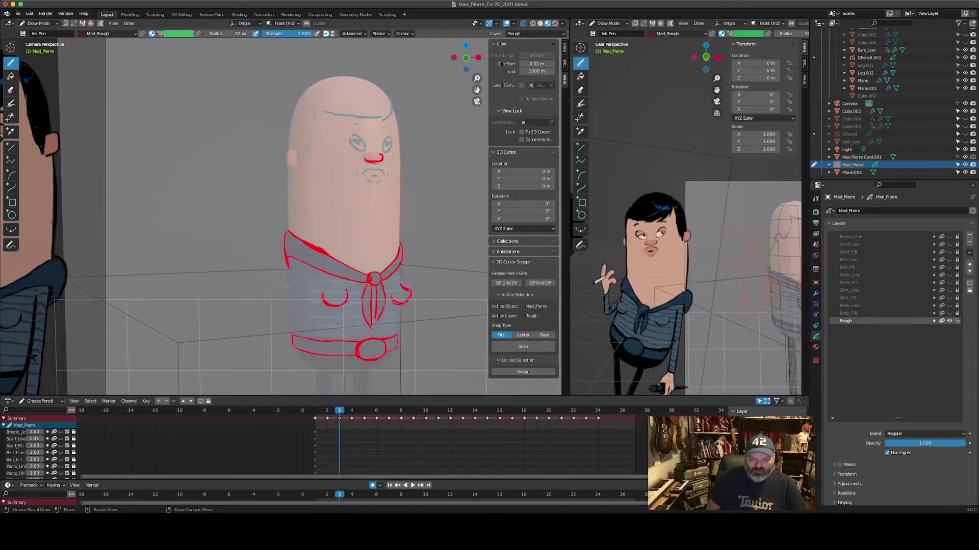
key("Right")
key("Right")
key("Right")
key("Right")
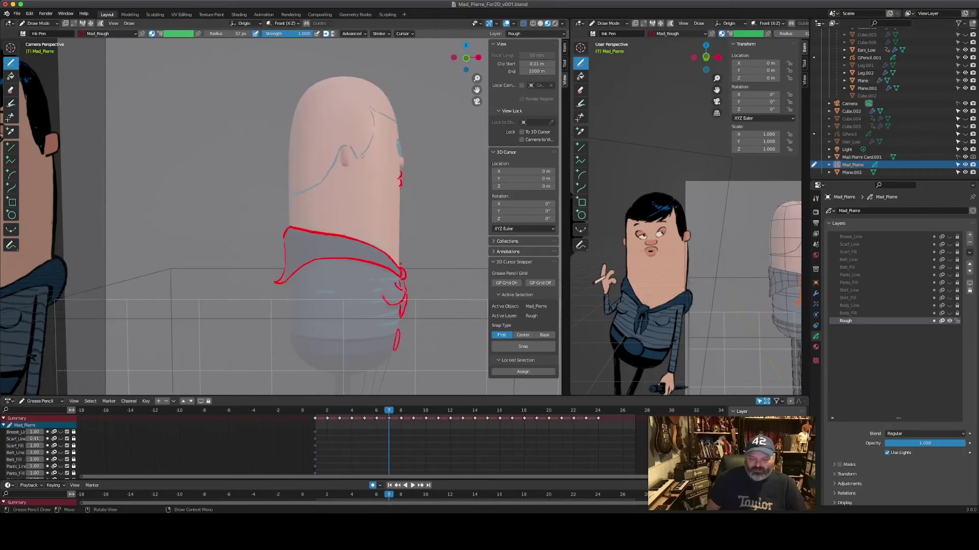
key("Right")
key("Right")
key("Right")
key("Right")
key("Right")
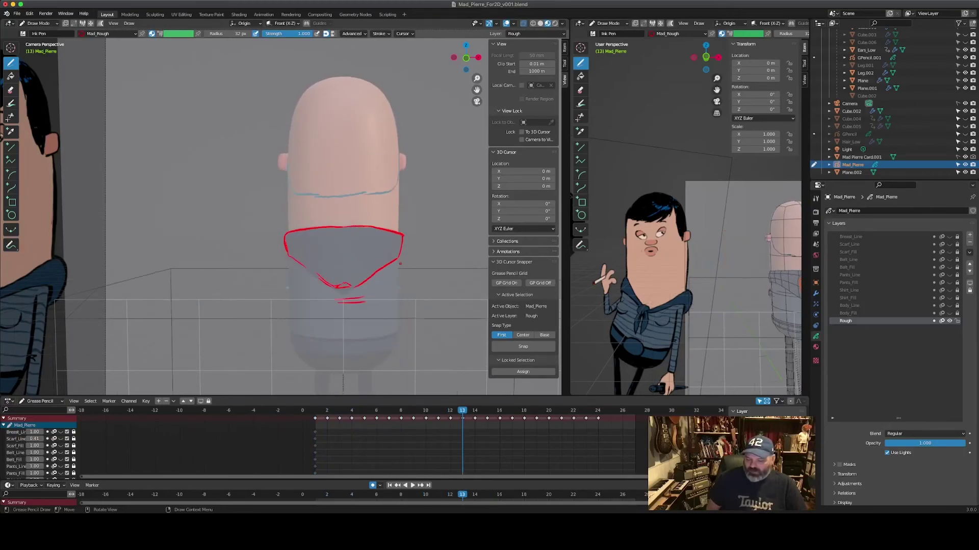
key("Right")
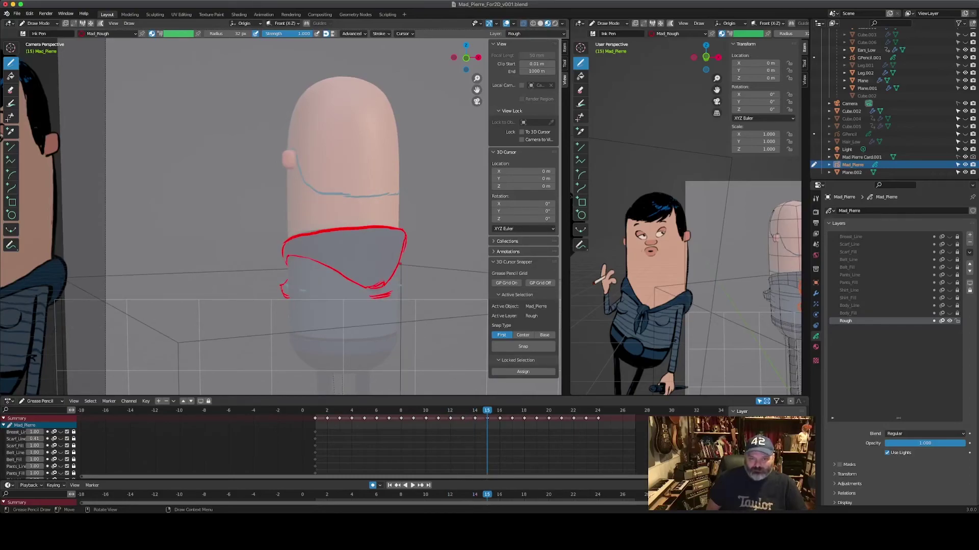
Step: Step back from frame 15 to the front view at frame 1, reviewing the roughs in reverse
key("Left")
key("Left")
key("Left")
key("Left")
key("Left")
key("Left")
key("Left")
key("Left")
key("Left")
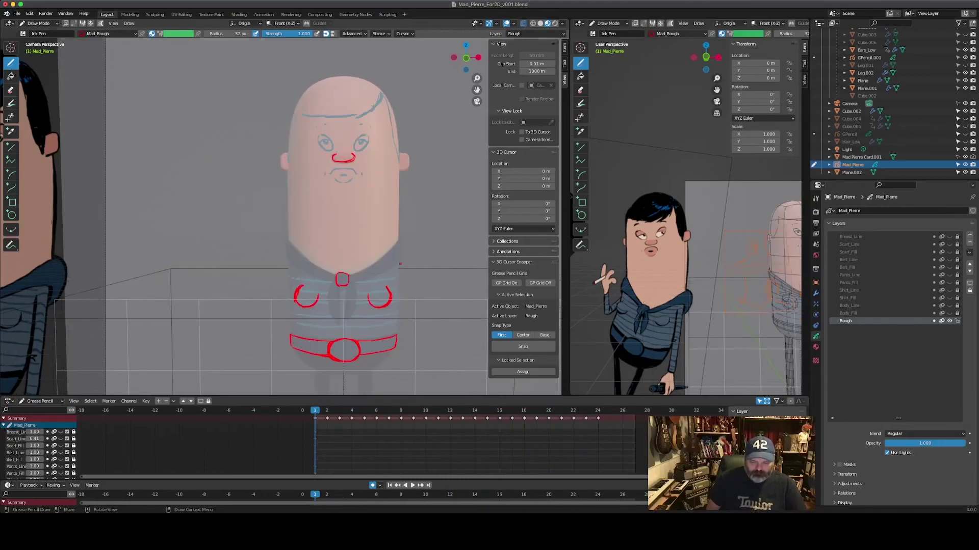
key("Left")
key("Left")
key("Left")
key("Left")
key("Left")
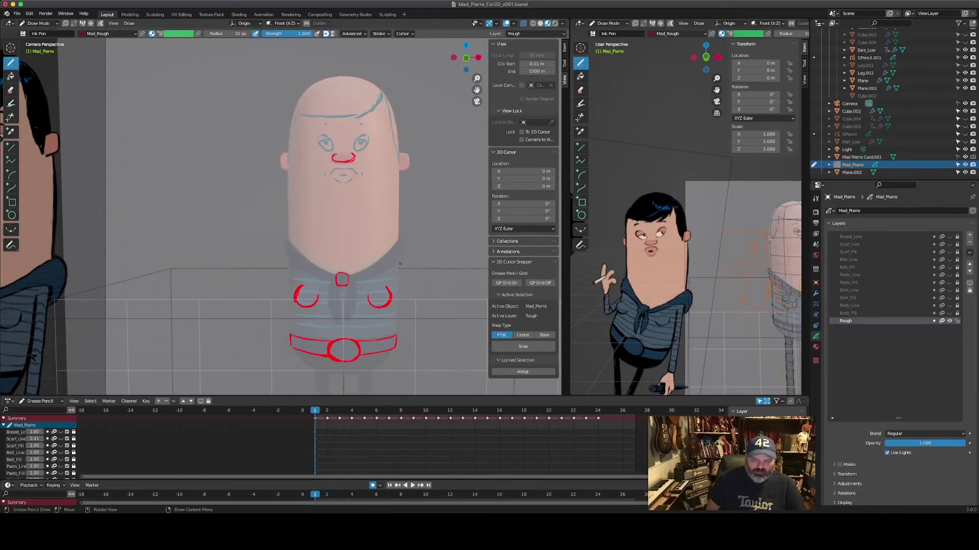
Step: Draw rough outlines around the visible ears on frames 1 to 4, tracing the head model
key("Right")
key("Right")
key("Left")
key("Left")
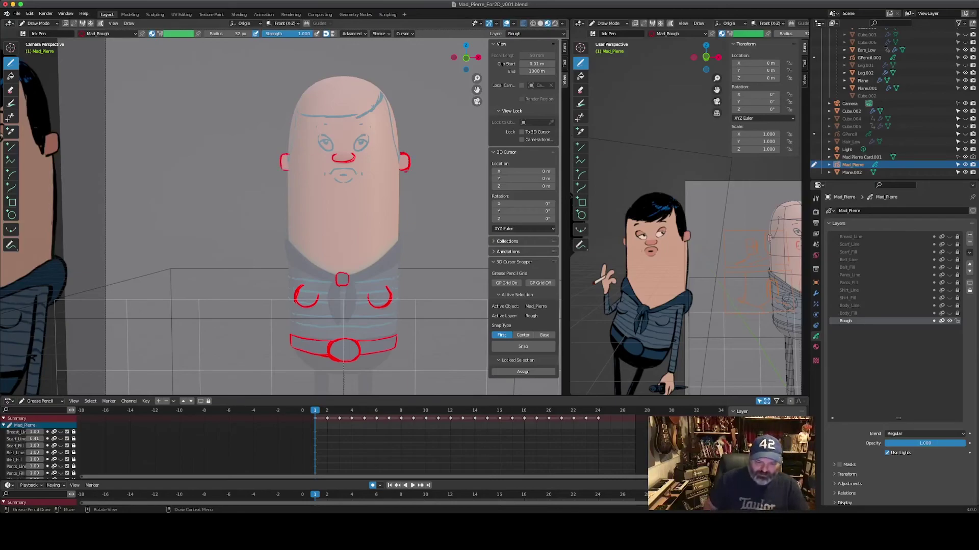
key("Right")
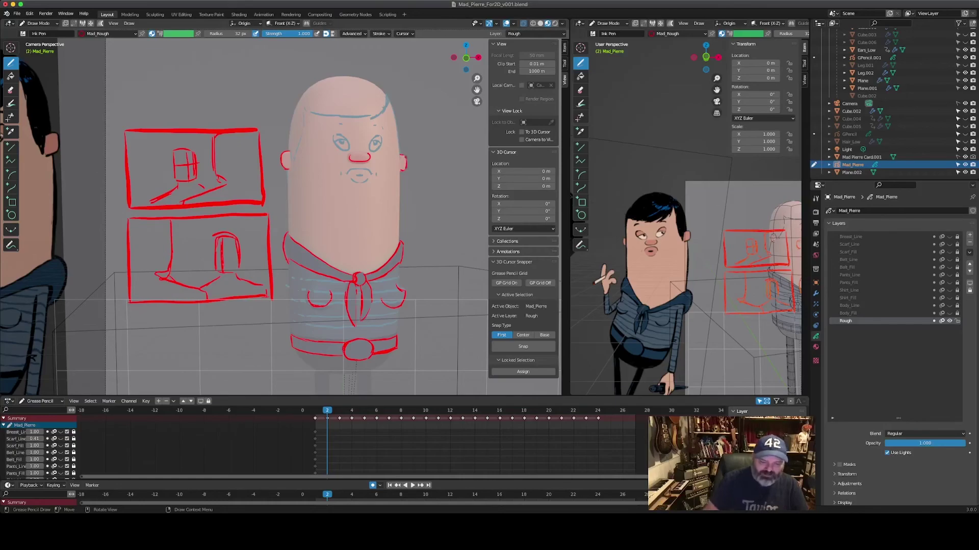
key("Right")
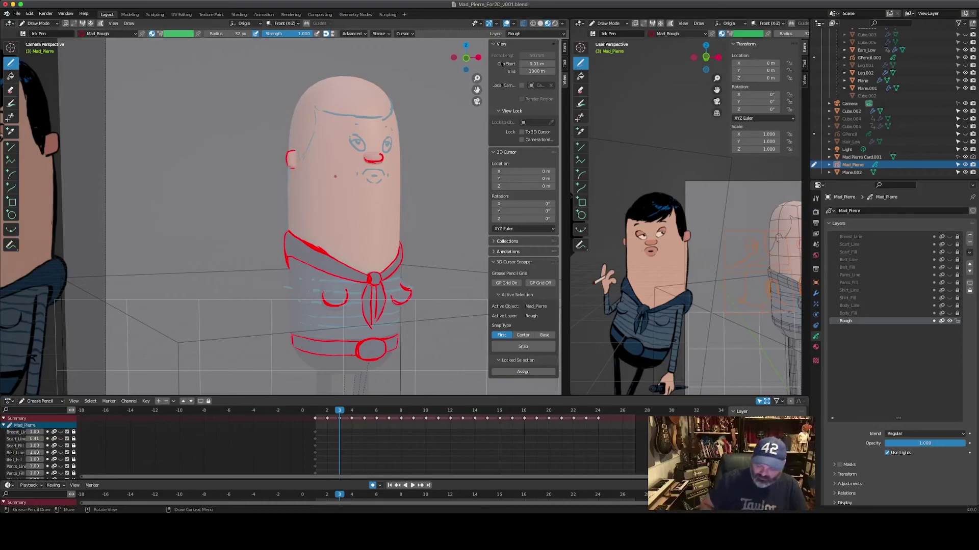
key("Right")
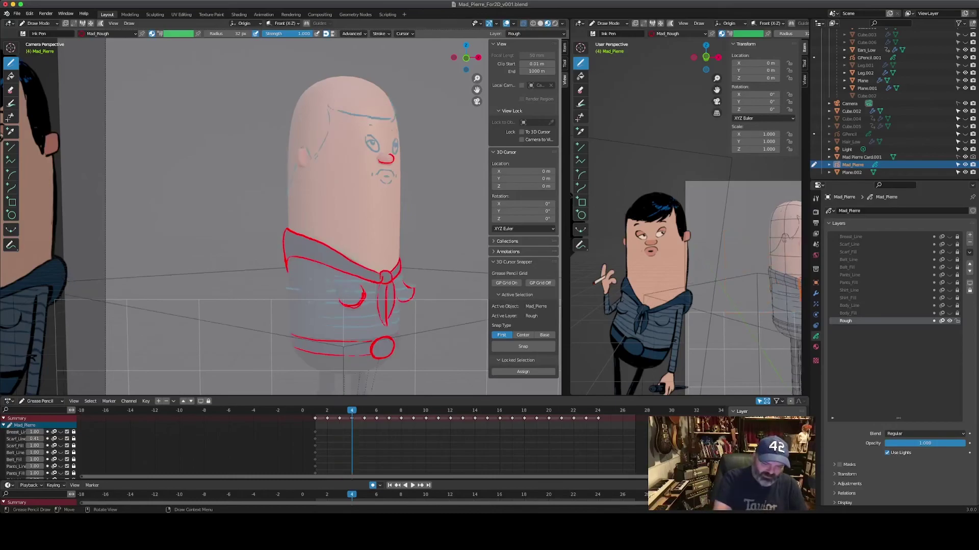
left_click_drag(301, 149, 300, 167)
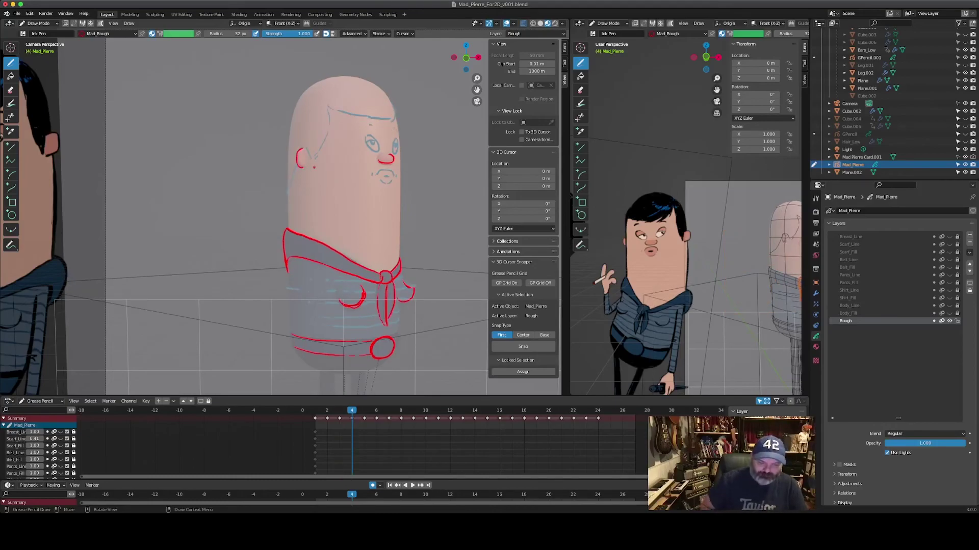
Step: Draw the rough ear outline on frames 5, 6 and 7 as the head turns to profile, comparing neighbouring frames
key("Right")
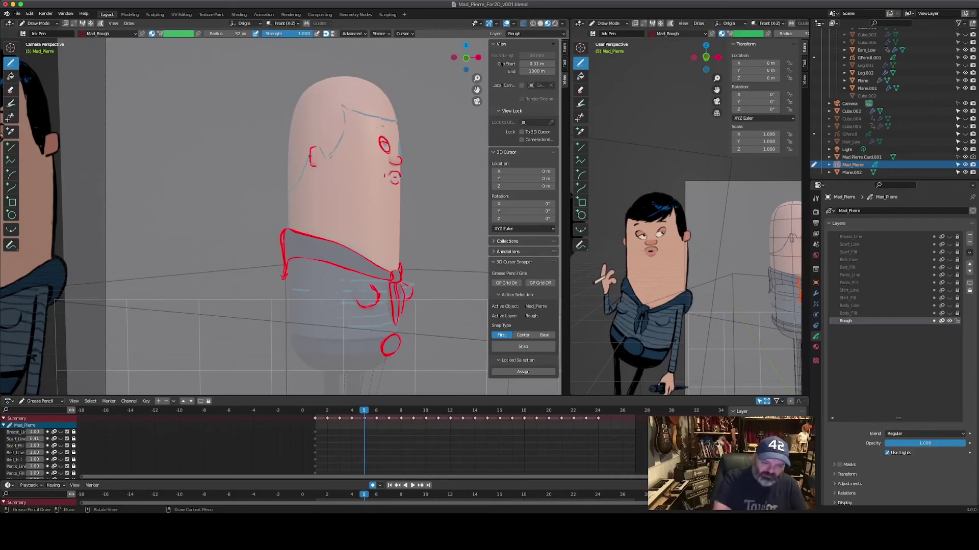
key("Right")
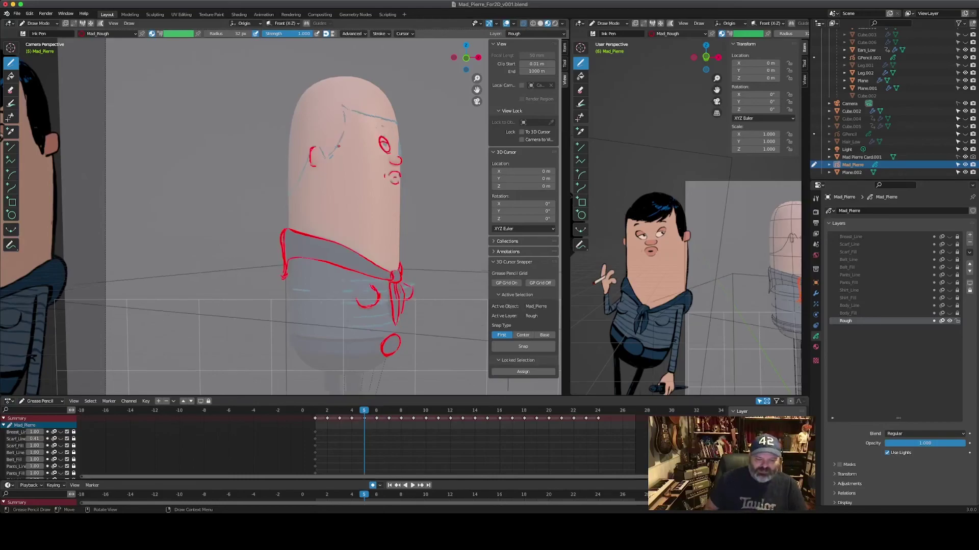
key("Right")
key("Left")
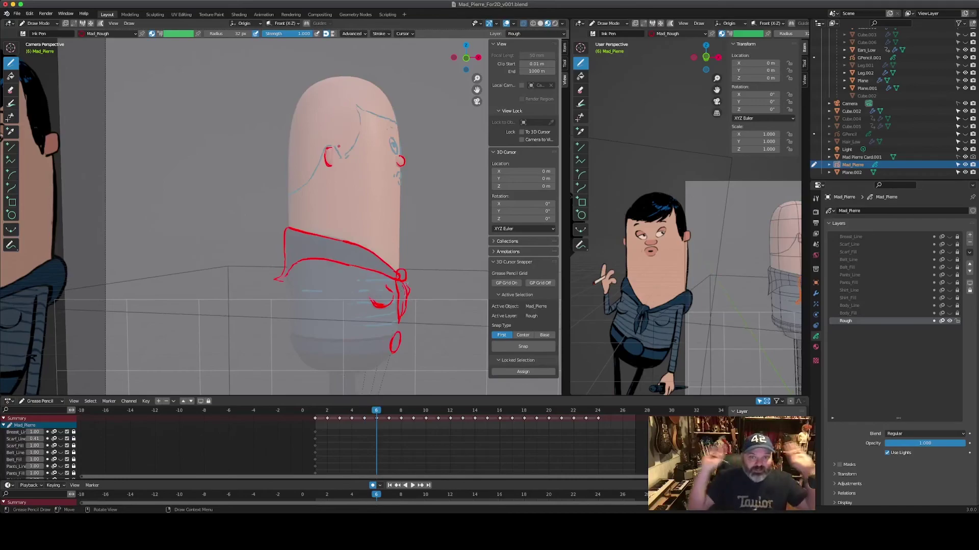
key("Right")
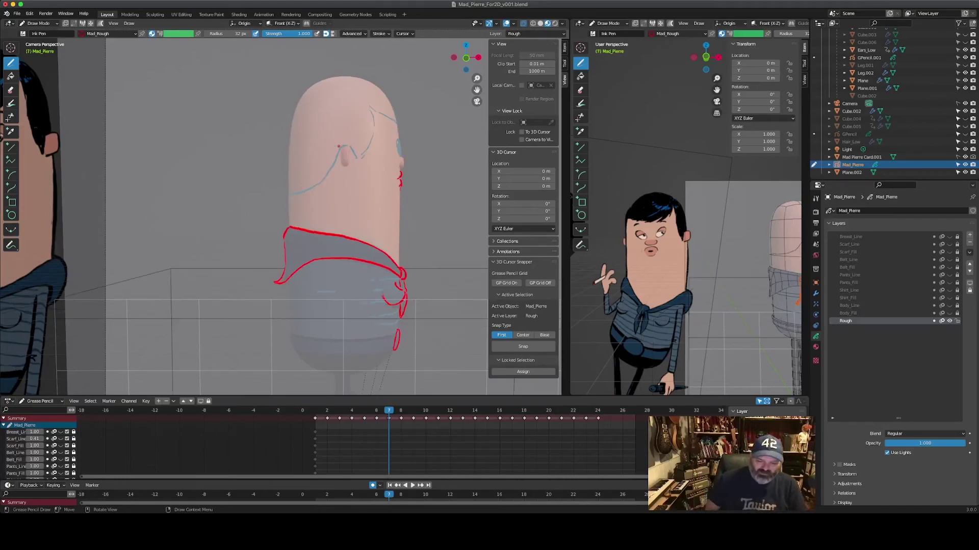
key("Left")
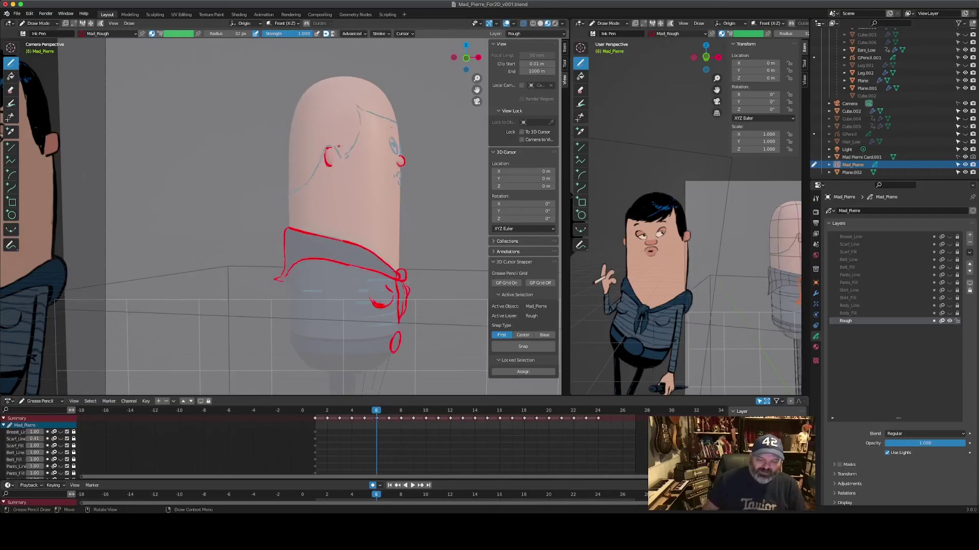
key("Right")
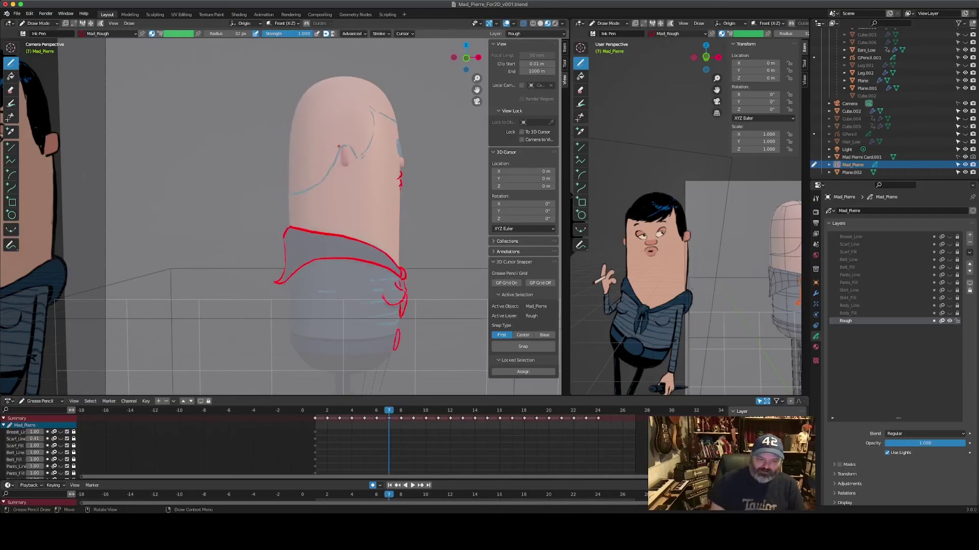
left_click_drag(338, 151, 348, 163)
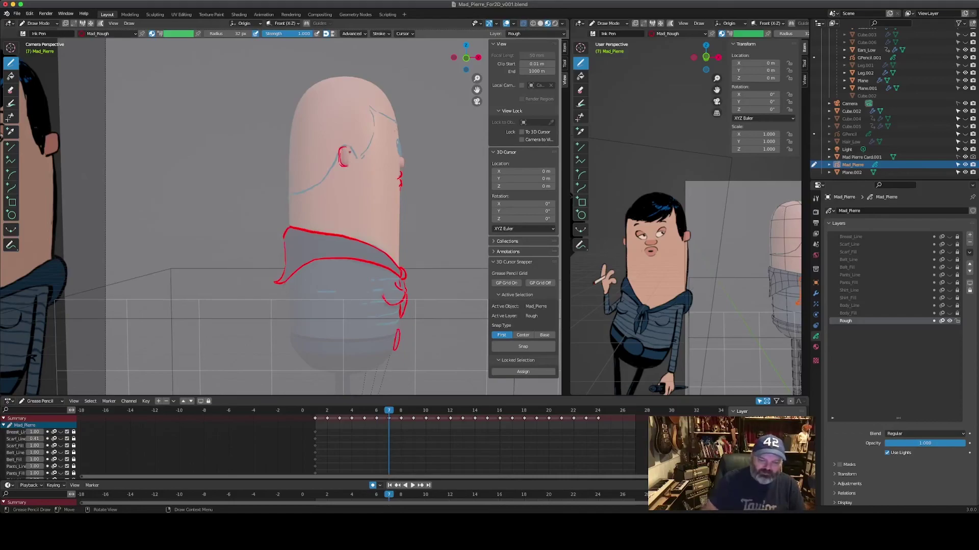
Step: Draw the rough curved ear outline on frames 8, 9 and 10, following the model's ear
key("Right")
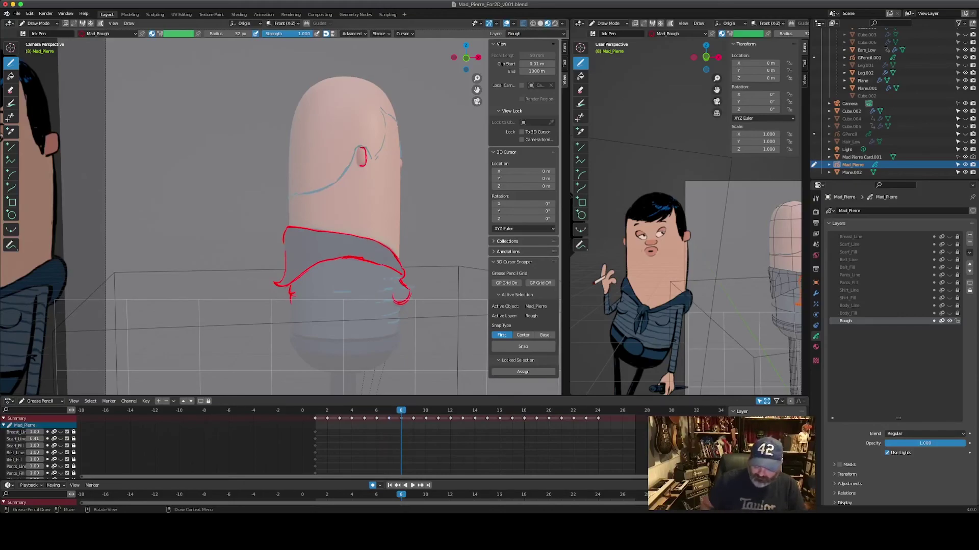
key("Right")
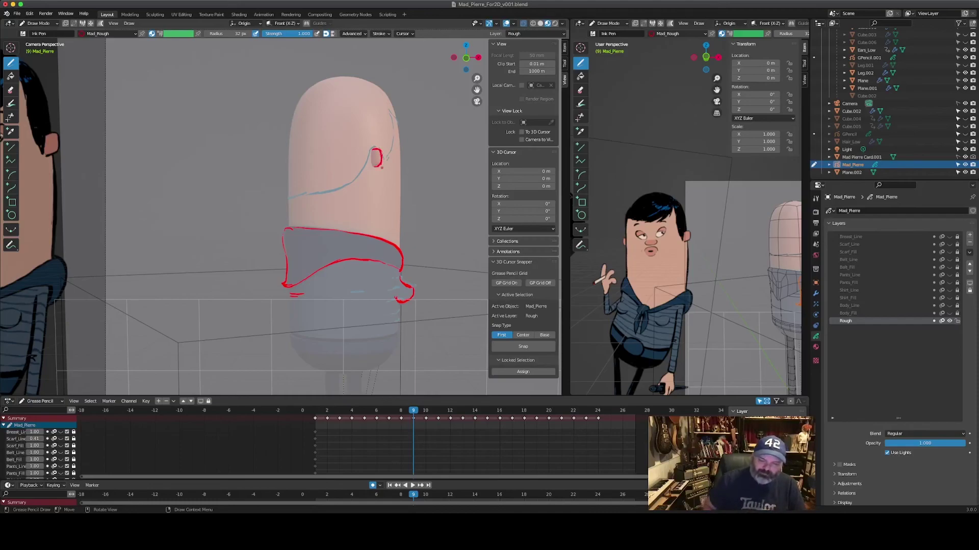
key("Right")
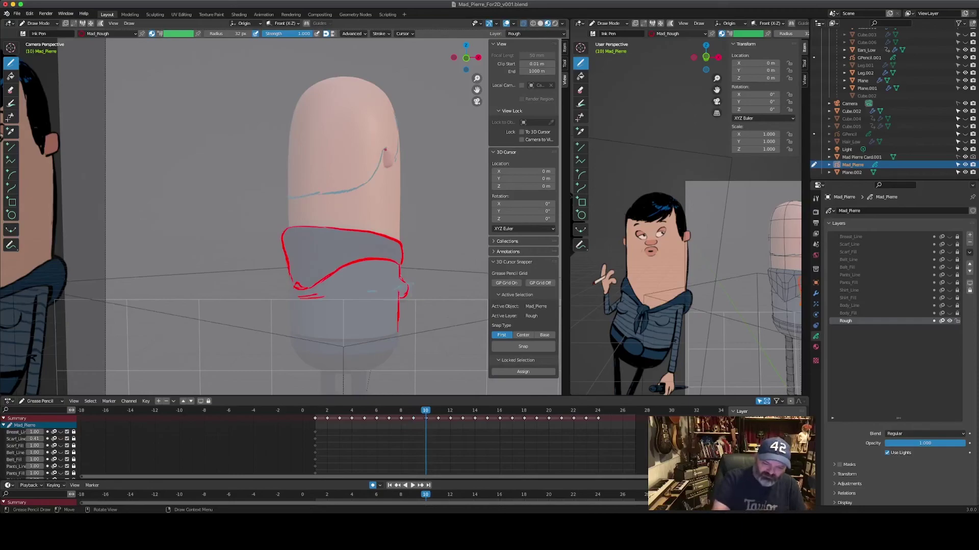
left_click_drag(392, 152, 393, 164)
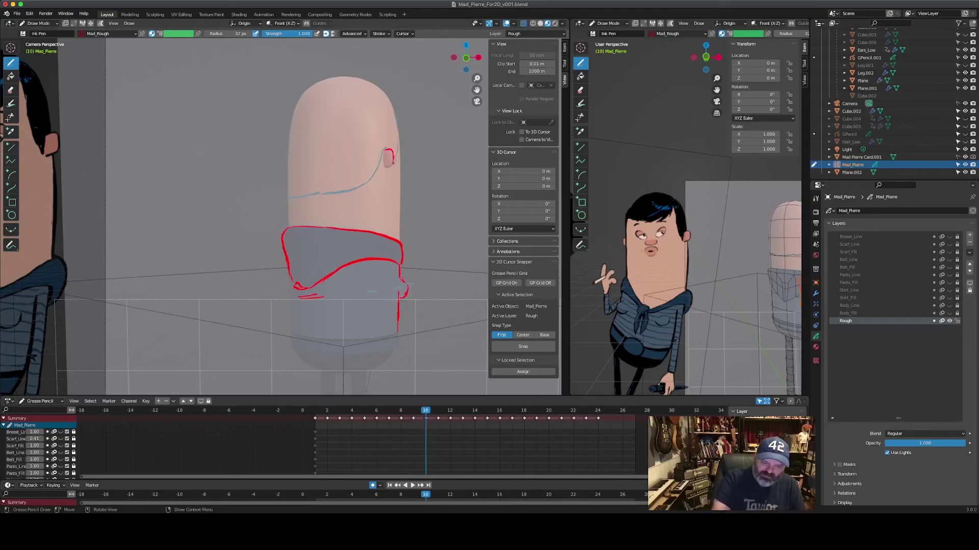
Step: Draw the single visible ear on frame 11 and both ear outlines on frame 12, undoing the test rectangle beside the head
key("Right")
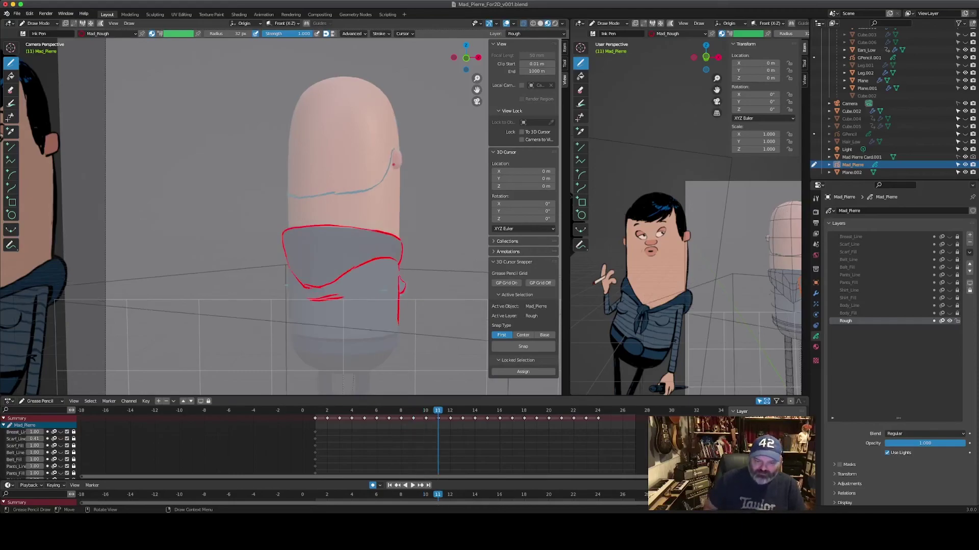
mouse_move(192, 163)
left_mouse_down()
mouse_move(192, 189)
mouse_move(194, 161)
left_mouse_up()
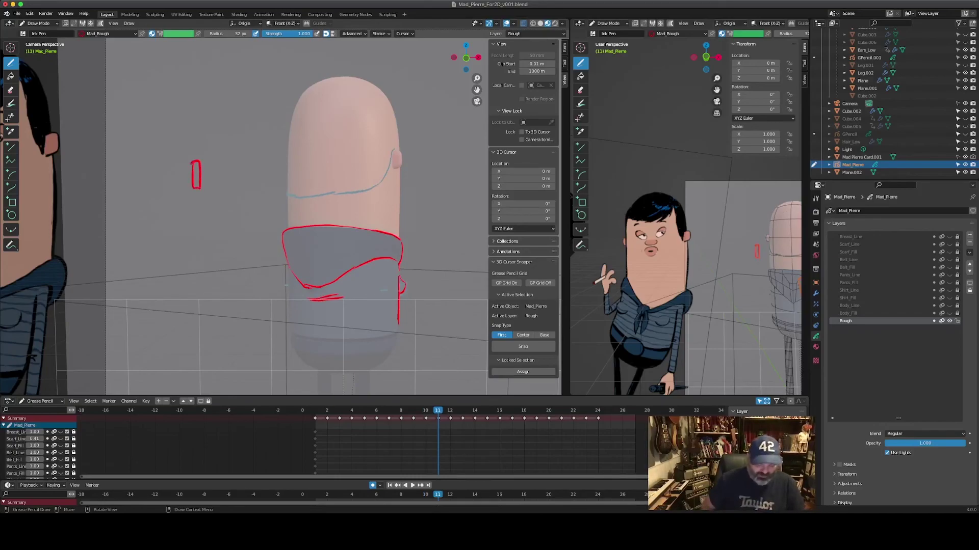
key("ctrl+z")
left_click_drag(394, 150, 402, 168)
key("Right")
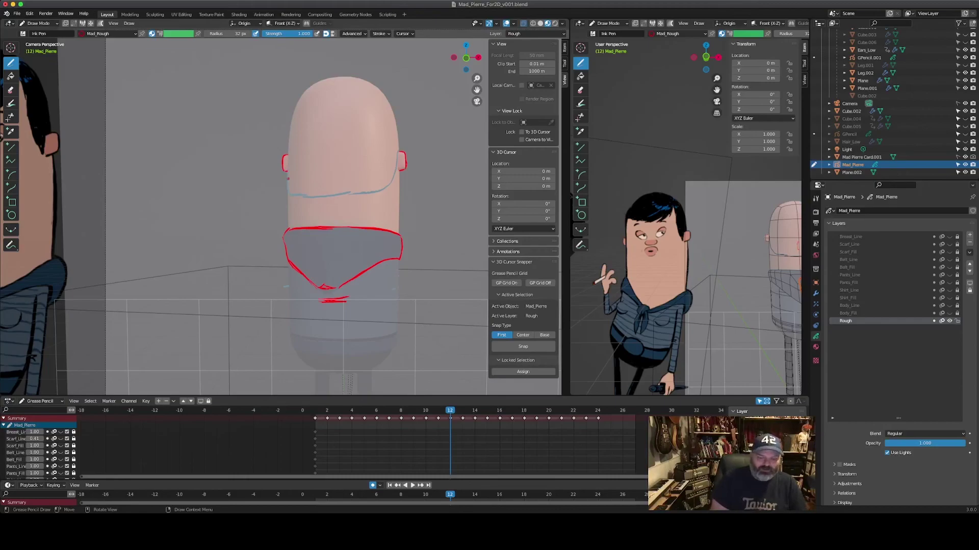
Step: Draw both ear outlines on frames 13 and 14 and the single visible ear on frame 15
key("Right")
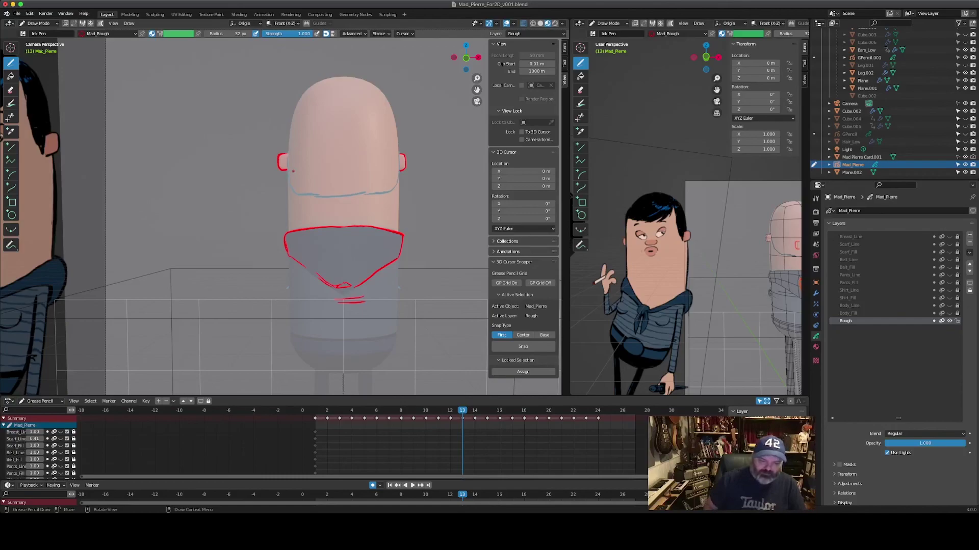
key("Right")
left_click_drag(285, 152, 280, 165)
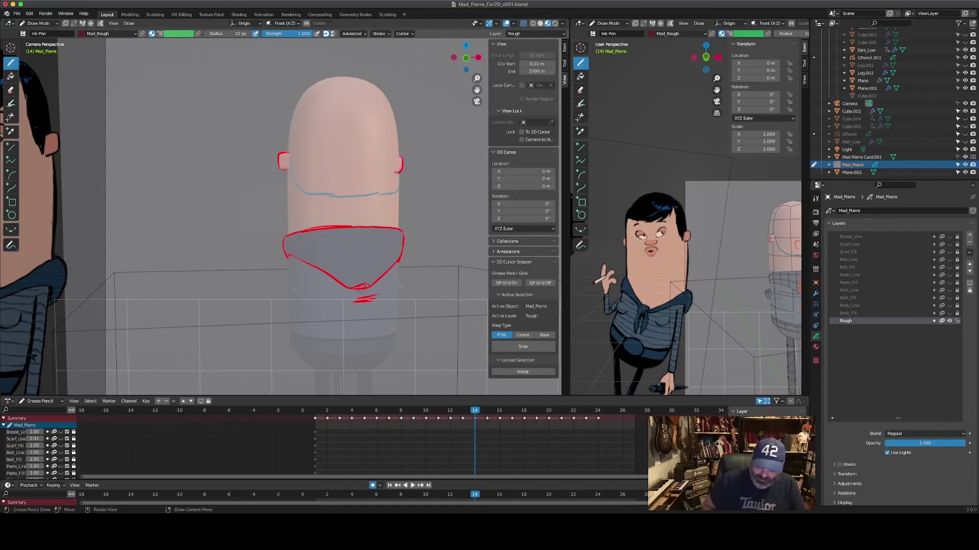
key("Right")
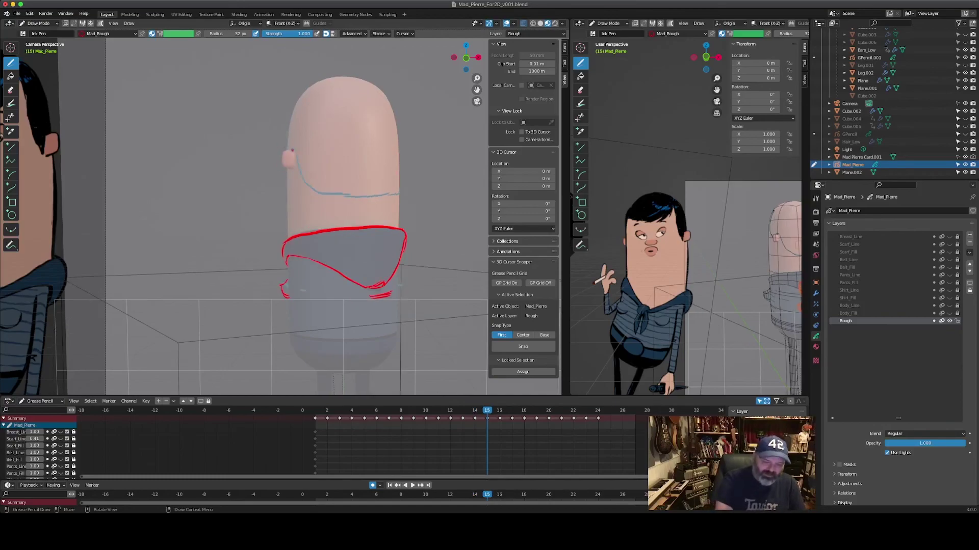
left_click_drag(284, 153, 283, 166)
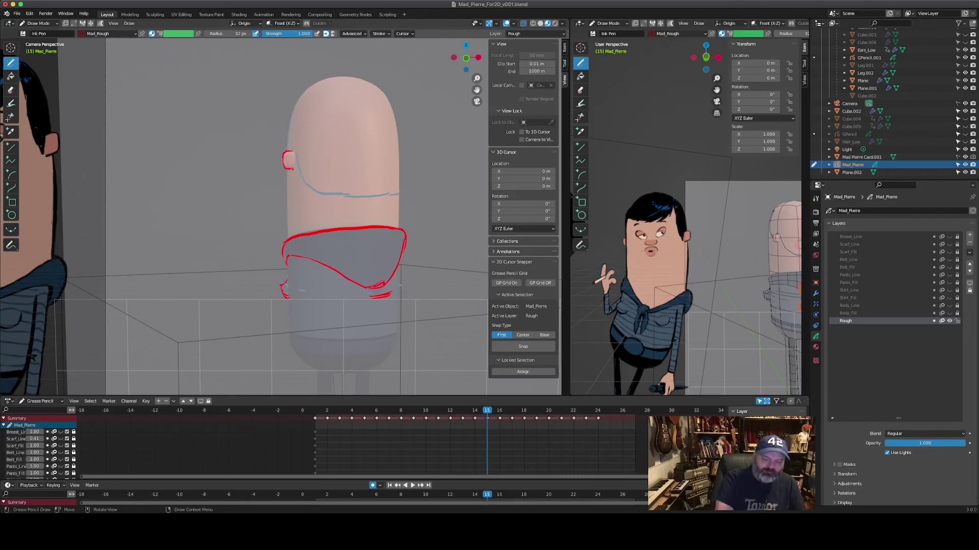
mouse_move(192, 234)
left_mouse_down()
mouse_move(187, 249)
mouse_move(194, 233)
mouse_move(171, 249)
left_mouse_up()
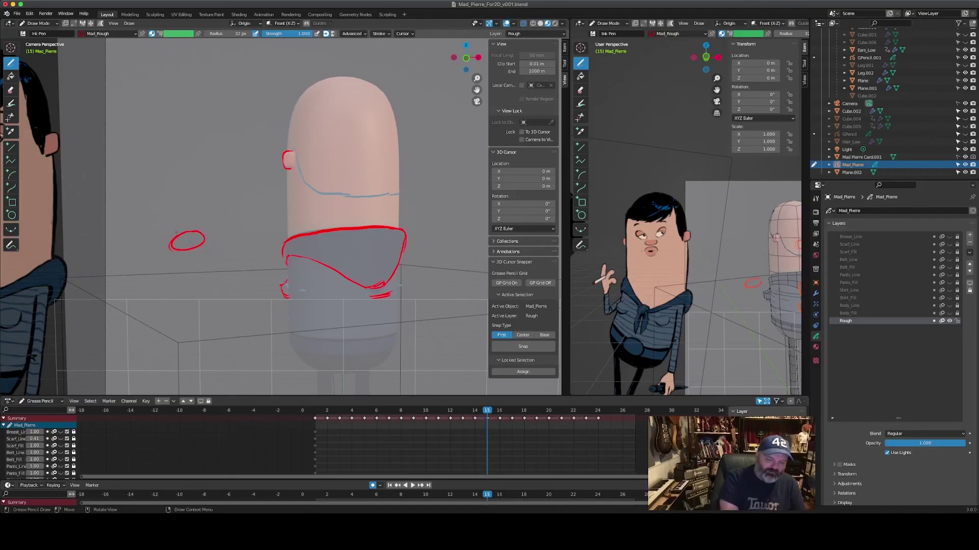
key("ctrl+z")
key("ctrl+z")
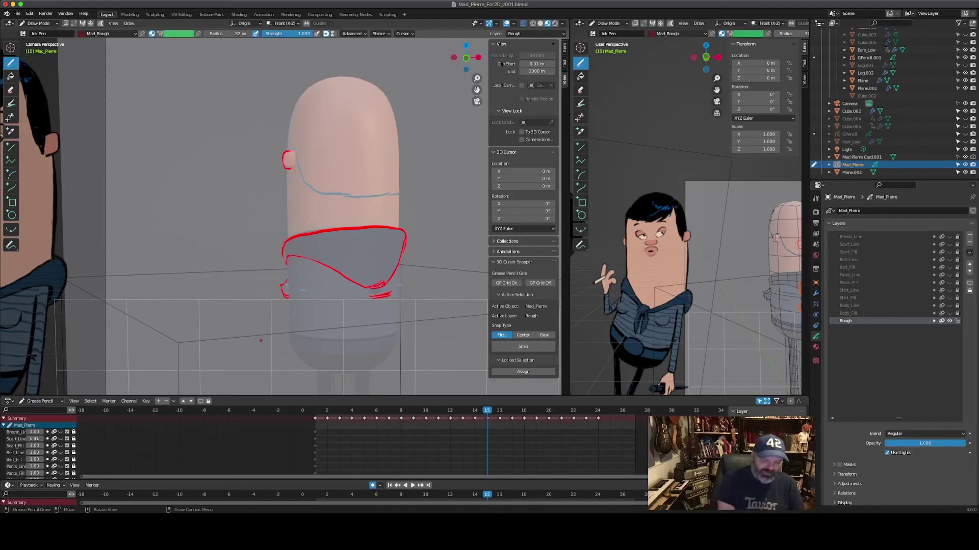
mouse_move(160, 256)
left_mouse_down()
mouse_move(174, 246)
mouse_move(188, 258)
mouse_move(163, 268)
left_mouse_up()
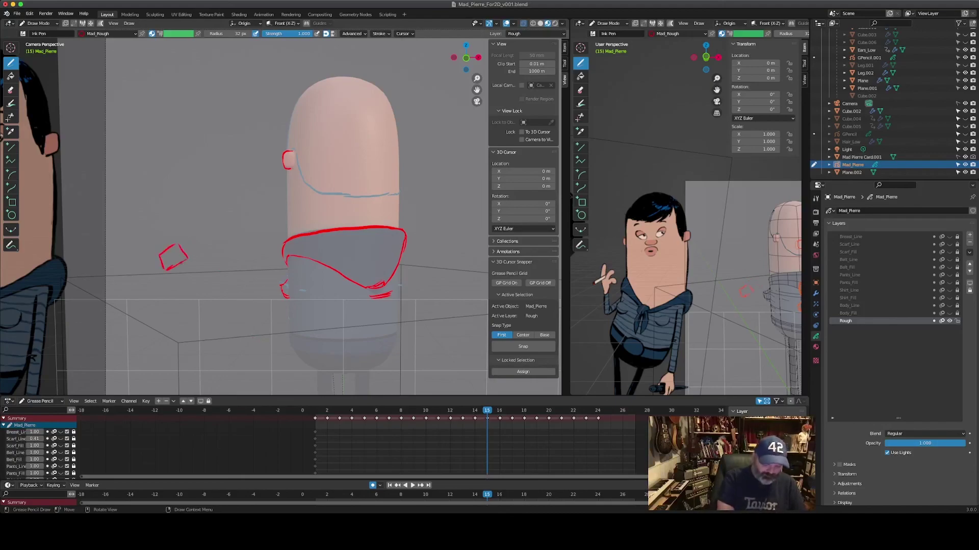
key("ctrl+z")
key("ctrl+z")
key("ctrl+z")
key("ctrl+z")
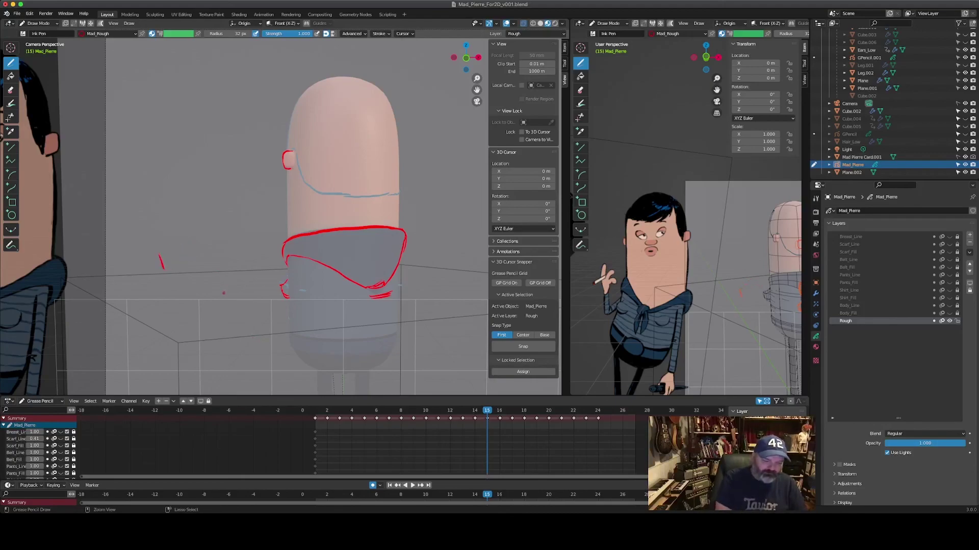
Step: Draw the rough outline of the visible ear on frames 16, 17 and 18, following the model's ear
key("Right")
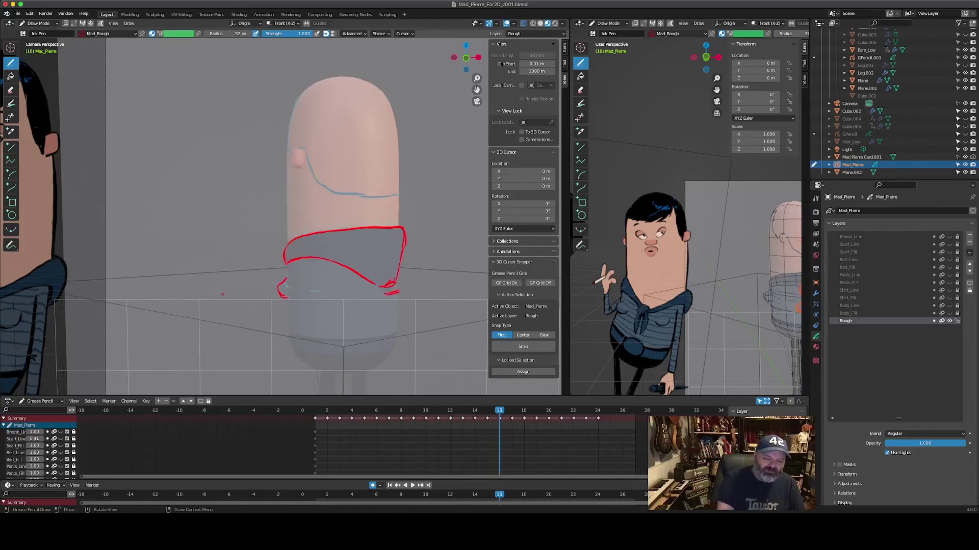
left_click_drag(301, 149, 296, 162)
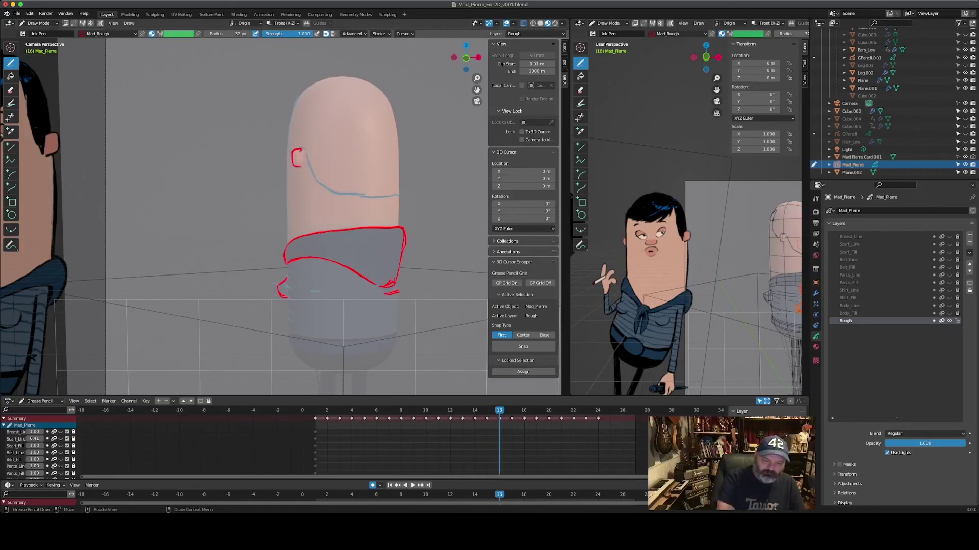
key("Right")
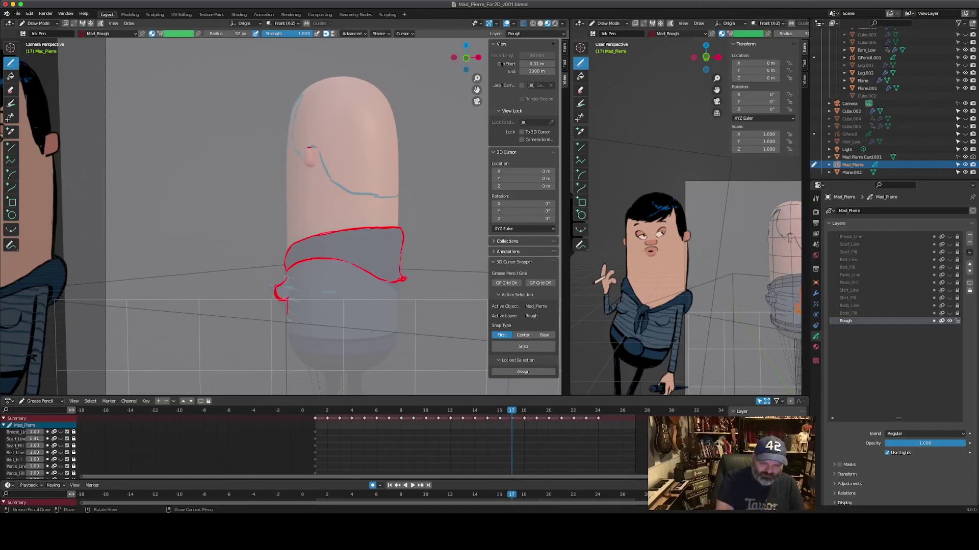
key("Right")
mouse_move(327, 146)
left_mouse_down()
mouse_move(320, 156)
mouse_move(331, 165)
mouse_move(343, 167)
mouse_move(349, 152)
mouse_move(359, 170)
mouse_move(375, 156)
mouse_move(371, 168)
mouse_move(402, 168)
left_mouse_up()
Step: Draw the rough ear outlines on frames 19 to 24 as the head turns back to the front, with both ears on frame 24
key("Right")
key("Right")
key("Right")
key("Right")
key("Right")
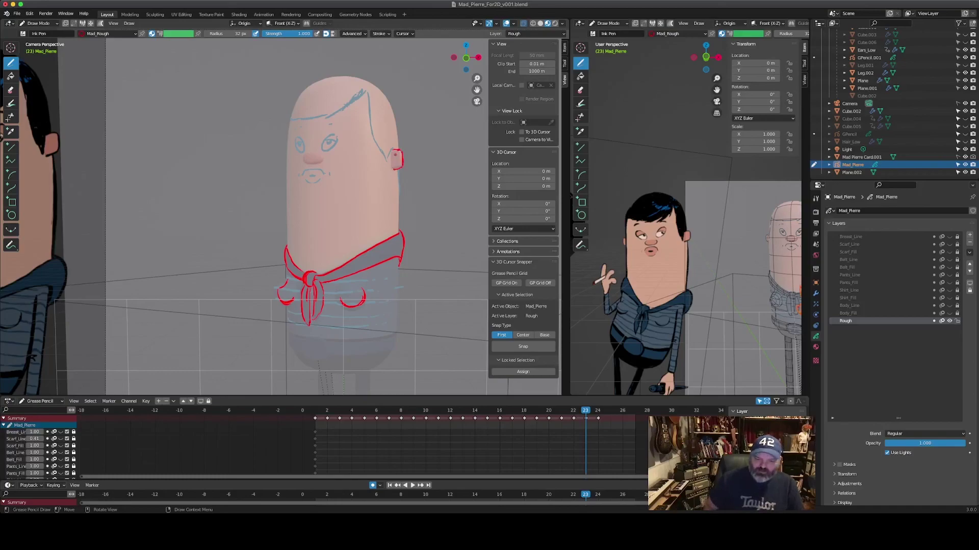
key("Right")
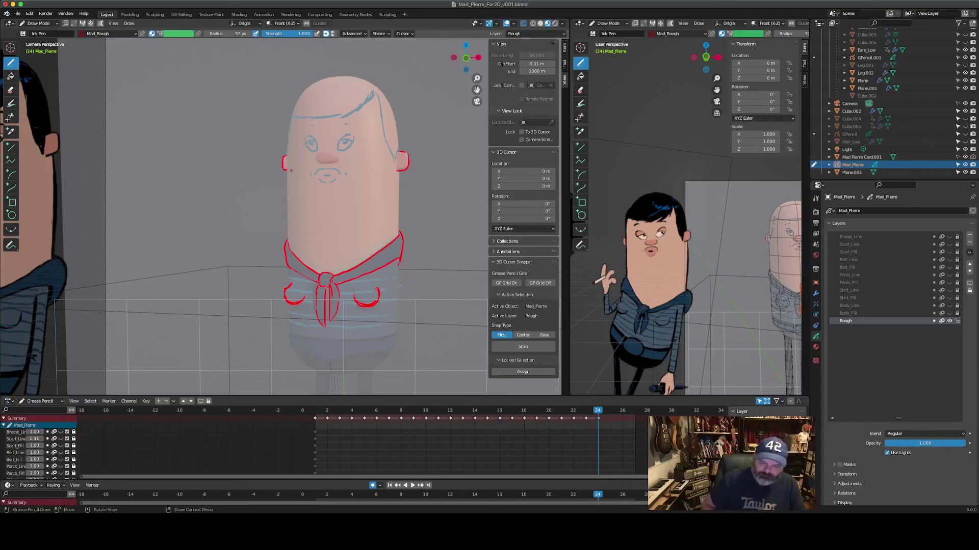
Step: Undo the ear outlines drawn on frame 25, past the end of the turnaround
key("Right")
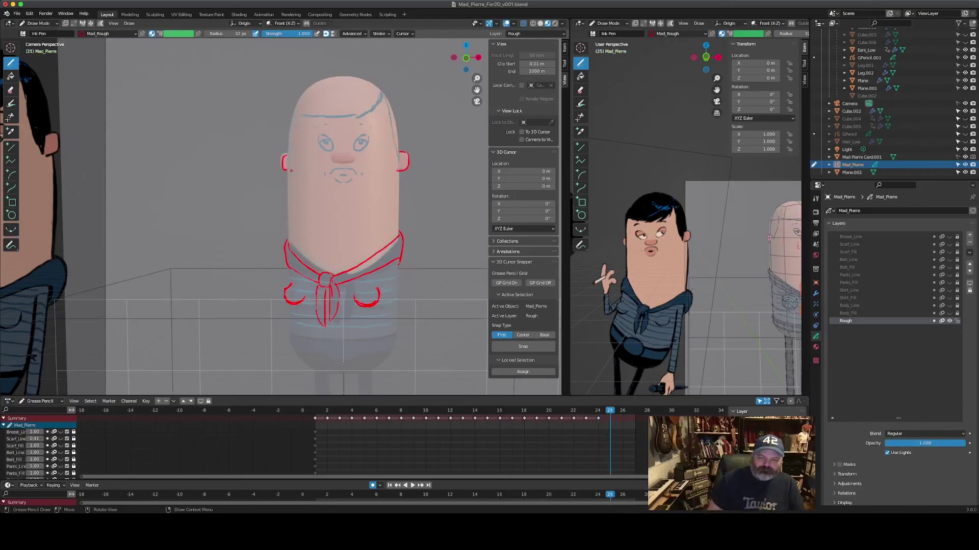
key("ctrl+z")
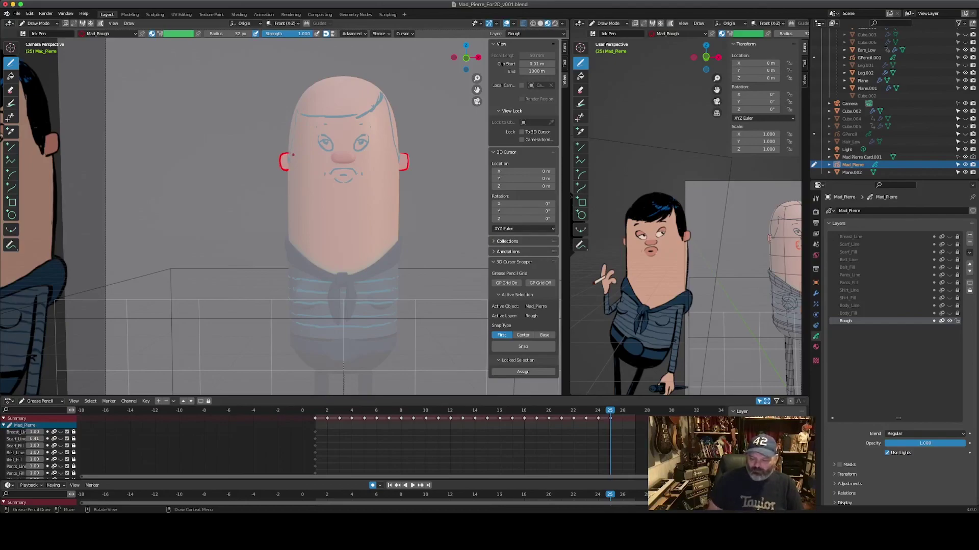
key("ctrl+alt+z")
Step: Step back and forth through the turnaround frames to check the rough ear outlines, ending on frame 1
left_click(591, 424)
key("Left")
key("Left")
key("Left")
key("Left")
key("Left")
key("Left")
key("Left")
key("Left")
key("Left")
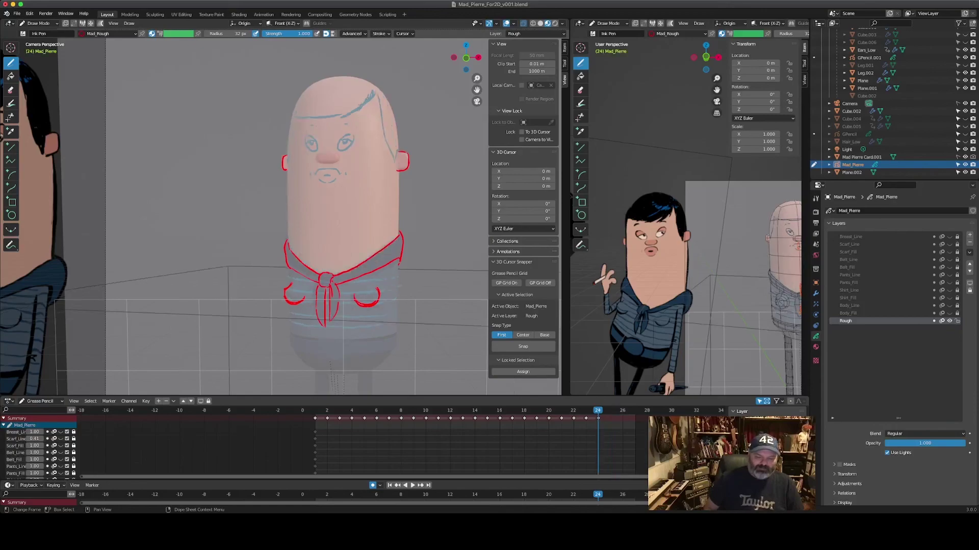
key("Left")
key("Left")
key("Left")
key("Left")
key("Left")
key("Left")
key("Left")
key("Left")
key("Left")
key("Left")
key("Left")
key("Left")
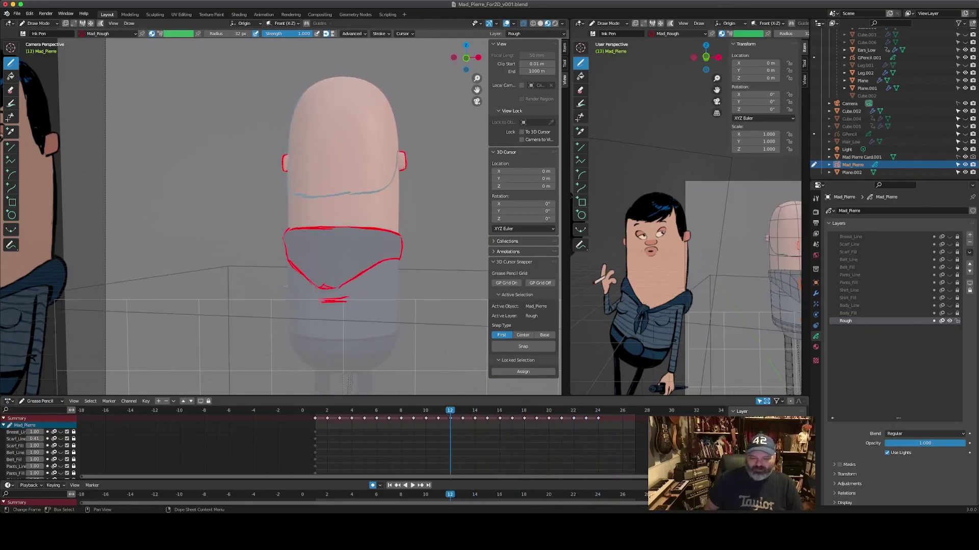
key("Left")
key("Left")
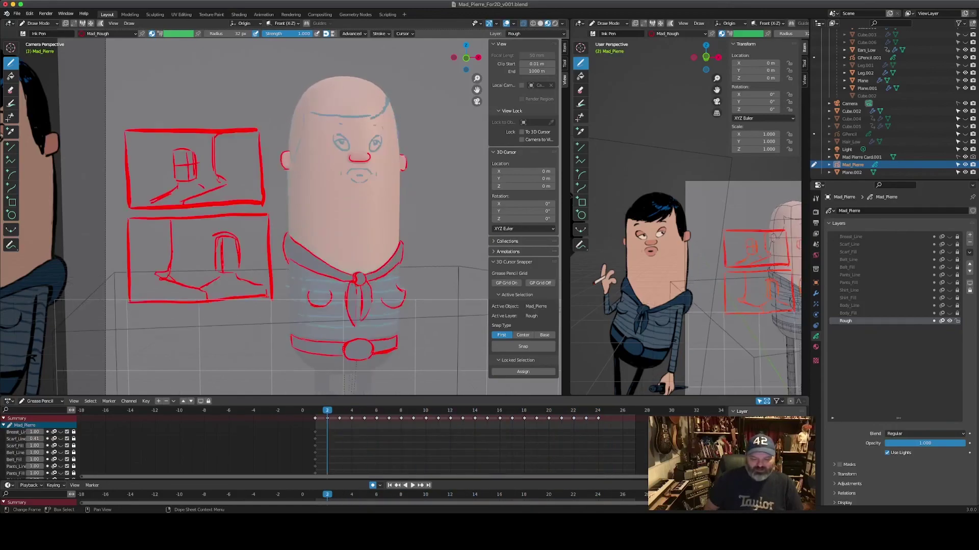
key("Right")
key("Right")
key("Right")
key("Right")
key("Right")
key("Right")
key("Right")
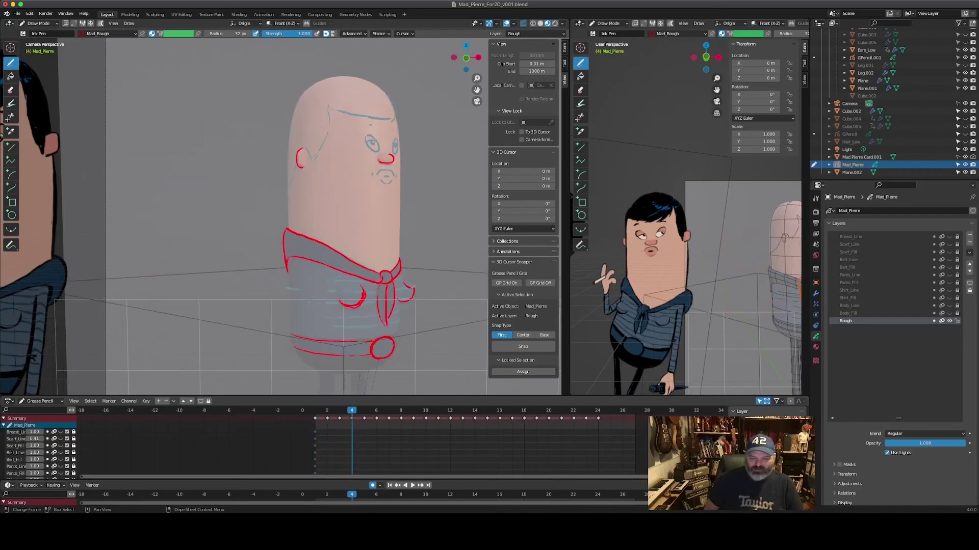
key("Left")
key("Left")
key("Left")
key("Left")
key("Left")
key("Left")
key("Left")
key("Left")
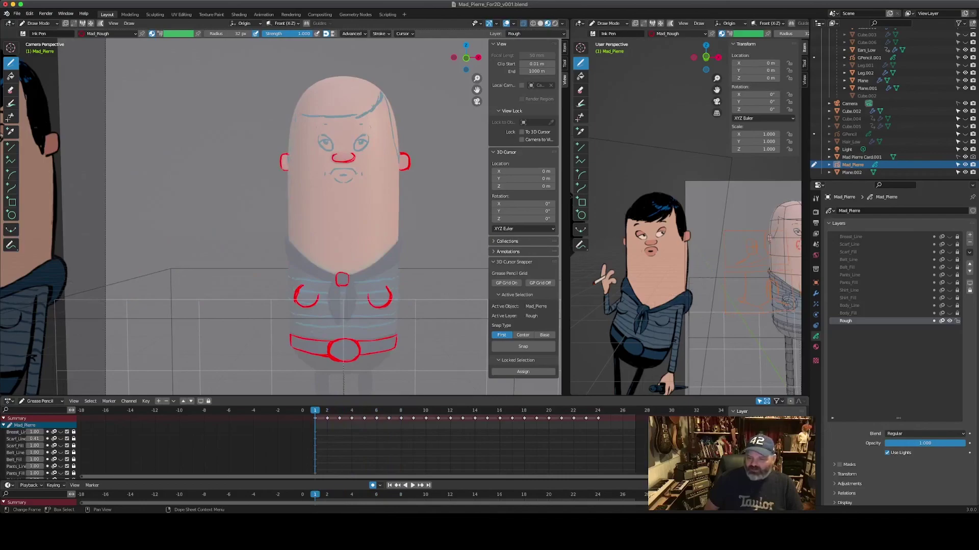